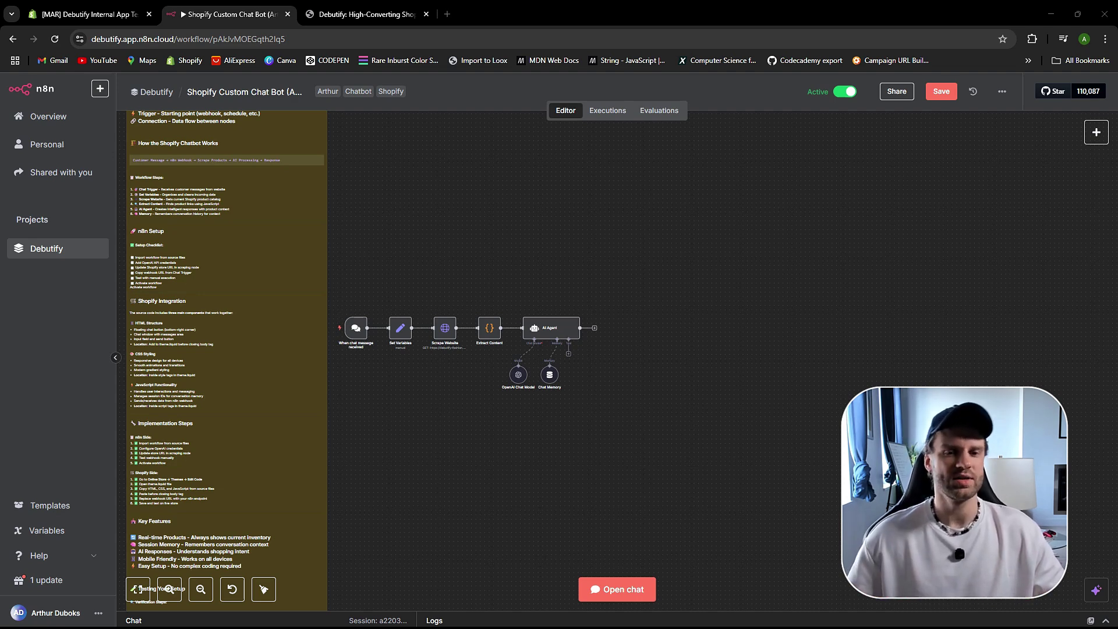
Step: Open the source code file linked in the n8n Shopify Chatbot Guide note, skim its contents and close it
scroll(204, 267, "up", 5)
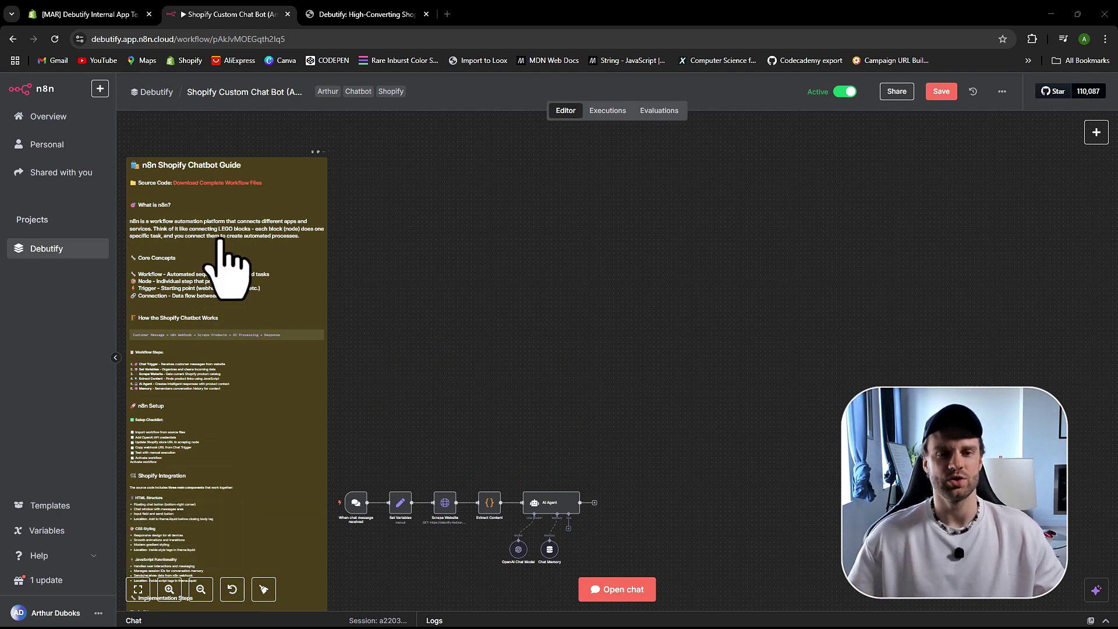
left_click(219, 182)
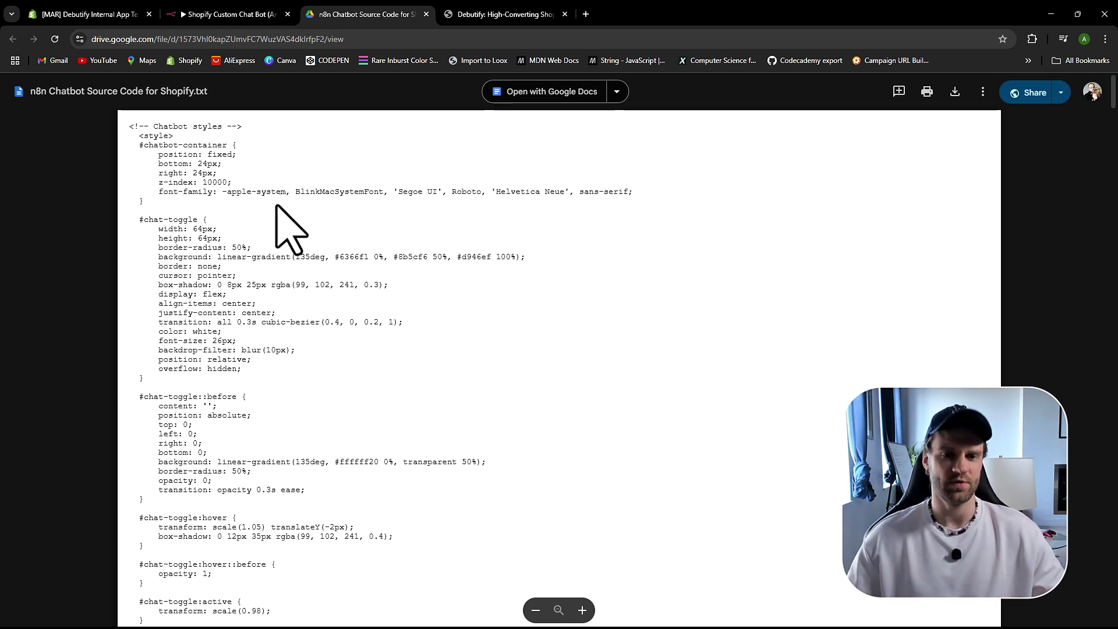
scroll(269, 291, "down", 20)
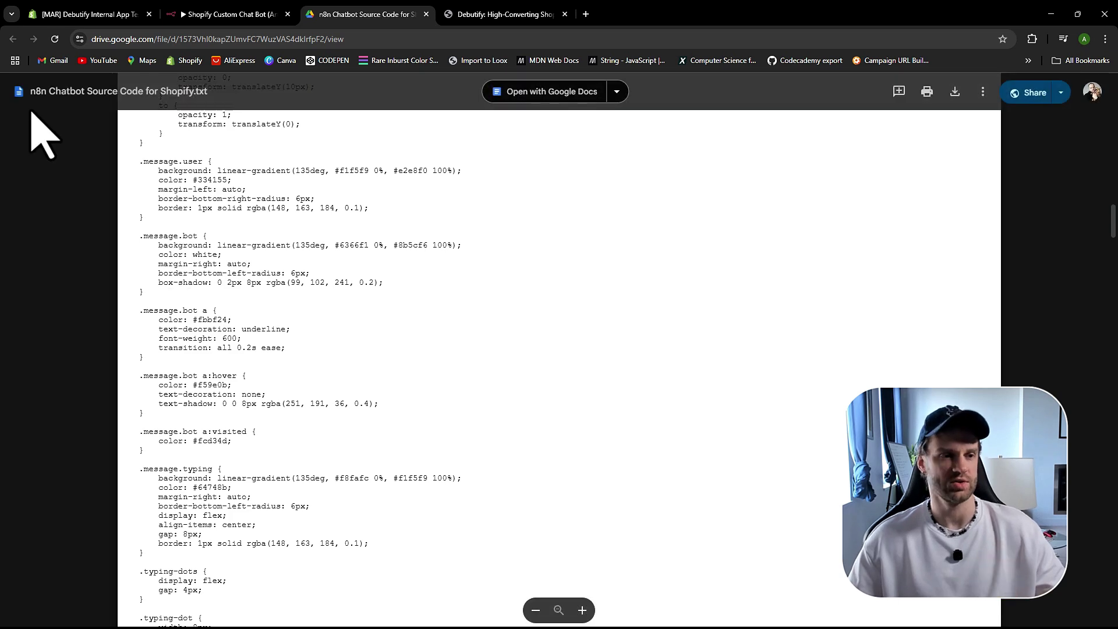
left_click(427, 14)
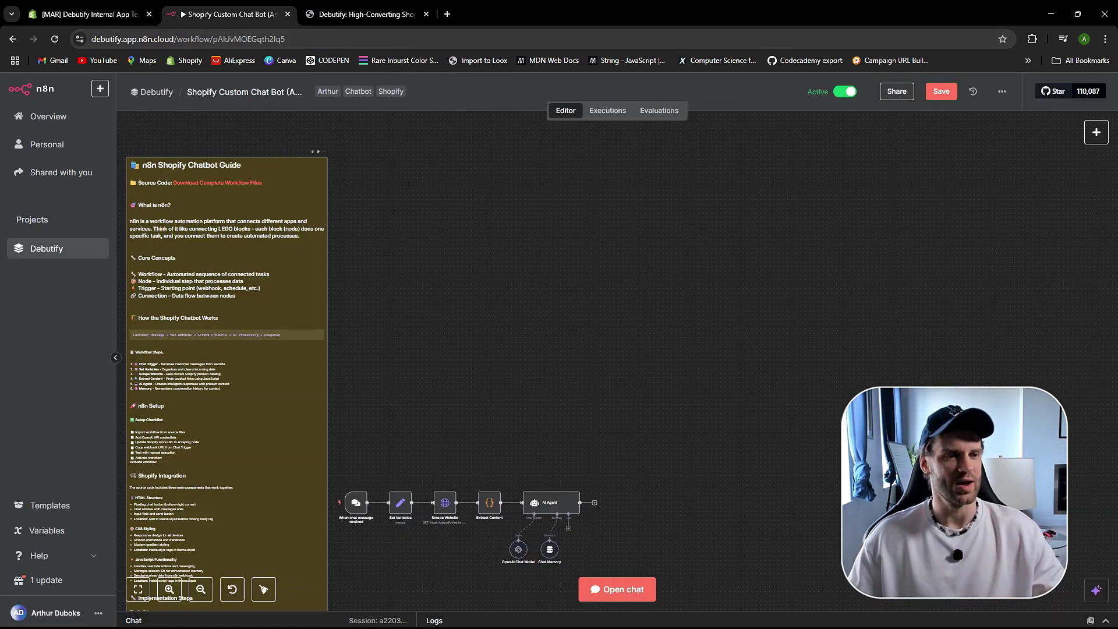
Step: Switch to the Debutify storefront, reload the page and send "Hi there!" to the Shop Assistant chatbot
left_click(367, 14)
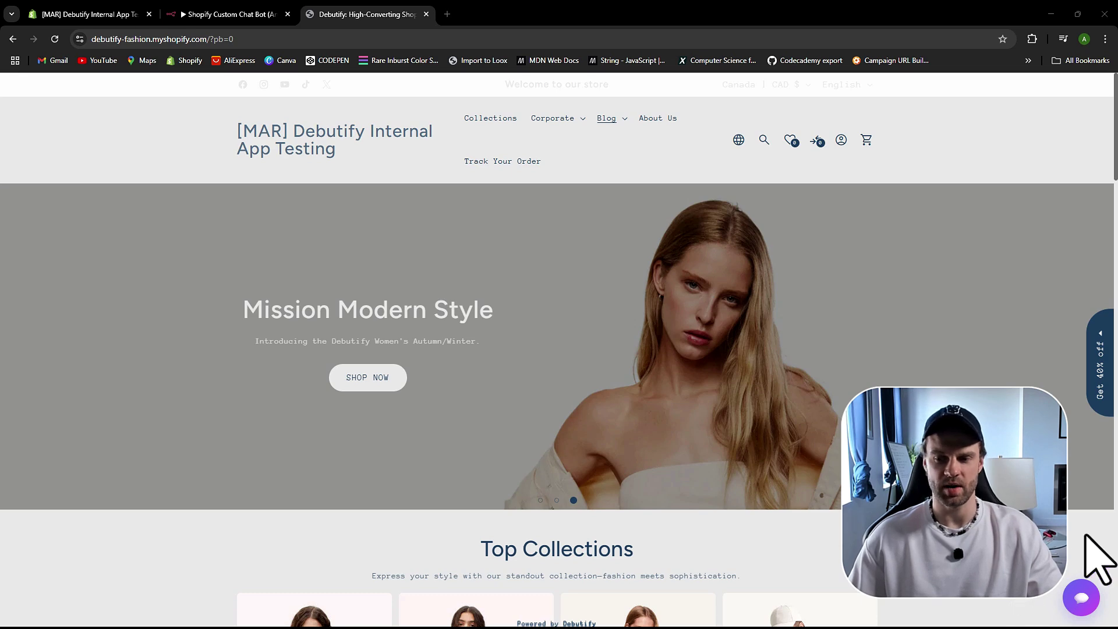
left_click(1083, 597)
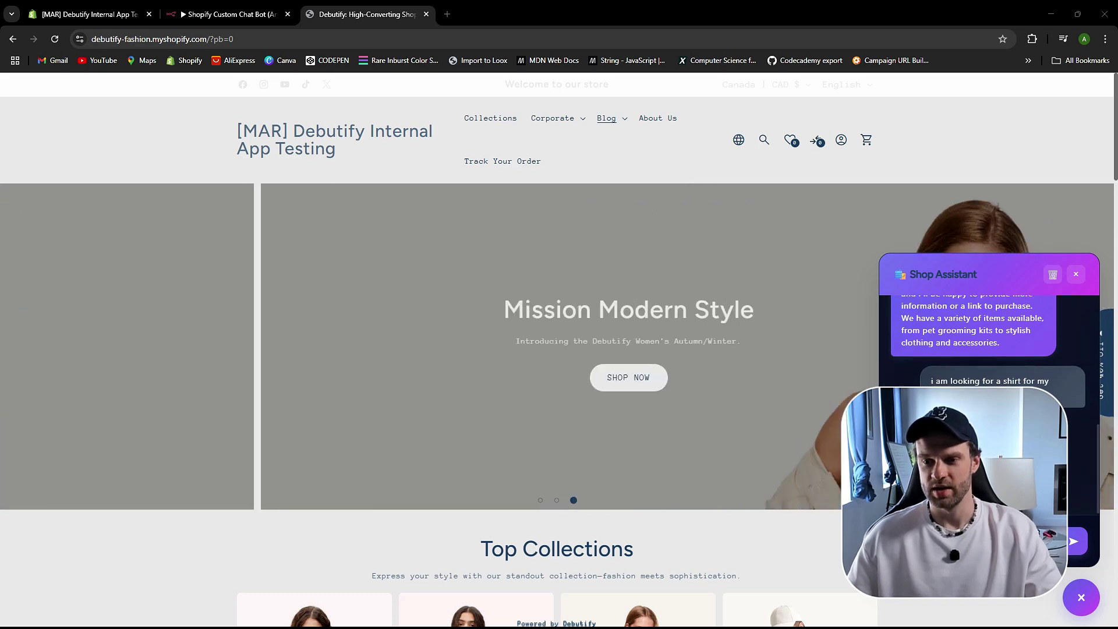
scroll(437, 349, "down", 1)
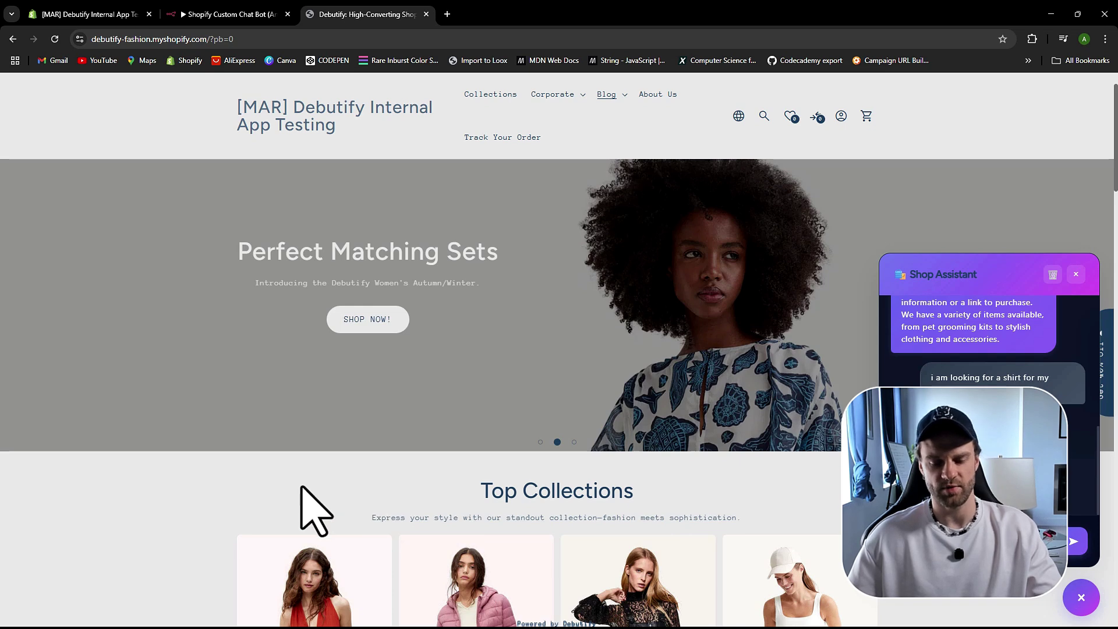
key("F5")
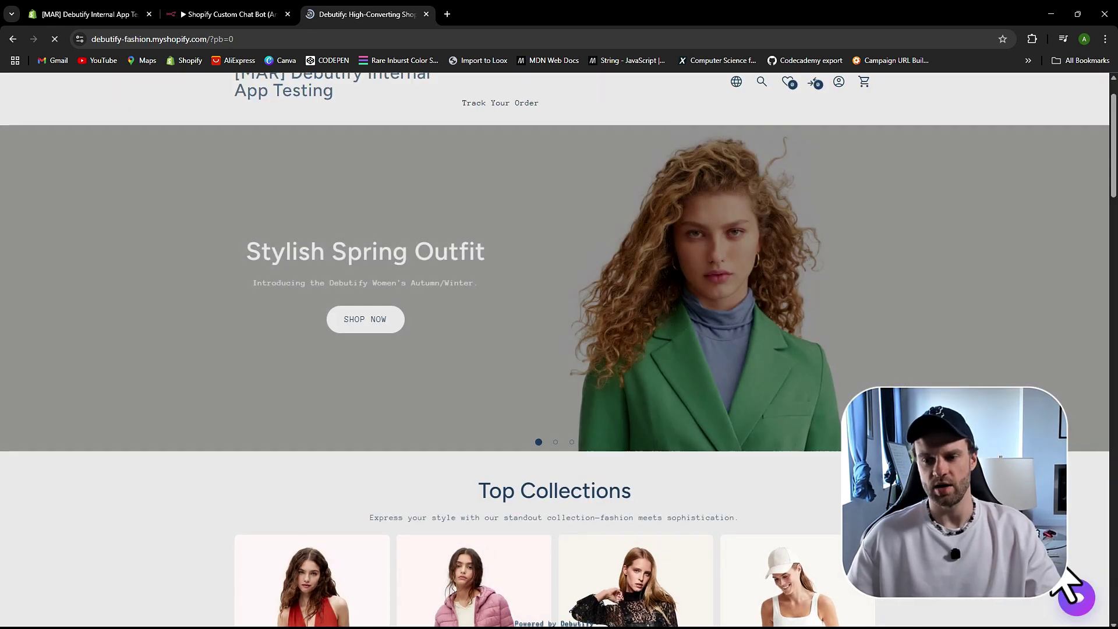
left_click(1076, 597)
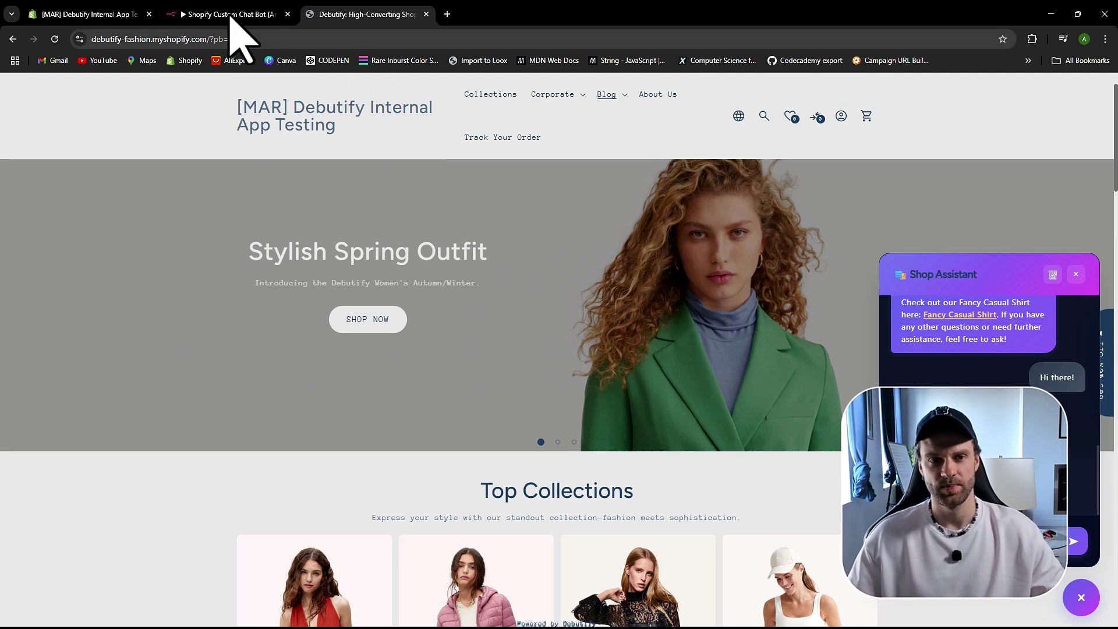
Step: Open the store's /collections/all page and look over the listed products
left_click(327, 40)
key("End")
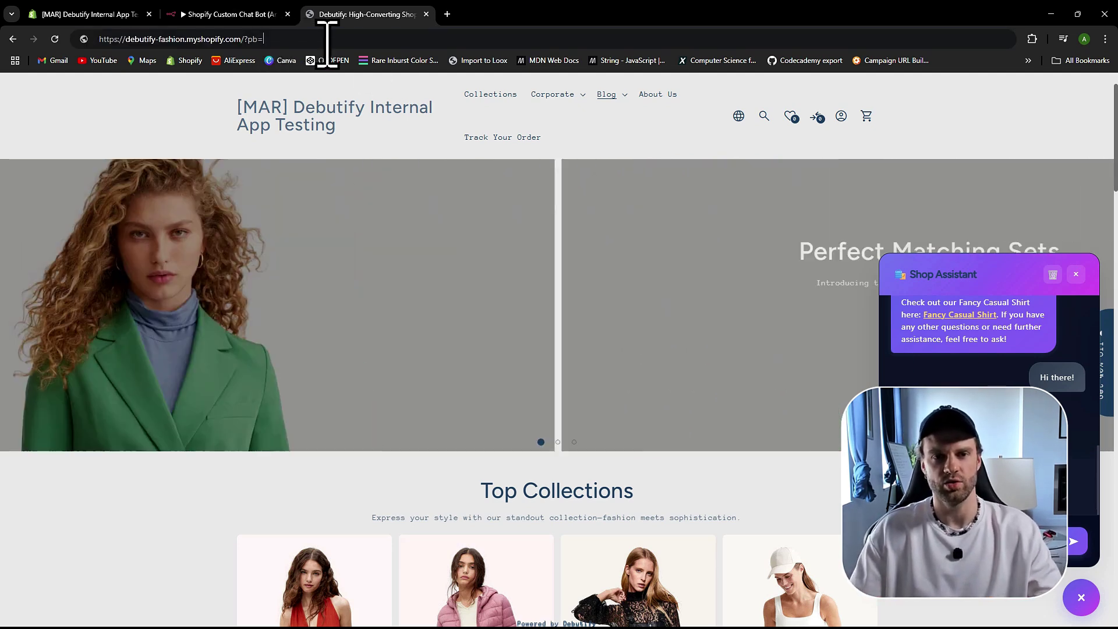
key("BackSpace")
key("BackSpace")
key("BackSpace")
key("BackSpace")
key("BackSpace")
type("collectio")
key("Return")
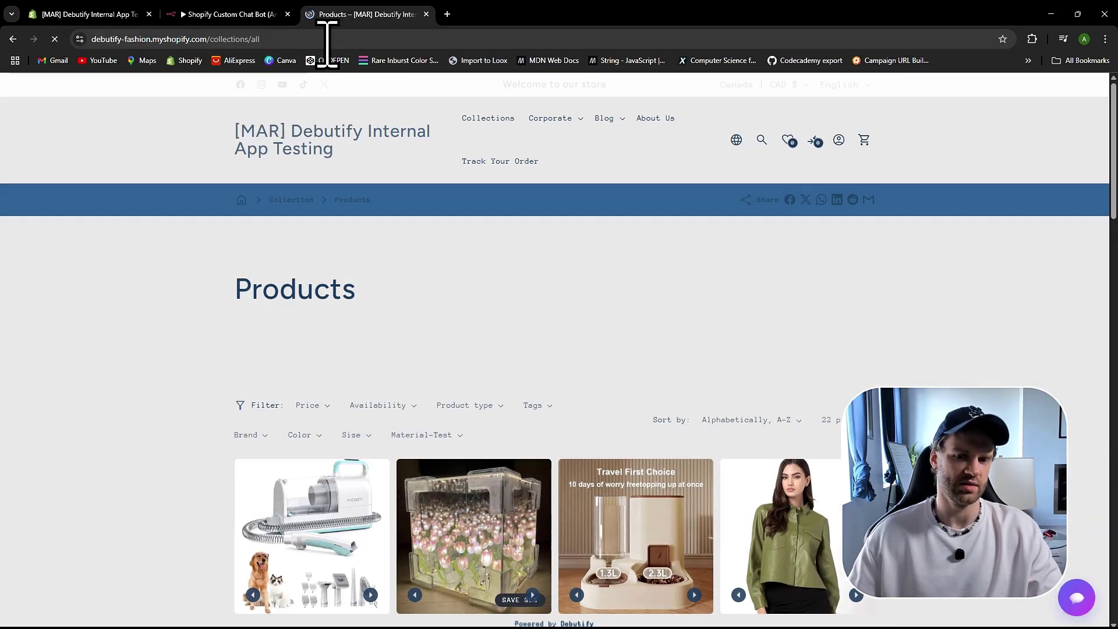
scroll(268, 396, "down", 5)
scroll(273, 390, "down", 2)
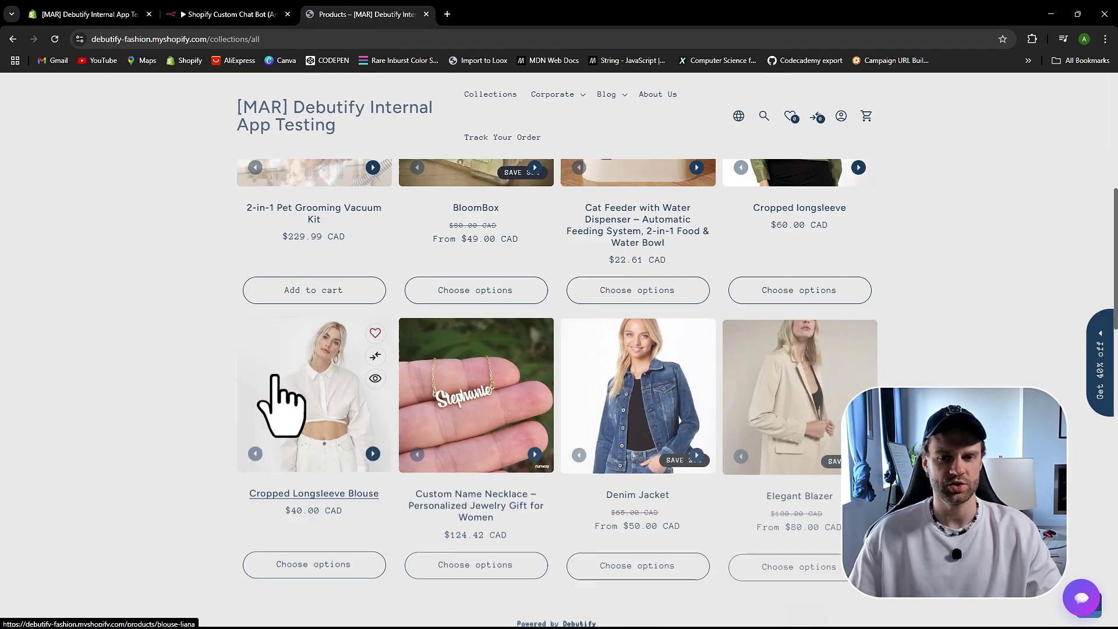
scroll(326, 361, "up", 2)
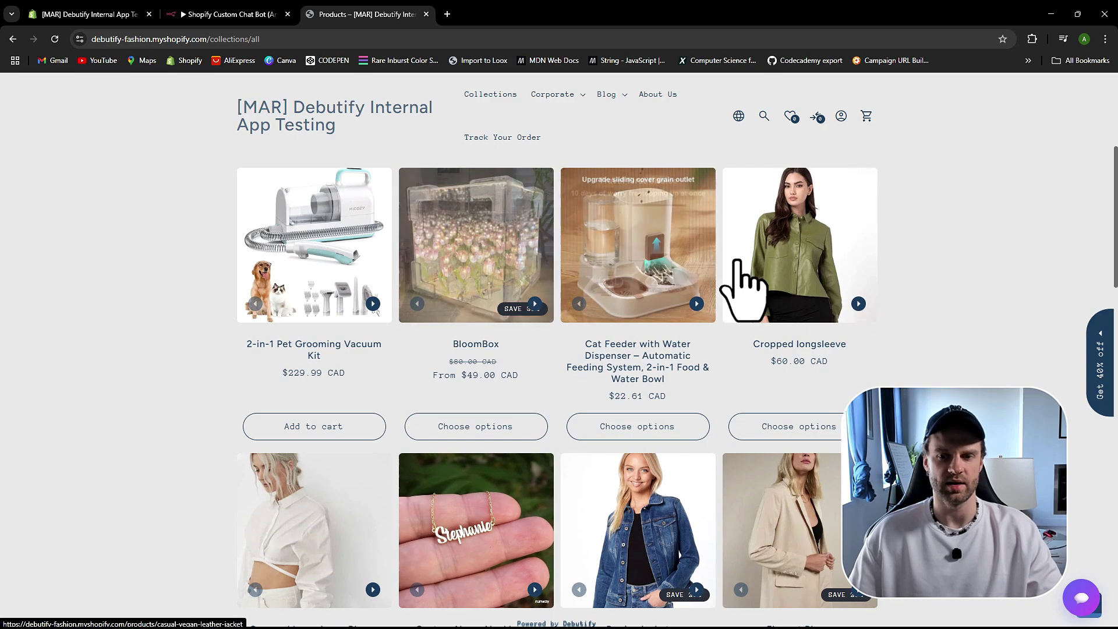
scroll(548, 332, "down", 5)
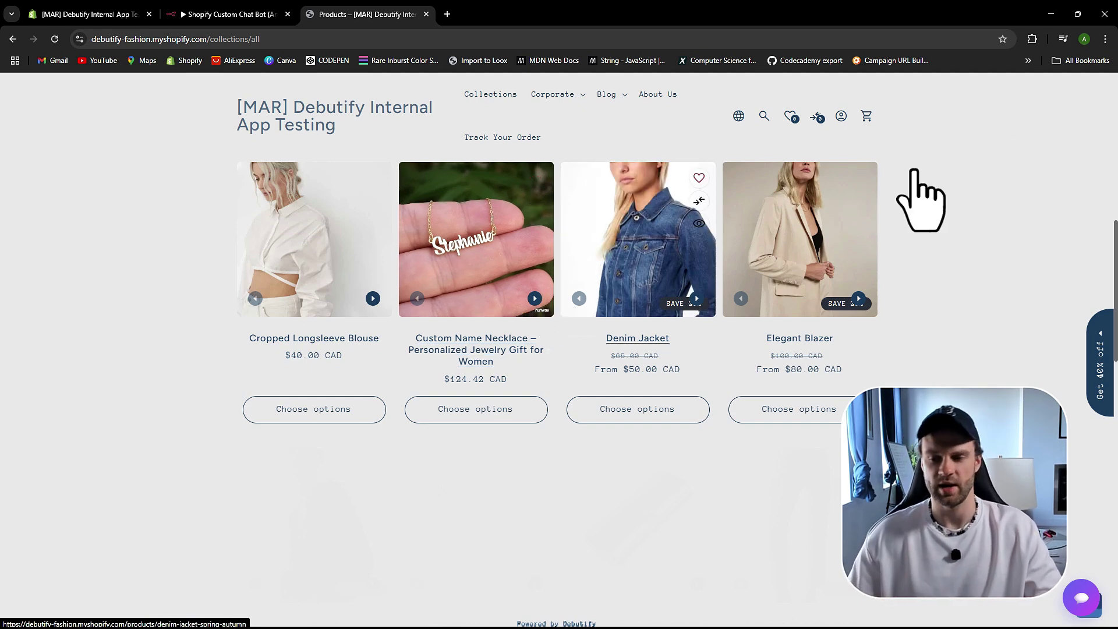
Step: Ask the Shop Assistant "I need a t shirt for my girlfriend?:" and view the Fancy casual shirt page it links to
left_click(1080, 597)
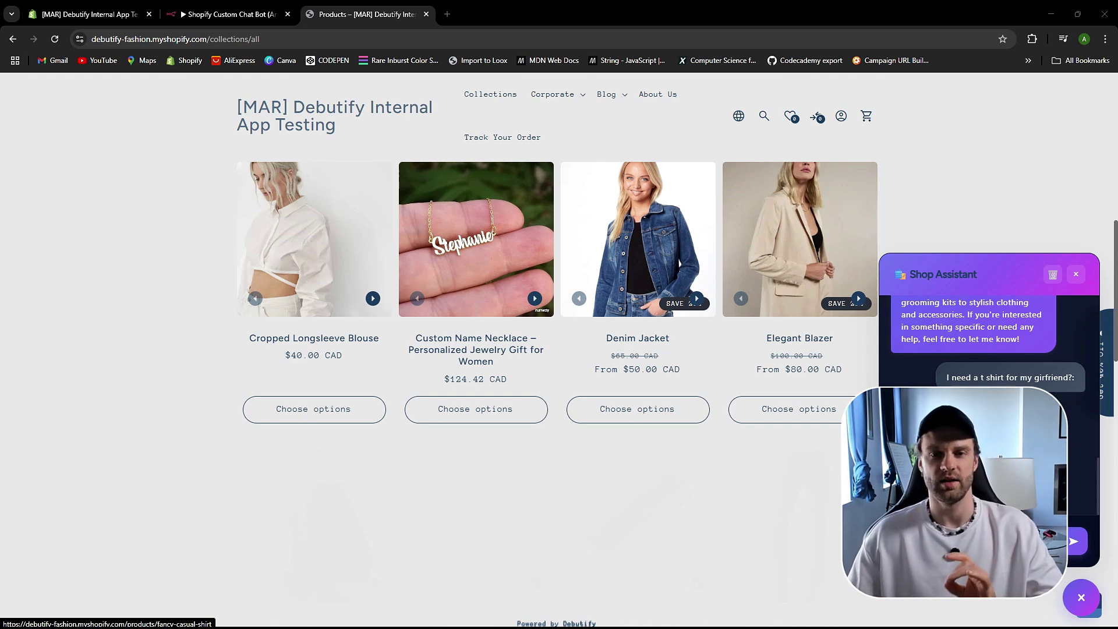
left_click(943, 466)
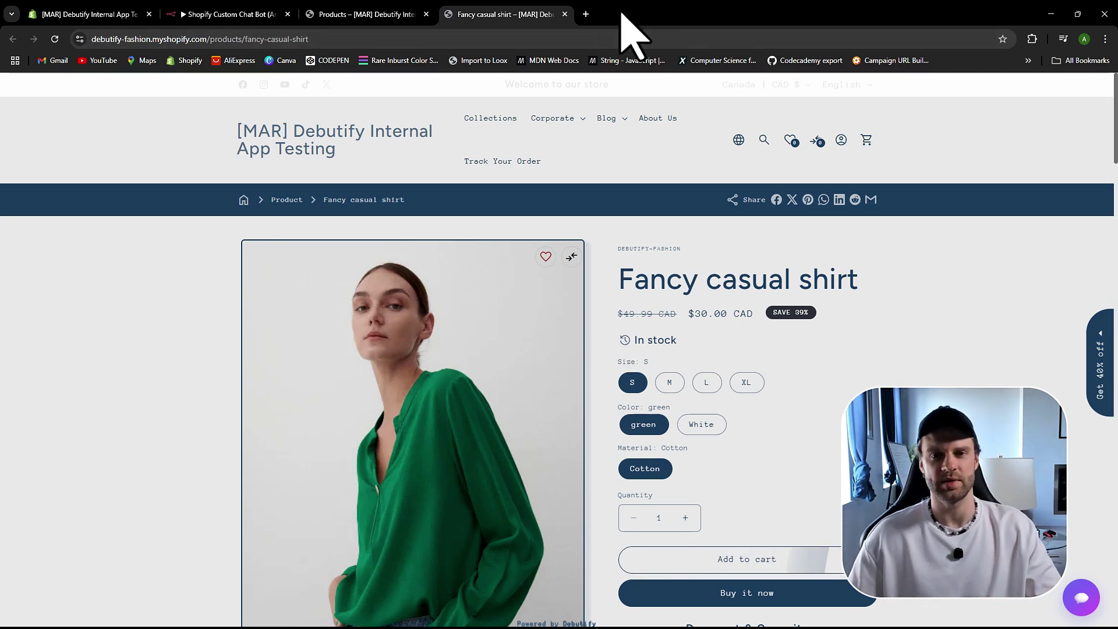
left_click(564, 13)
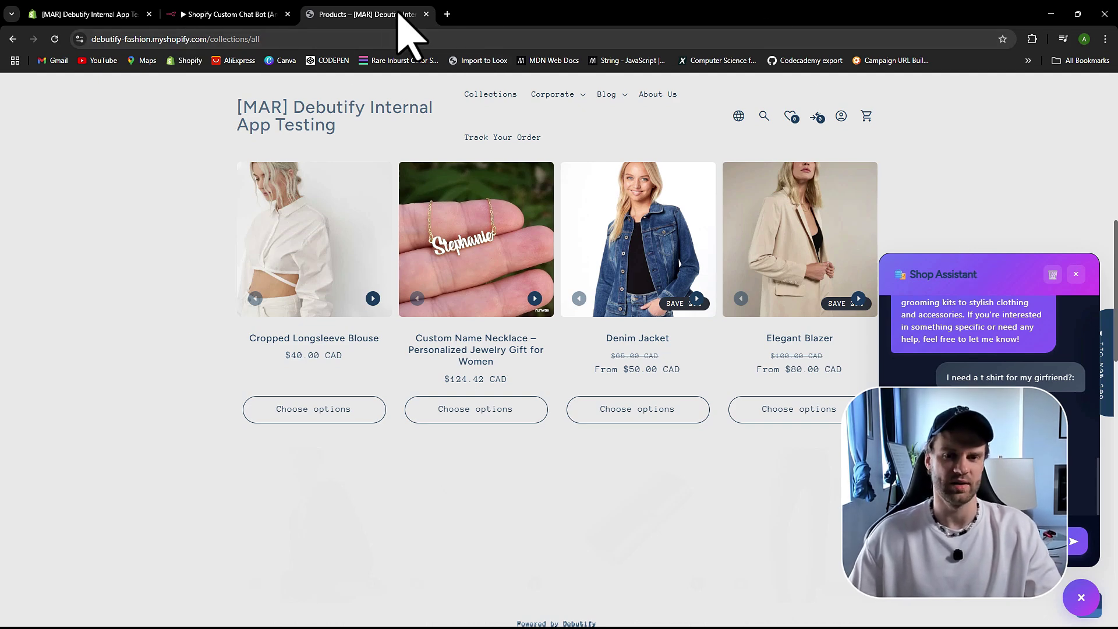
Step: Return to the n8n workflow, close the store page and read the Shopify Chatbot Guide note from core concepts to testing steps
left_click(291, 18)
left_click(426, 14)
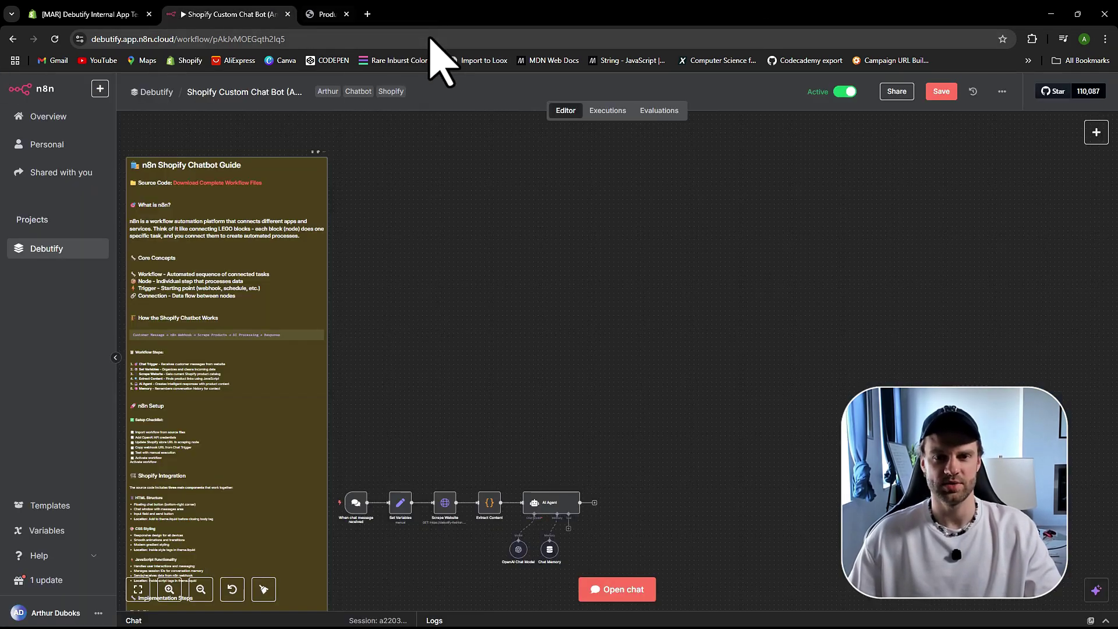
scroll(417, 487, "down", 5)
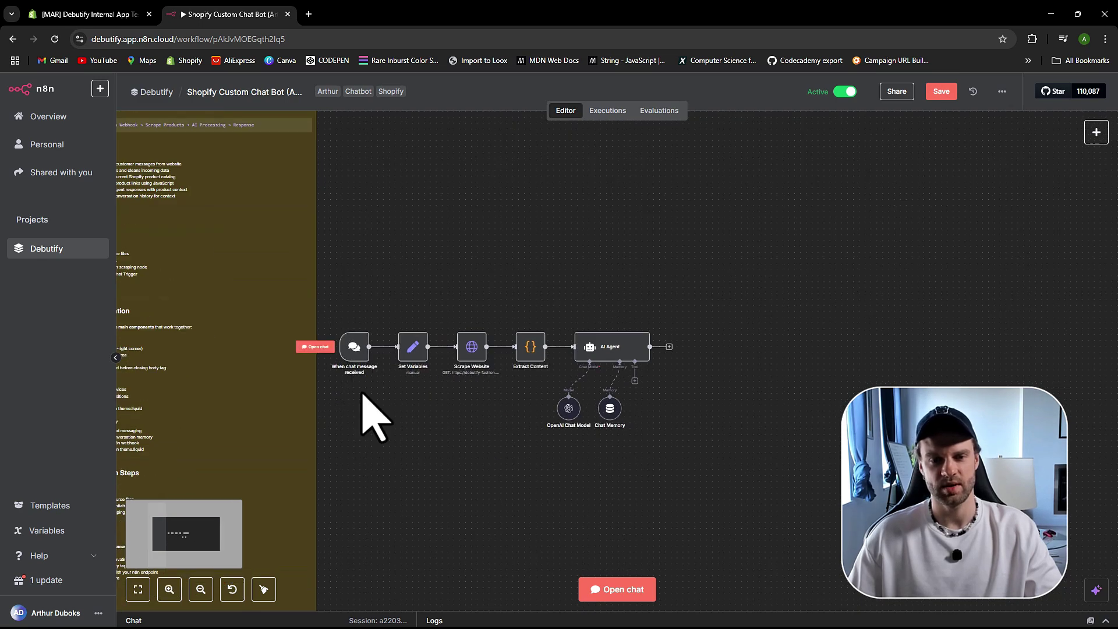
scroll(270, 379, "left", 5)
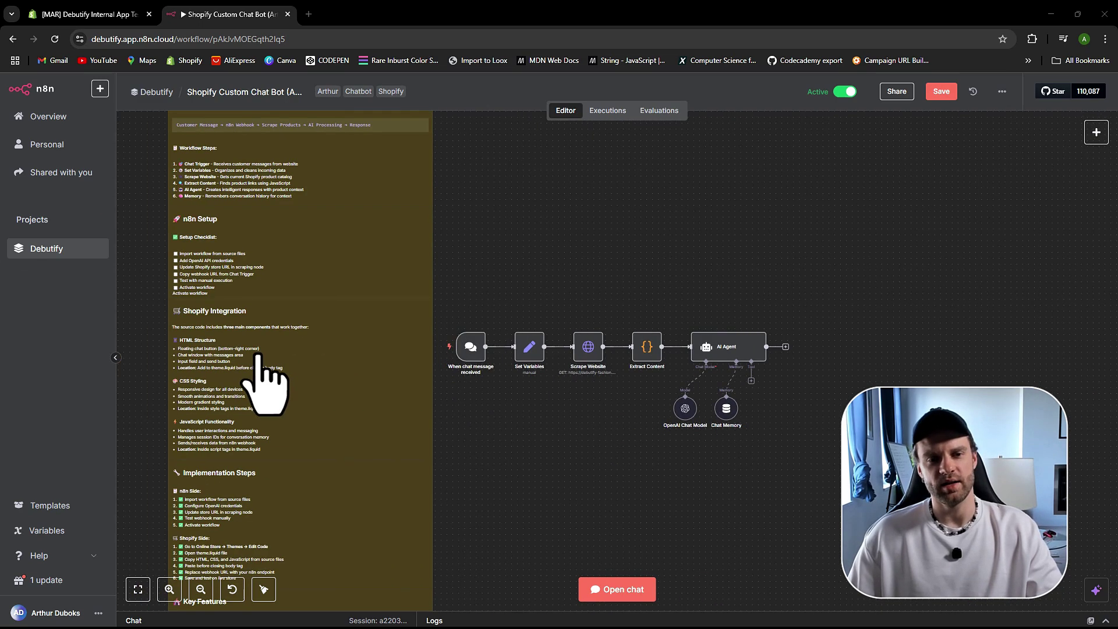
scroll(265, 378, "left", 2)
scroll(375, 395, "up", 4)
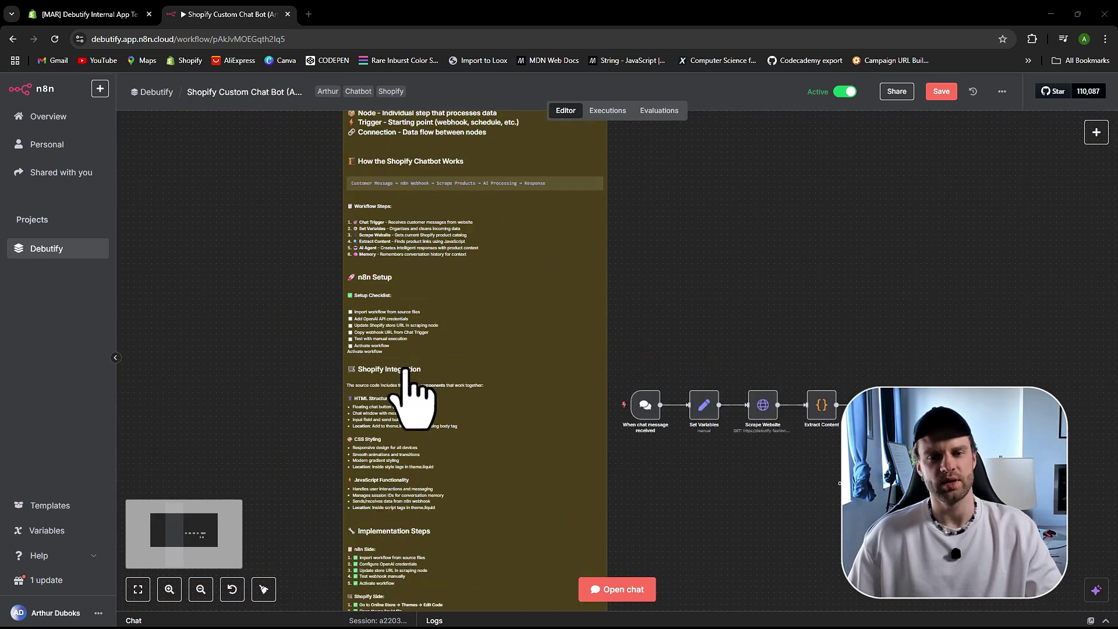
scroll(415, 373, "up", 4)
scroll(419, 375, "down", 3)
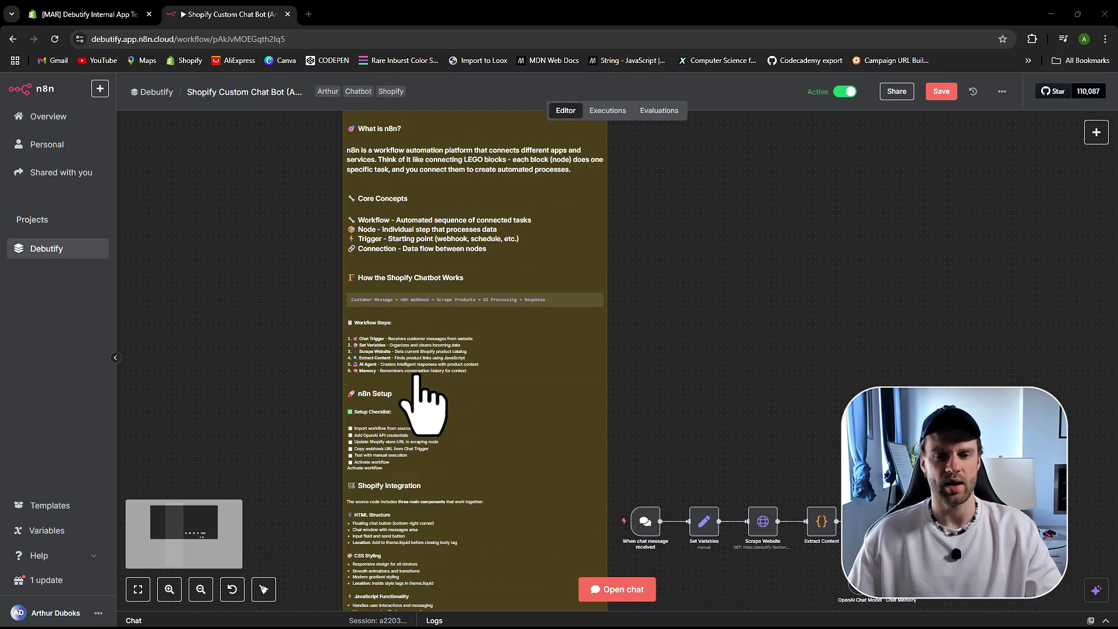
scroll(294, 362, "down", 5)
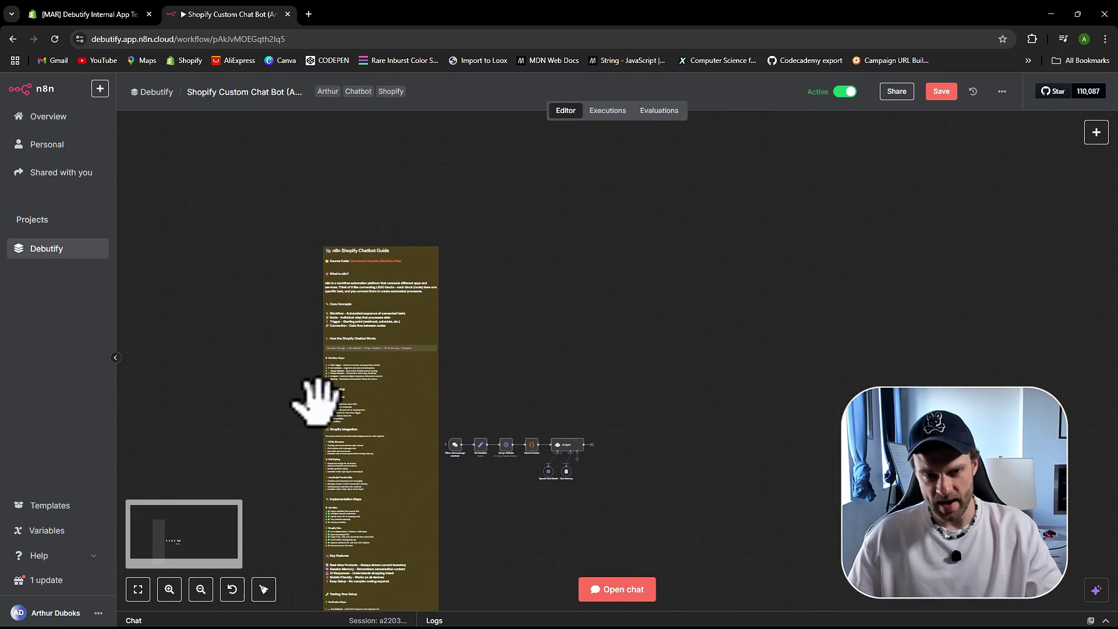
scroll(325, 444, "down", 3)
scroll(327, 436, "up", 3)
scroll(303, 419, "up", 7)
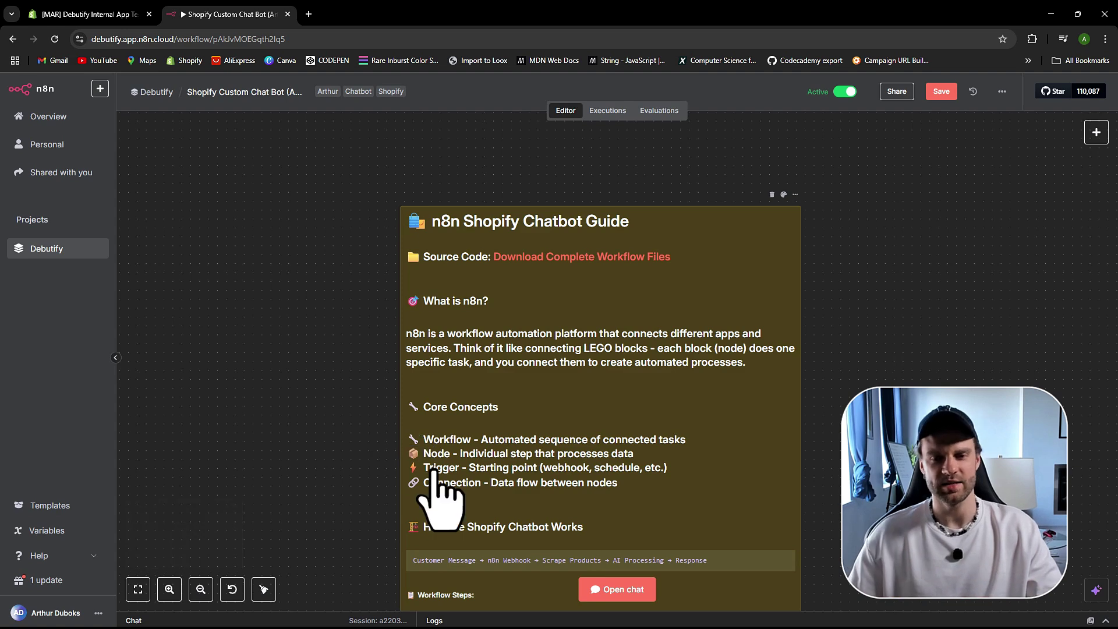
scroll(439, 475, "down", 3)
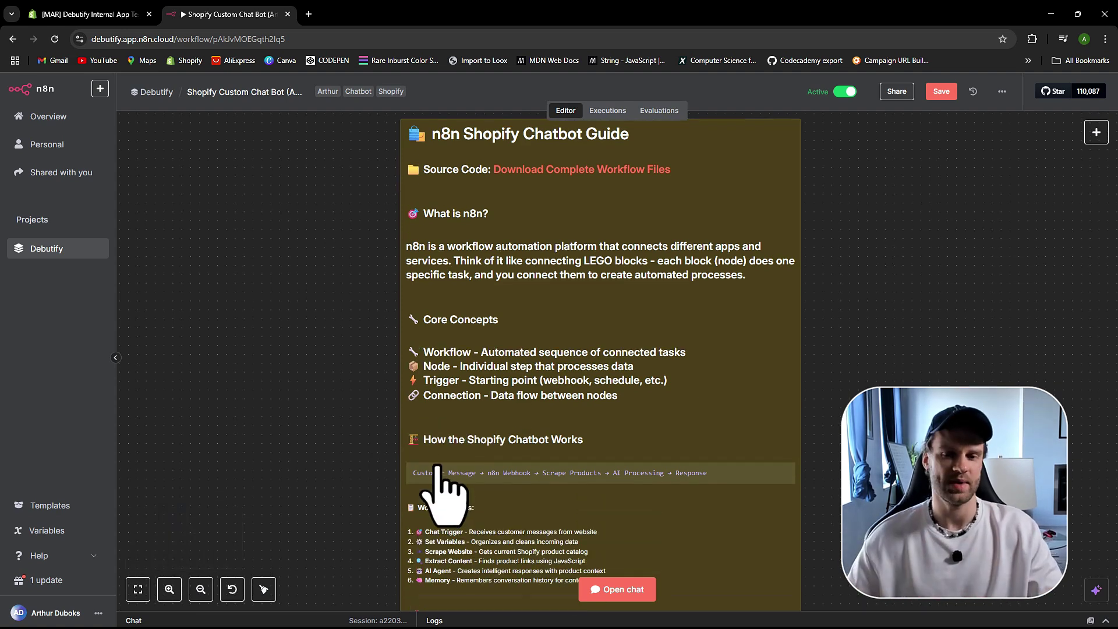
scroll(440, 471, "down", 6)
scroll(448, 484, "down", 4)
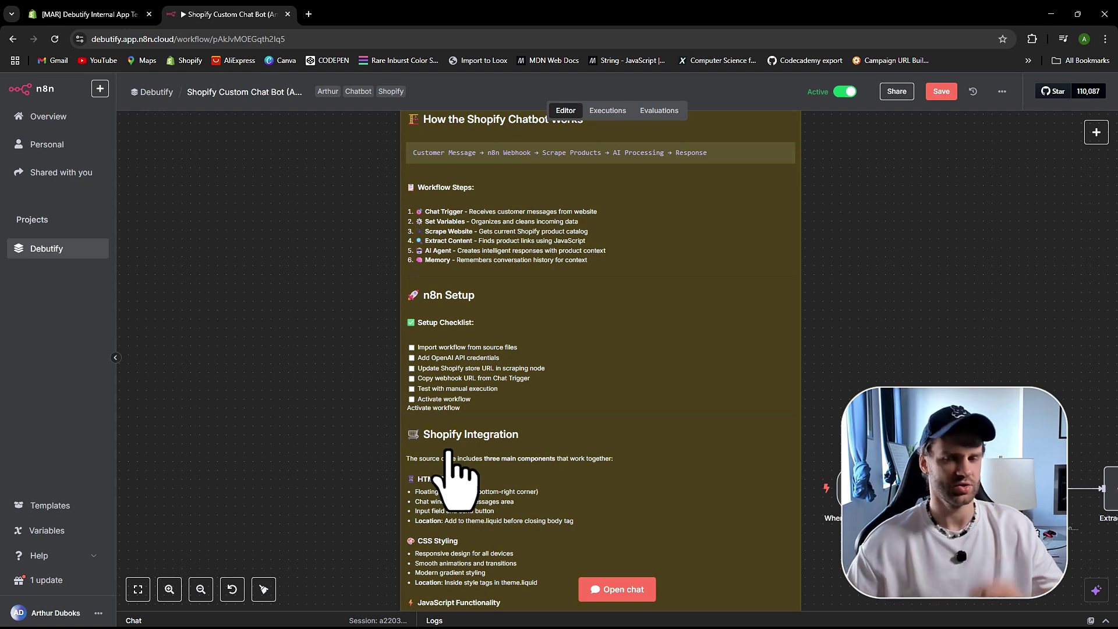
scroll(469, 473, "down", 6)
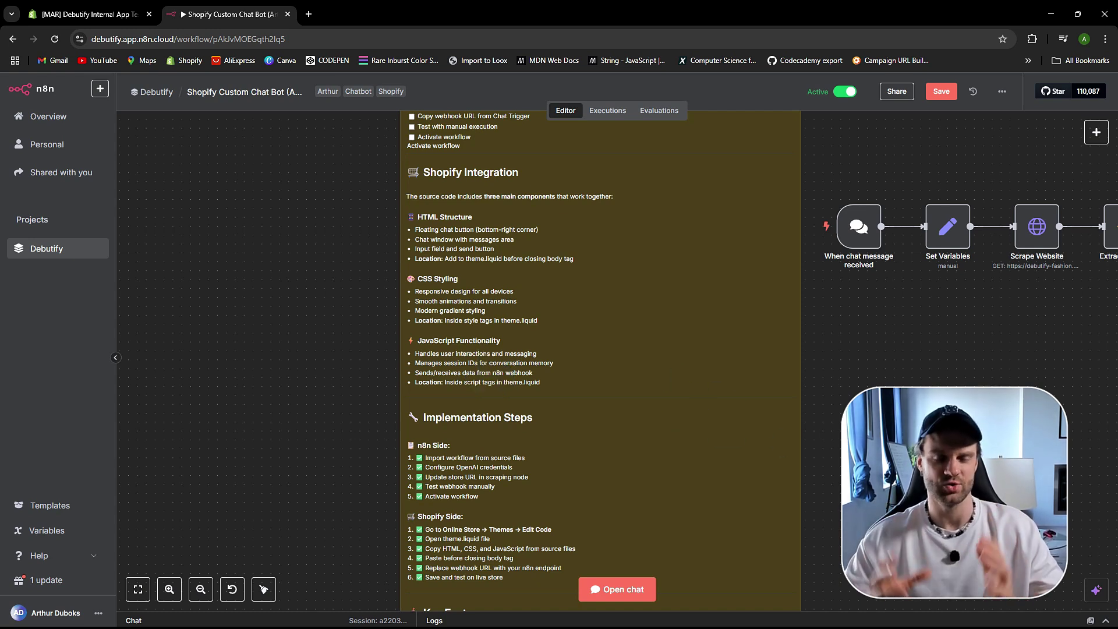
scroll(748, 474, "down", 4)
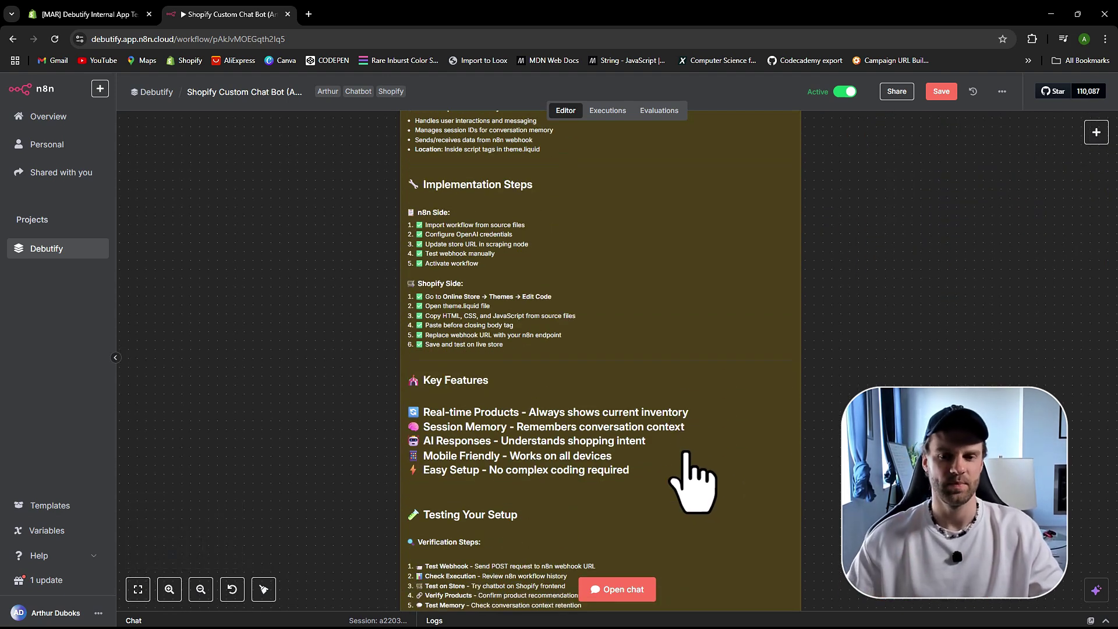
scroll(617, 375, "up", 10)
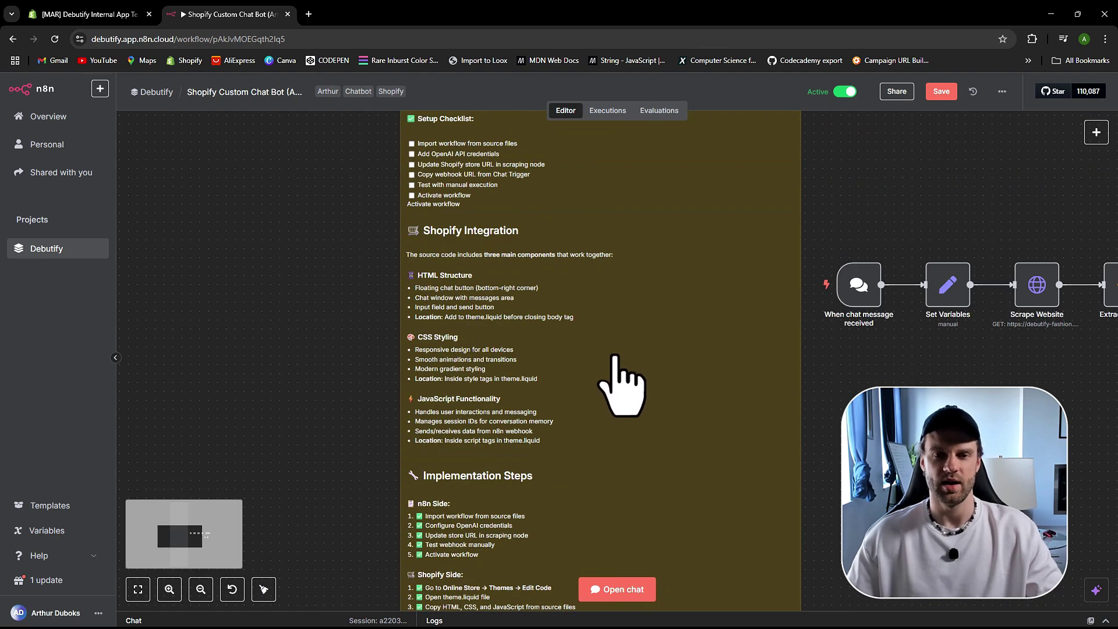
scroll(593, 399, "up", 5)
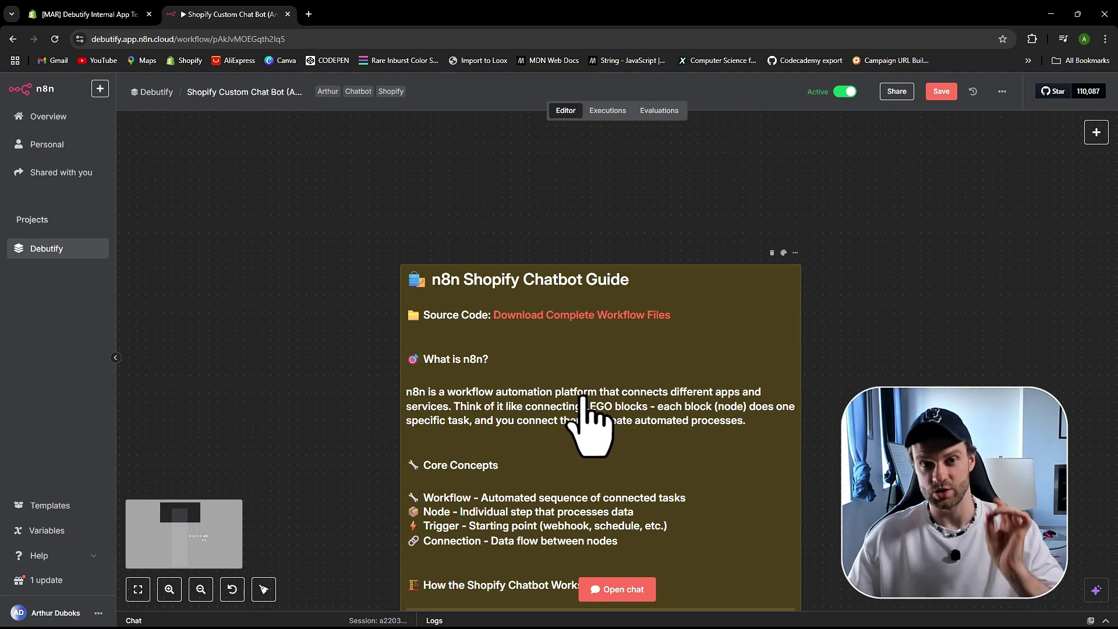
Step: Examine the chatbot styles in the note's linked source code file, close it and return to the workflow's node chain
left_click(534, 317)
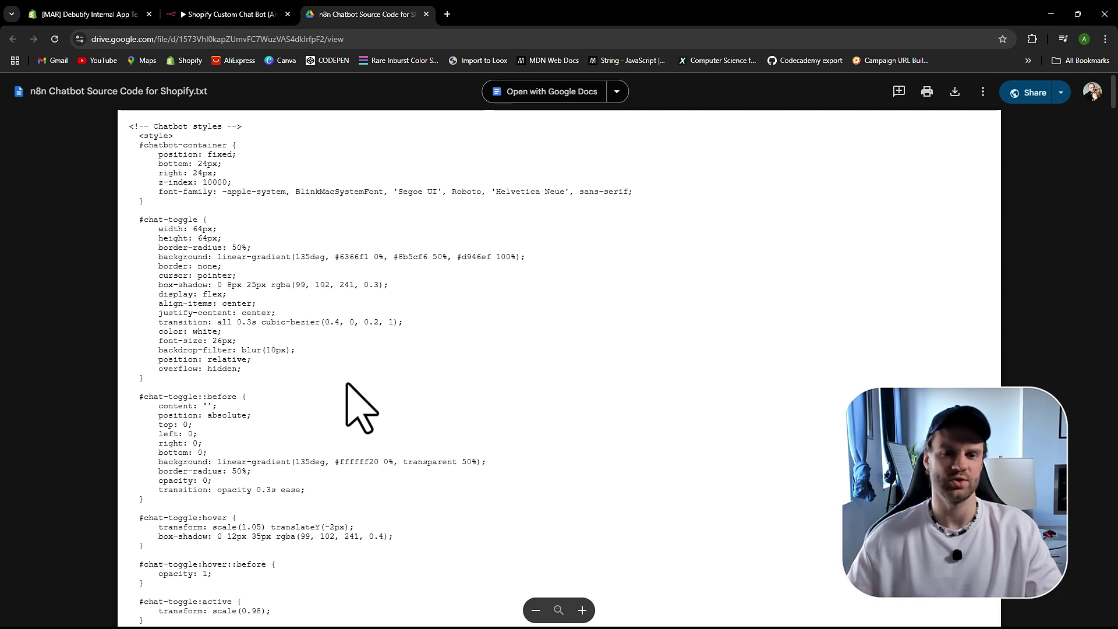
scroll(347, 384, "down", 20)
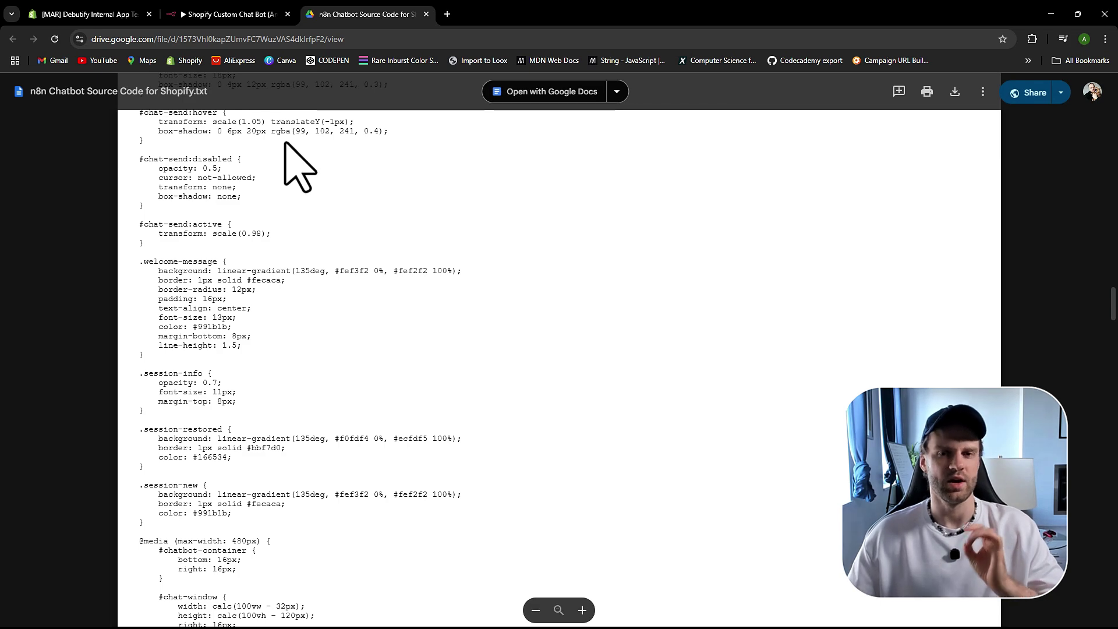
left_click(259, 14)
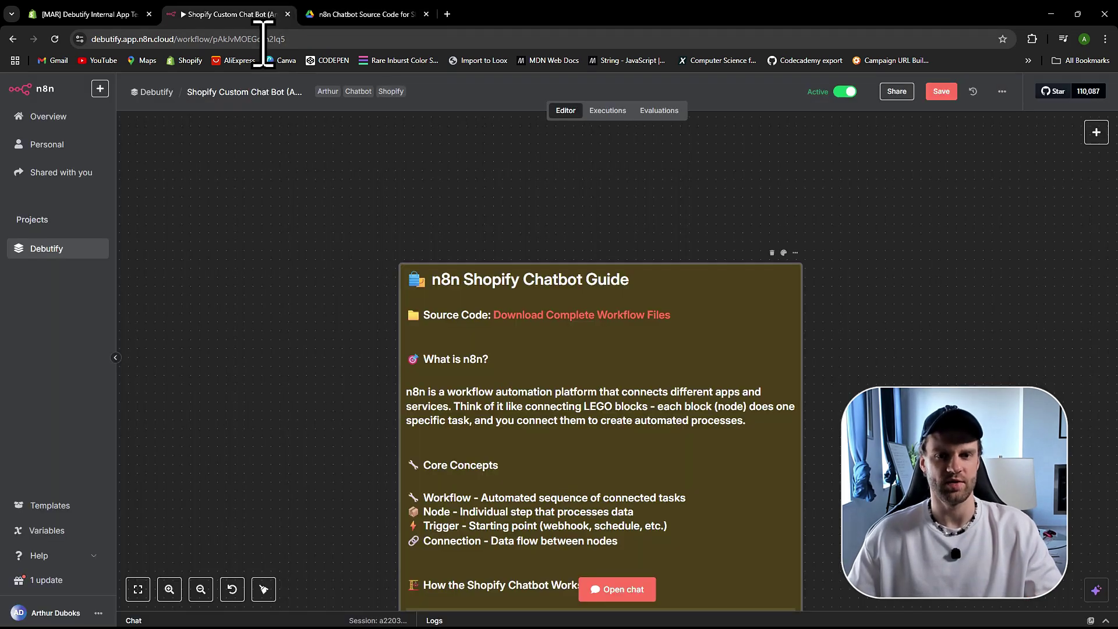
left_click(426, 14)
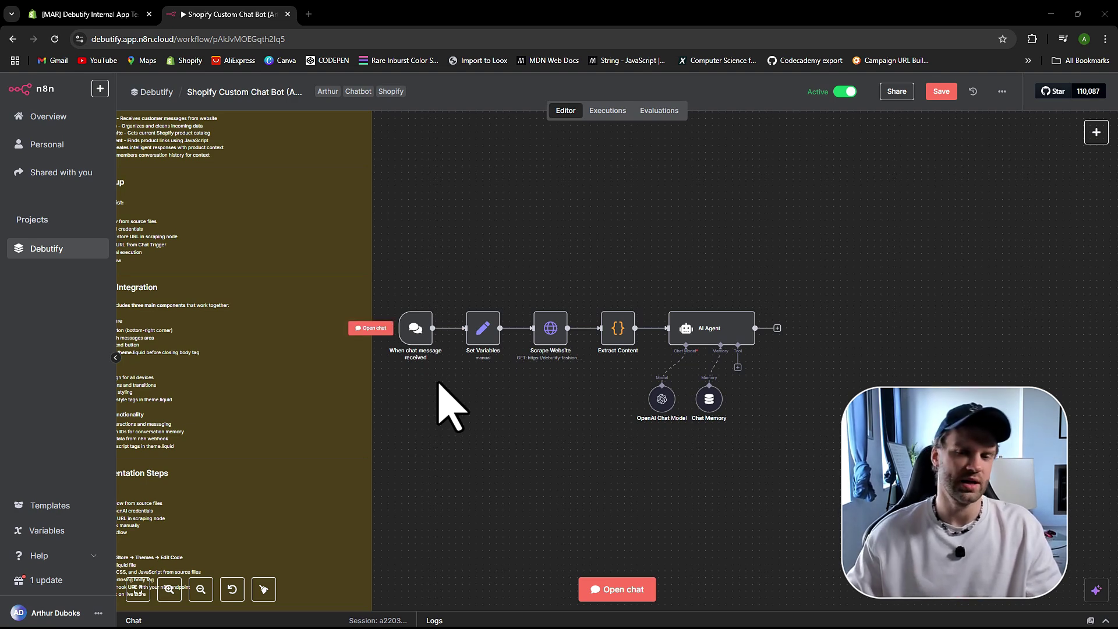
scroll(418, 407, "up", 2)
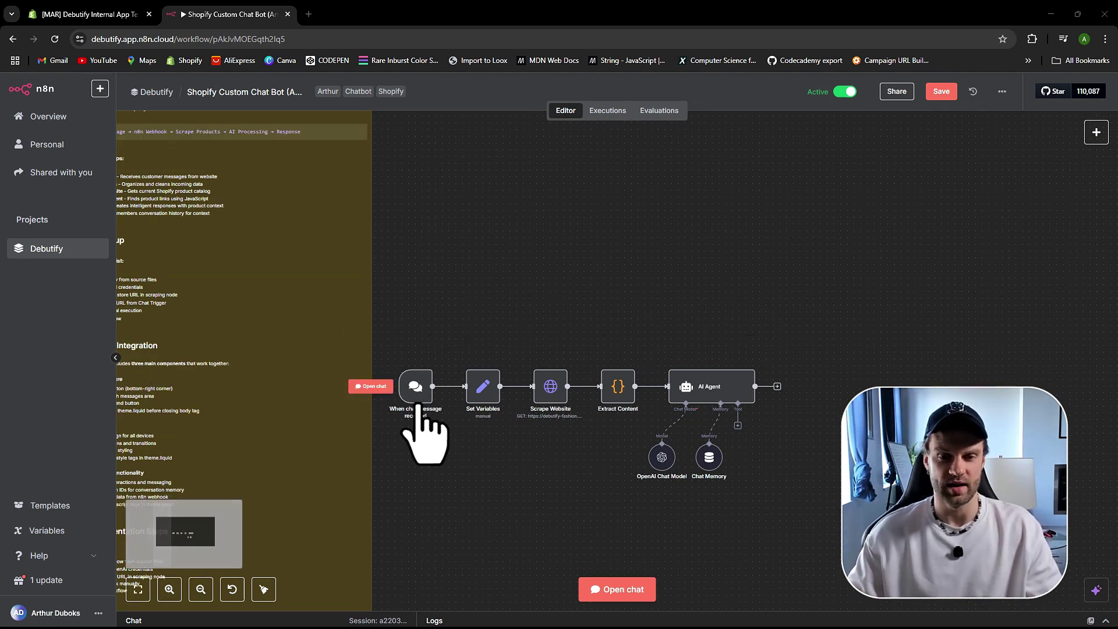
Step: Open and review the chat trigger's parameters and the Set Variables node's sessionId and chatInput fields, returning to the canvas after each
scroll(411, 417, "down", 2)
scroll(400, 387, "up", 5)
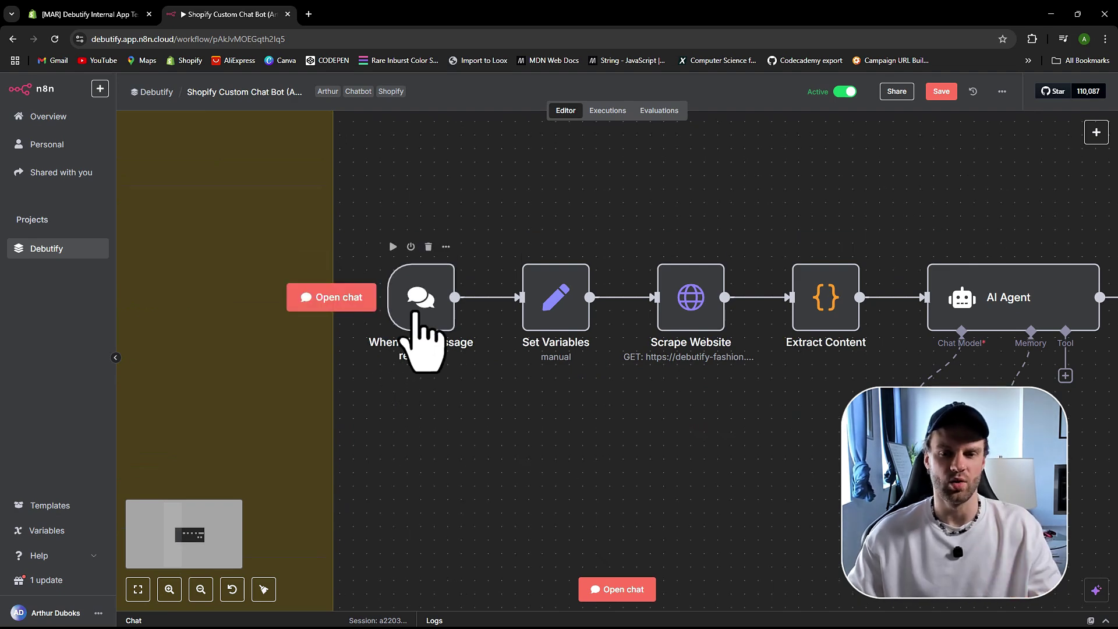
double_click(420, 338)
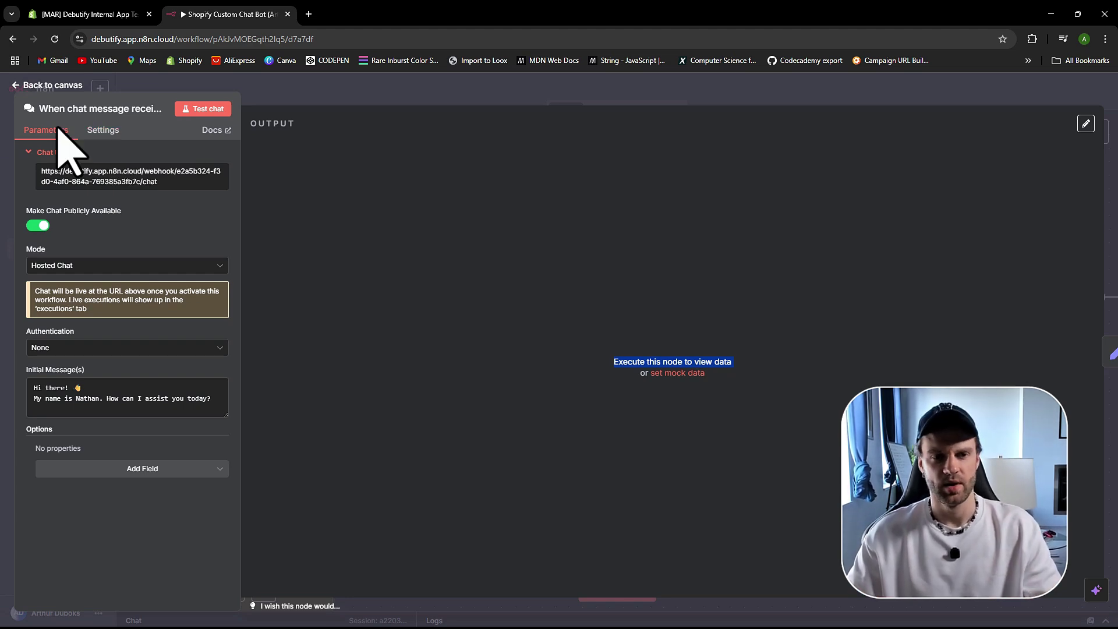
left_click(42, 85)
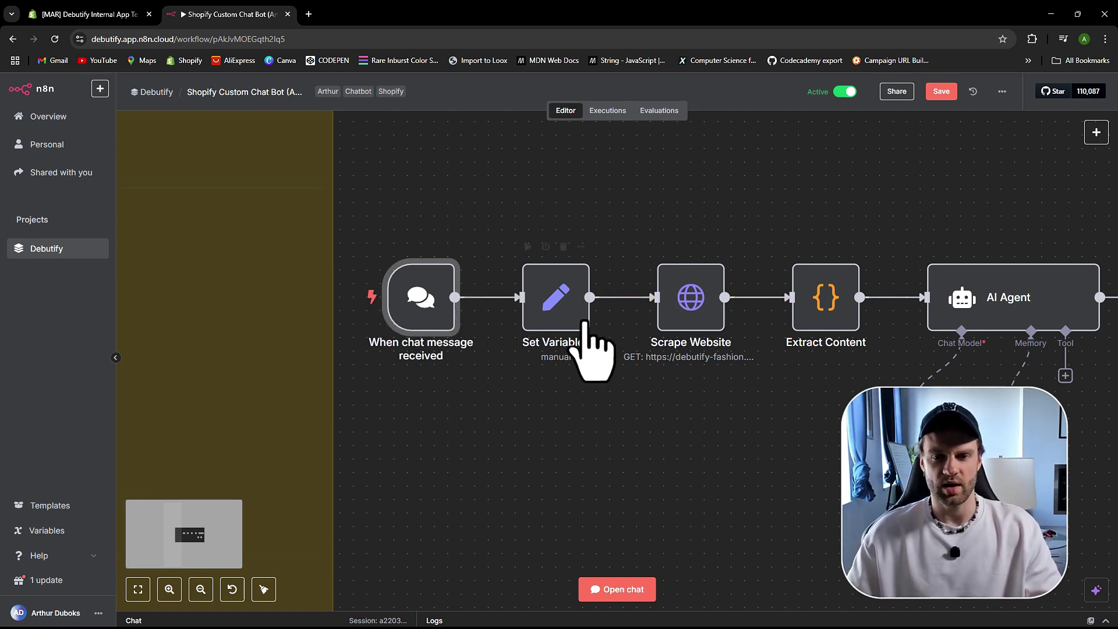
double_click(562, 295)
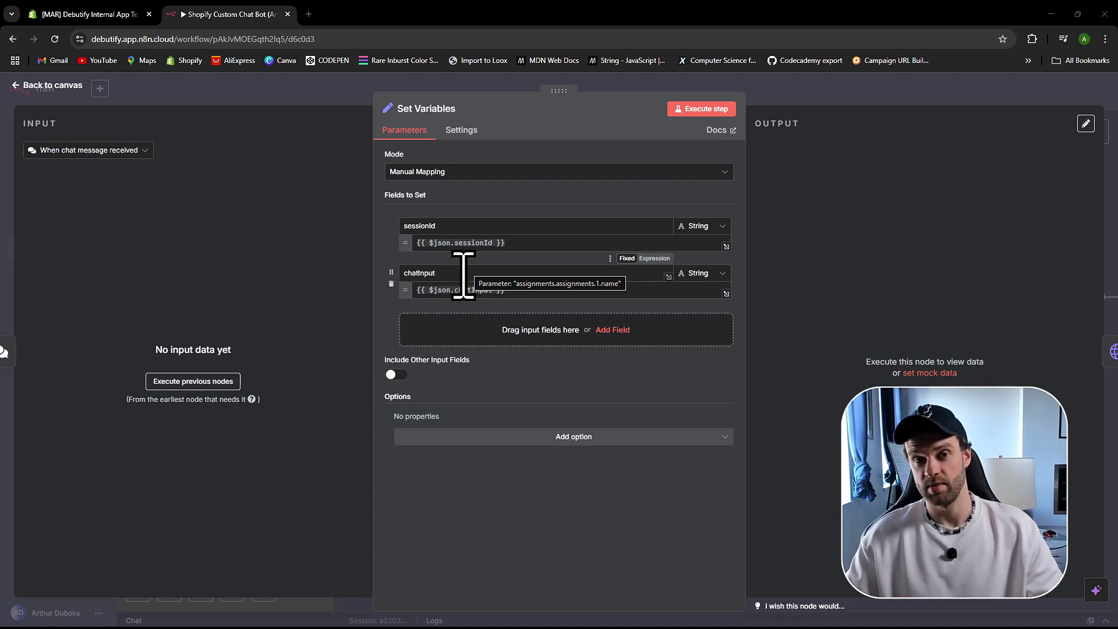
left_click(43, 86)
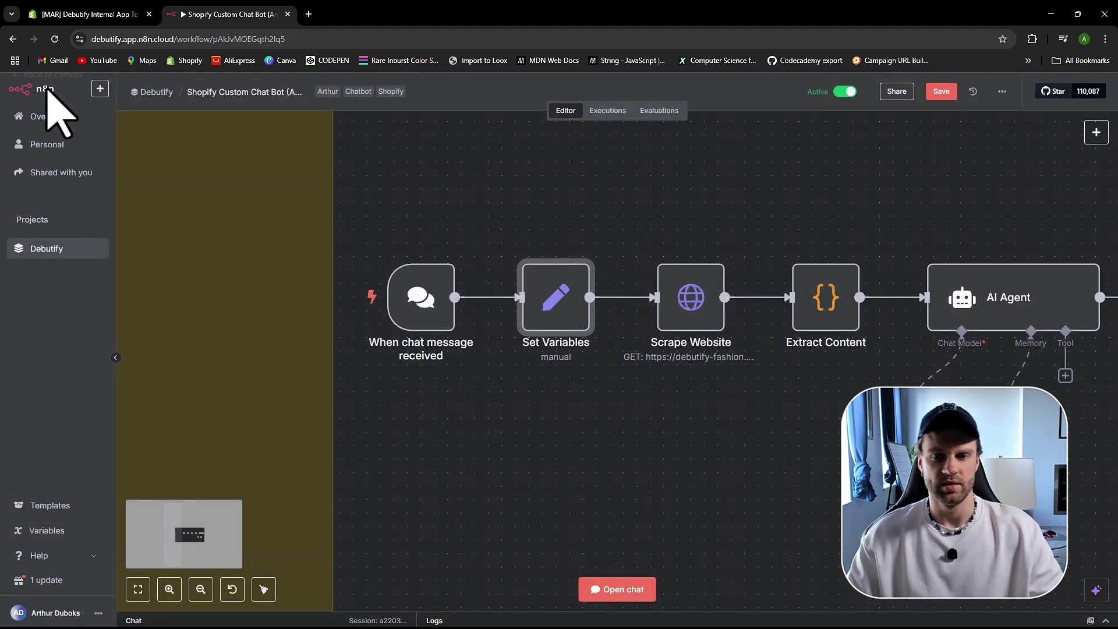
Step: Open the Scrape Website node, copy its URL, load it in a new browser tab and look over the listed products
double_click(705, 326)
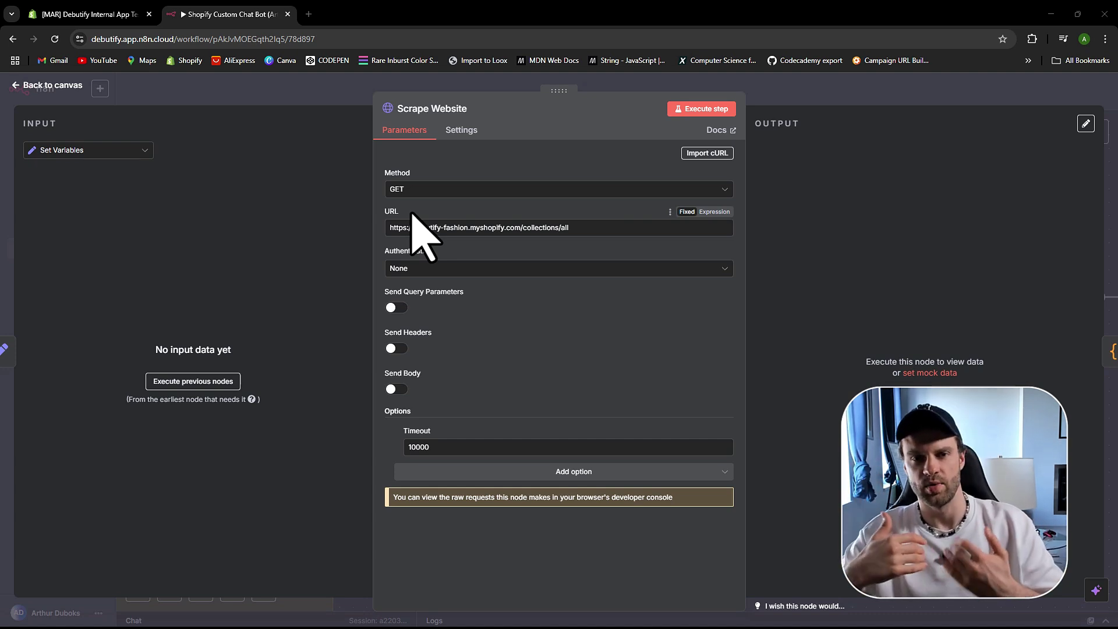
left_click(588, 230)
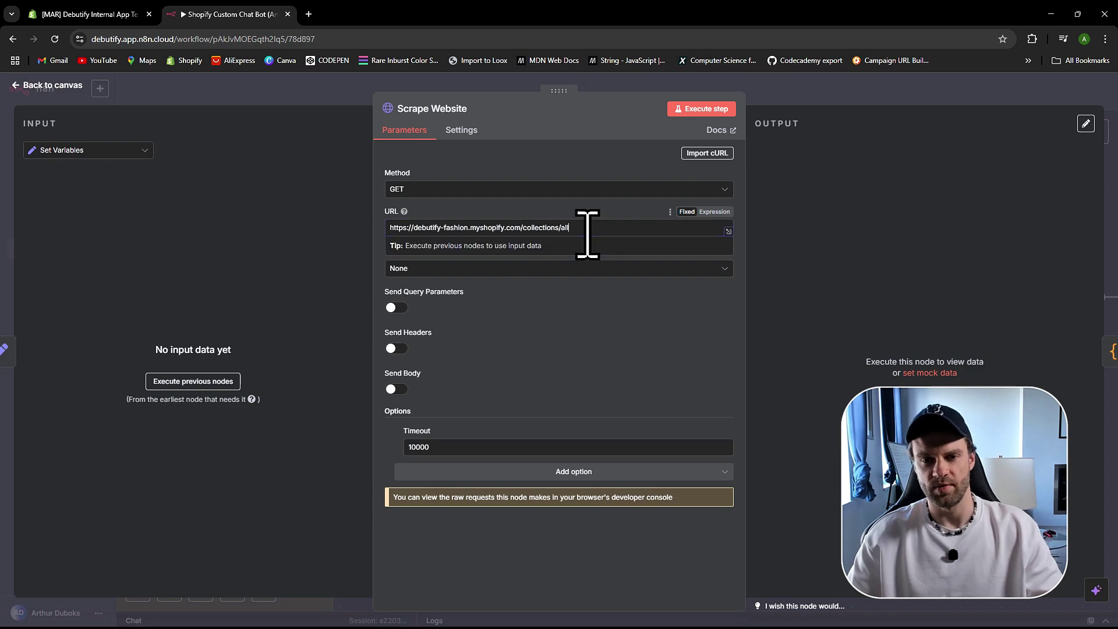
key("ctrl+a")
left_click(309, 14)
key("ctrl+v")
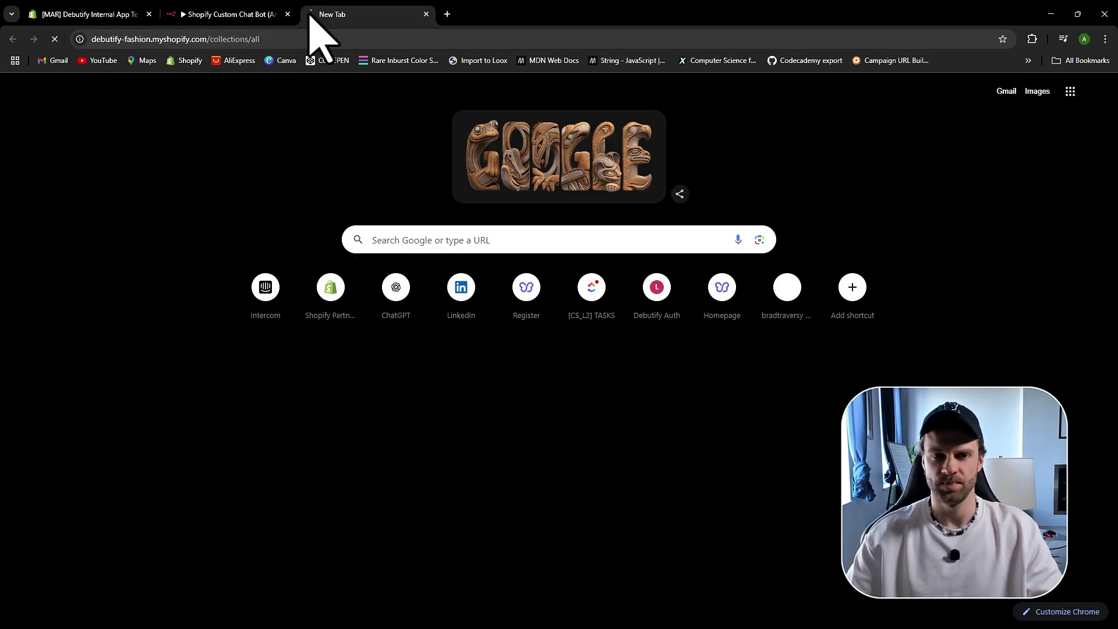
key("Return")
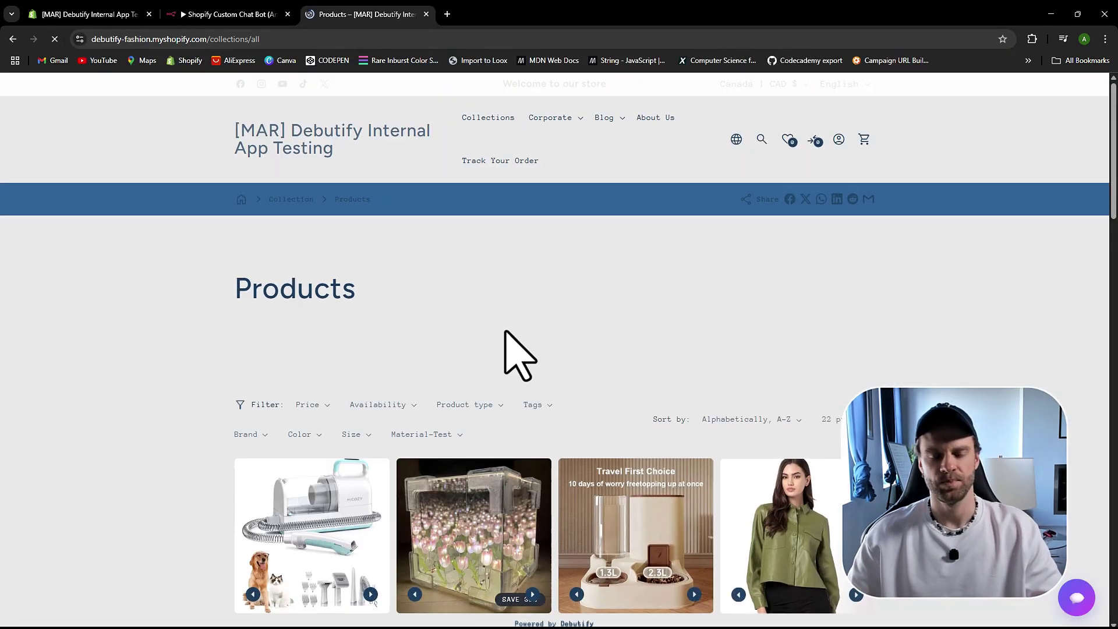
scroll(511, 351, "down", 4)
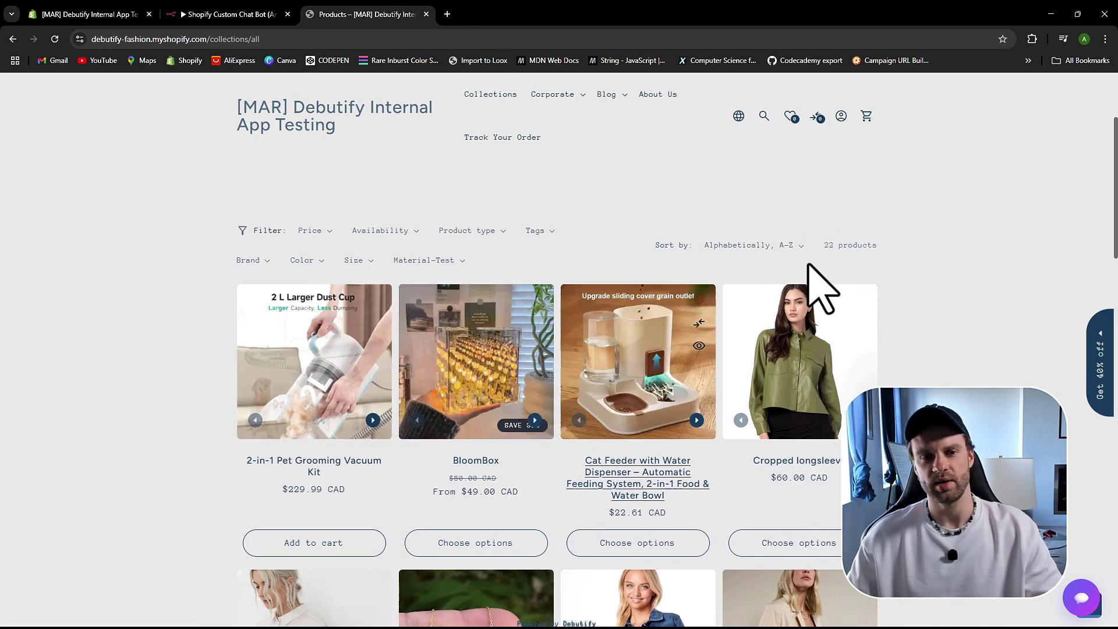
Step: Inspect the 2-in-1 Pet Grooming Vacuum Kit card's HTML in the browser's developer tools, then close the tools
left_click(1104, 39)
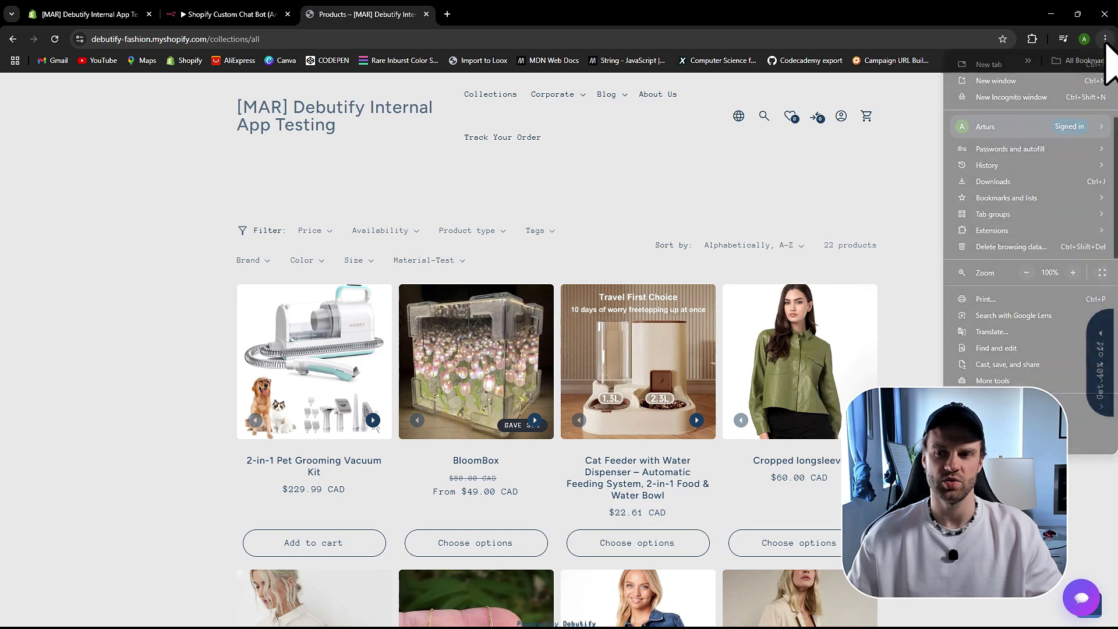
mouse_move(992, 380)
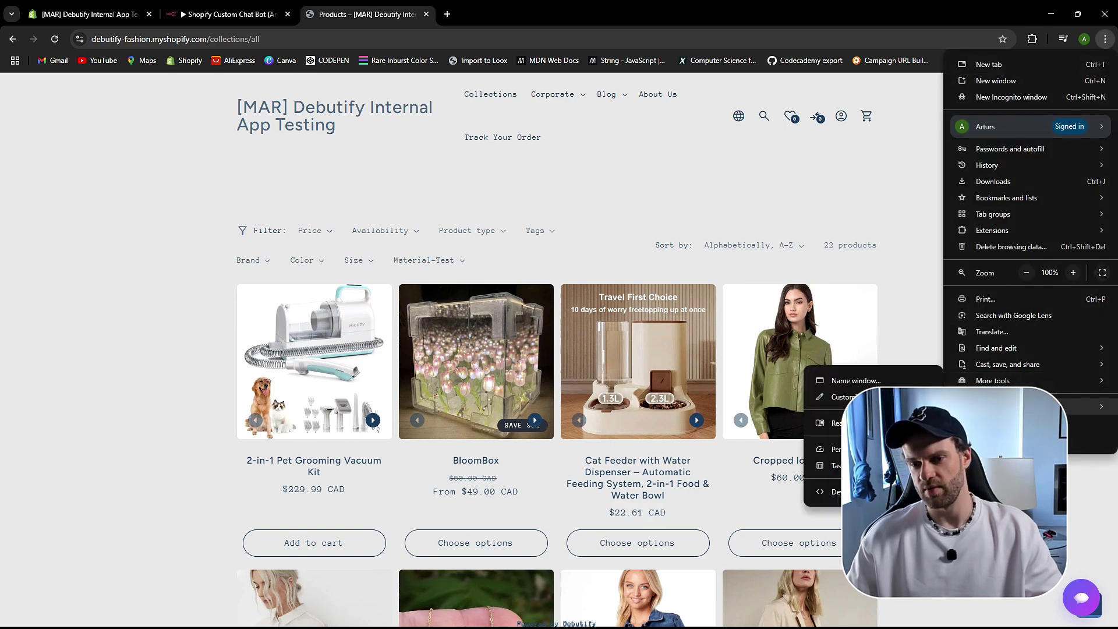
left_click(815, 492)
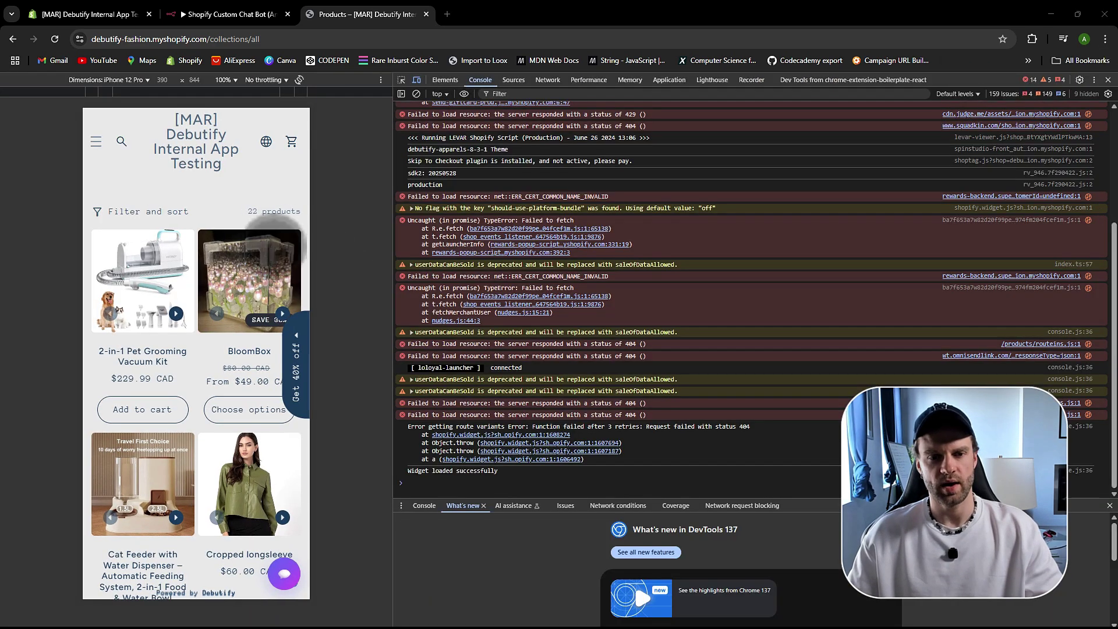
left_click(401, 80)
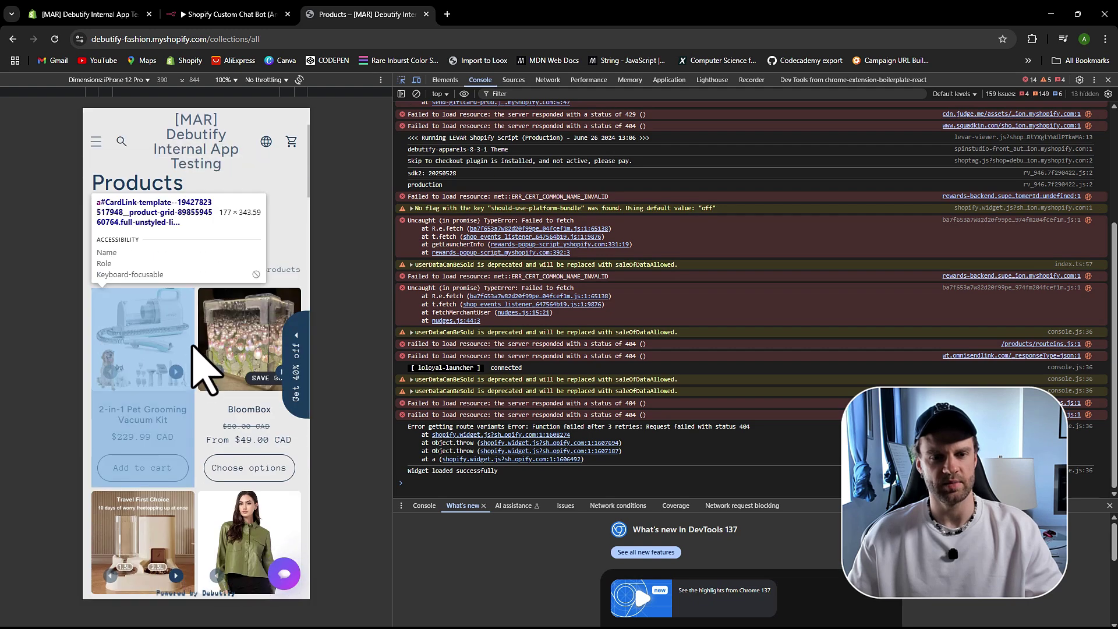
left_click(189, 332)
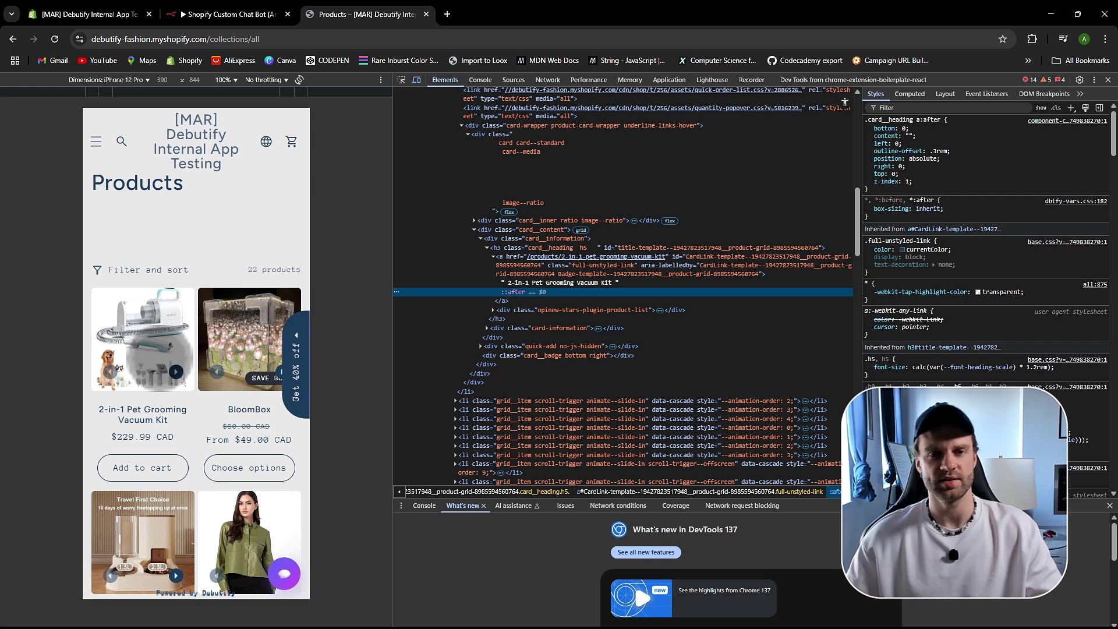
left_click(1108, 80)
Step: Return to the n8n workflow, close the store page and leave the Scrape Website node for the canvas
left_click(273, 14)
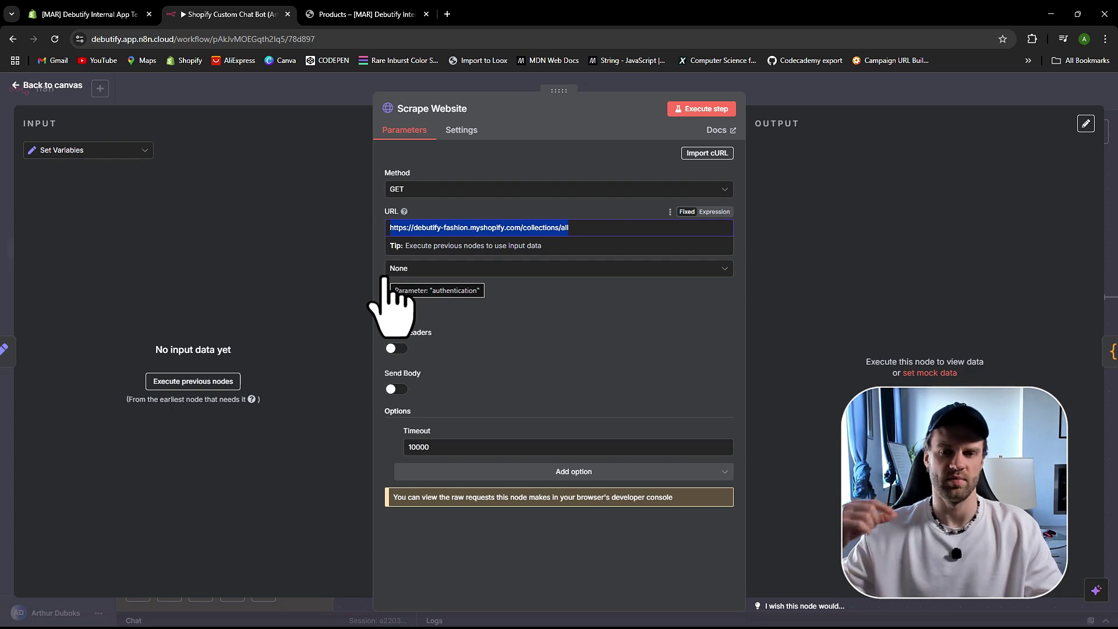
left_click(427, 14)
left_click(53, 85)
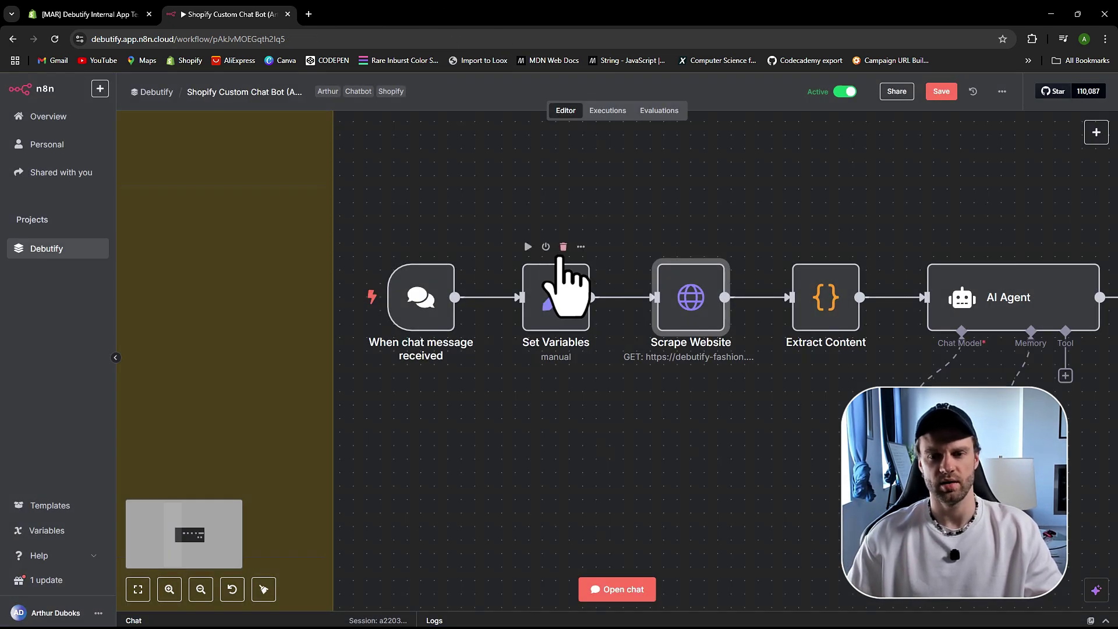
Step: Open the Extract Content node and read its JavaScript from the chat data variables to the product link patterns
scroll(813, 337, "right", 5)
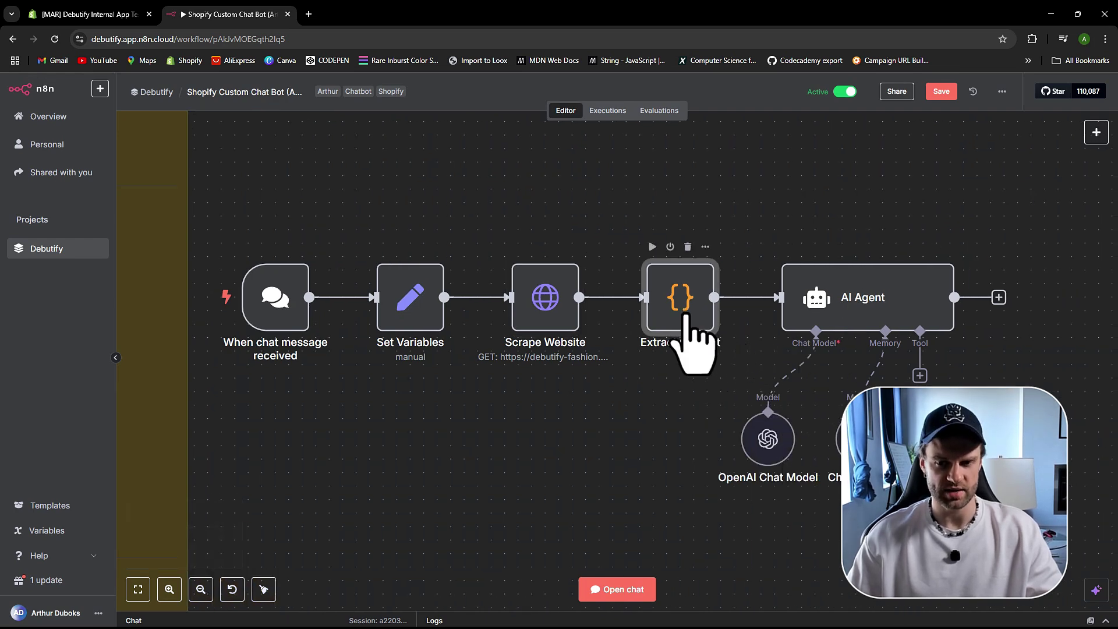
double_click(705, 332)
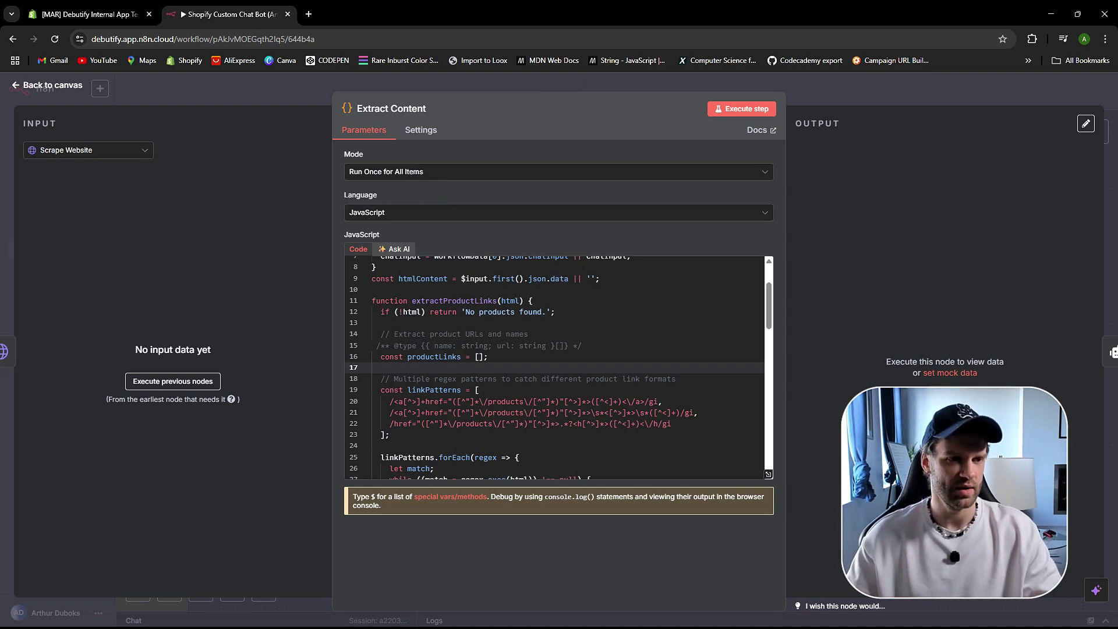
scroll(579, 352, "up", 2)
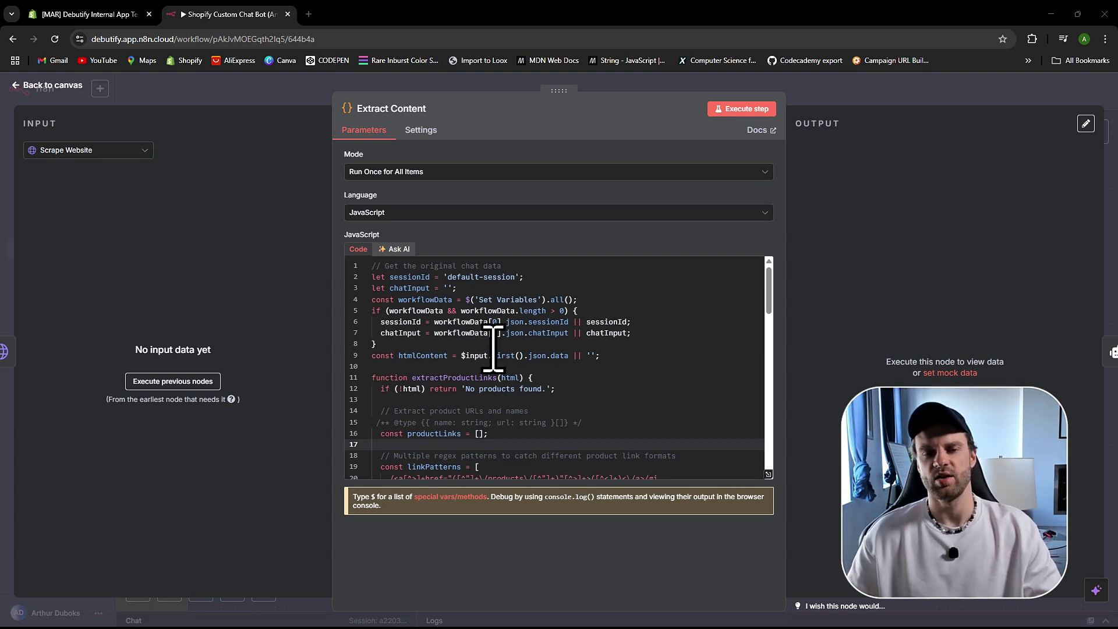
scroll(501, 355, "down", 5)
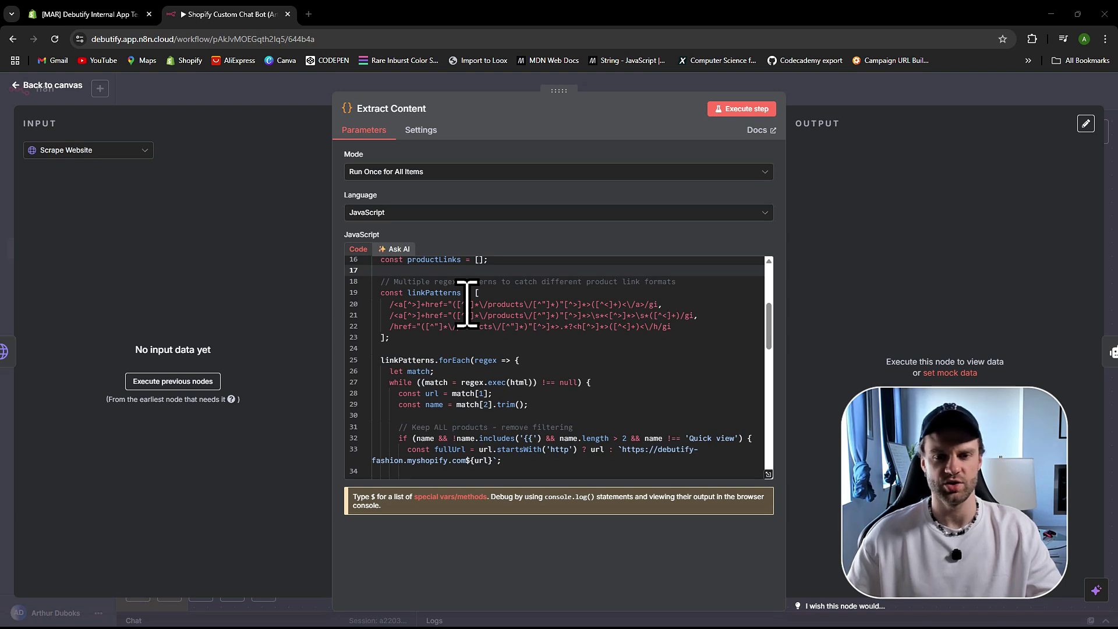
scroll(467, 303, "up", 2)
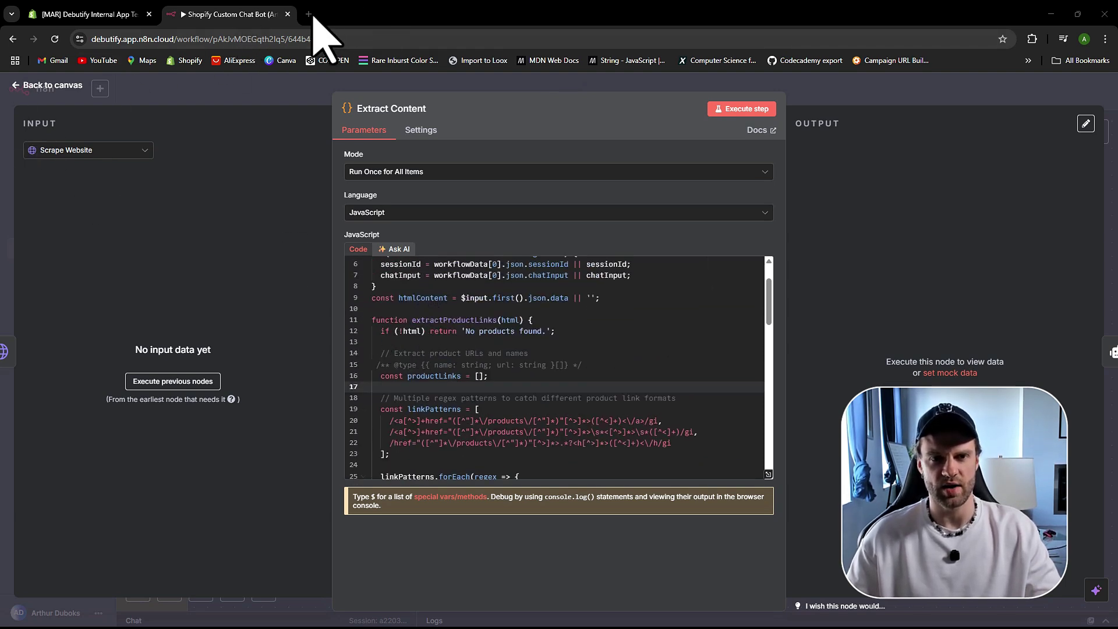
Step: Switch to Shopify admin, preview the debutify-apparels-8-3-1 theme beside the workflow tab and browse its /collections/all page
left_click(88, 14)
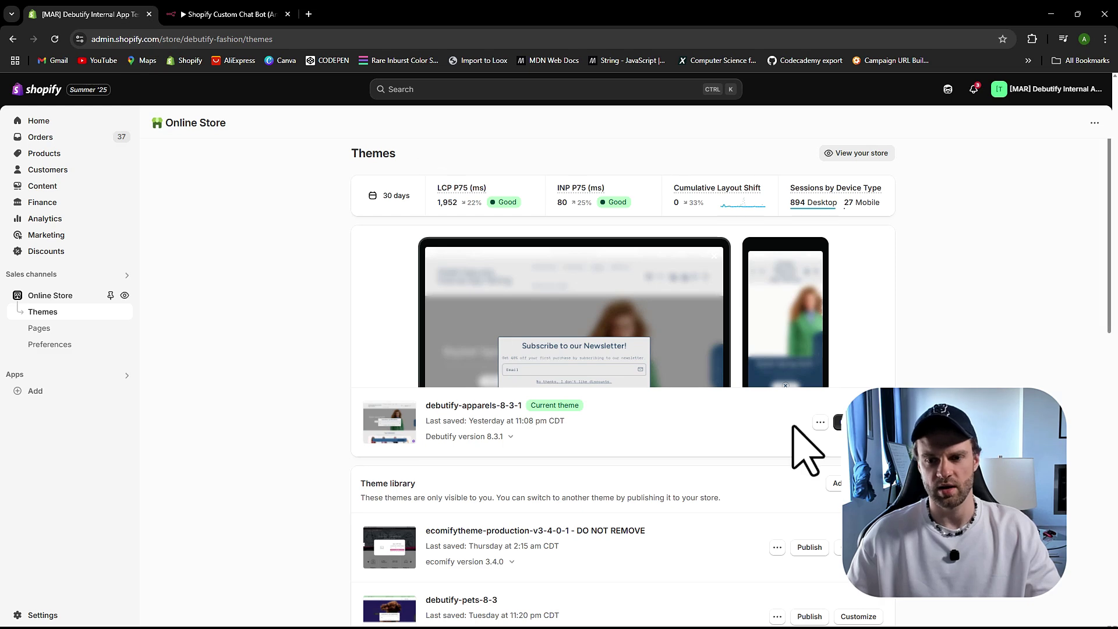
left_click(819, 422)
left_click(736, 445)
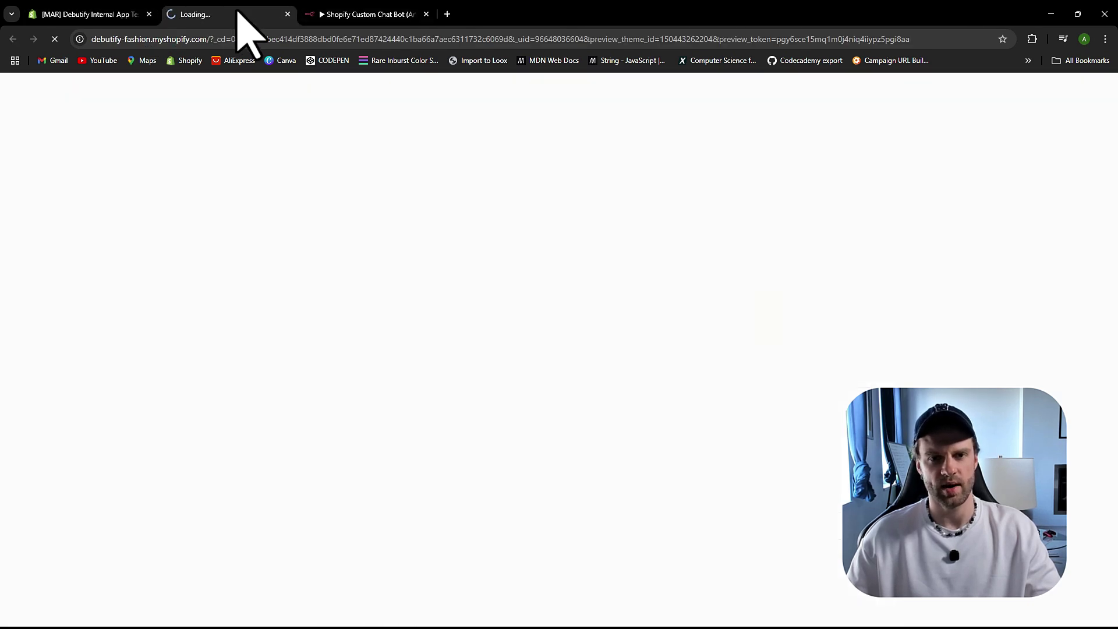
left_click_drag(237, 11, 366, 14)
left_click(313, 39)
type("com/co")
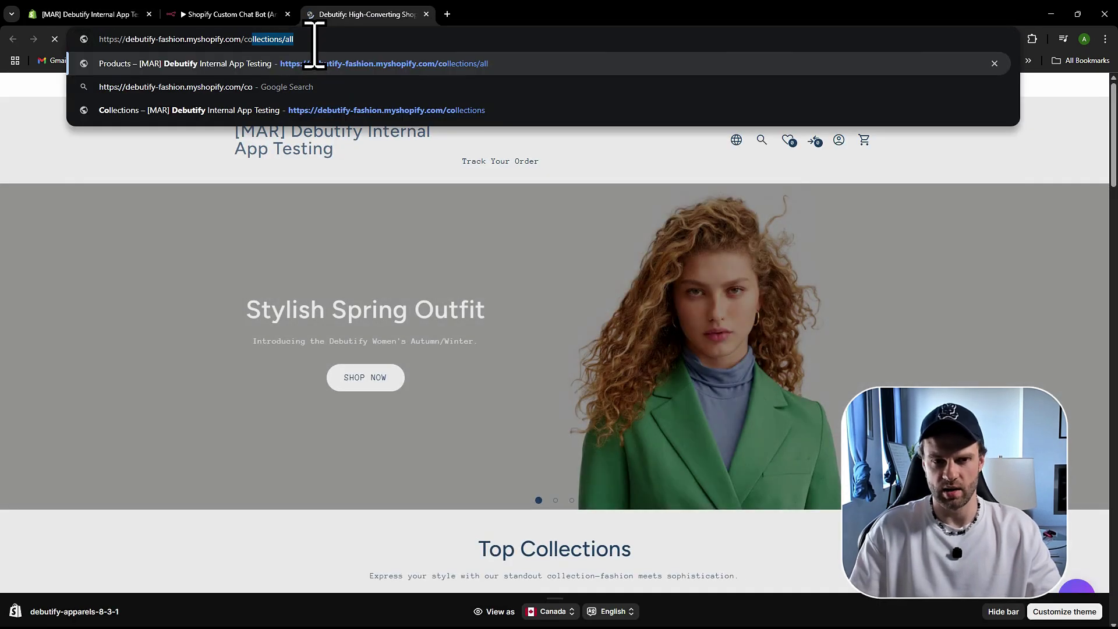
key("Return")
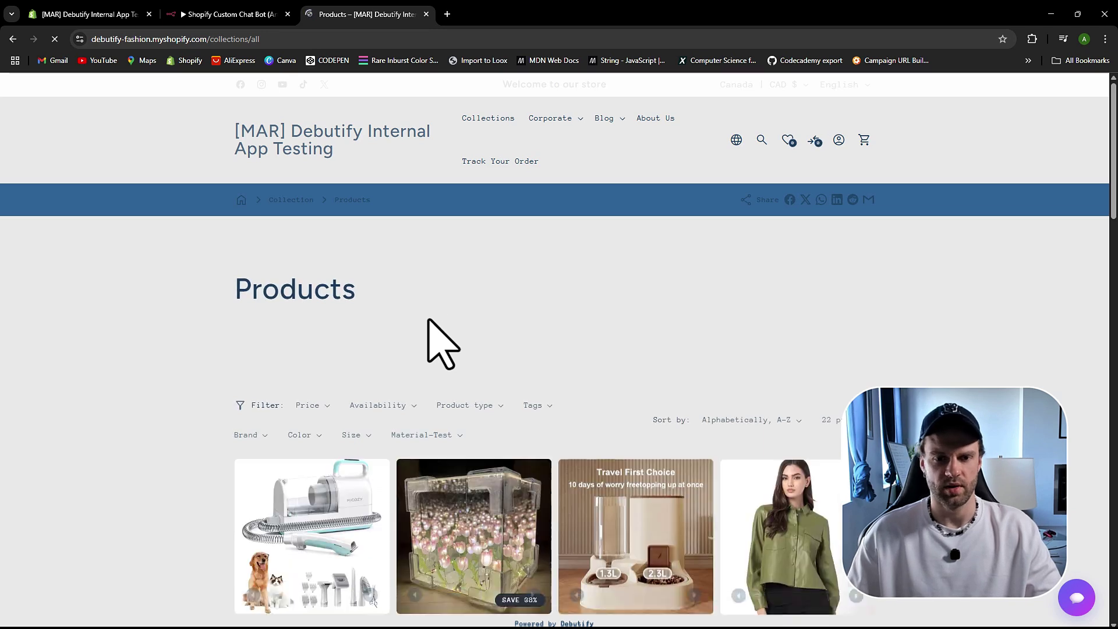
scroll(233, 361, "down", 5)
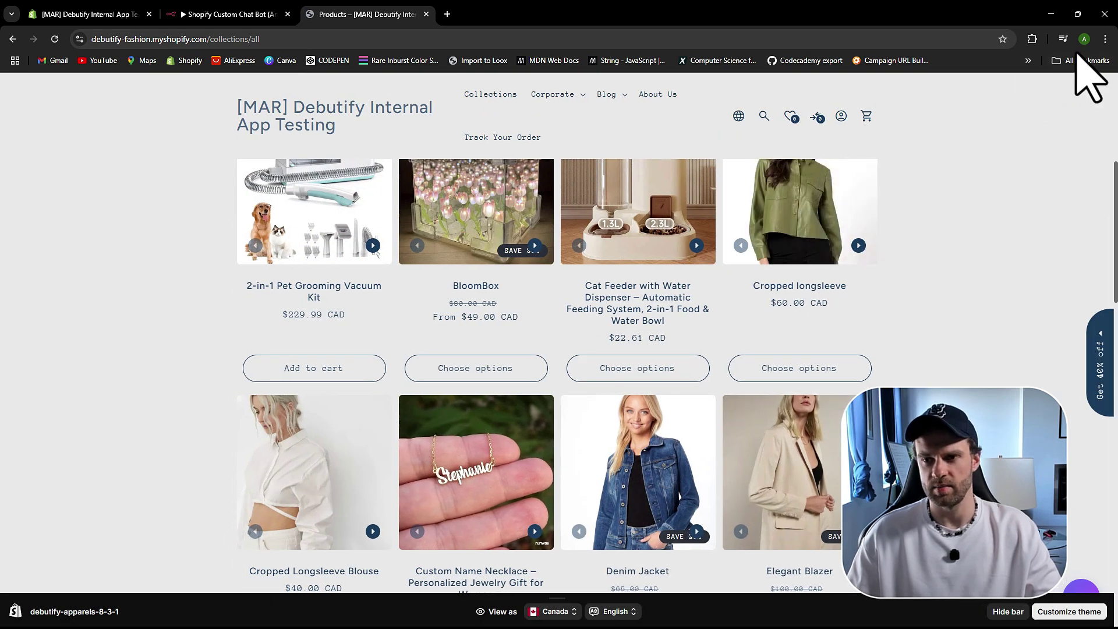
Step: Search for "href" in developer tools, compare the first product's link markup with the Extract Content patterns, and return to the node
left_click(1105, 39)
mouse_move(989, 371)
left_click(827, 491)
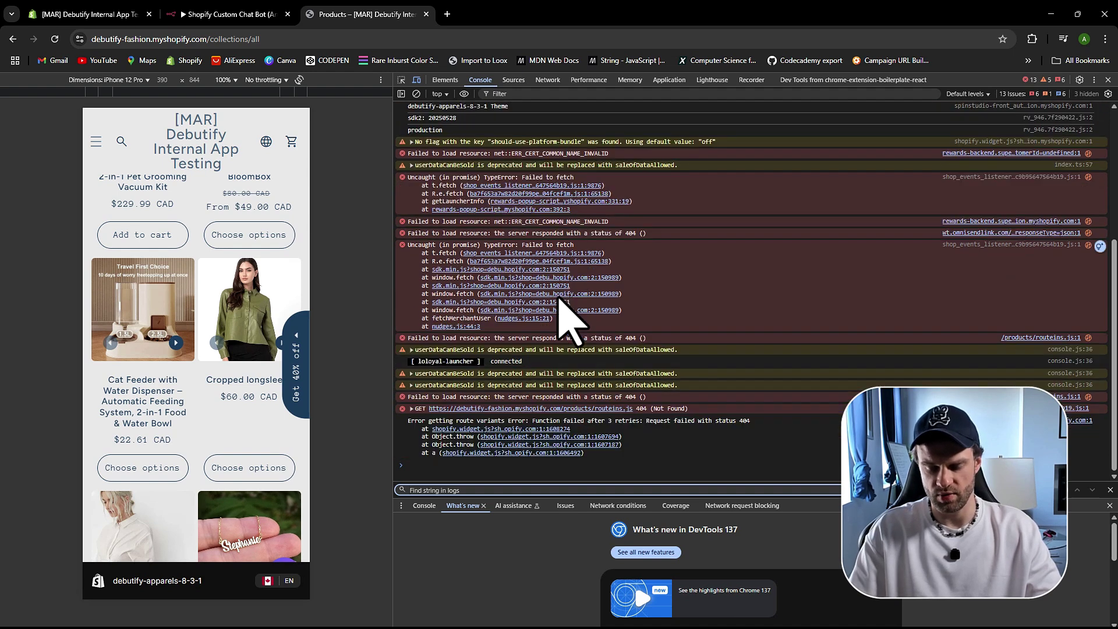
type("href")
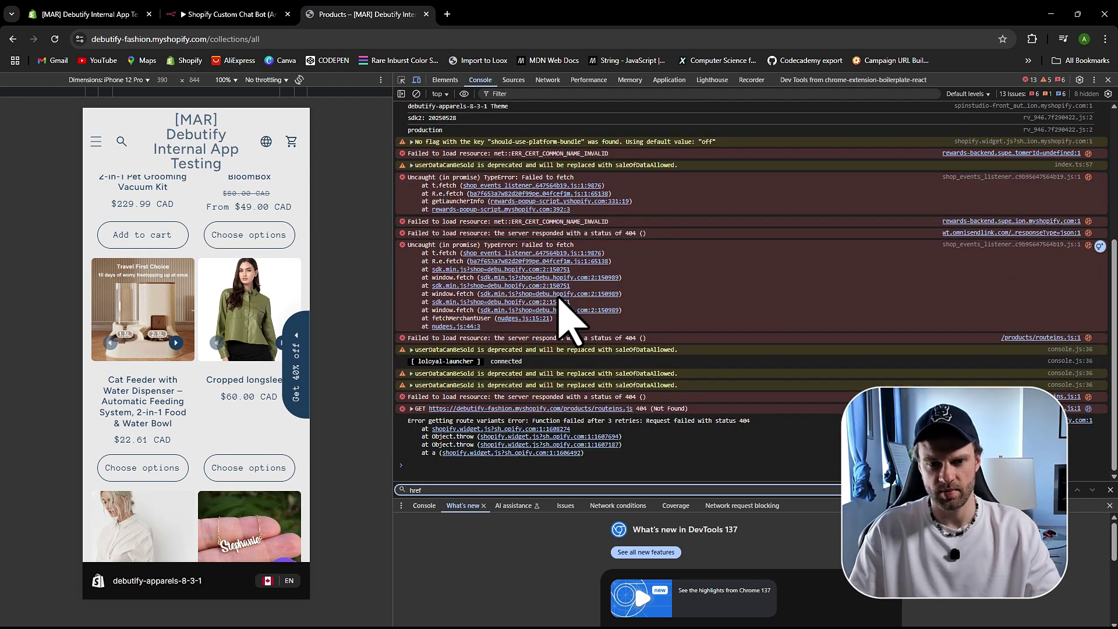
key("ctrl+shift+Tab")
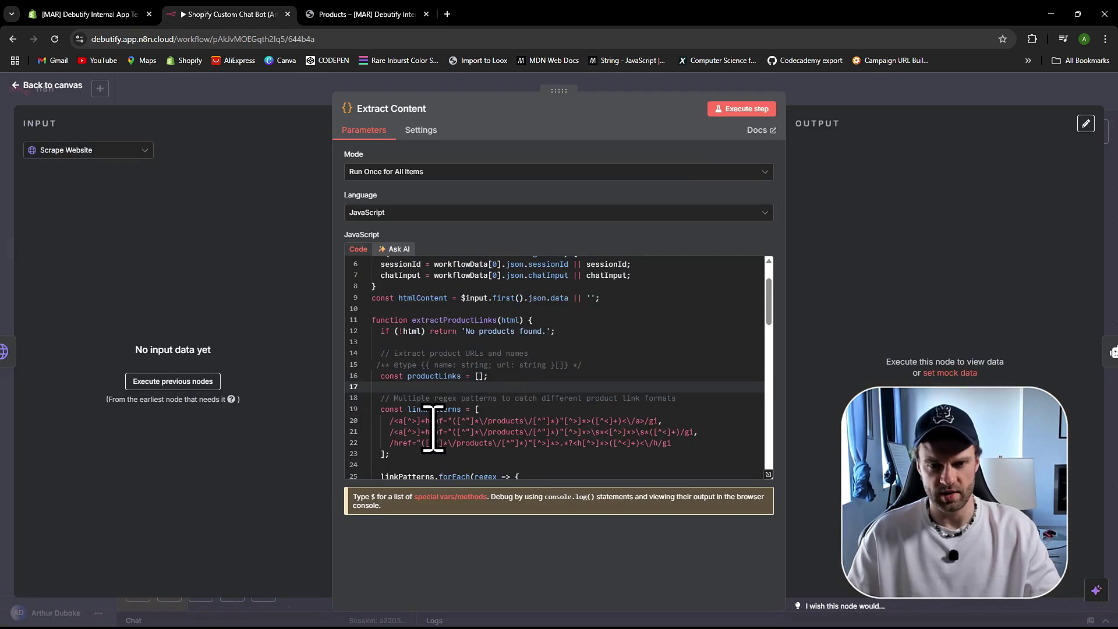
key("ctrl+Tab")
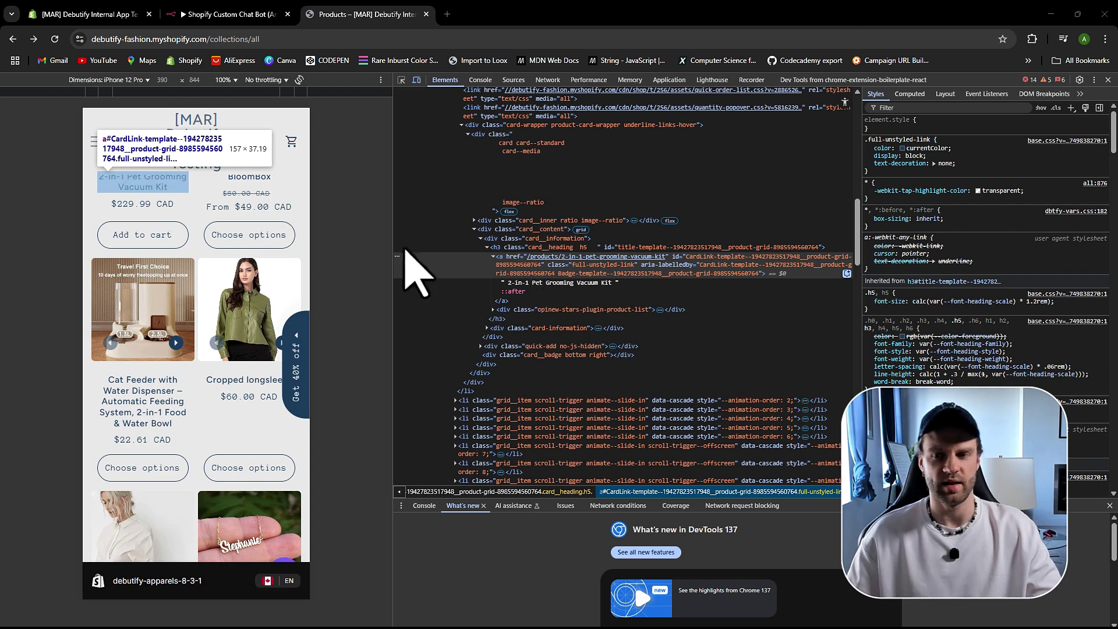
left_click(1108, 80)
left_click(256, 15)
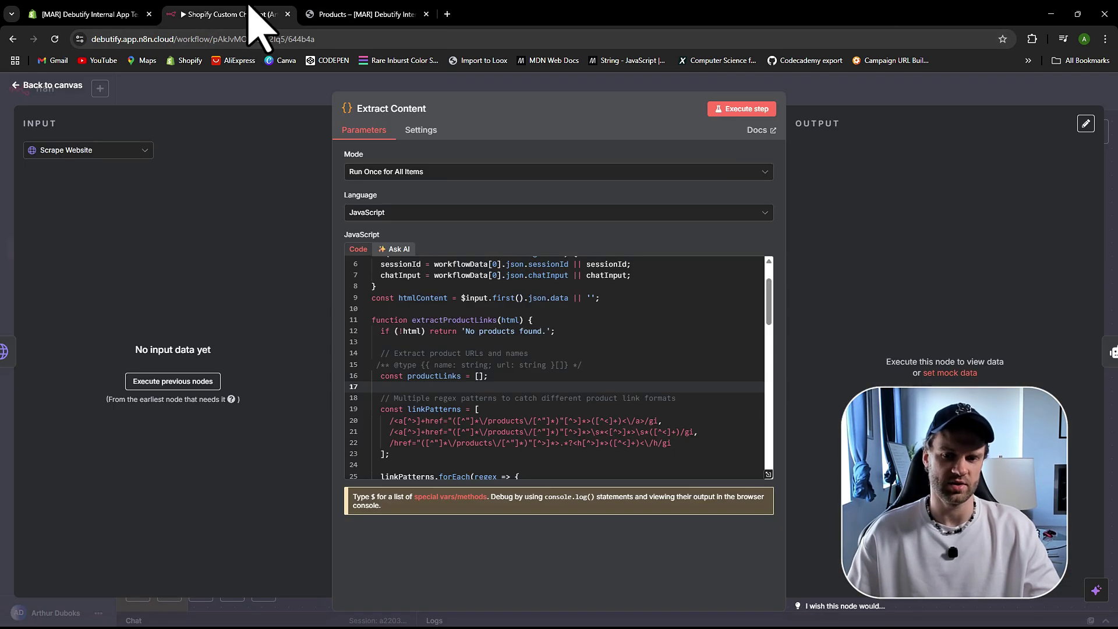
Step: Examine the Extract Content code's linkPatterns regexes and the loop that builds full product URLs and avoids duplicates
left_click(538, 434)
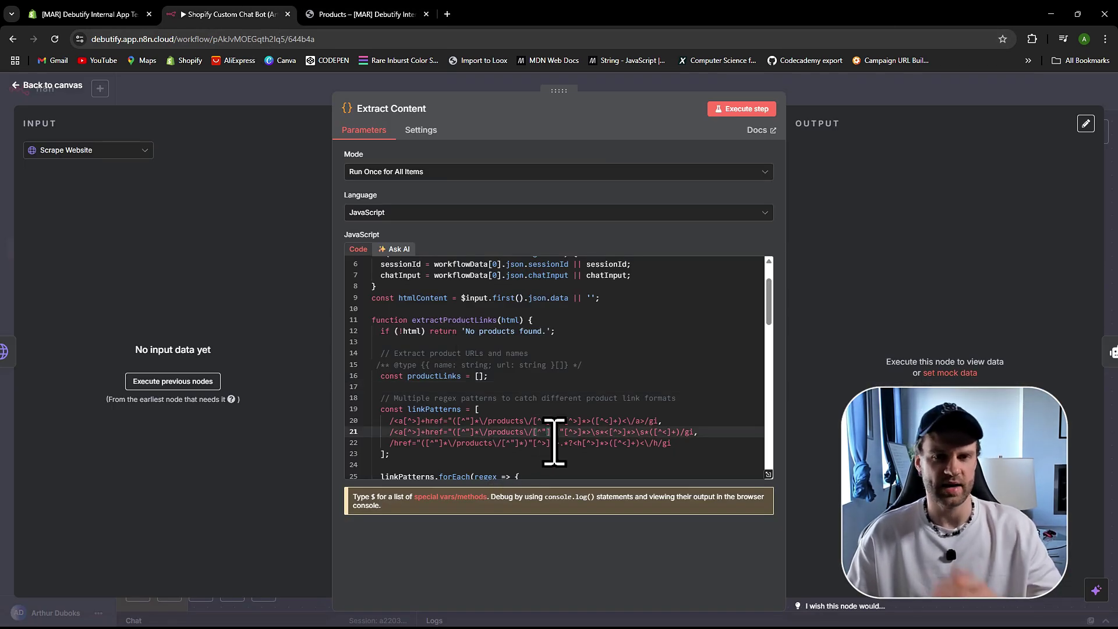
scroll(528, 429, "down", 2)
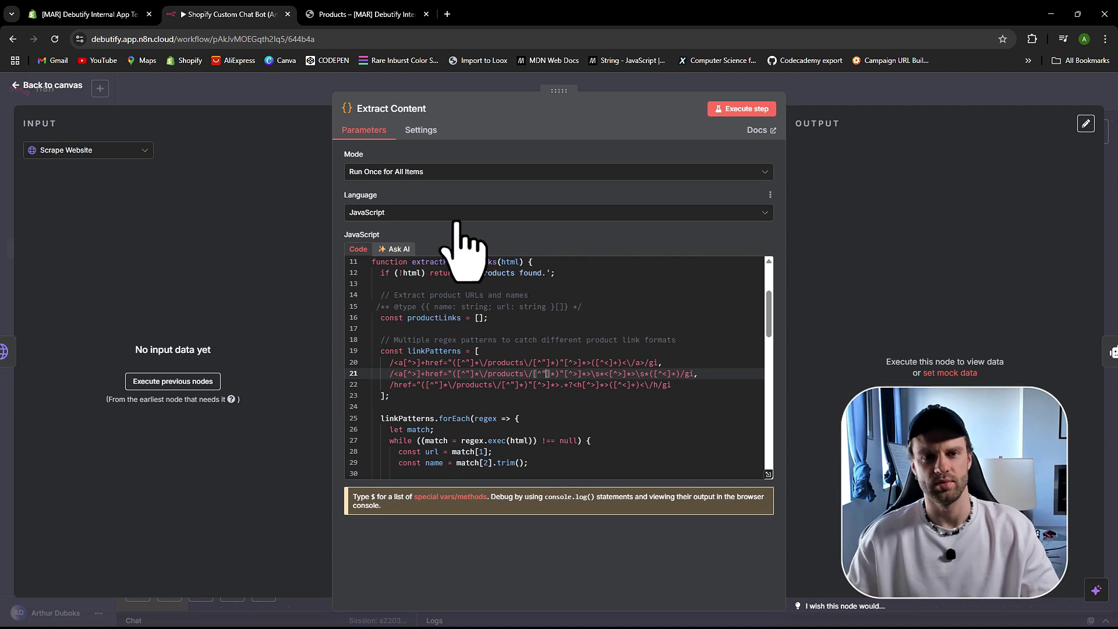
scroll(499, 369, "down", 4)
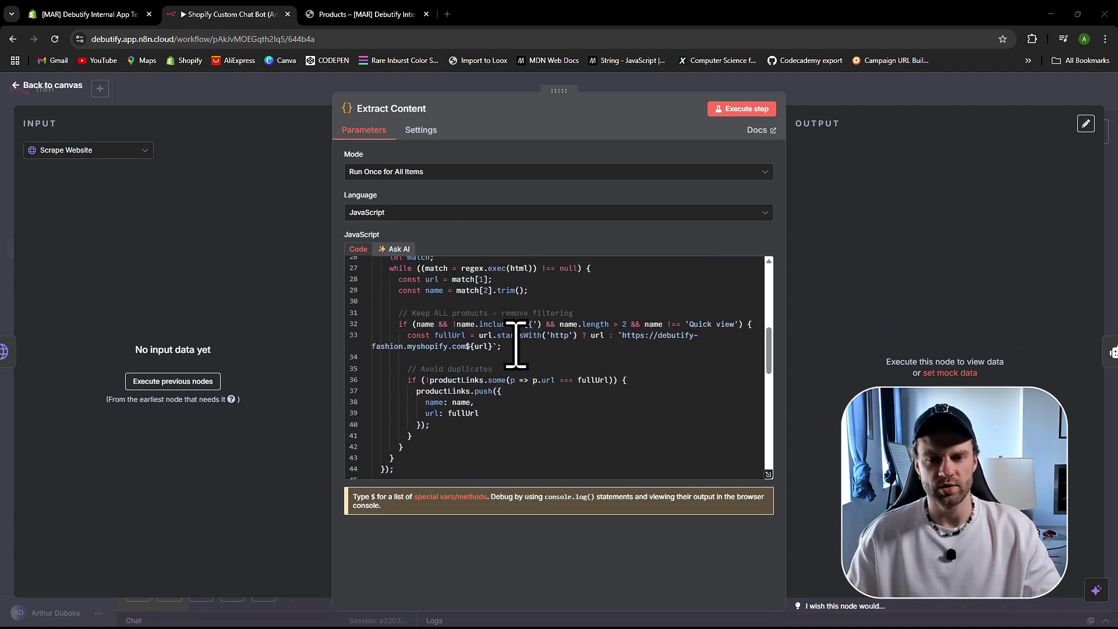
Step: Read the rest of the Extract Content code, from duplicate handling and JSON-LD extraction to the content builder and returned JSON, and return to the canvas
scroll(517, 346, "down", 2)
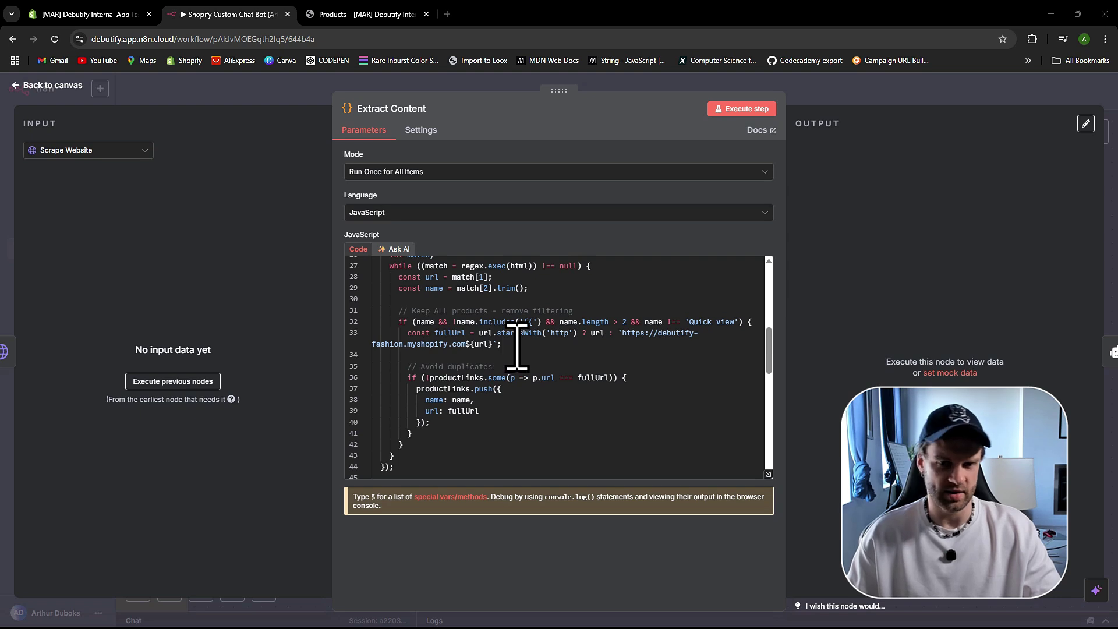
scroll(524, 355, "down", 4)
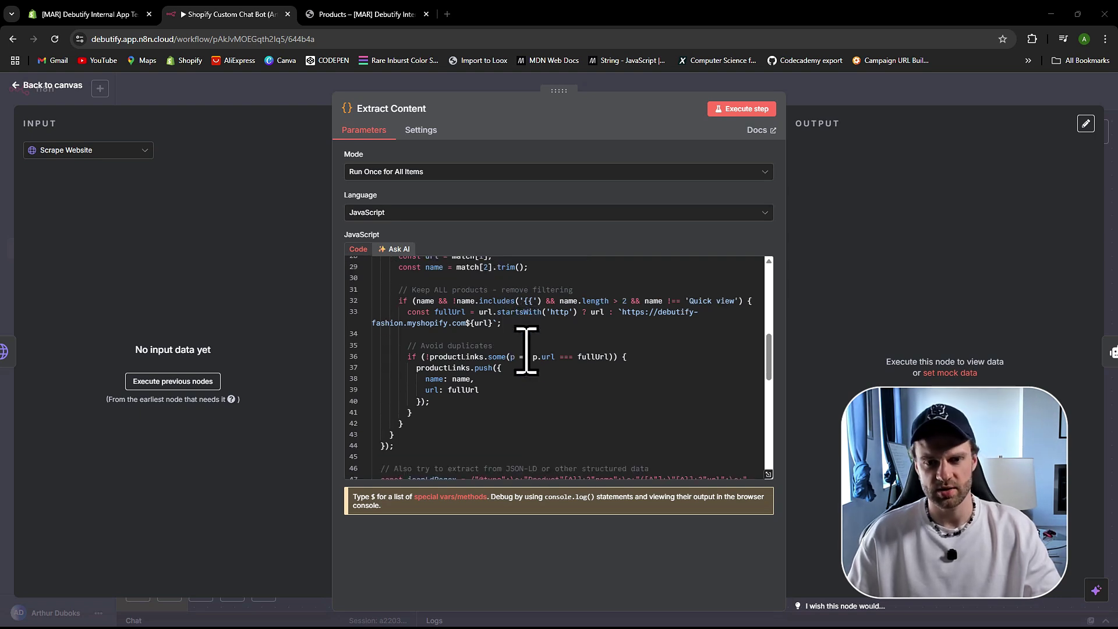
scroll(478, 319, "down", 5)
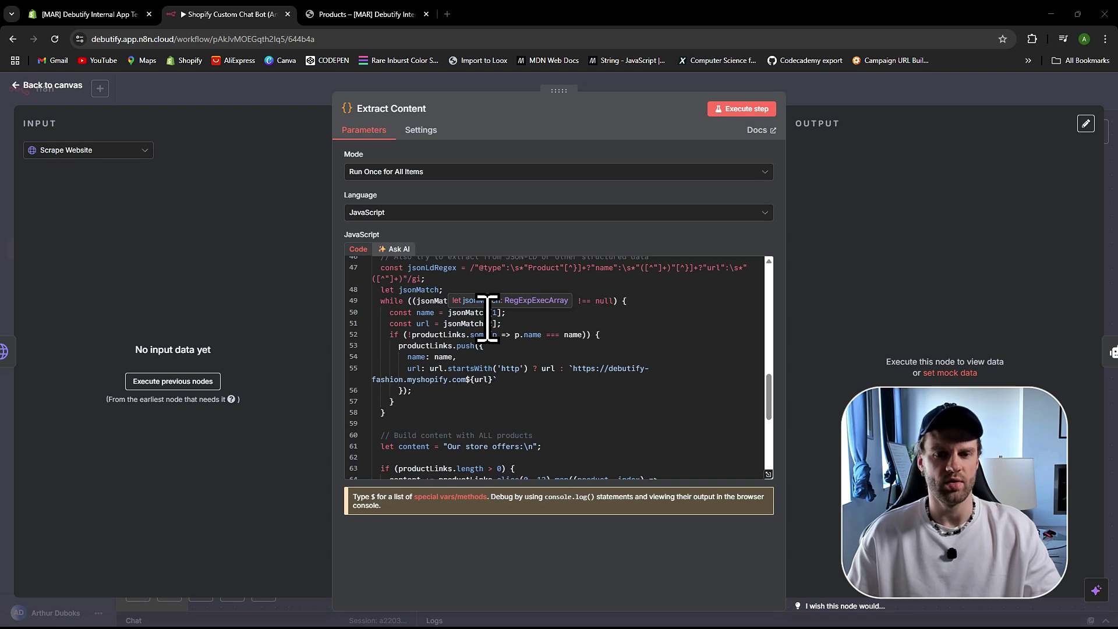
scroll(495, 361, "down", 2)
scroll(503, 373, "down", 5)
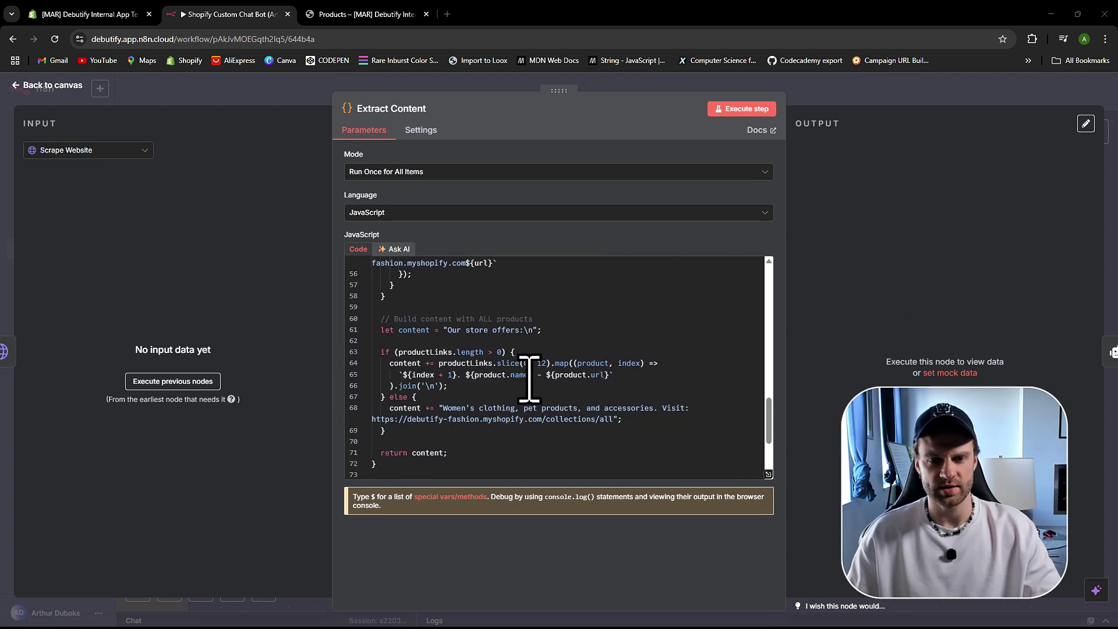
scroll(536, 361, "down", 3)
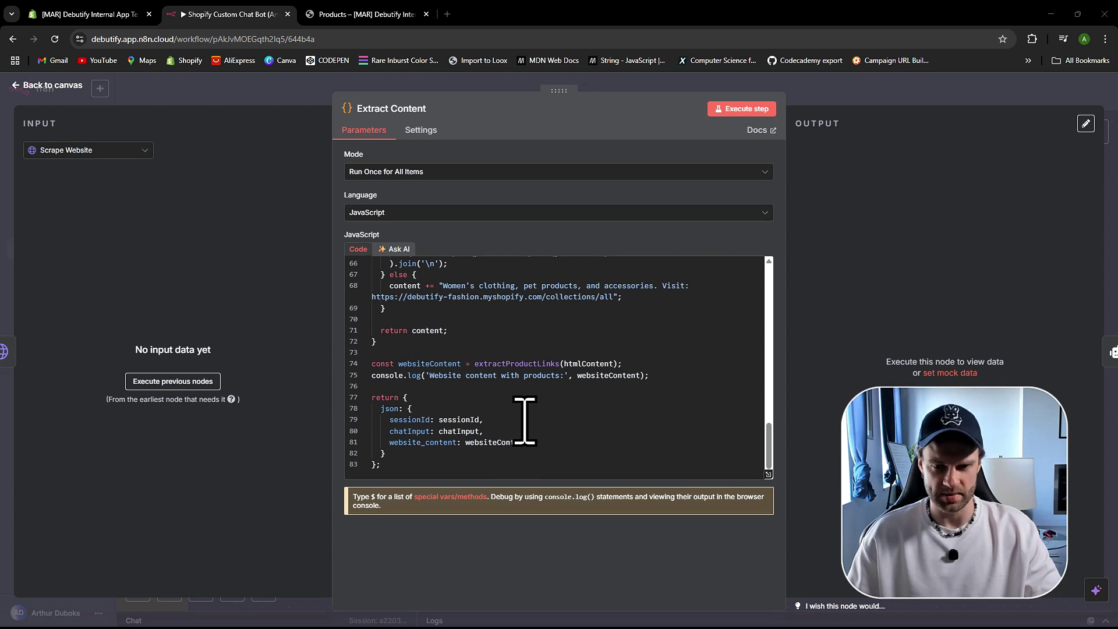
scroll(482, 386, "up", 3)
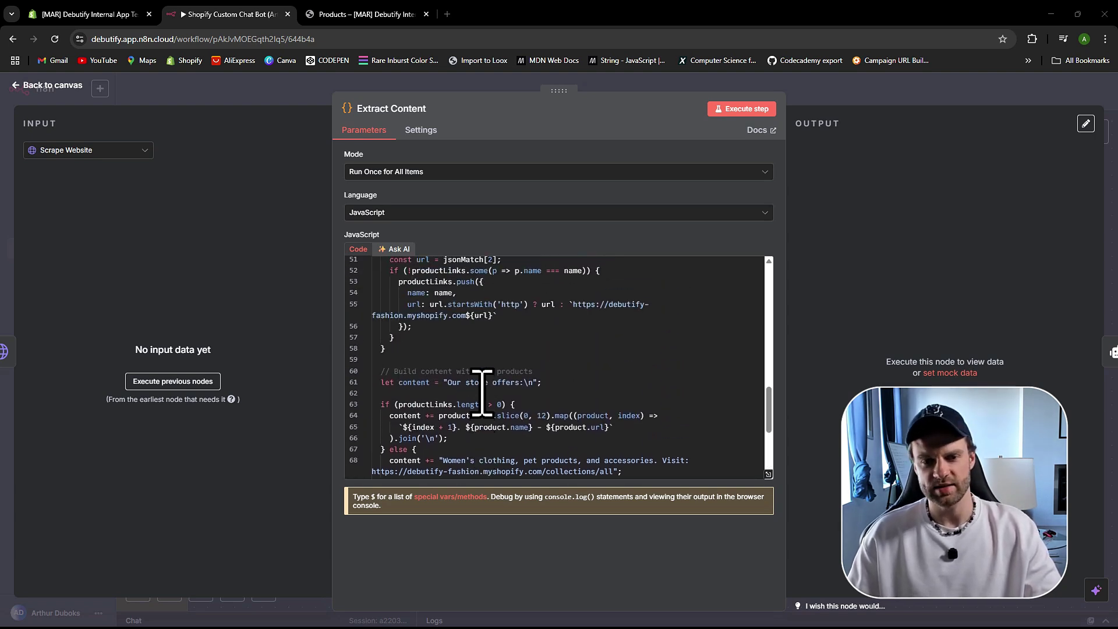
scroll(481, 394, "down", 3)
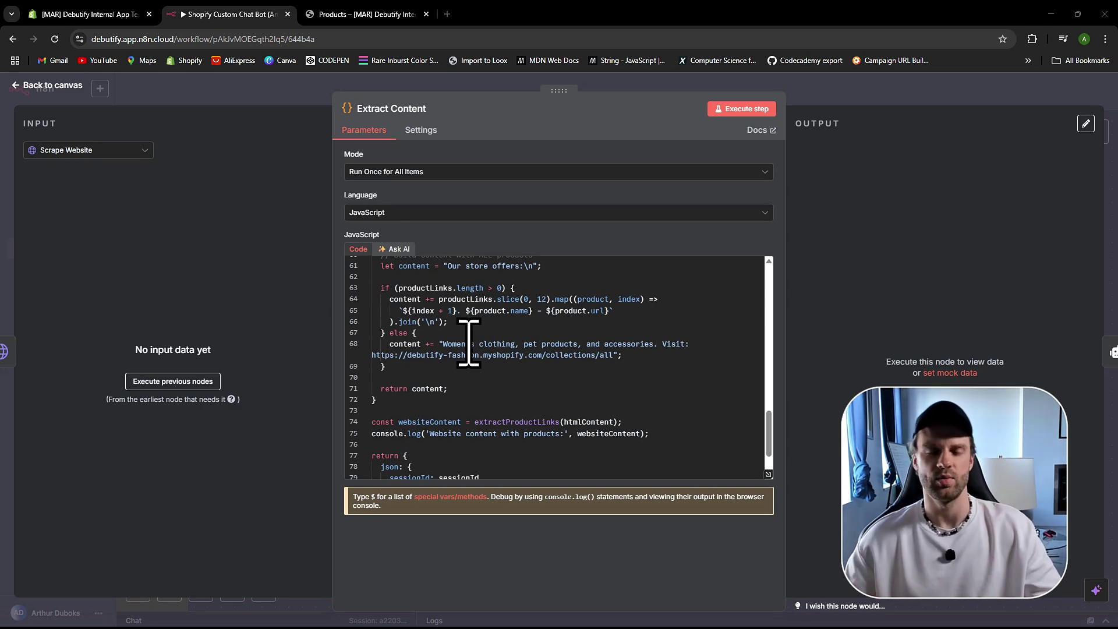
left_click(64, 86)
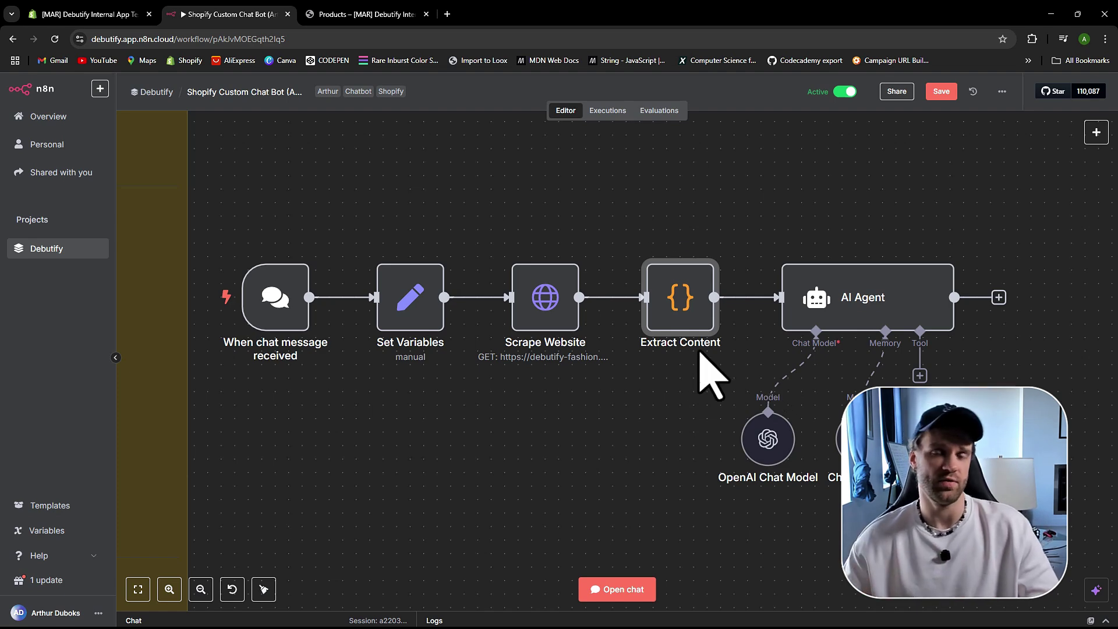
Step: Open the AI Agent node's user message prompt in the expanded editor and examine its chatInput and website_content expressions
scroll(757, 408, "down", 3)
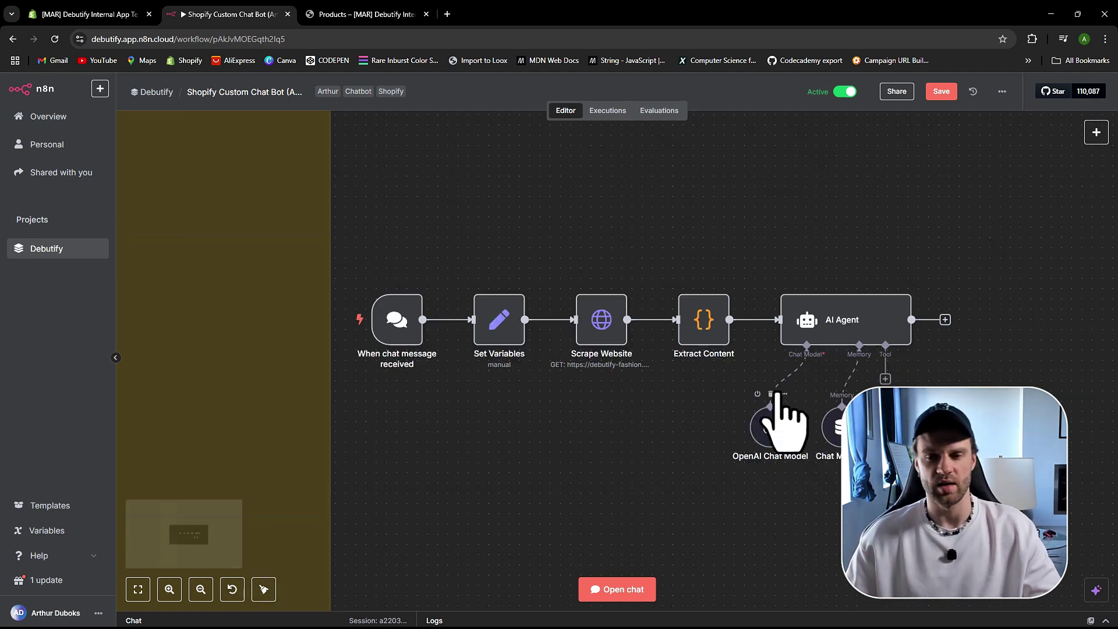
scroll(838, 387, "right", 5)
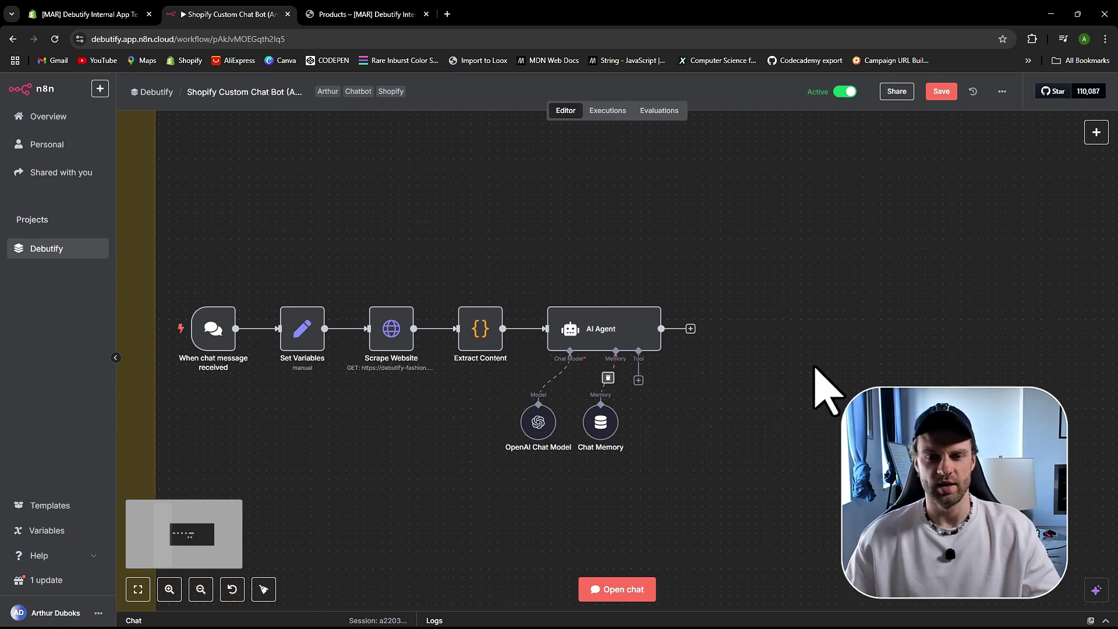
scroll(664, 372, "up", 3)
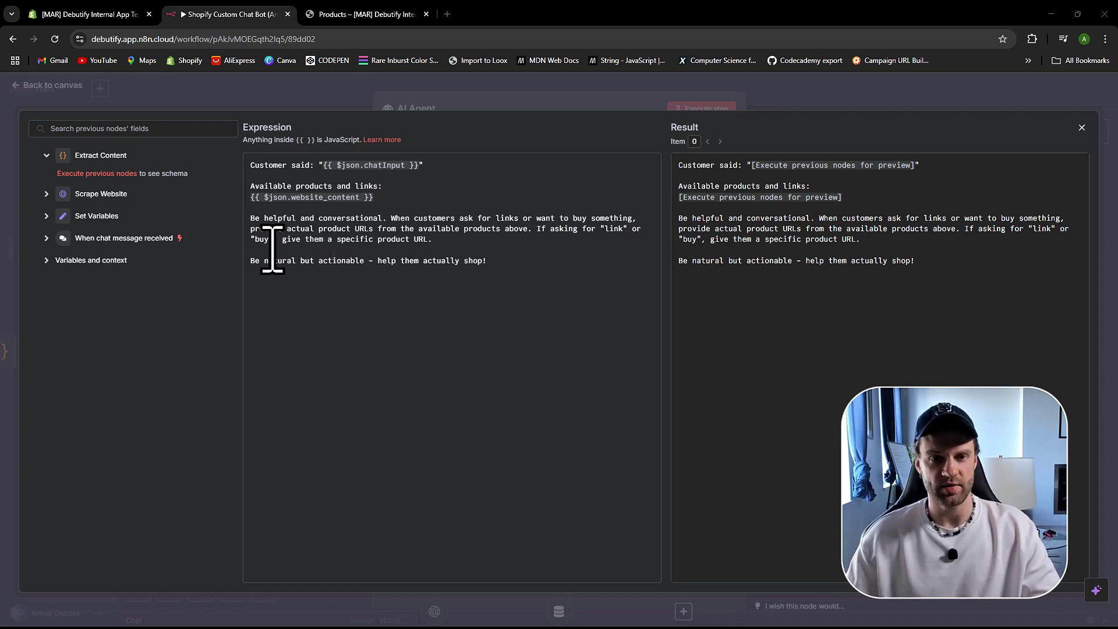
left_click(442, 166)
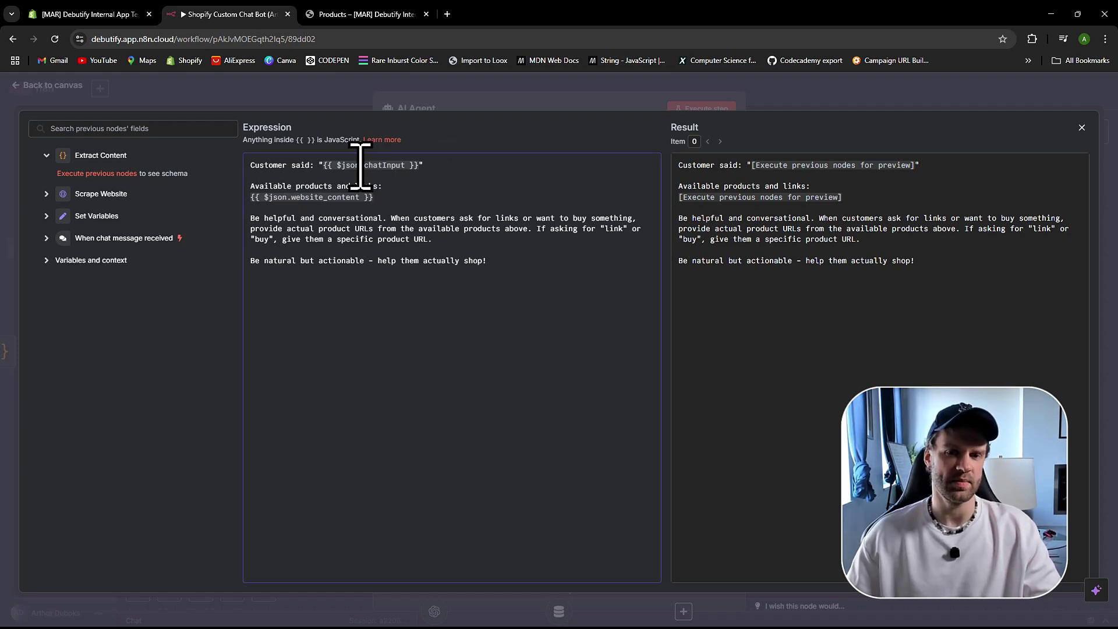
left_click_drag(364, 165, 406, 166)
left_click(445, 169)
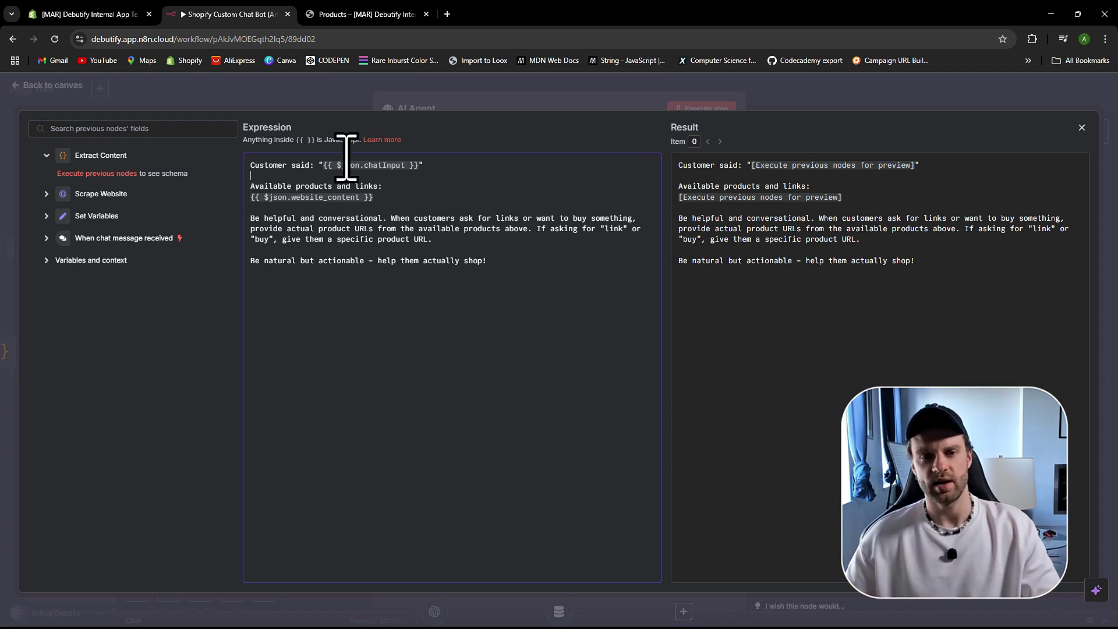
left_click_drag(292, 166, 356, 173)
left_click(452, 172)
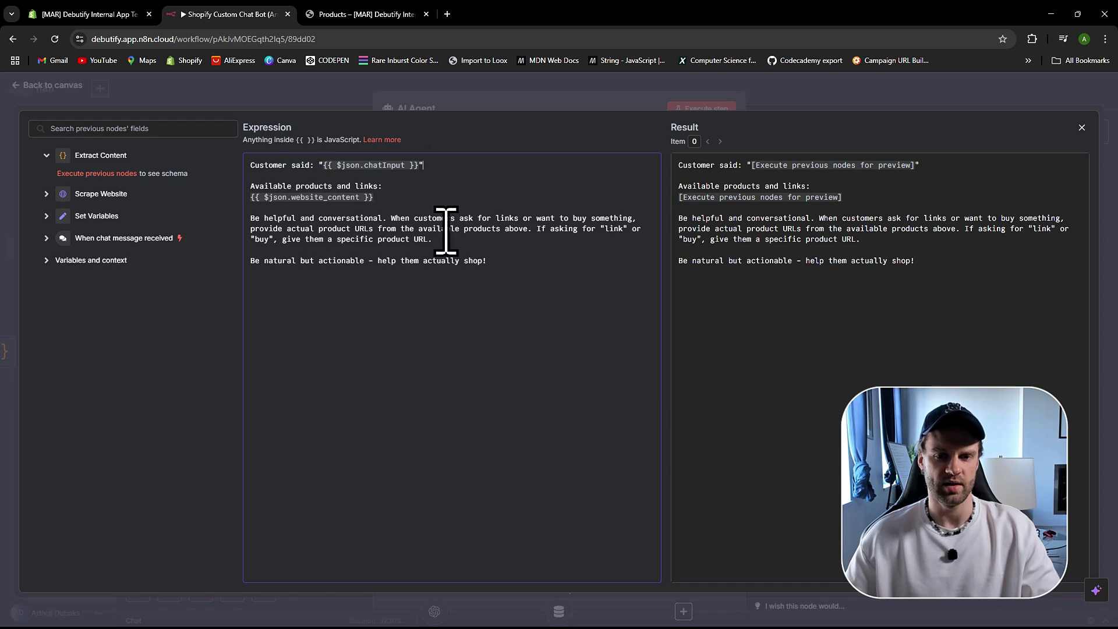
left_click_drag(266, 198, 385, 201)
left_click(385, 201)
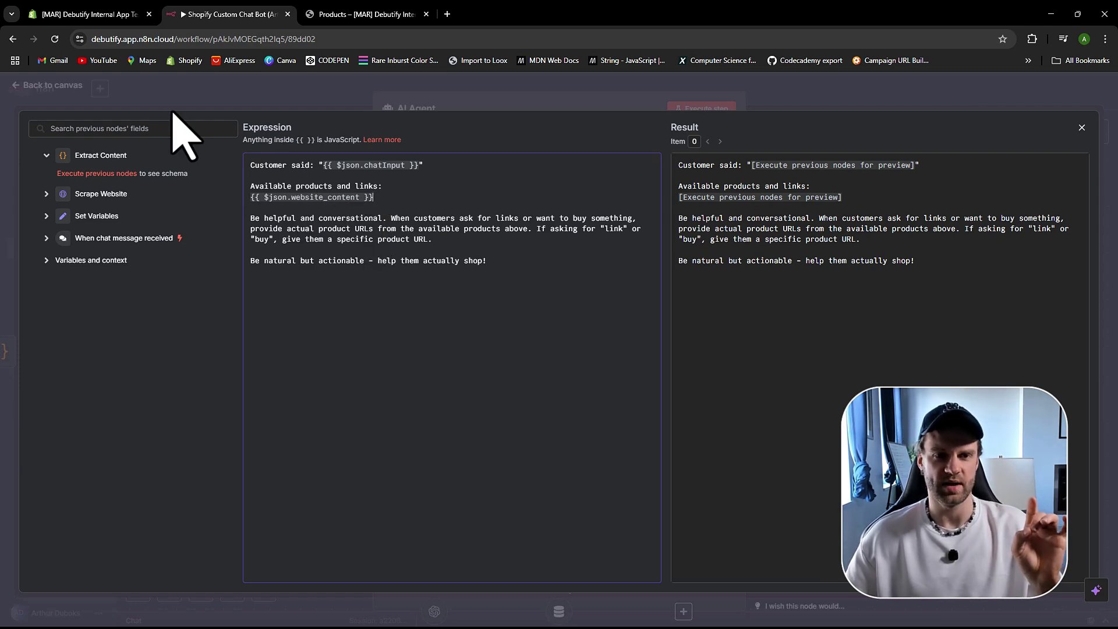
Step: Reopen the Extract Content node, trace website_content in its returned JSON back through the code, and return to the canvas
left_click(63, 89)
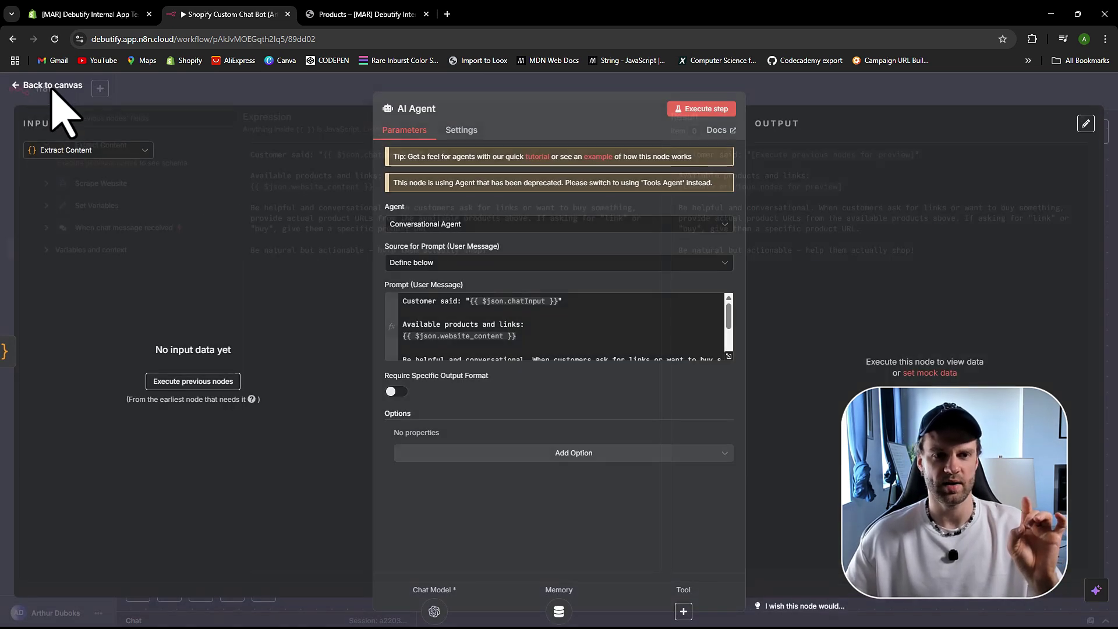
left_click(23, 85)
left_click(302, 302)
double_click(302, 302)
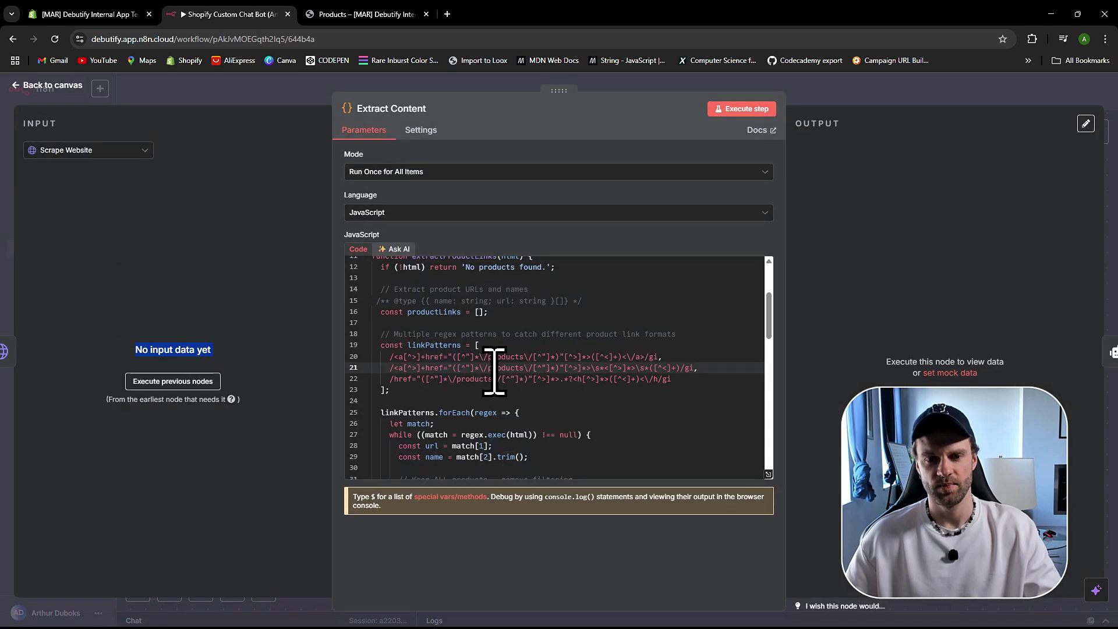
scroll(499, 369, "down", 10)
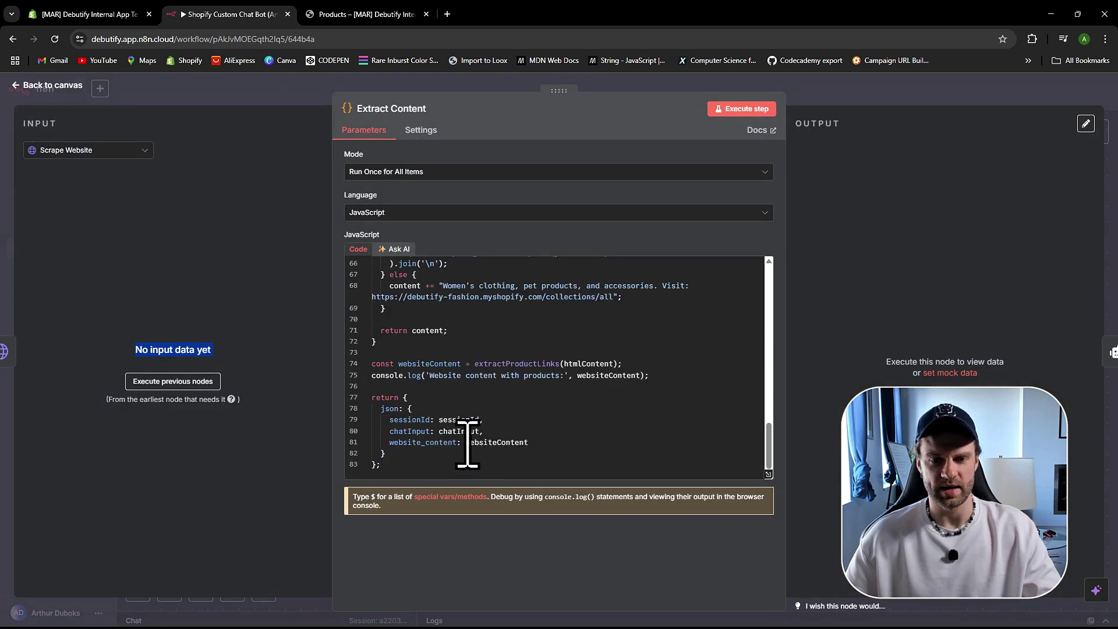
double_click(539, 444)
left_click(535, 444)
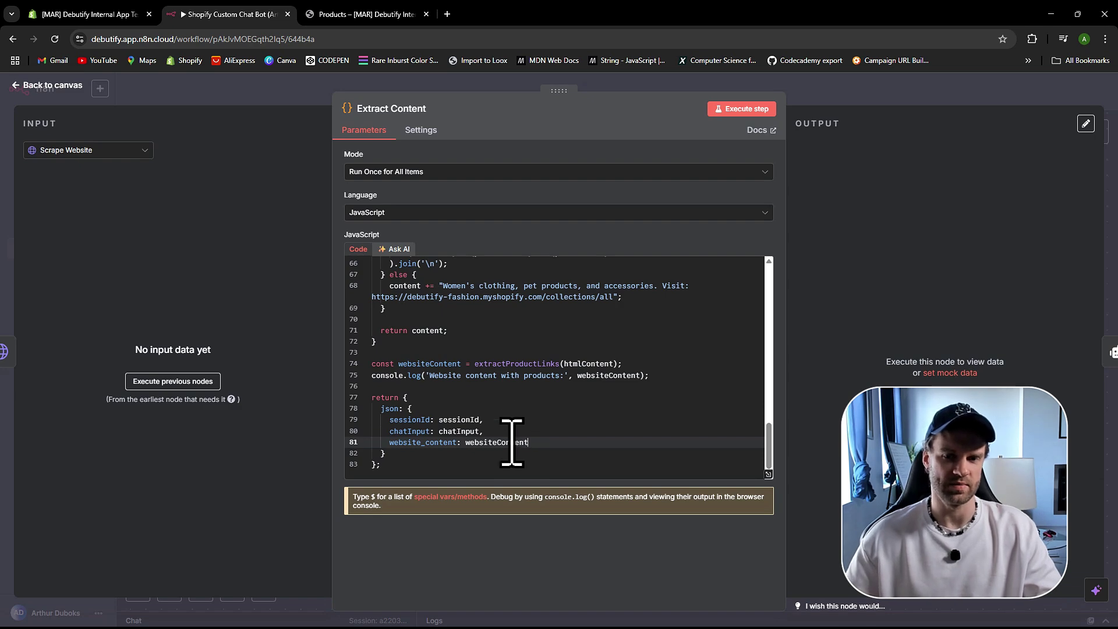
scroll(501, 408, "up", 8)
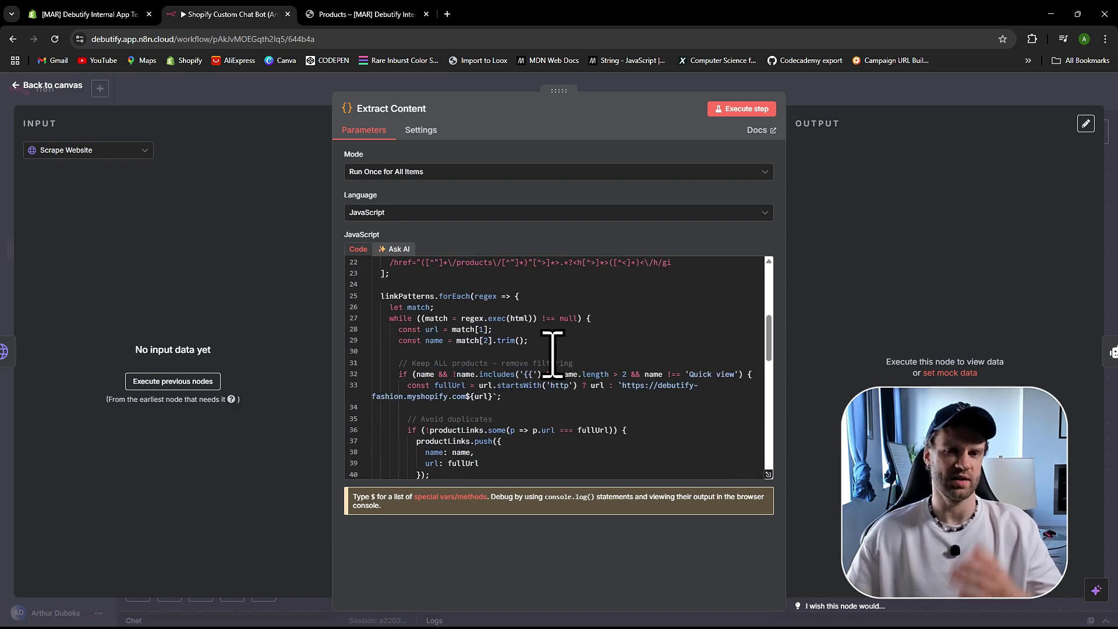
scroll(559, 361, "down", 8)
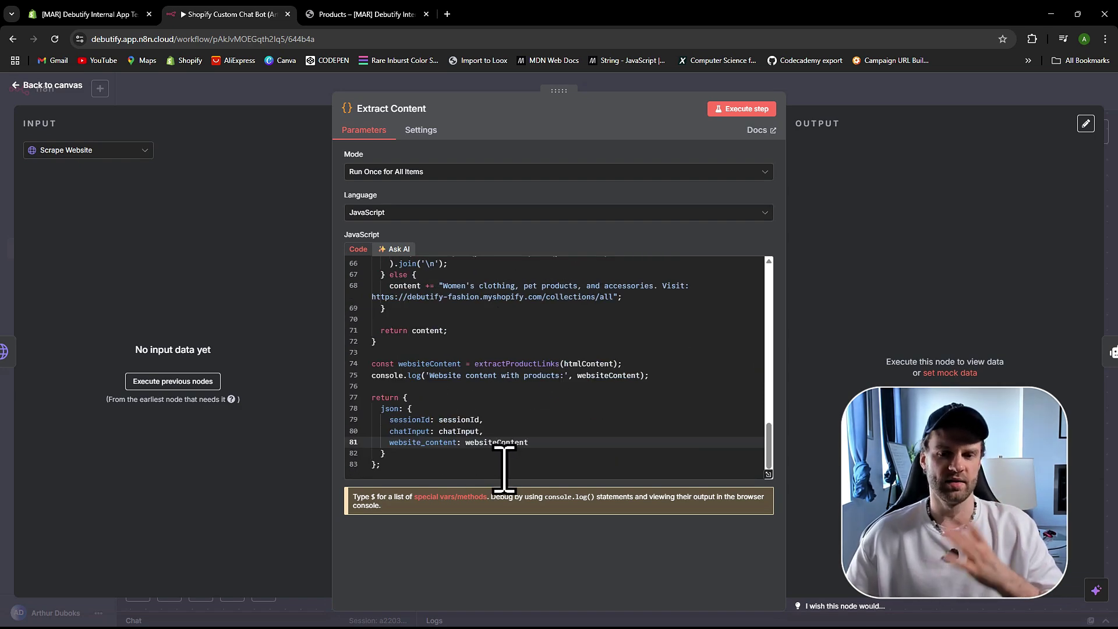
left_click(52, 85)
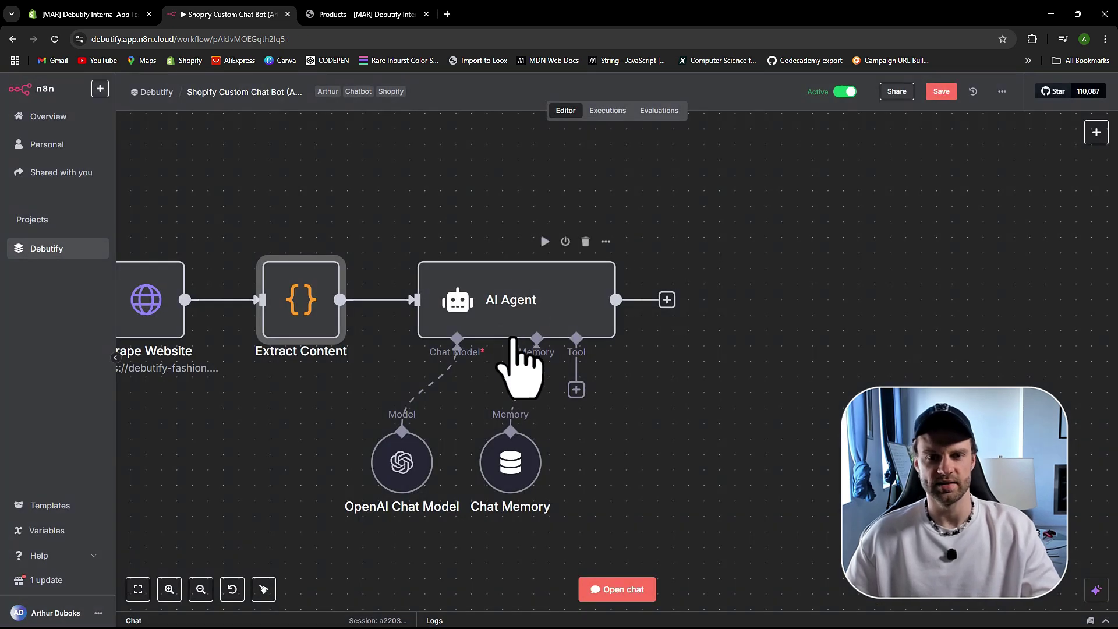
Step: Reopen the AI Agent's expanded prompt, read its conversational and product link instructions through the closing line, and return to the canvas
double_click(486, 319)
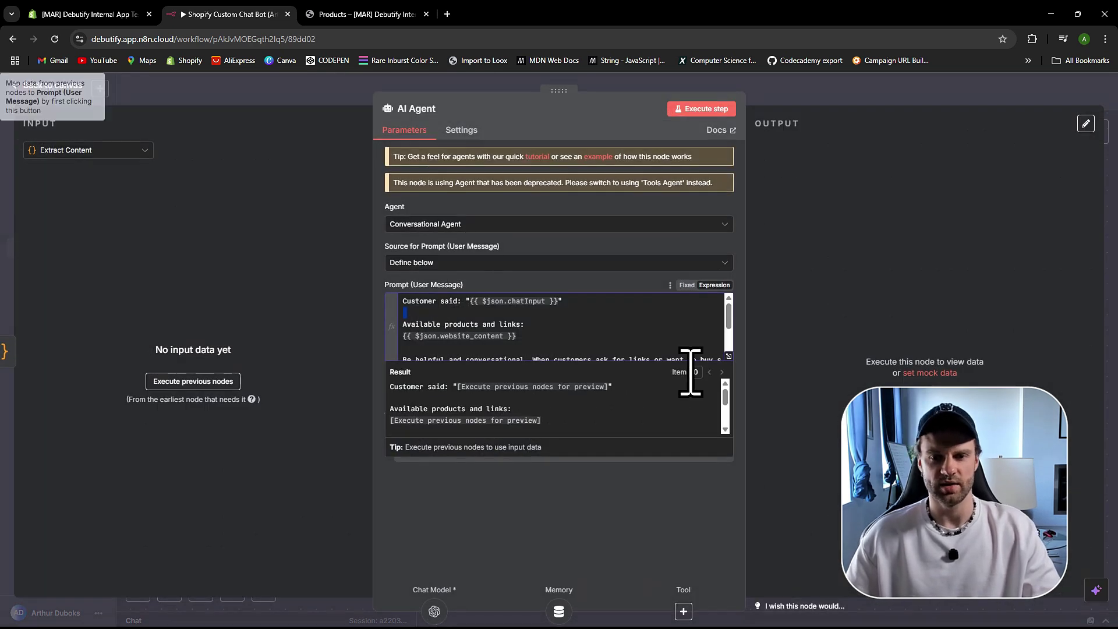
left_click(728, 353)
left_click(510, 274)
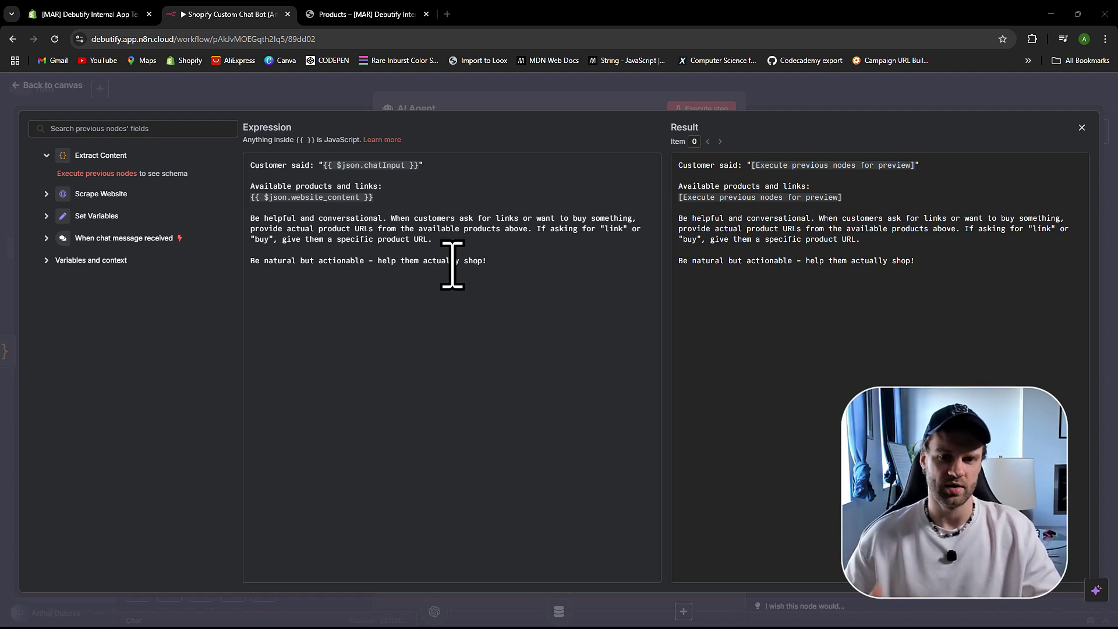
left_click(459, 228)
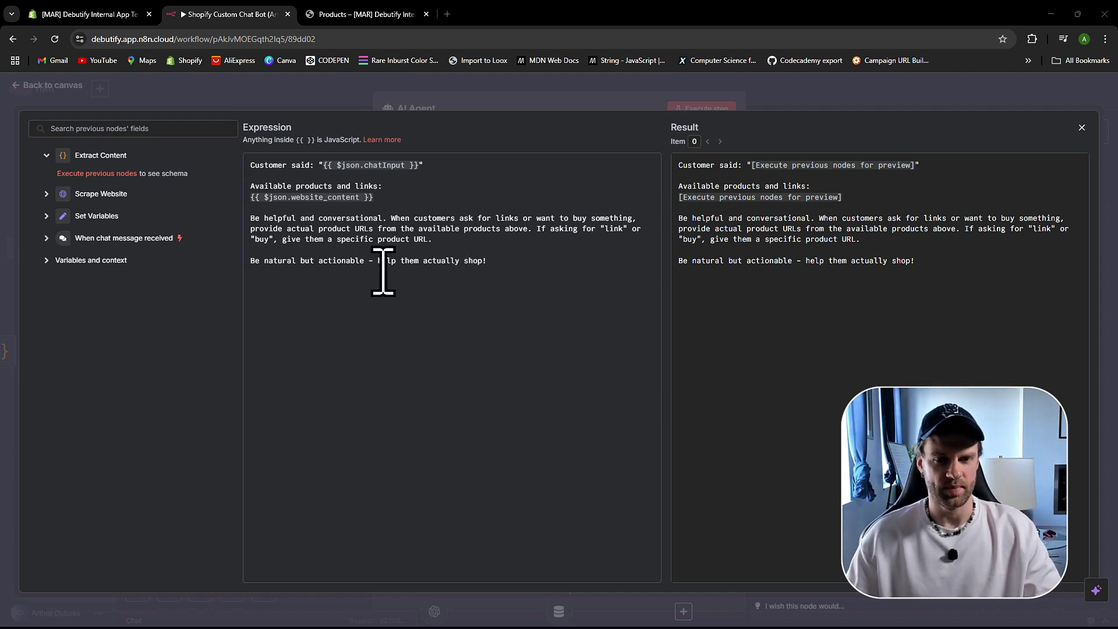
left_click_drag(378, 263, 576, 264)
left_click(530, 263)
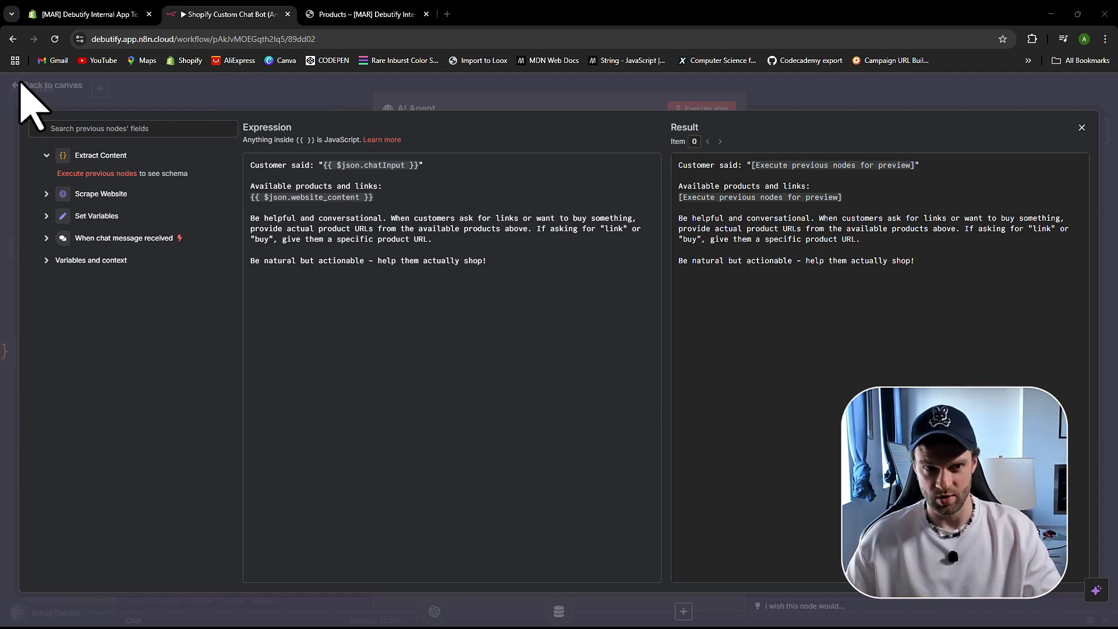
left_click(58, 100)
left_click(47, 85)
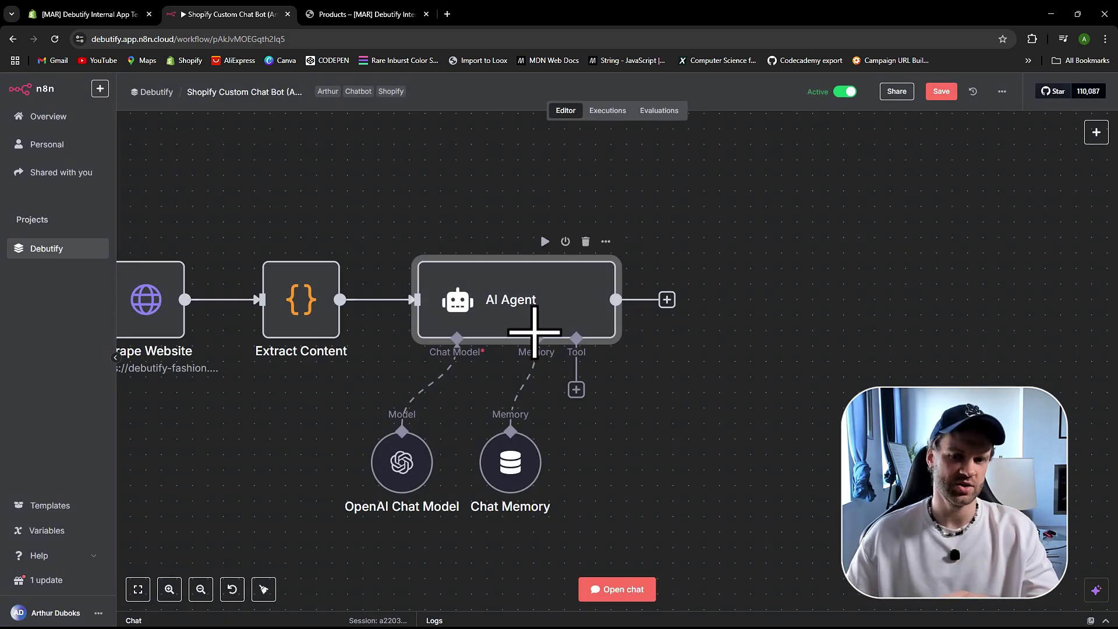
Step: Open the OpenAI Chat Model node, browse the available models without changing the selection, and return to the canvas
scroll(431, 390, "down", 3)
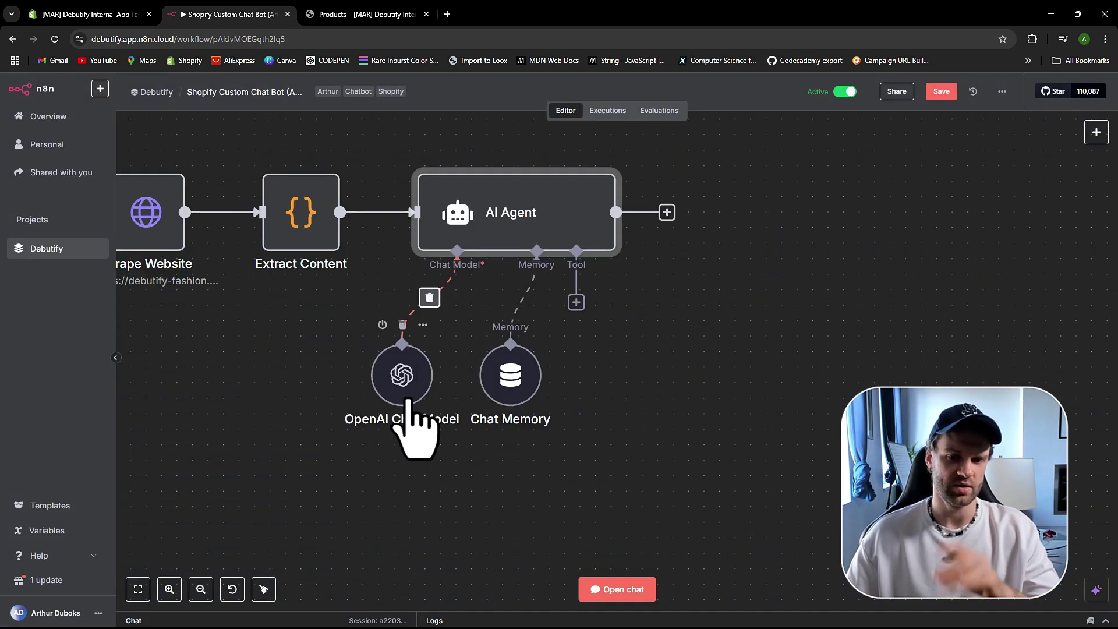
double_click(406, 400)
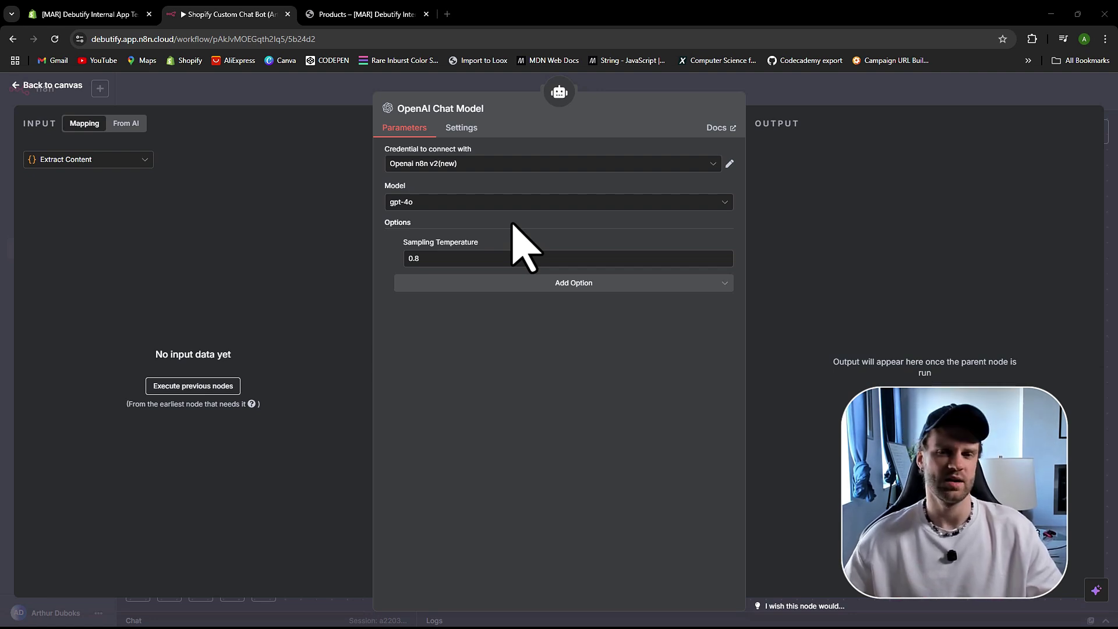
left_click(447, 205)
scroll(483, 221, "down", 3)
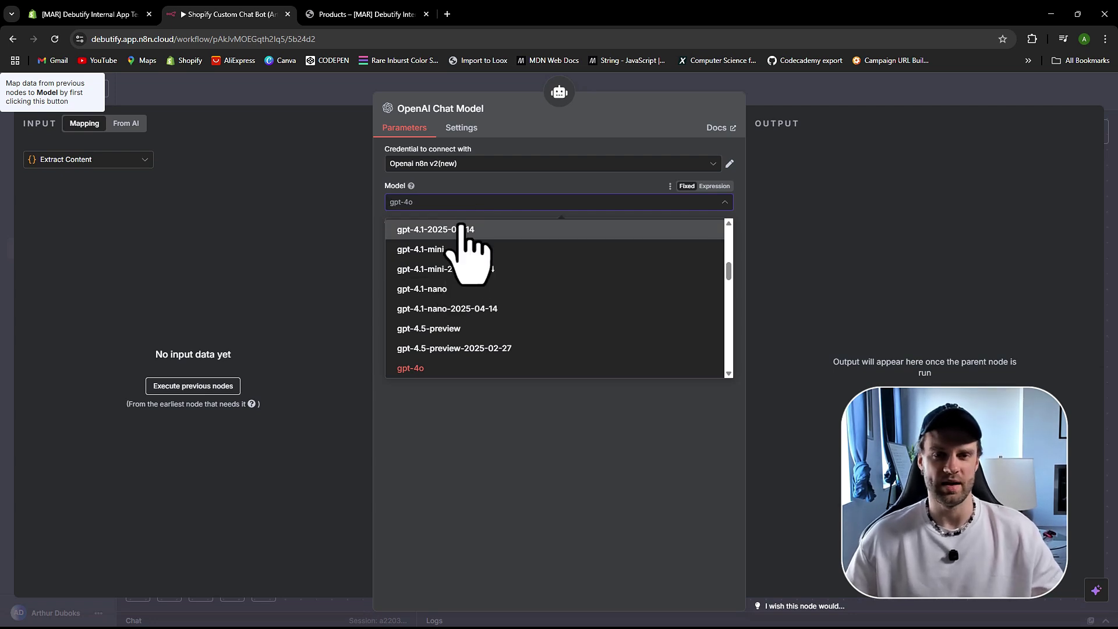
left_click(459, 202)
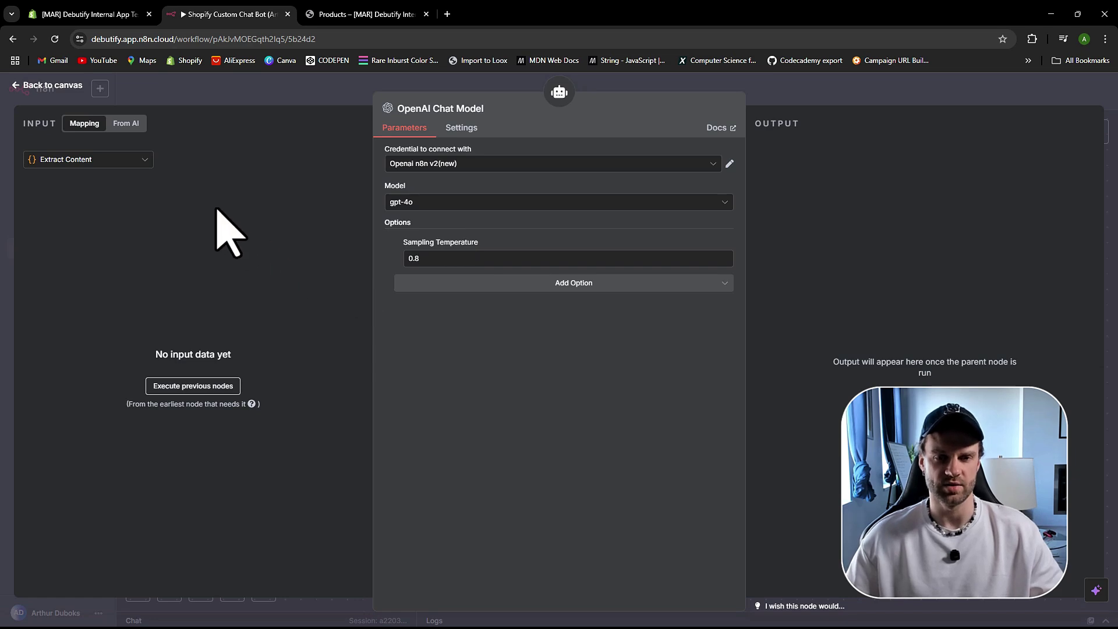
left_click(42, 86)
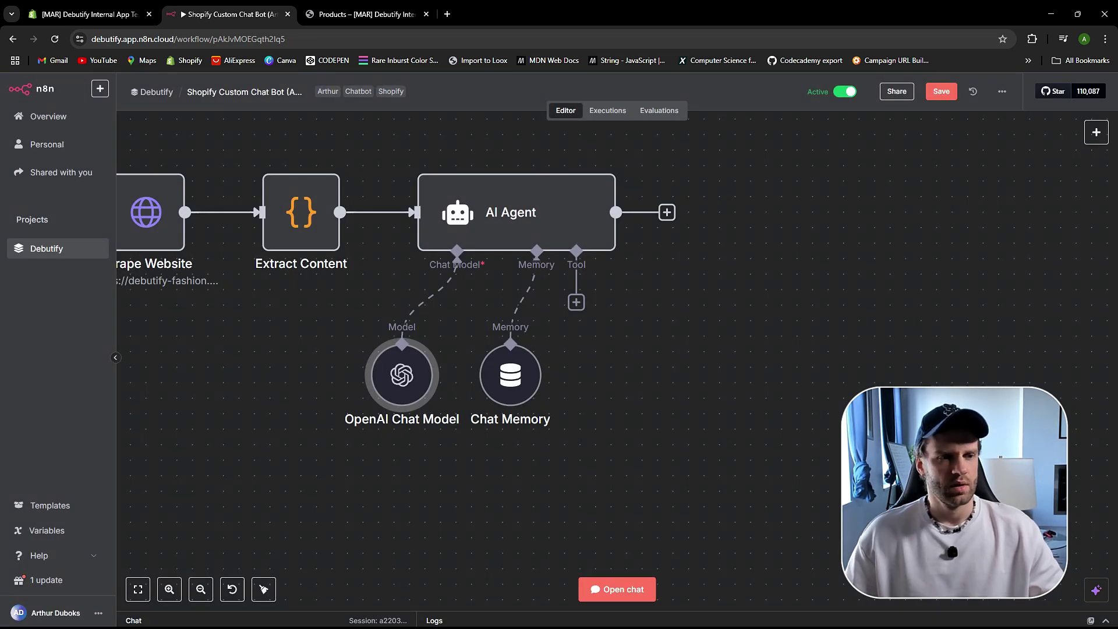
Step: Open the Chat Memory node, review its session key and context window length, and return to the full workflow
double_click(510, 374)
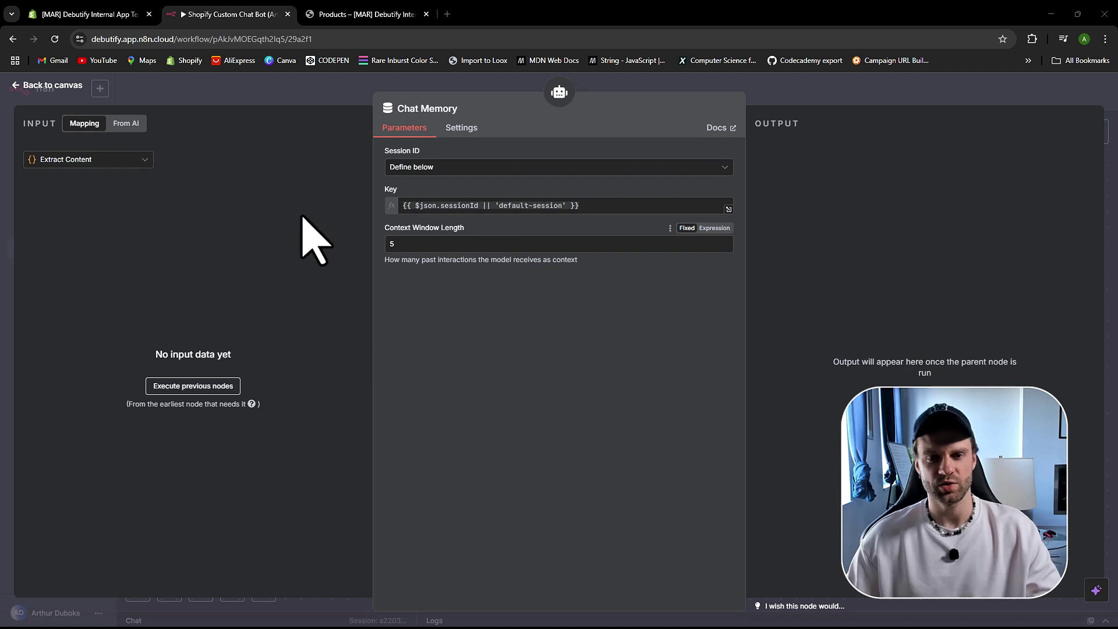
left_click(439, 249)
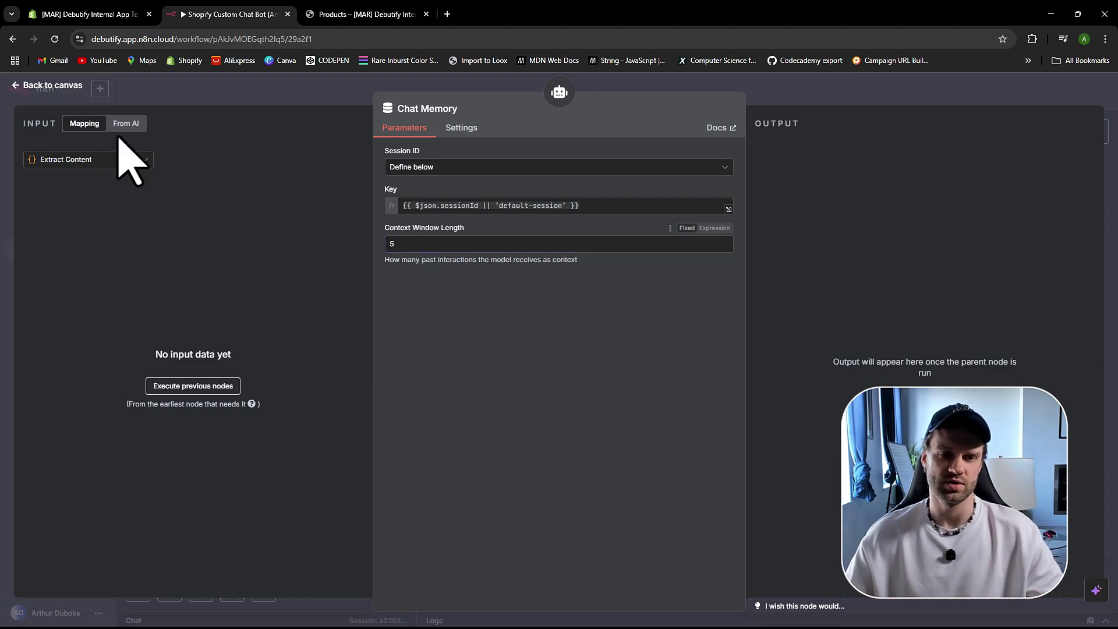
left_click(42, 88)
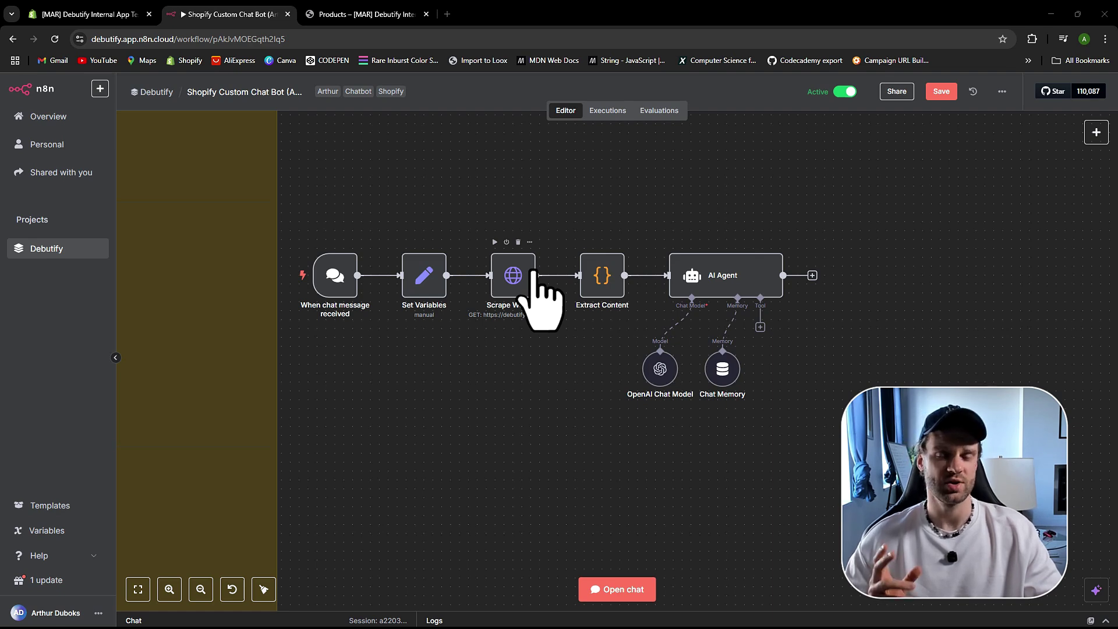
Step: Switch to the storefront's Products page, reload it and open the Shop Assistant chat widget
left_click(367, 14)
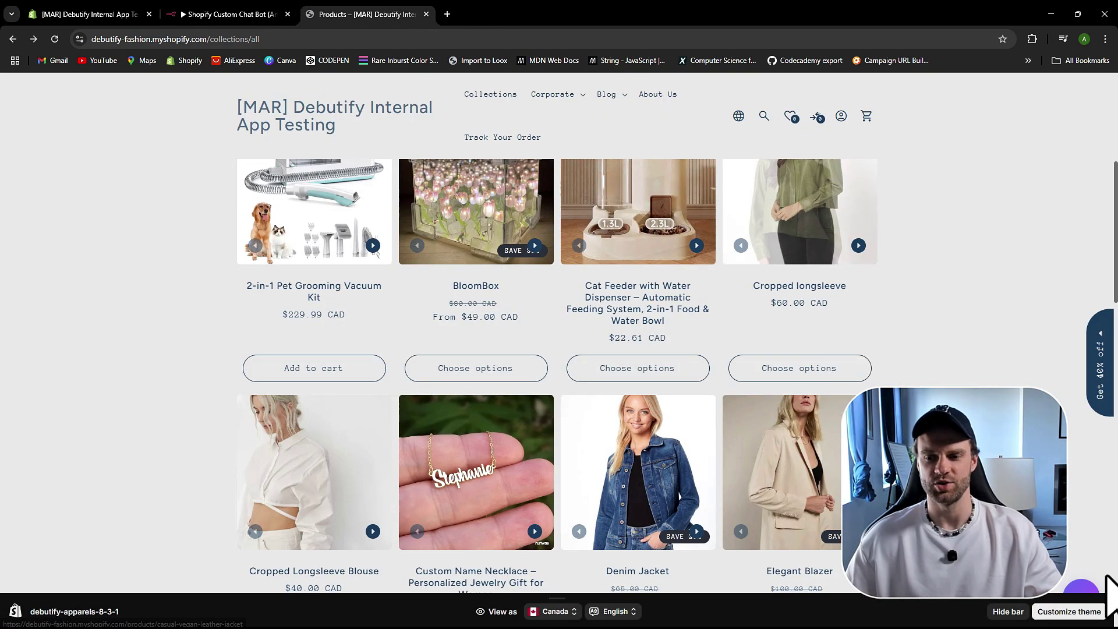
left_click(215, 13)
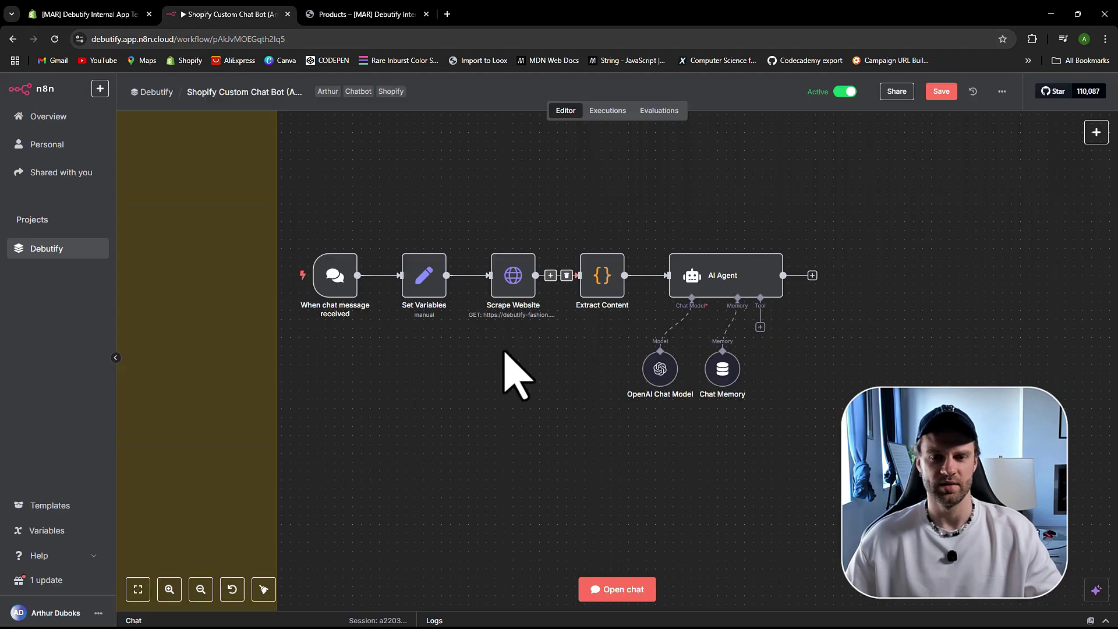
left_click(430, 12)
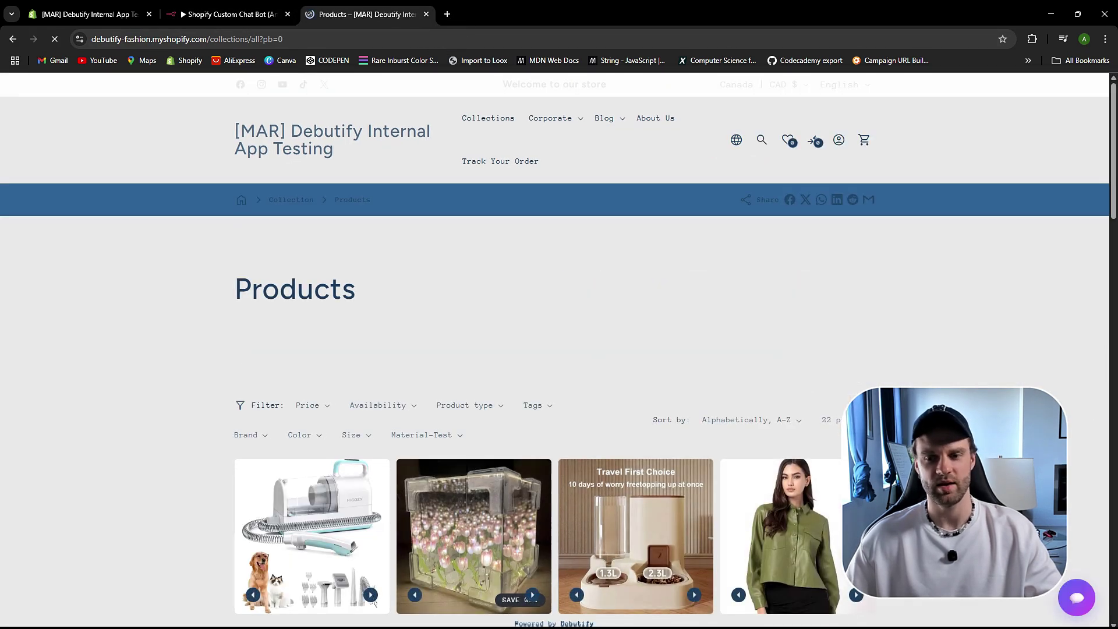
left_click(1081, 597)
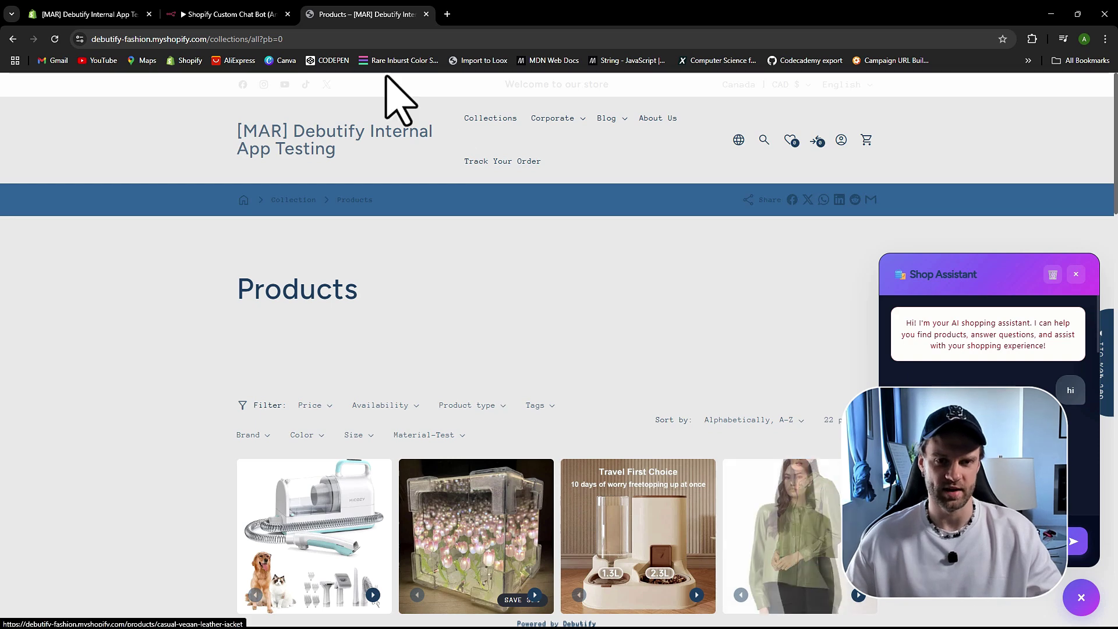
Step: Check the Shopify Themes page, return to the n8n workflow and open the "Download Complete Workflow Files" source code link in the guide note
left_click(88, 14)
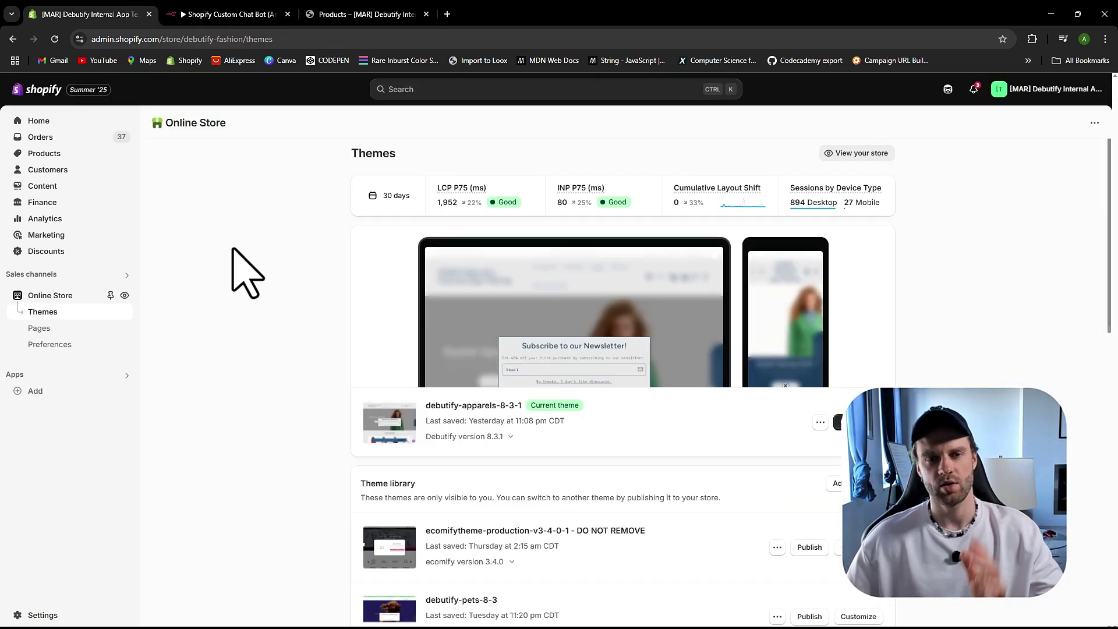
left_click(219, 14)
scroll(269, 284, "up", 7)
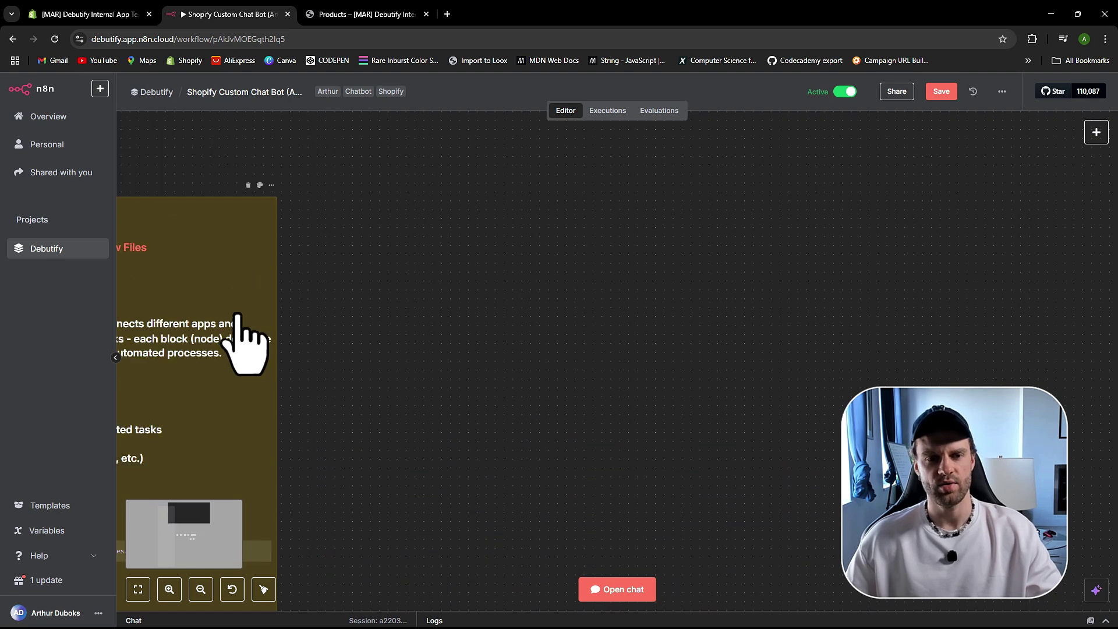
scroll(245, 311, "left", 5)
scroll(236, 308, "left", 1)
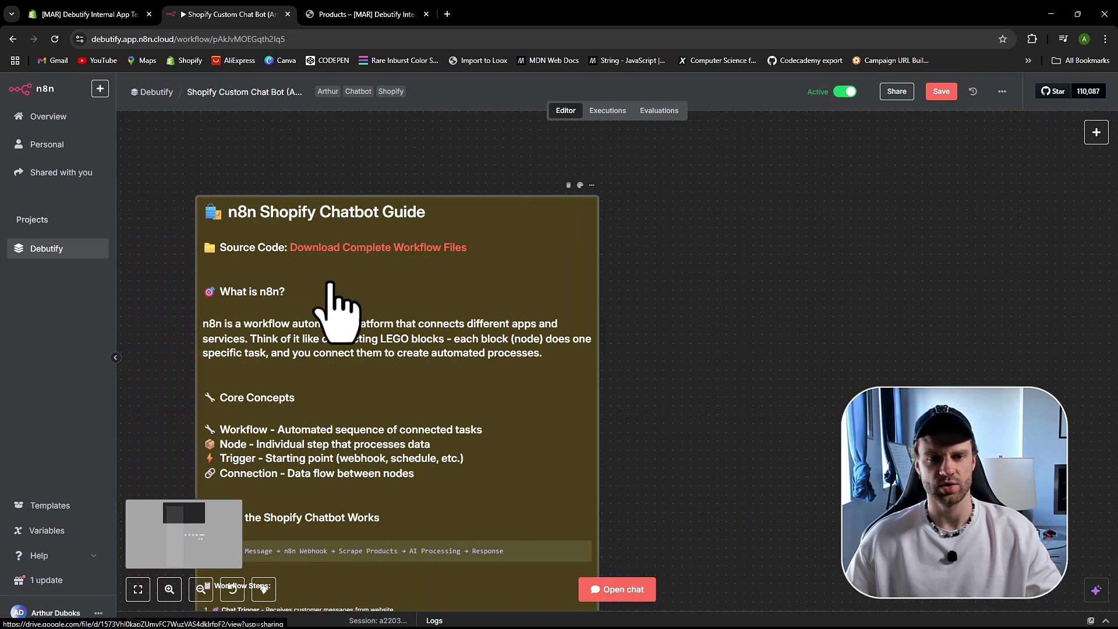
left_click(364, 249)
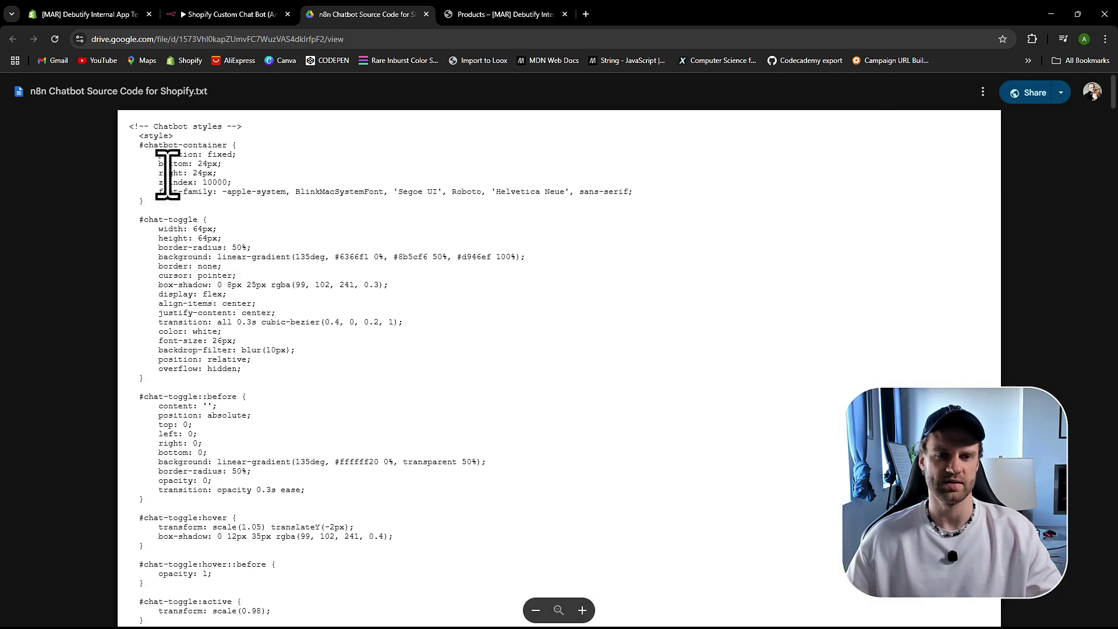
Step: Highlight the "Chatbot styles" comment and style tag at the start of the source code file
double_click(133, 126)
left_click_drag(323, 138, 241, 135)
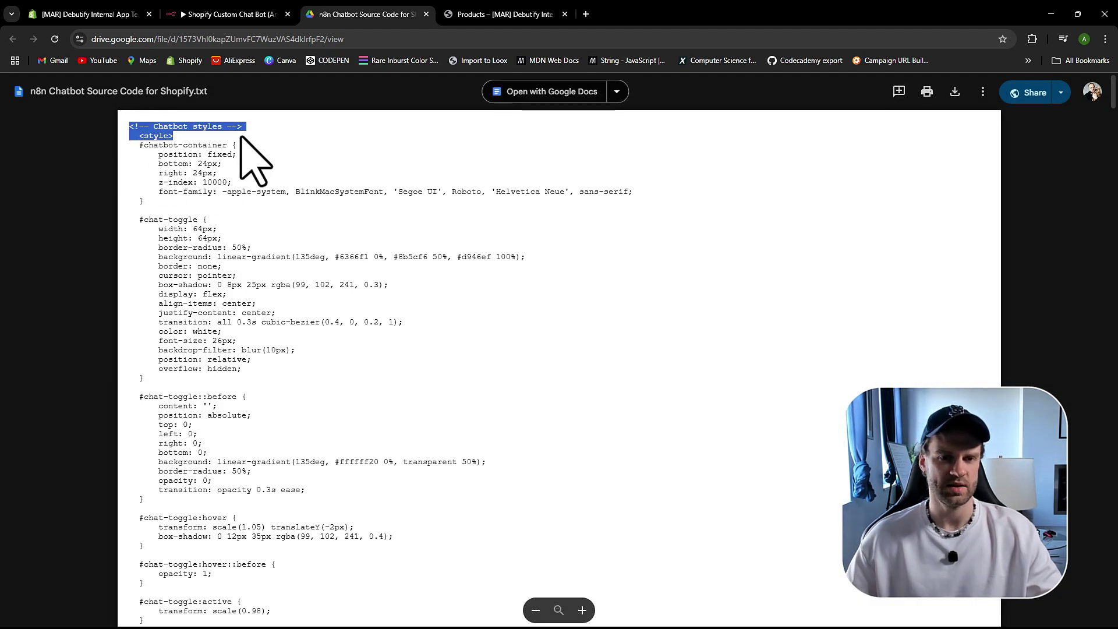
left_click(235, 137)
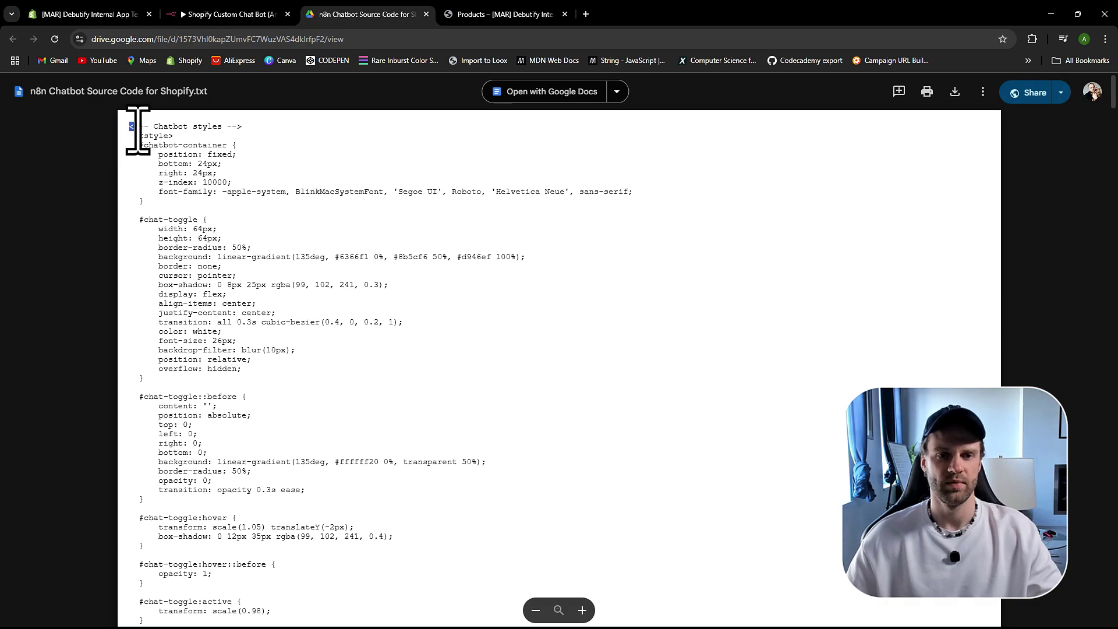
left_click_drag(130, 126, 254, 130)
left_click(252, 135)
scroll(233, 257, "down", 15)
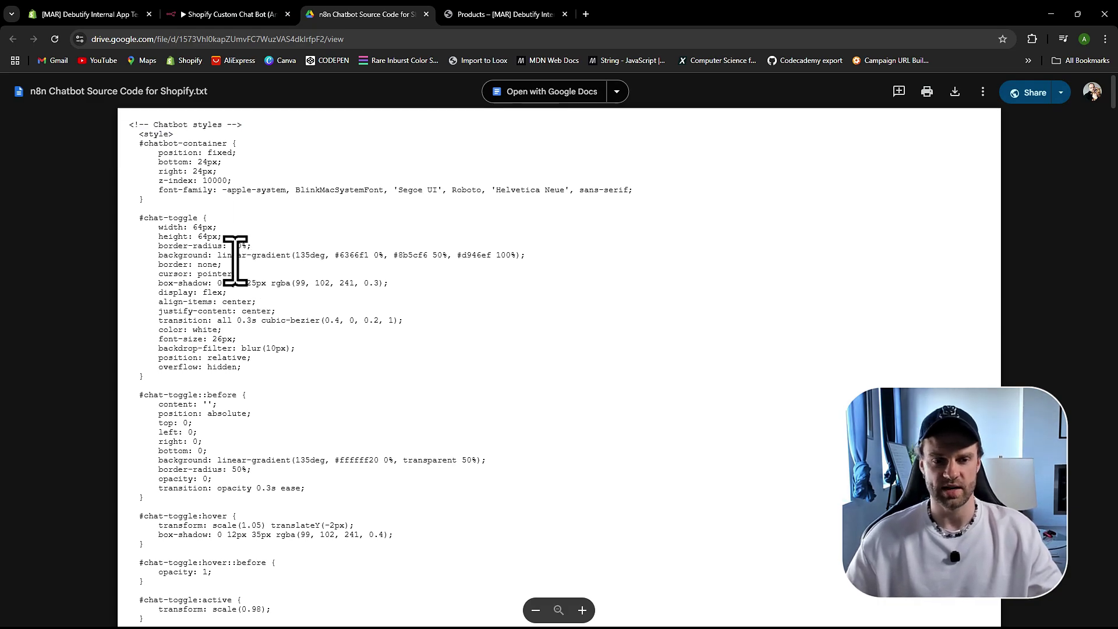
Step: Read down through the CSS to the end of the style block and highlight the "Chatbot HTML layout" comment
scroll(256, 457, "down", 20)
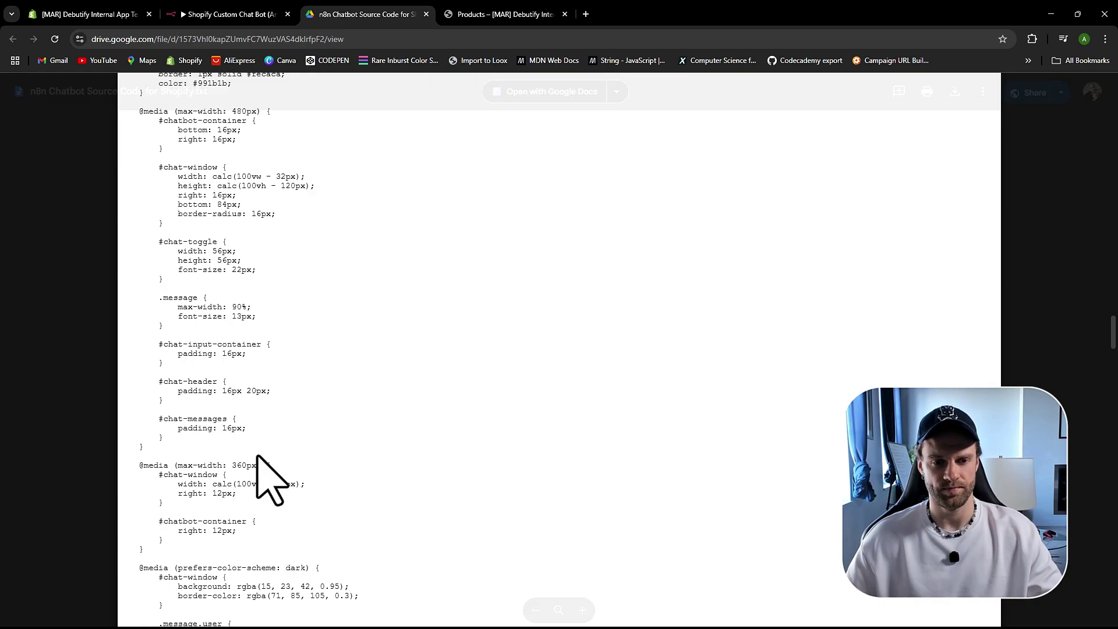
scroll(259, 466, "down", 8)
scroll(244, 455, "up", 9)
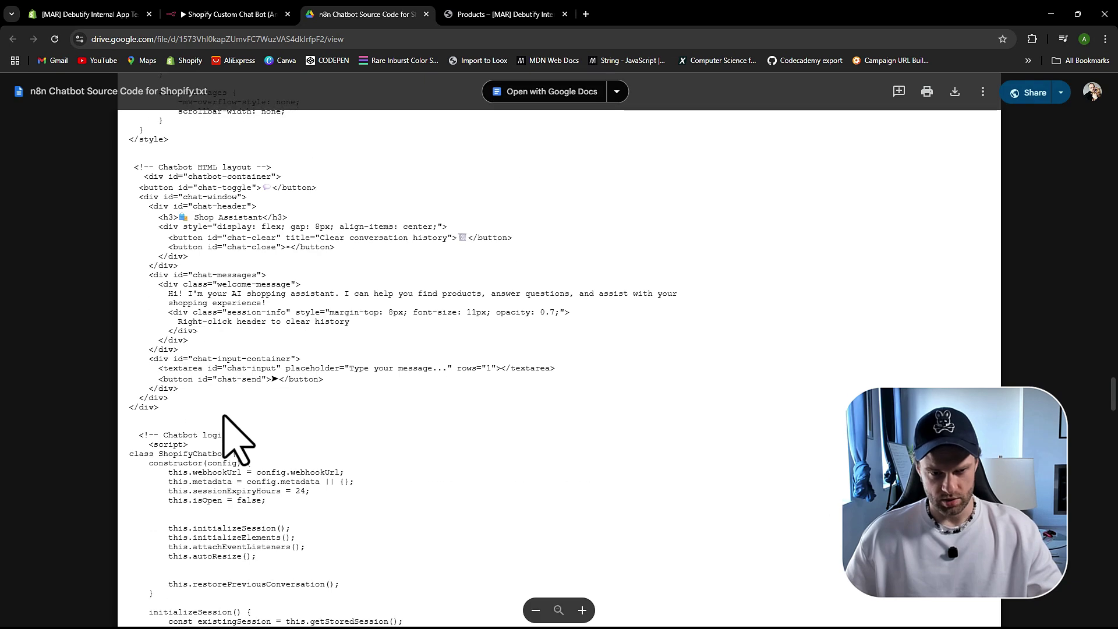
scroll(174, 378, "down", 2)
scroll(170, 361, "up", 5)
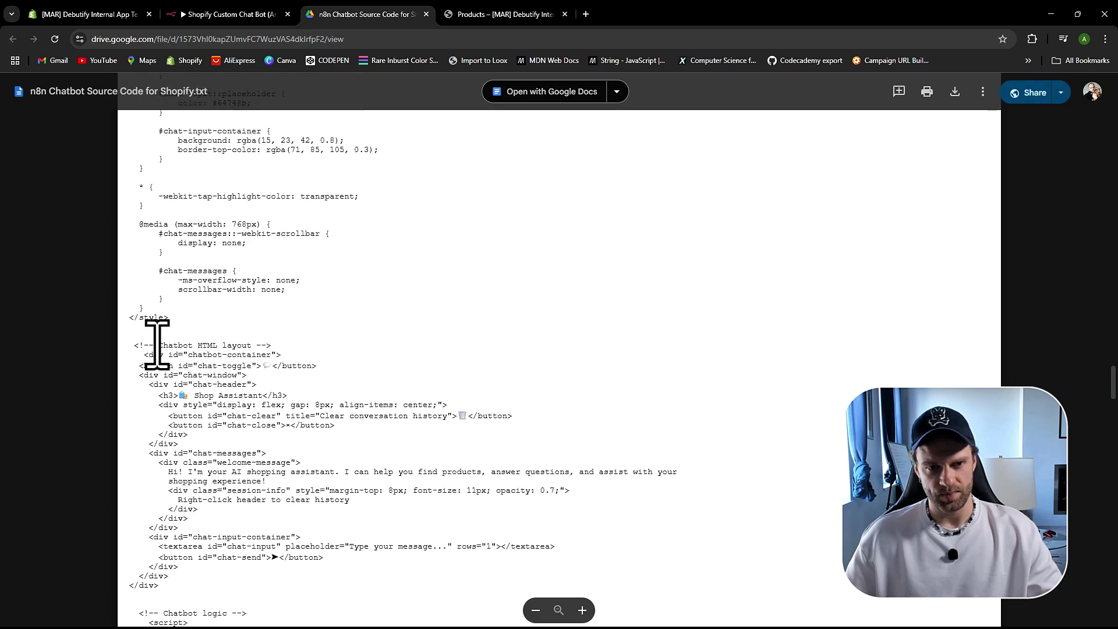
triple_click(240, 350)
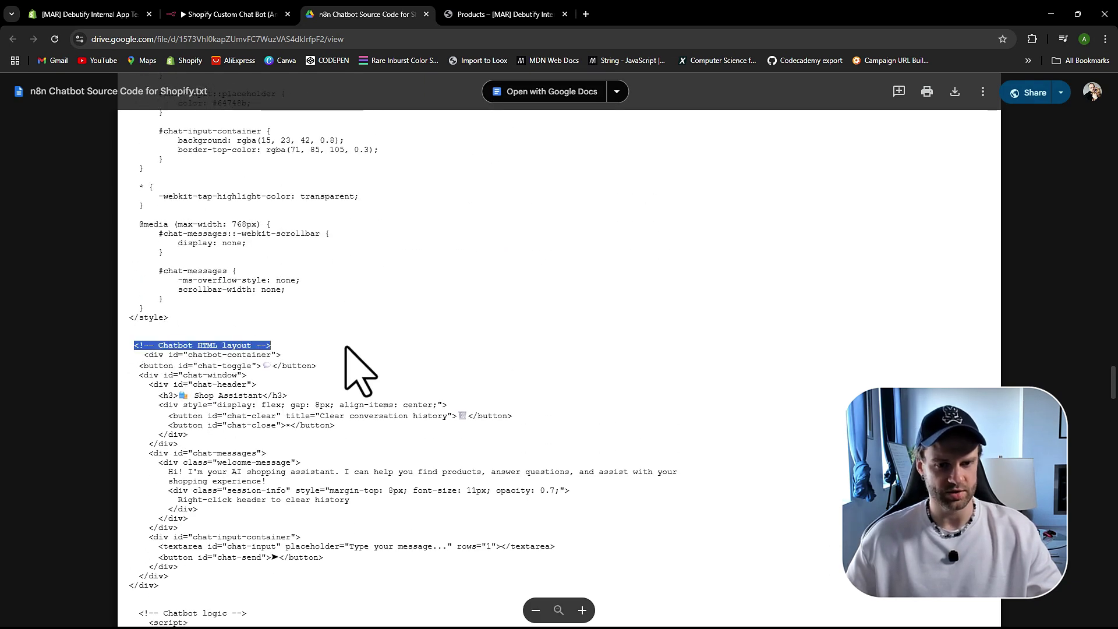
left_click(237, 357)
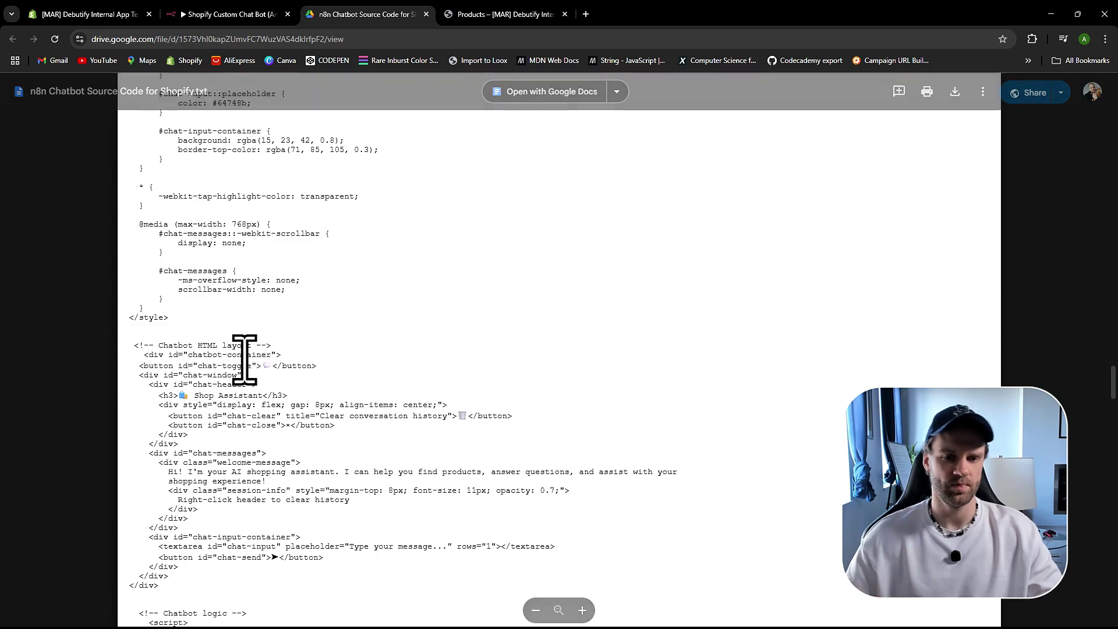
Step: Locate the "Chatbot logic" comment above the script section of the source code and highlight it
scroll(243, 355, "down", 5)
left_click_drag(146, 326, 254, 319)
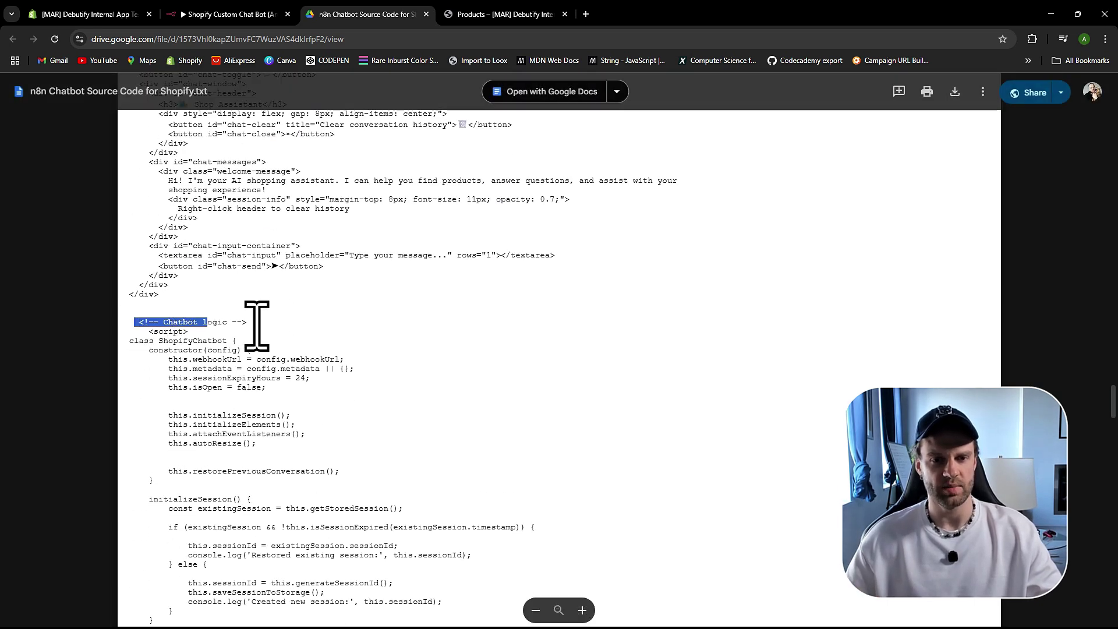
left_click(293, 328)
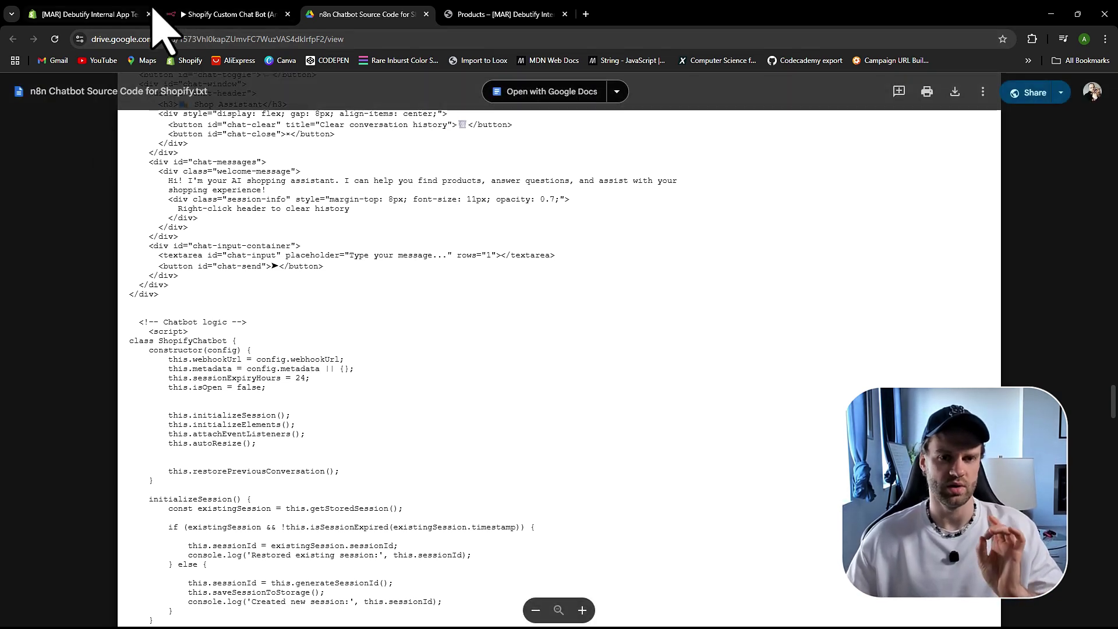
Step: Switch to Shopify admin, open the code editor for the current theme debutify-apparels-8-3-1, and open layout/theme.liquid
left_click(90, 14)
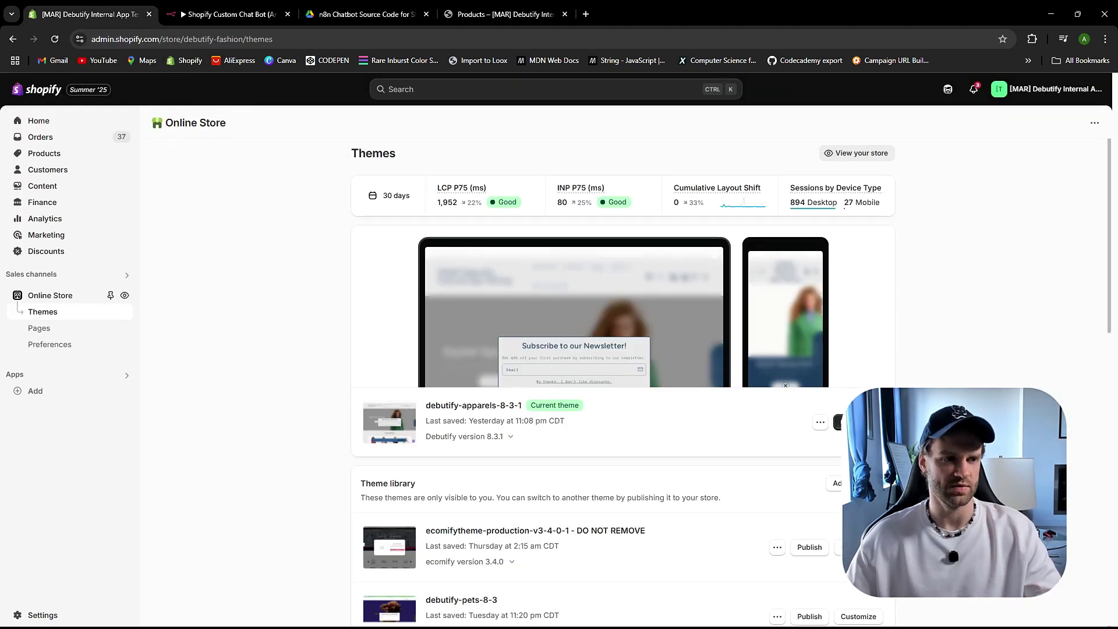
scroll(774, 407, "down", 2)
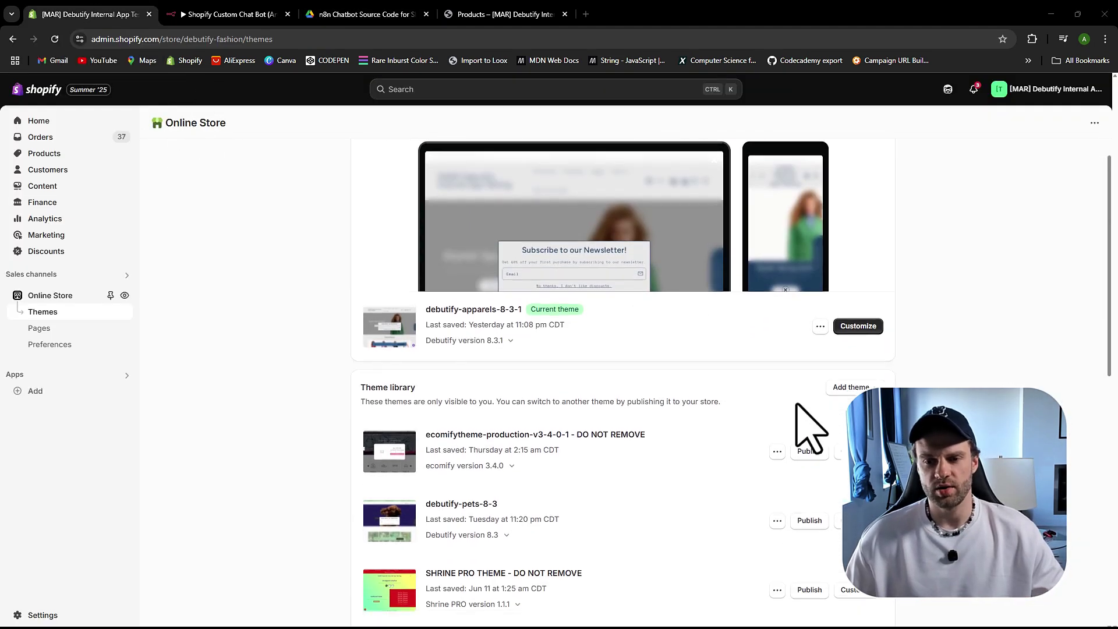
scroll(792, 419, "down", 1)
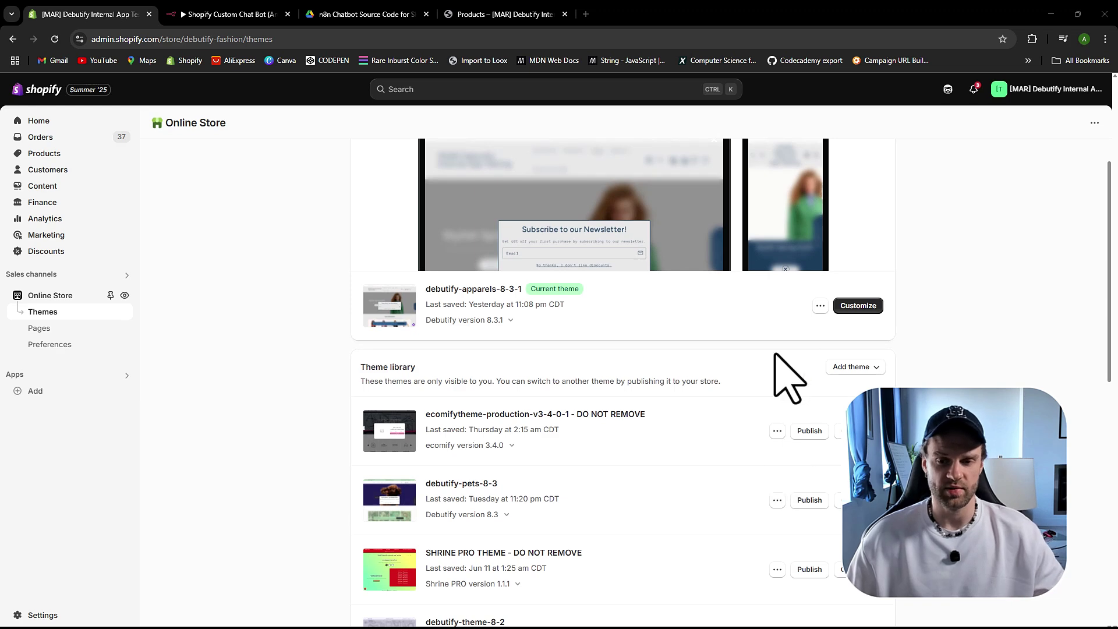
scroll(786, 374, "up", 2)
left_click(821, 423)
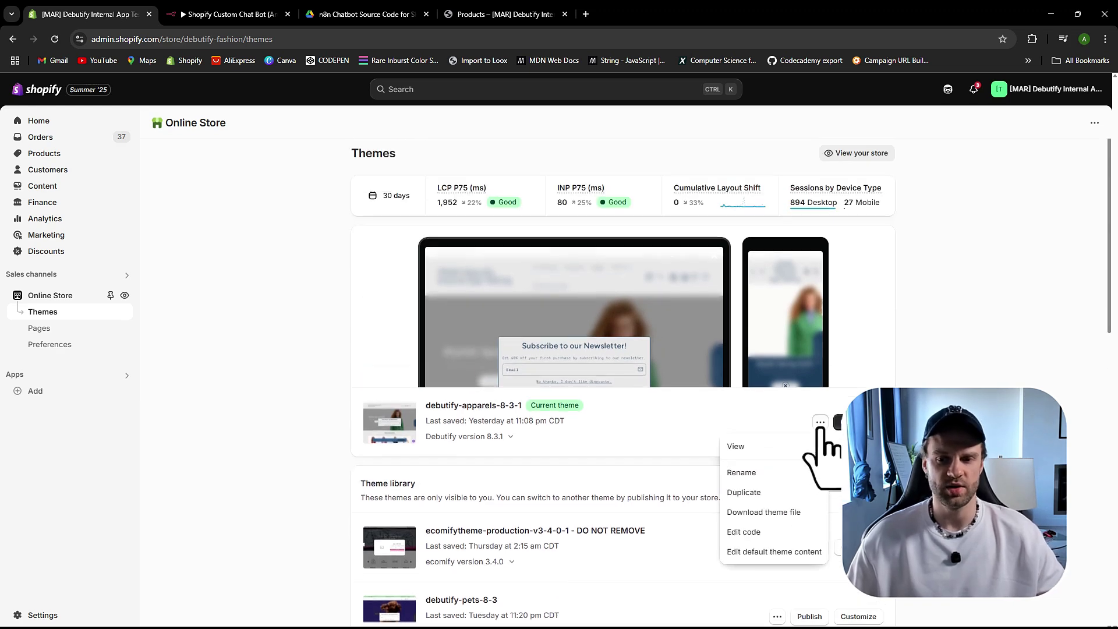
left_click(757, 533)
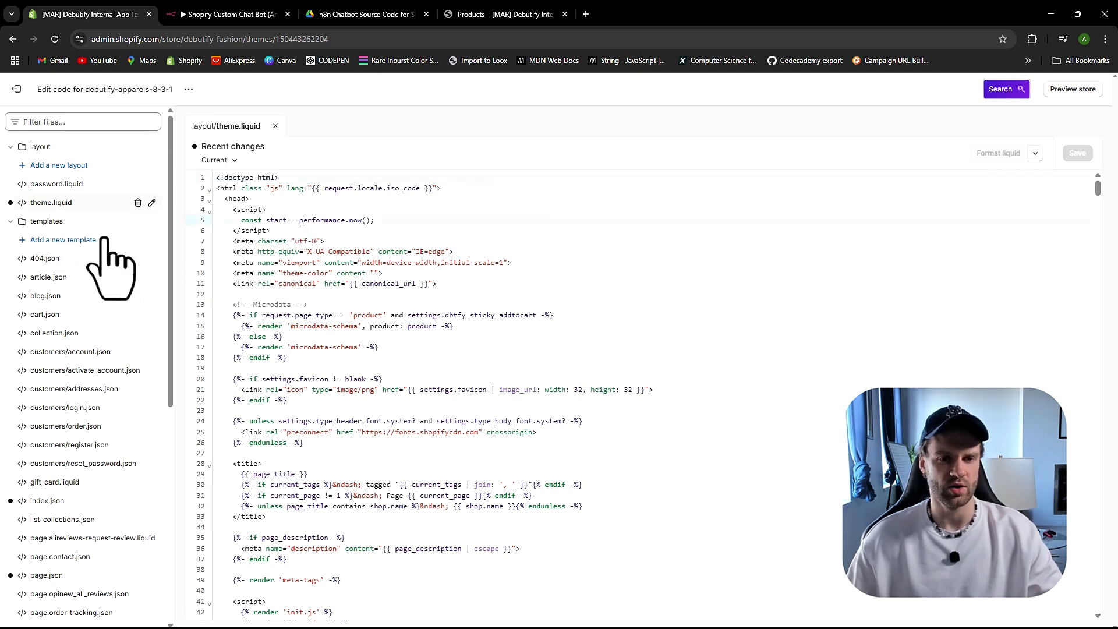
left_click(115, 205)
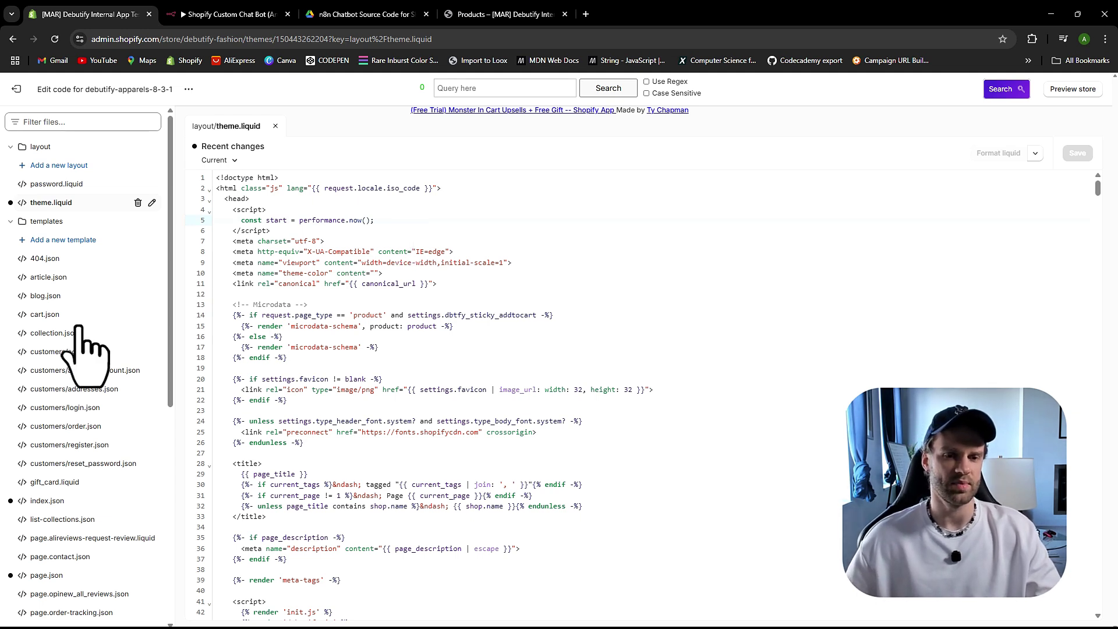
Step: Look through the theme's template files and folders, and examine the opening code of theme.liquid
scroll(68, 304, "down", 1)
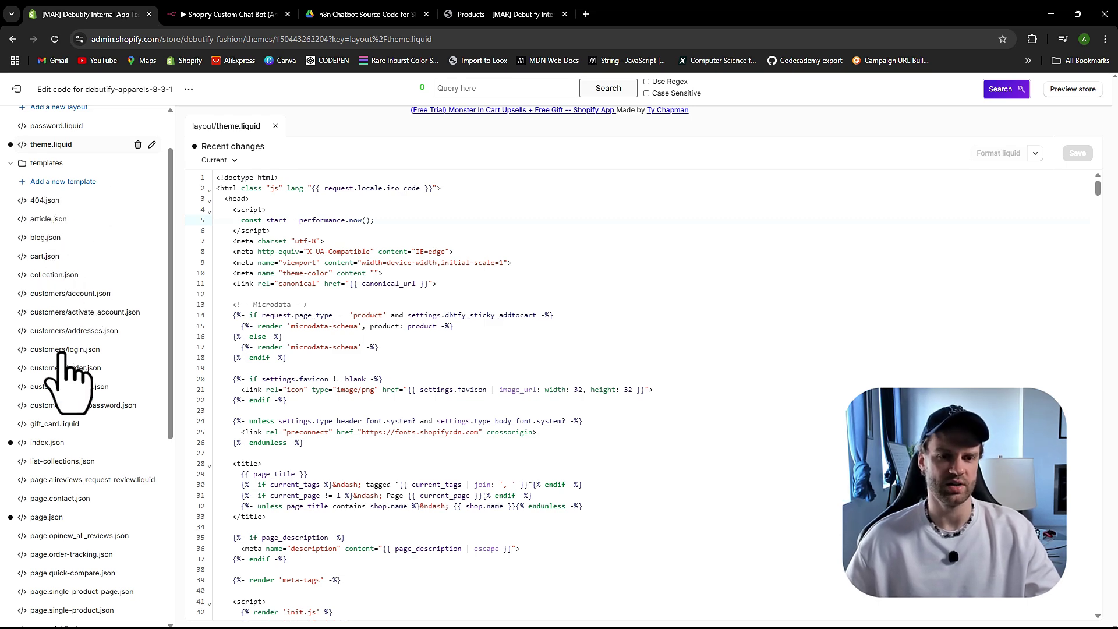
scroll(88, 332, "down", 6)
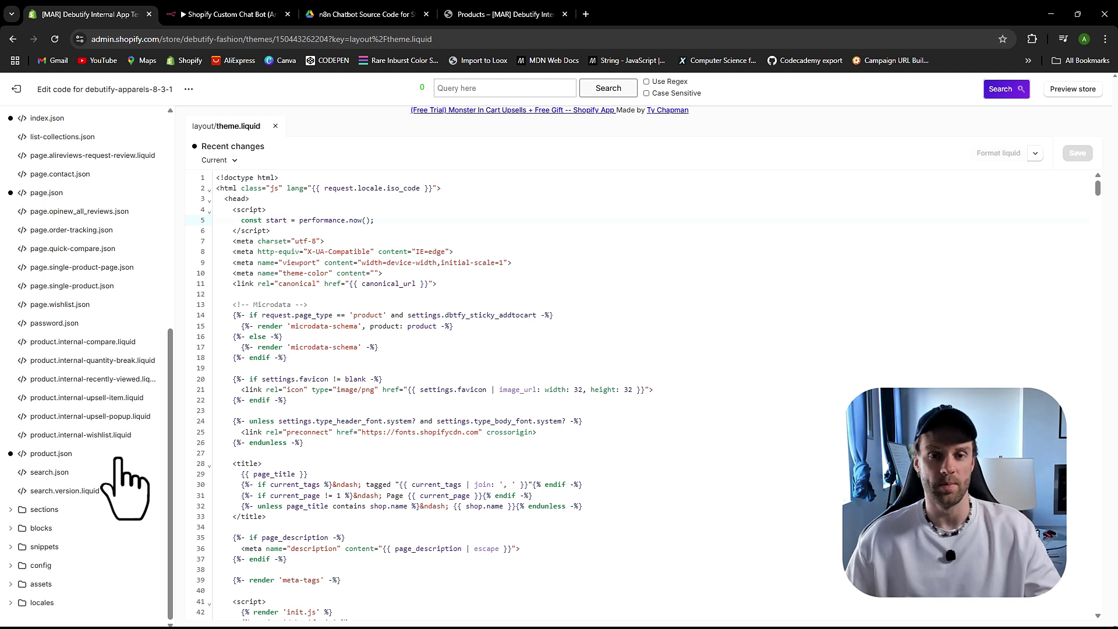
left_click(258, 295)
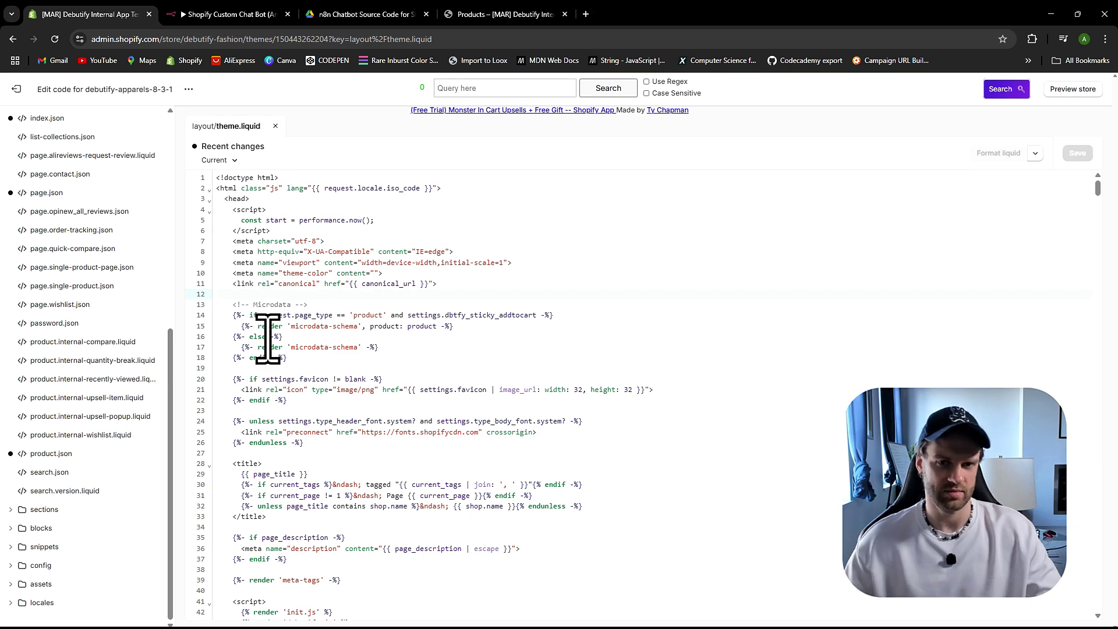
mouse_move(268, 339)
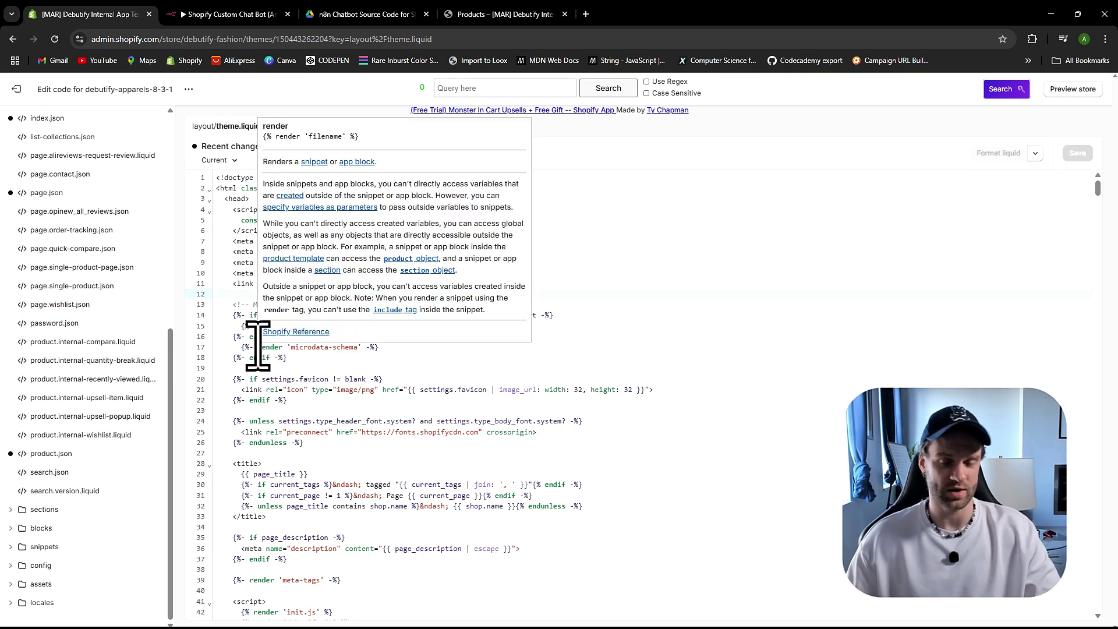
left_click(299, 412)
left_click(261, 378)
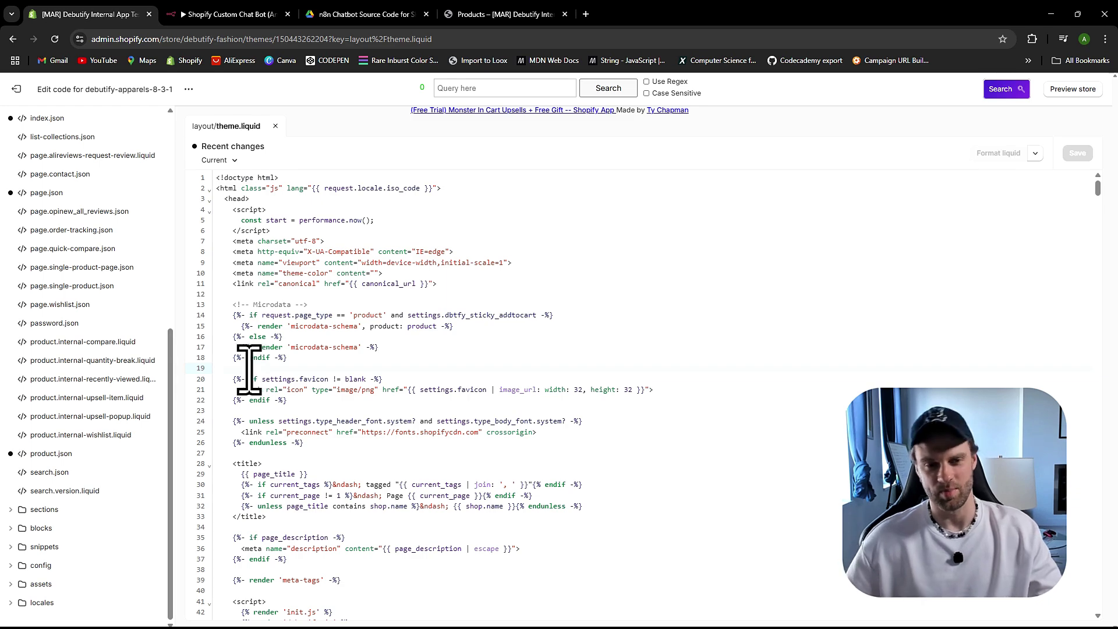
Step: Return to the chatbot source code file and copy its opening "<!-- Chatbot styles -->" comment
left_click(215, 14)
left_click(373, 14)
scroll(251, 192, "up", 15)
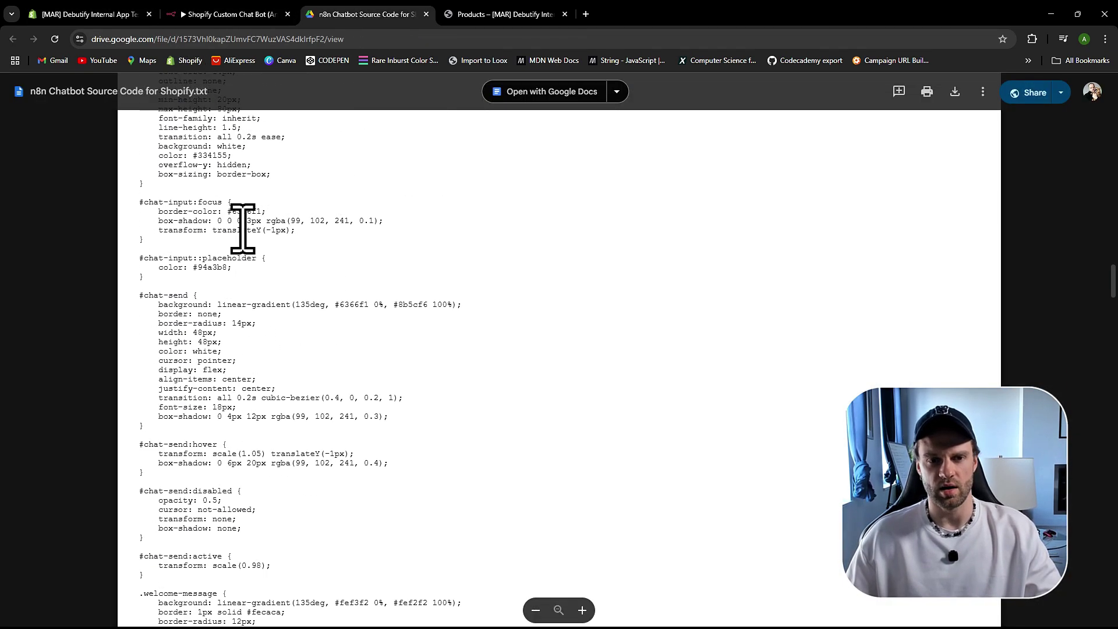
triple_click(130, 126)
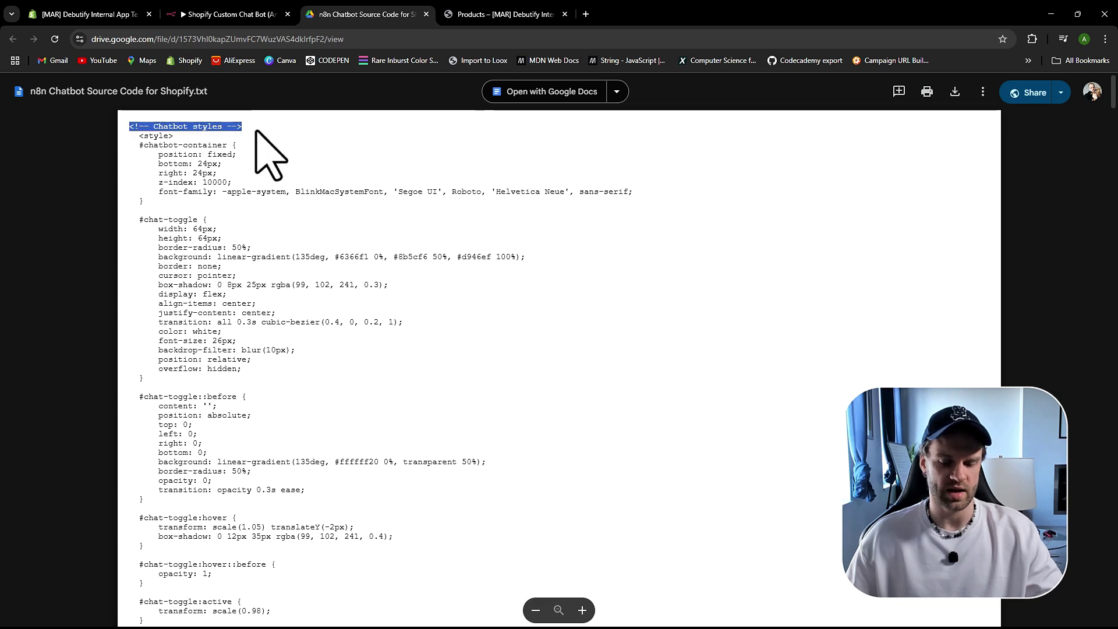
Step: Place the Shopify theme editor next to the source code file and find "<!-- Chatbot styles -->" in theme.liquid
left_click_drag(88, 14, 281, 17)
left_click(390, 188)
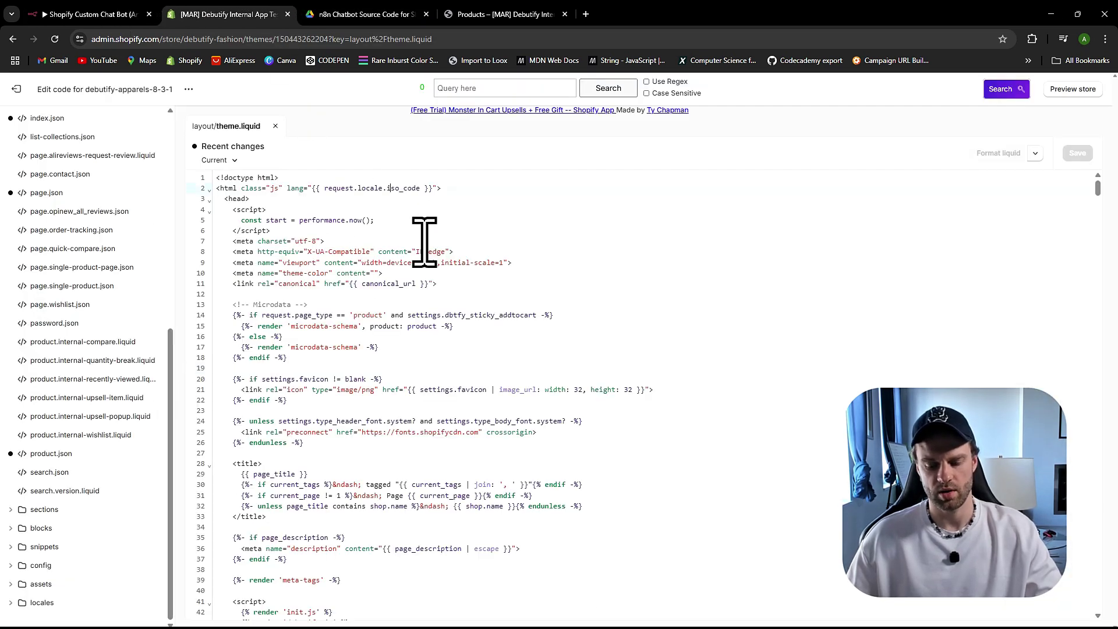
key("ctrl+f")
key("Return")
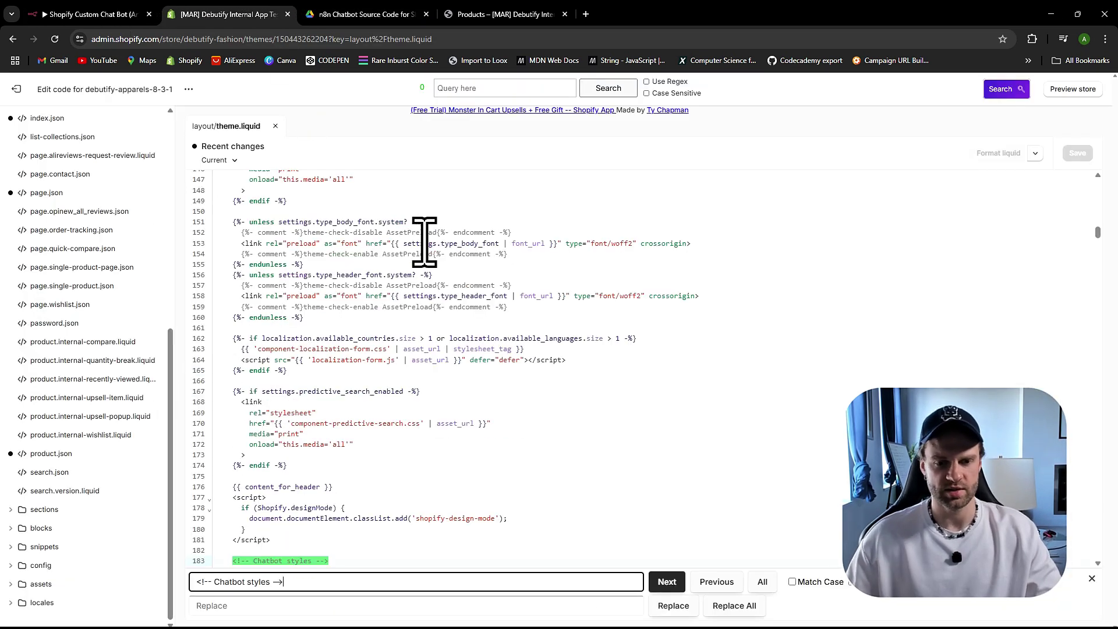
scroll(387, 448, "down", 2)
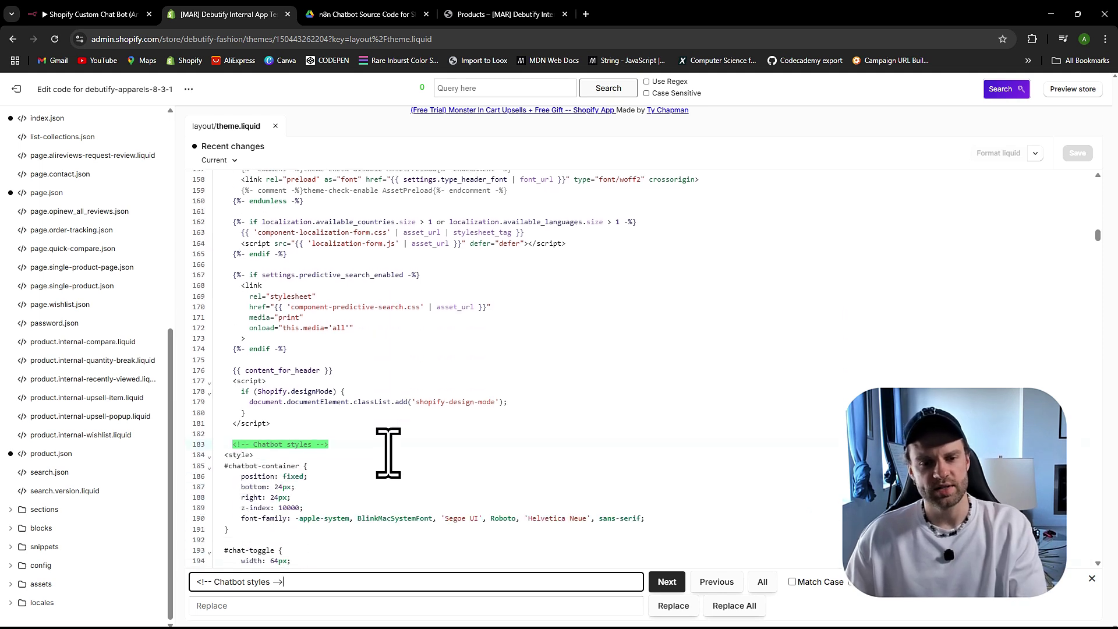
Step: Clear the search term and follow the chatbot styles block in theme.liquid down to its closing </style> tag just before </head>
left_click_drag(312, 580, 193, 581)
key("BackSpace")
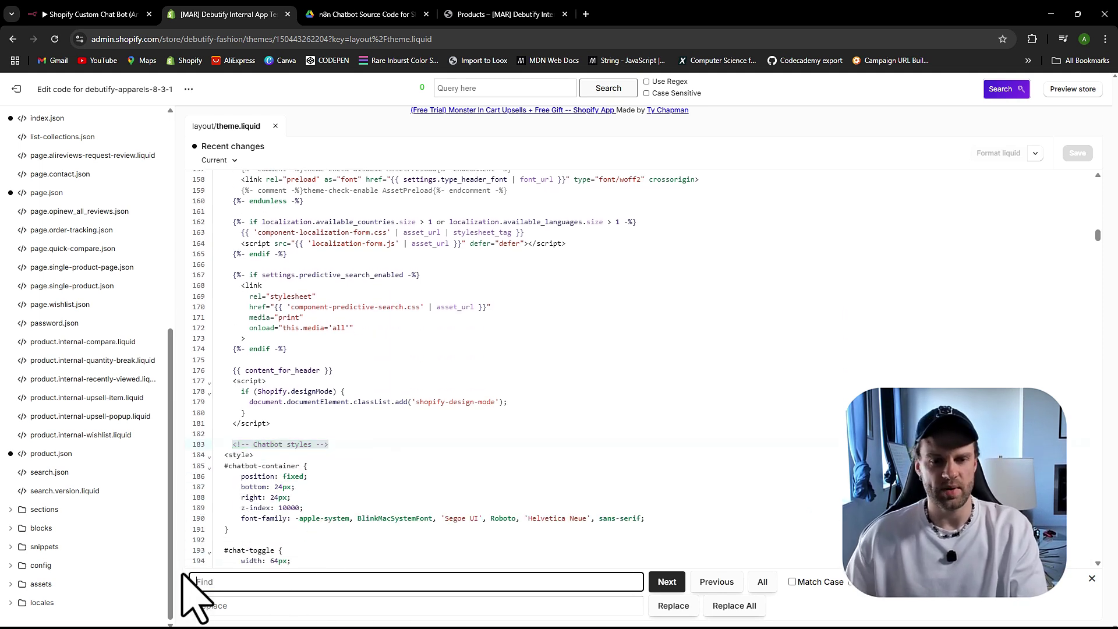
left_click(339, 455)
left_click(307, 436)
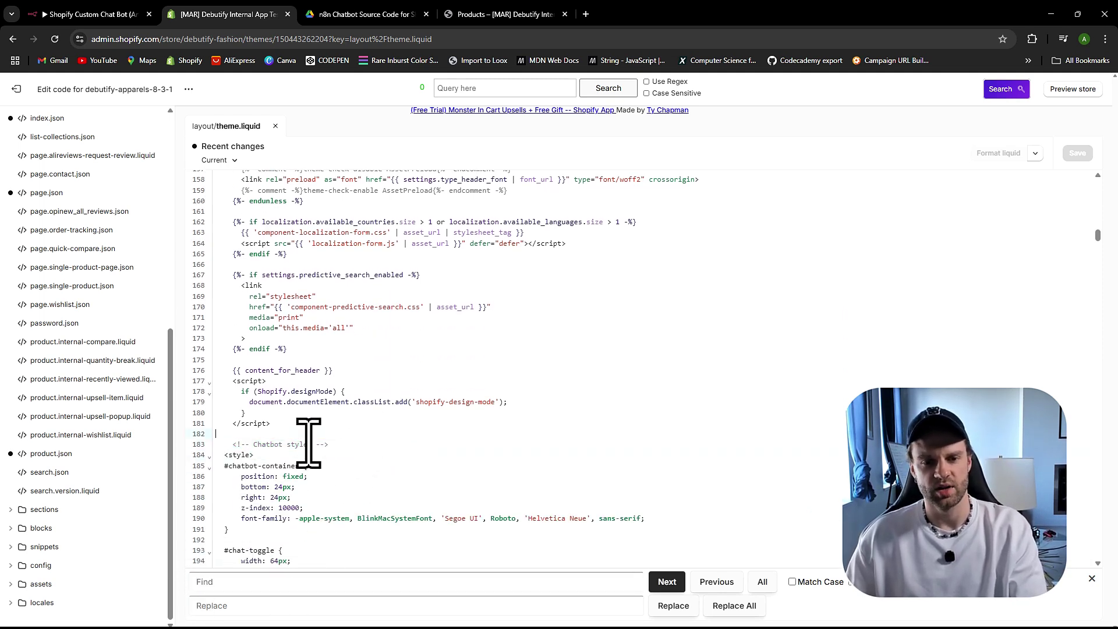
scroll(307, 440, "down", 18)
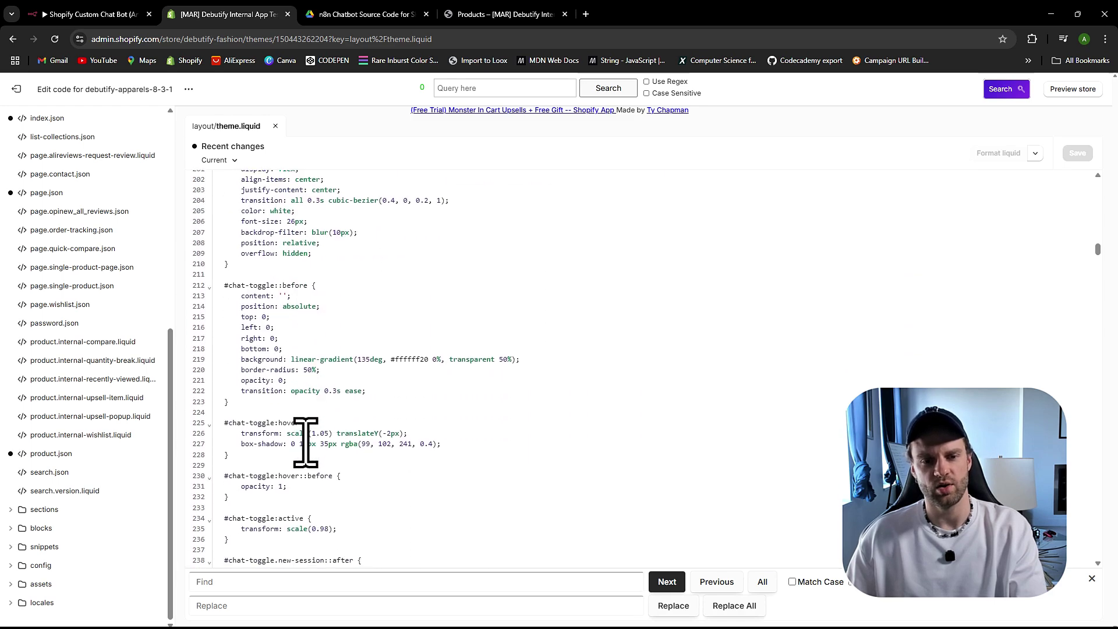
scroll(307, 442, "down", 17)
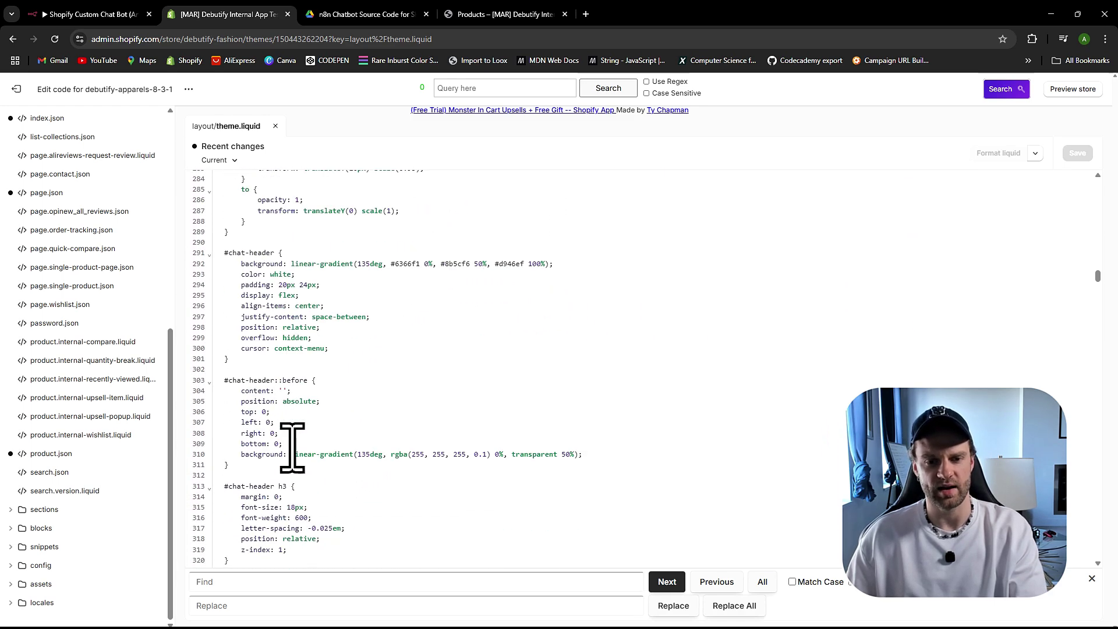
scroll(291, 448, "down", 20)
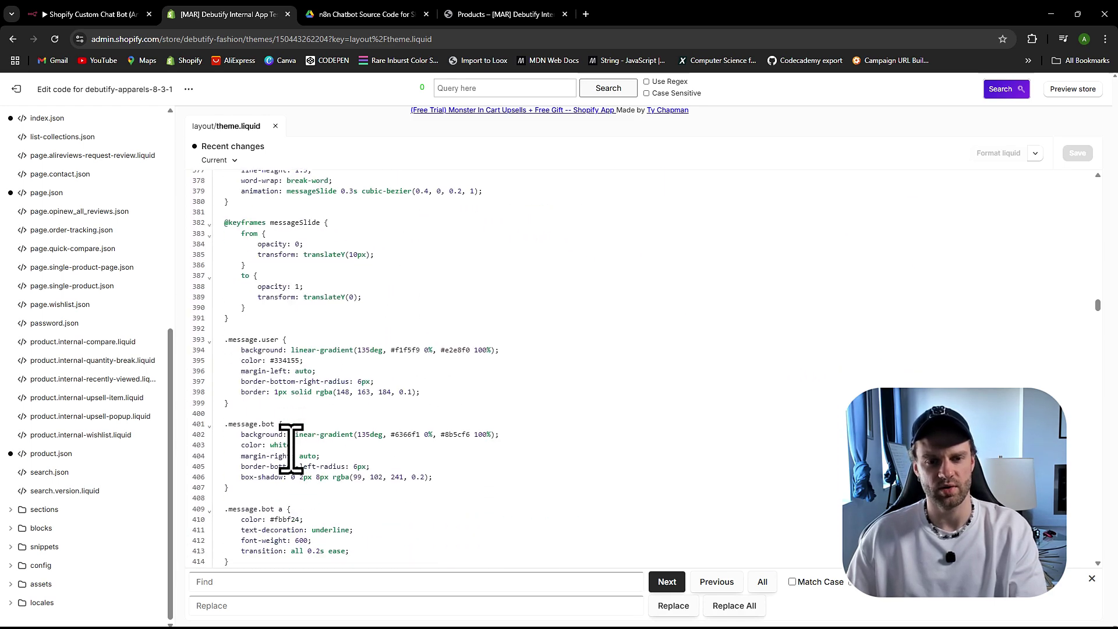
scroll(289, 450, "down", 17)
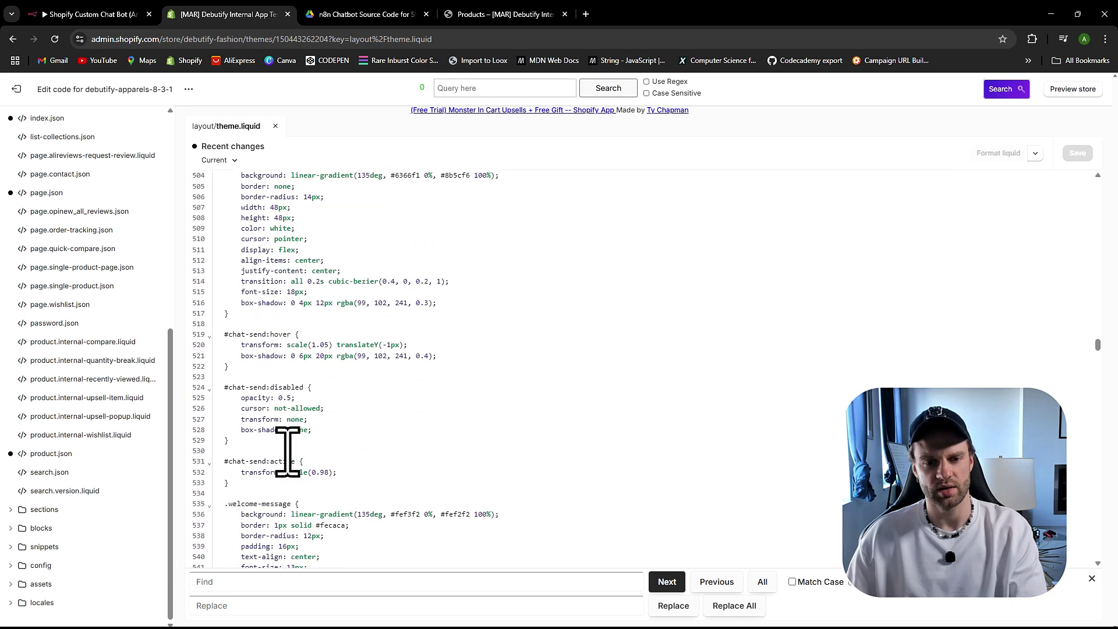
scroll(287, 459, "down", 13)
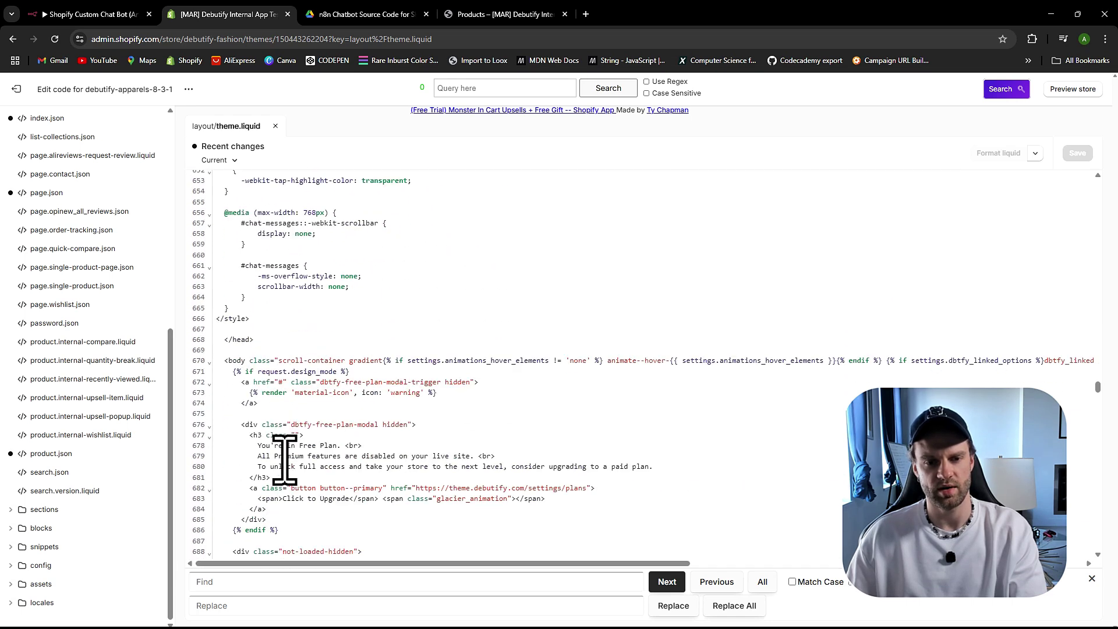
left_click_drag(222, 398, 312, 399)
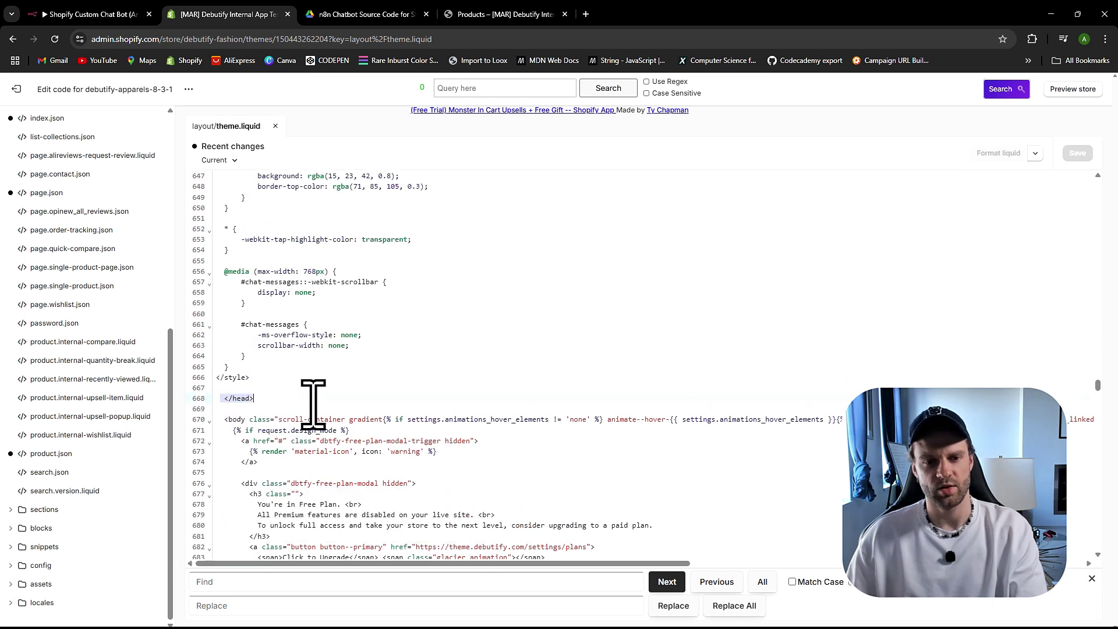
left_click(266, 399)
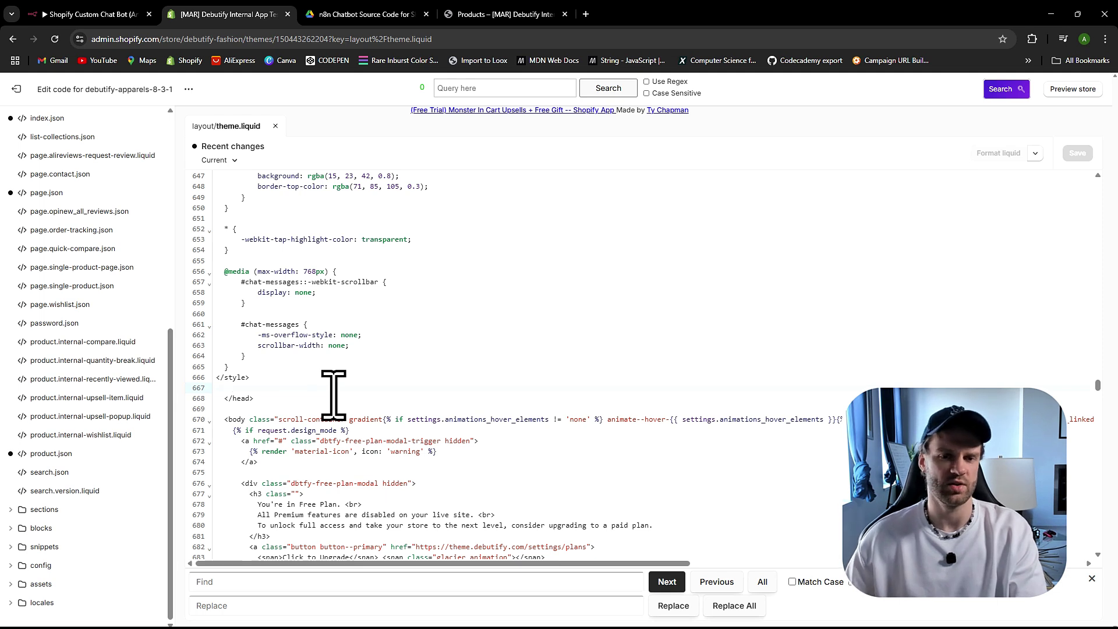
Step: Try adding a blank line after the closing </style> tag, undo it, and place the cursor on the line above </head>
left_click(256, 379)
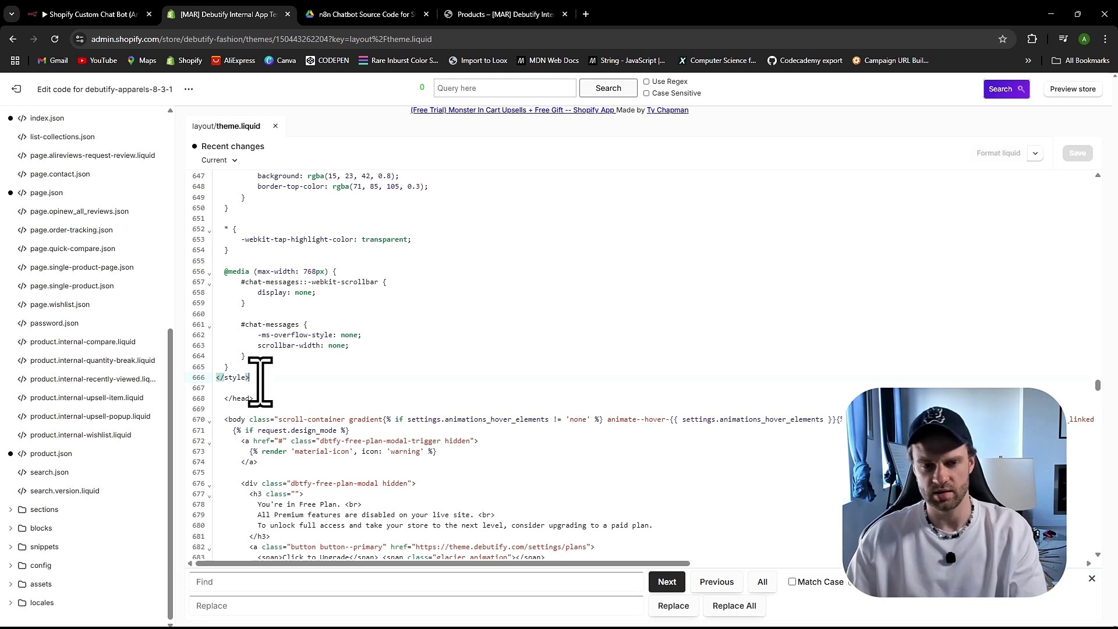
key("Return")
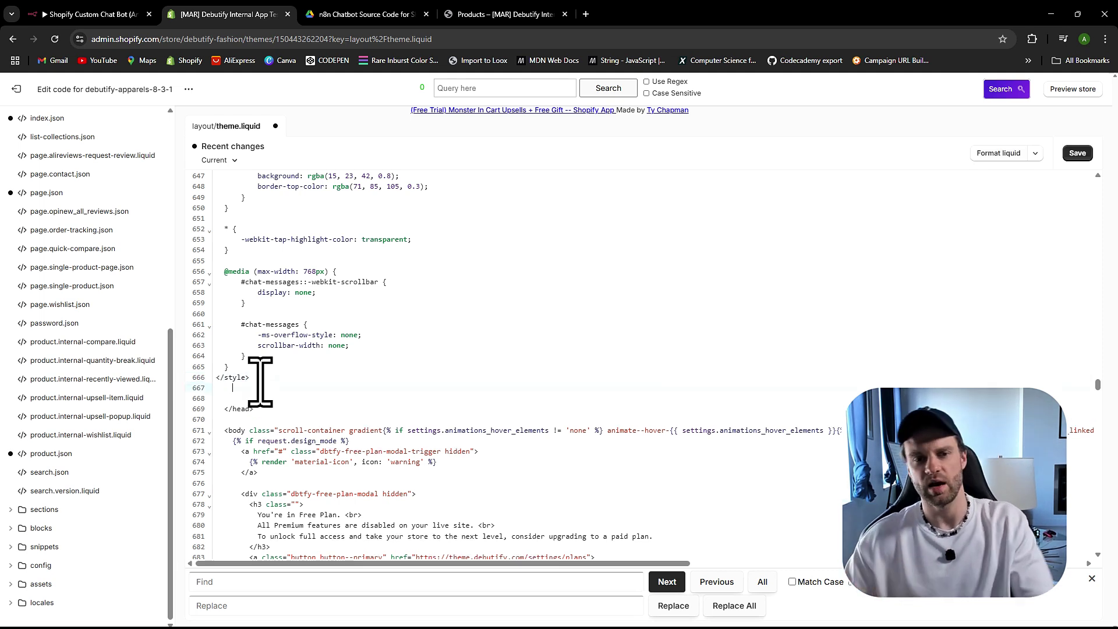
key("ctrl+z")
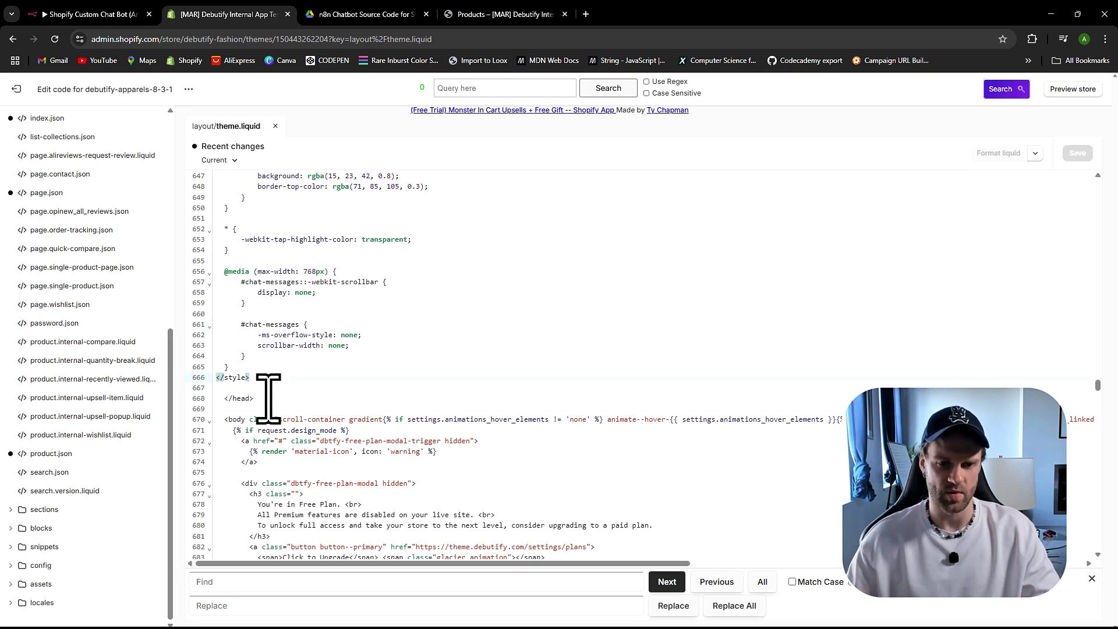
left_click(187, 388)
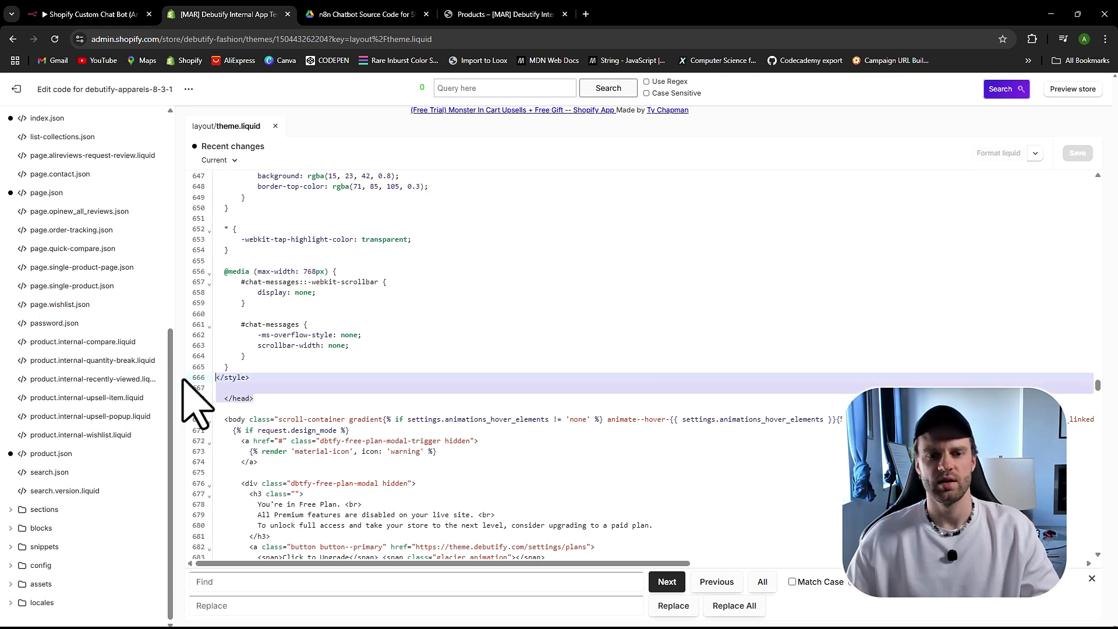
left_click(231, 388)
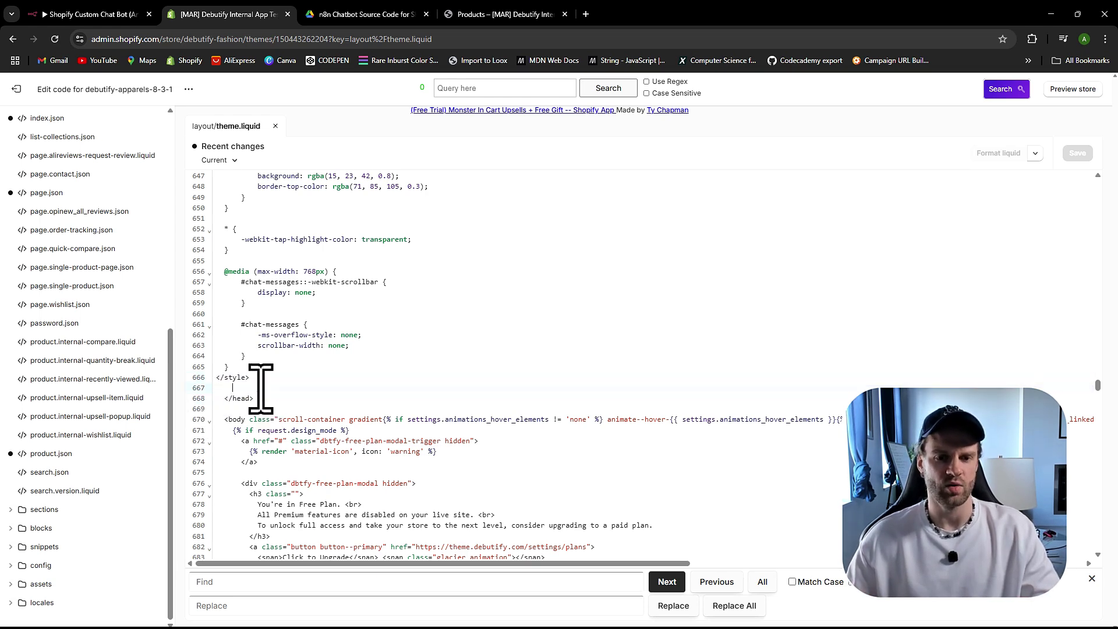
Step: Switch to the n8n chatbot source code file and copy its "<!-- Chatbot HTML layout -->" comment
left_click(349, 12)
scroll(231, 285, "down", 20)
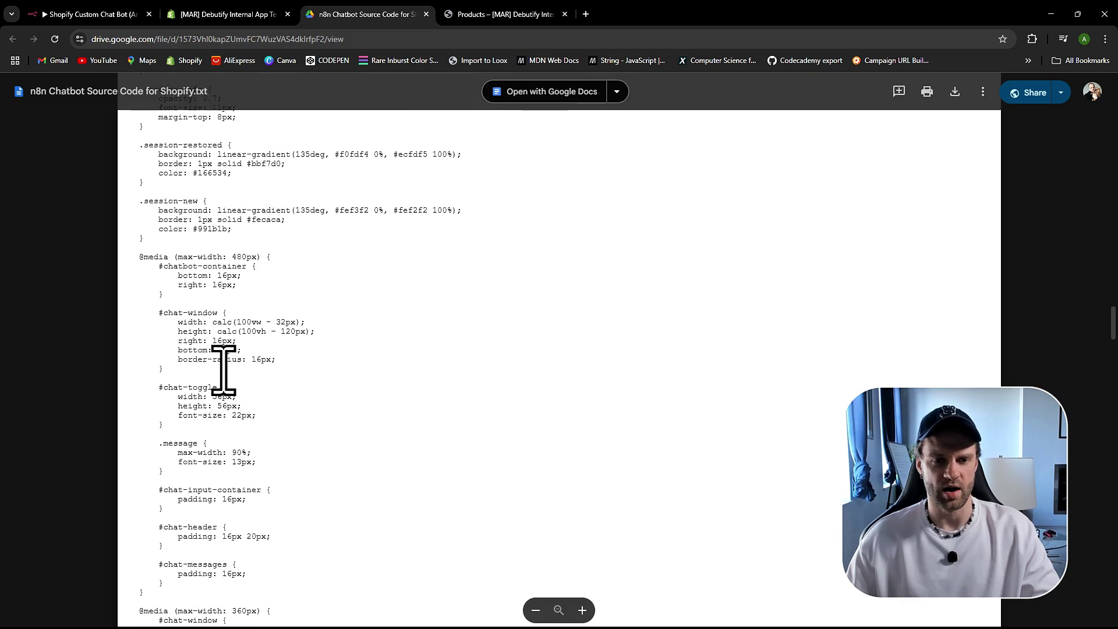
scroll(143, 437, "up", 3)
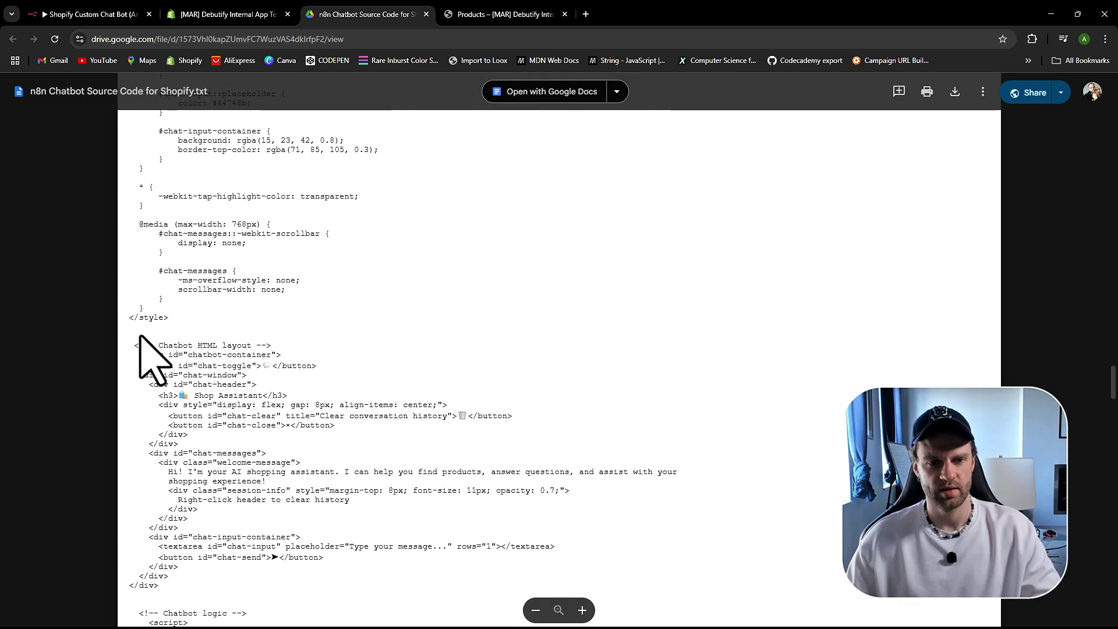
left_click_drag(134, 345, 282, 344)
key("ctrl+c")
Step: Return to the Shopify code editor, find "<!-- Chatbot HTML layout -->" in theme.liquid, and examine the HTML block beneath it
left_click(256, 14)
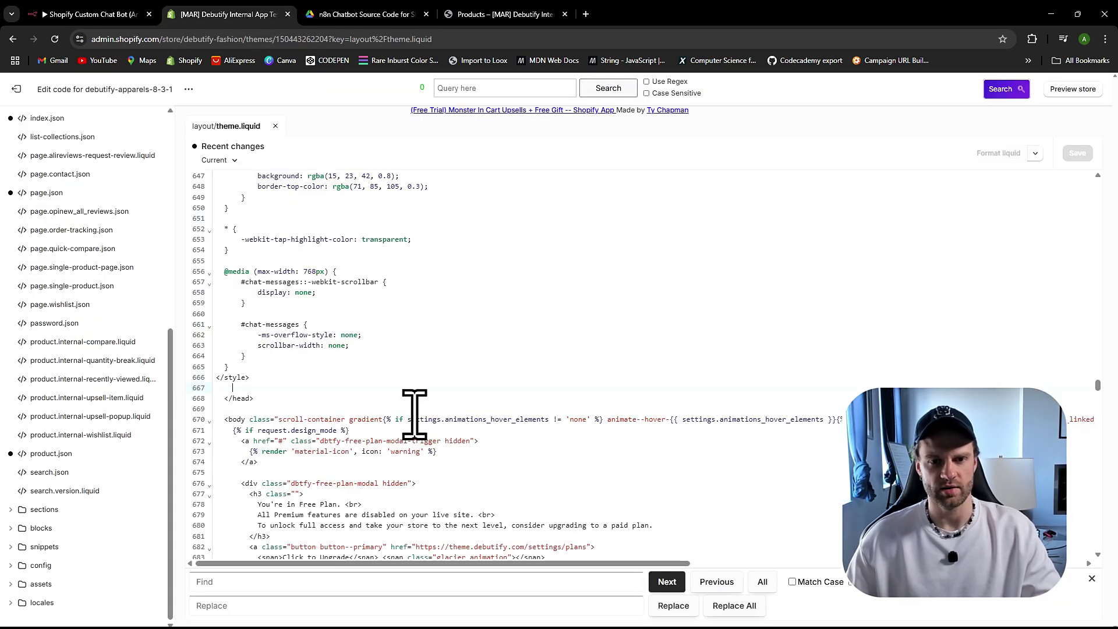
key("ctrl+f")
key("ctrl+v")
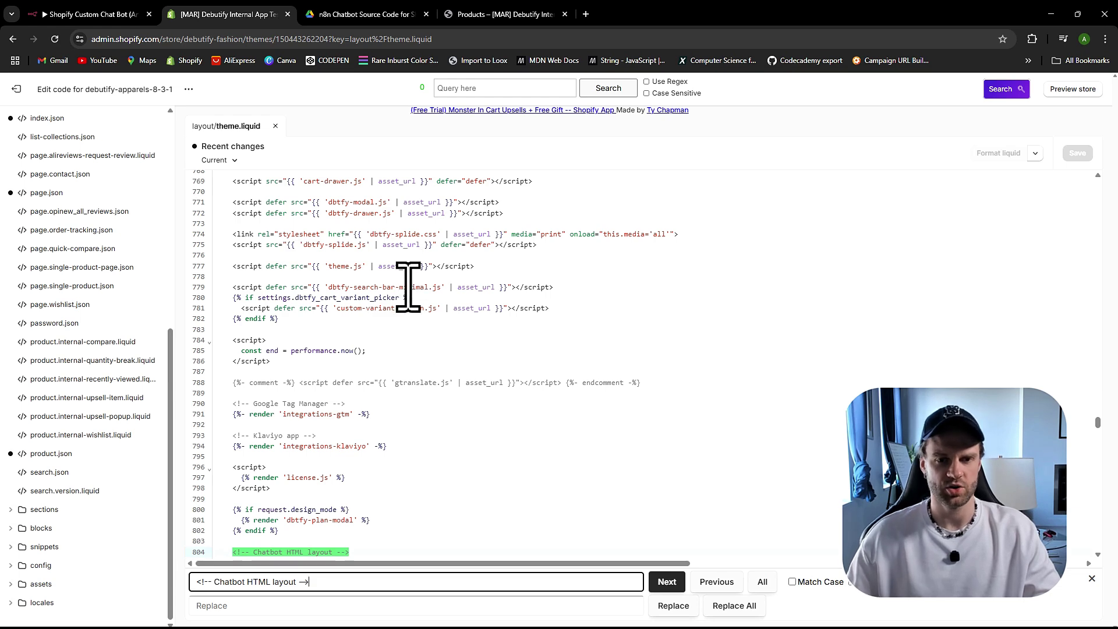
scroll(407, 291, "down", 3)
scroll(347, 365, "down", 4)
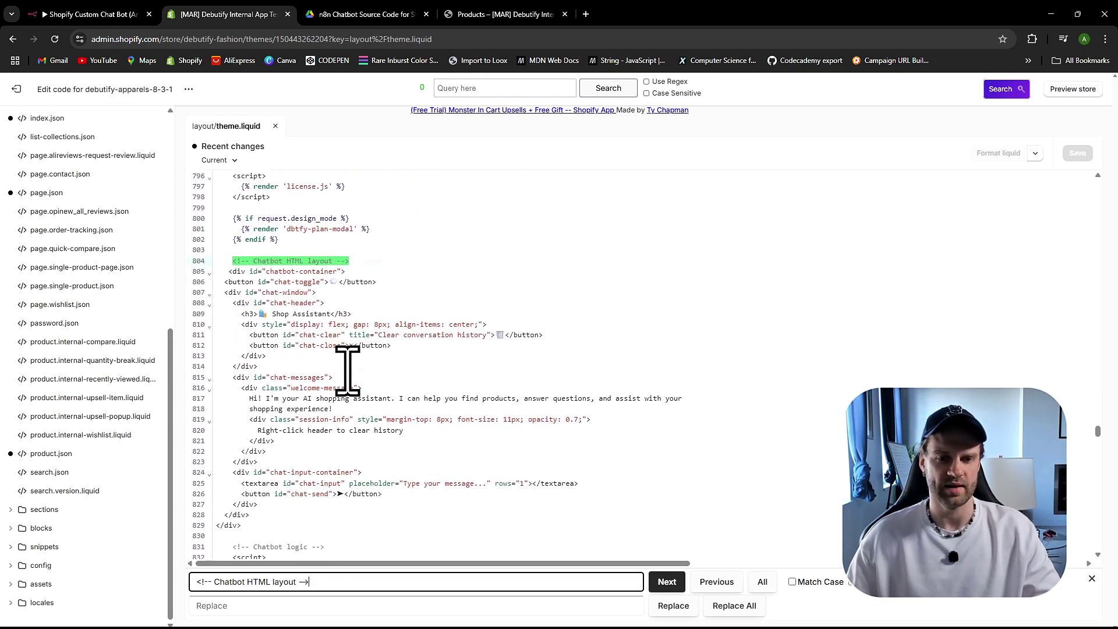
scroll(347, 370, "down", 3)
scroll(347, 370, "up", 4)
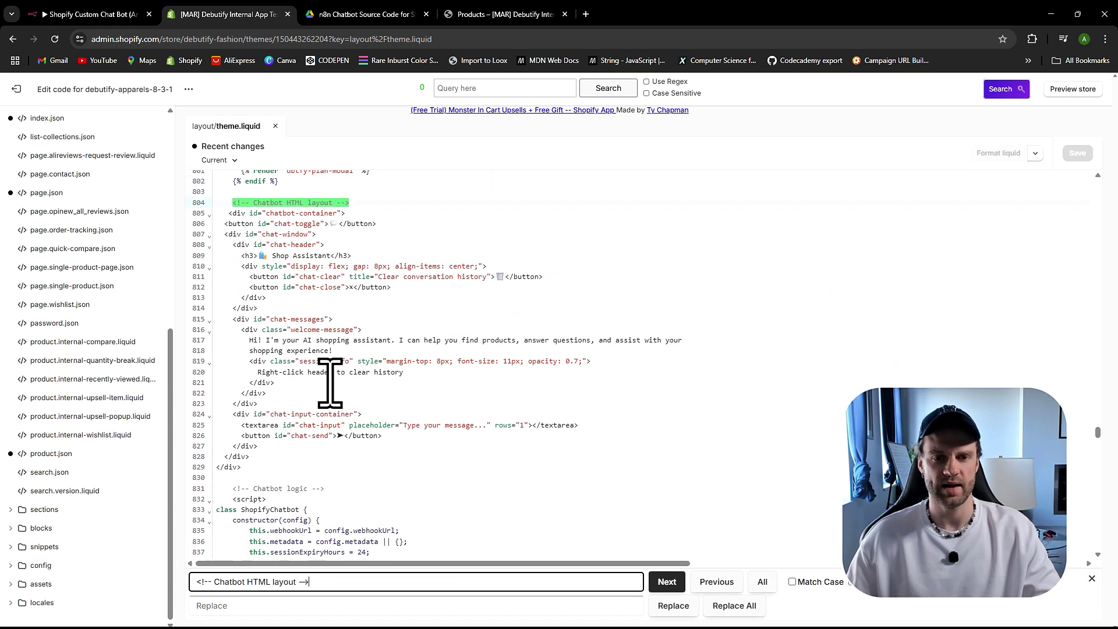
Step: Examine the chatbot code down to the end of theme.liquid, where the closing </script> tag meets </body> and </html>
scroll(343, 373, "down", 8)
scroll(330, 390, "down", 13)
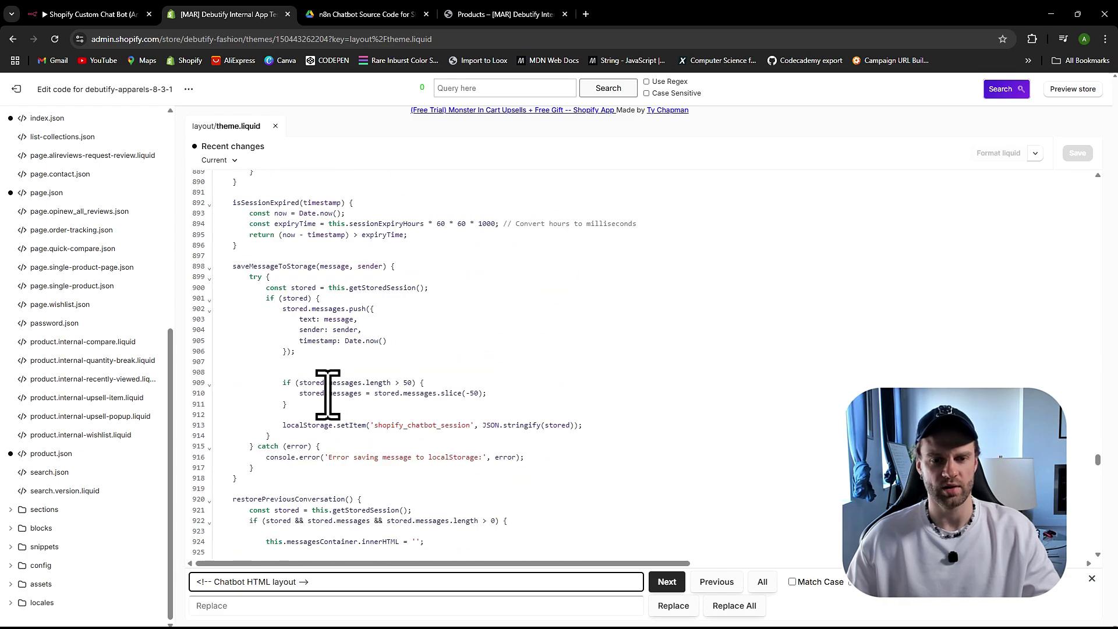
scroll(312, 391, "up", 14)
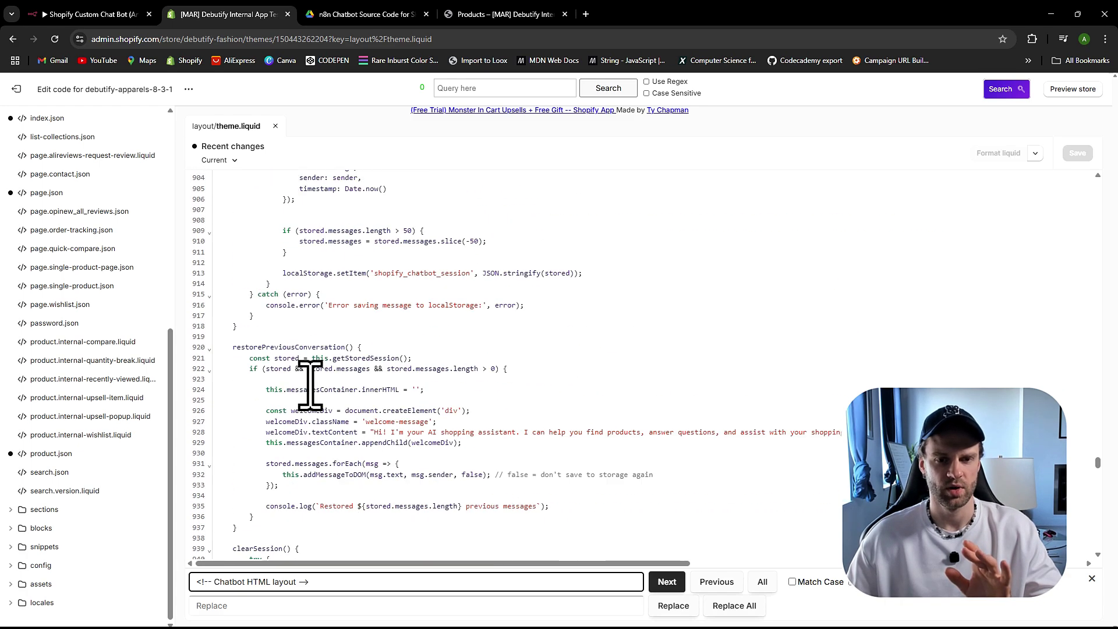
scroll(307, 380, "up", 8)
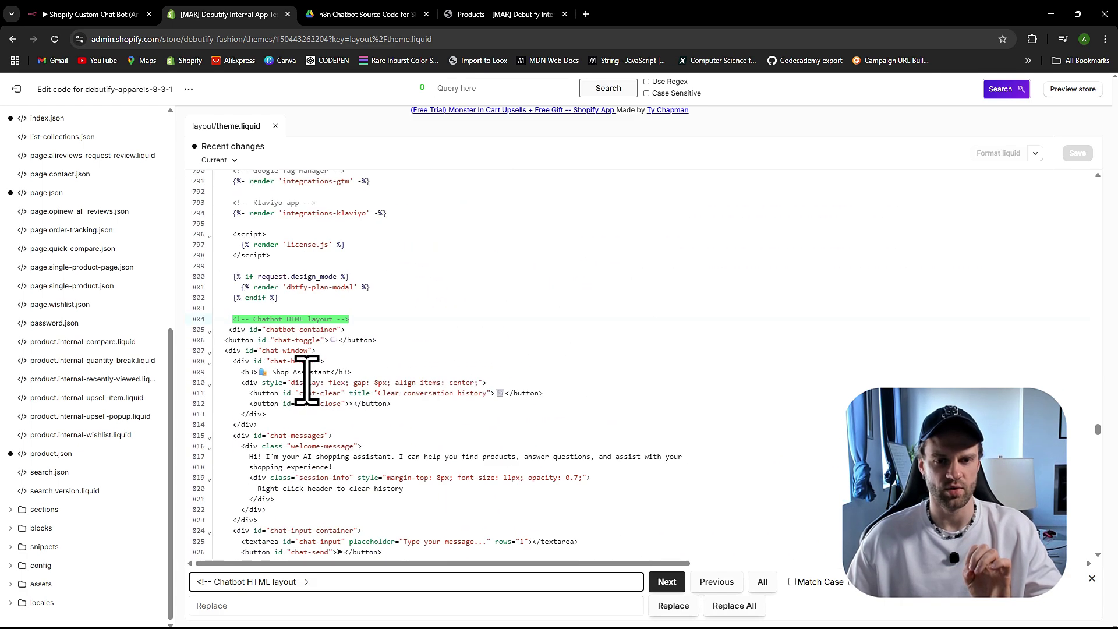
scroll(307, 379, "down", 2)
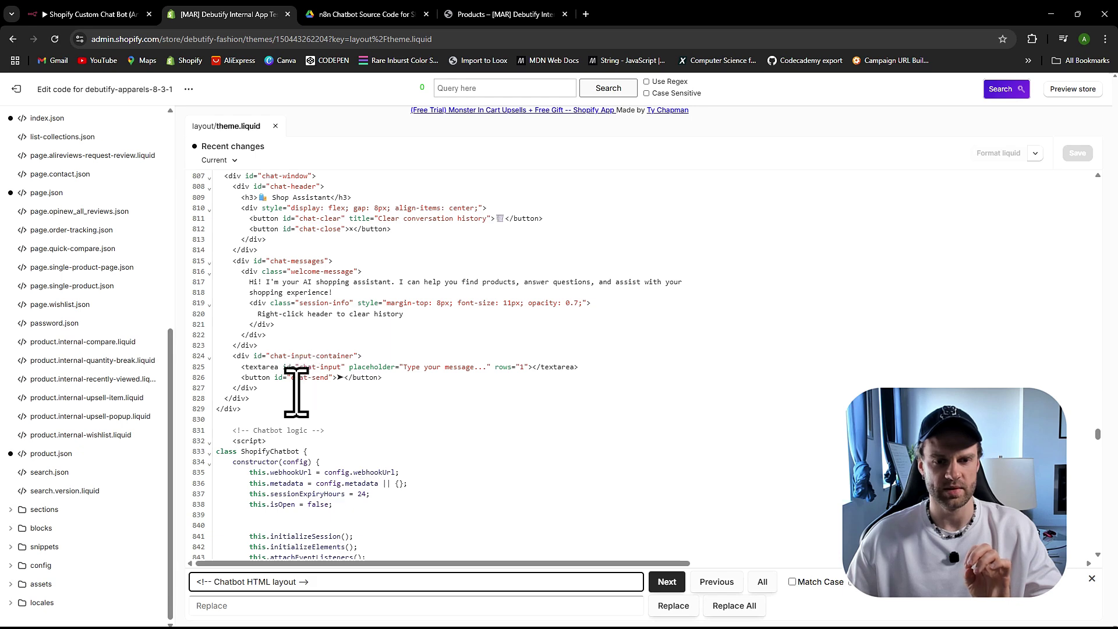
scroll(296, 393, "down", 20)
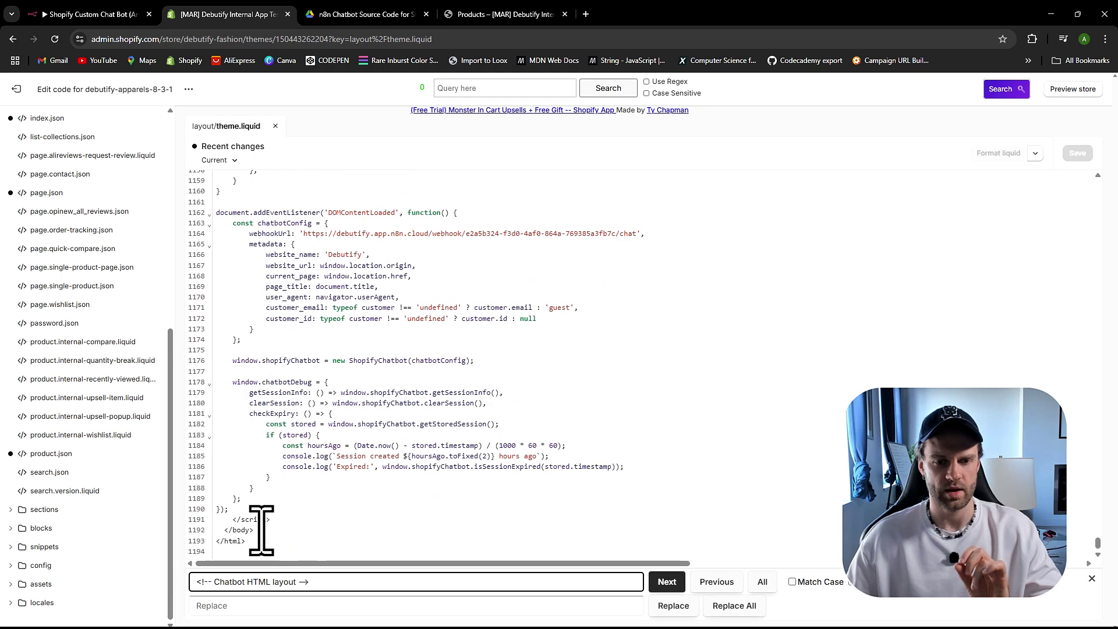
left_click(254, 531)
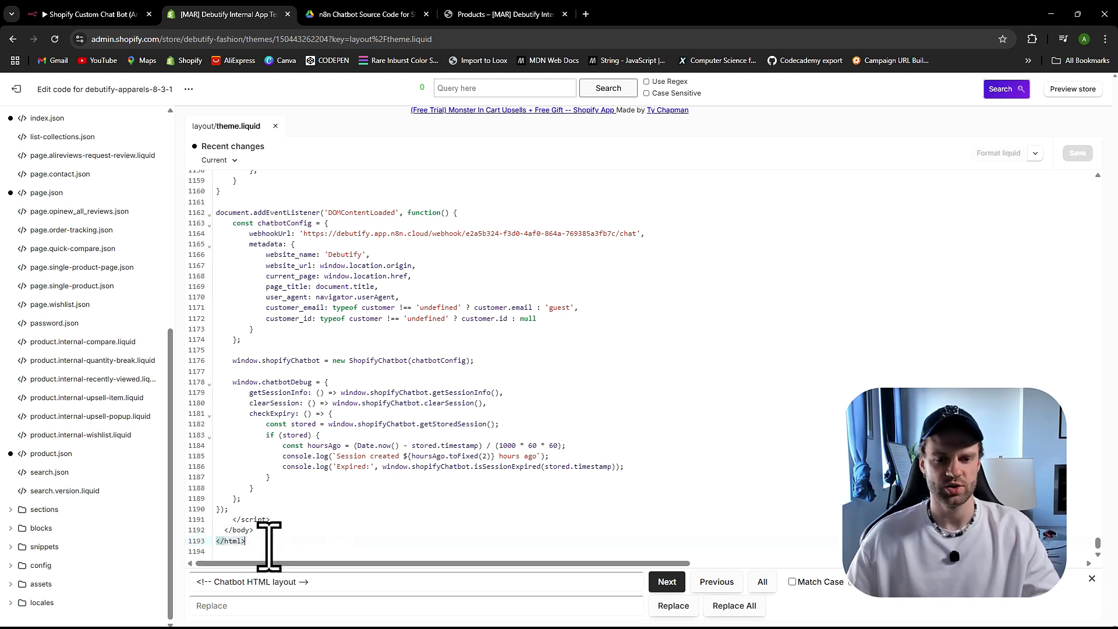
left_click(297, 531)
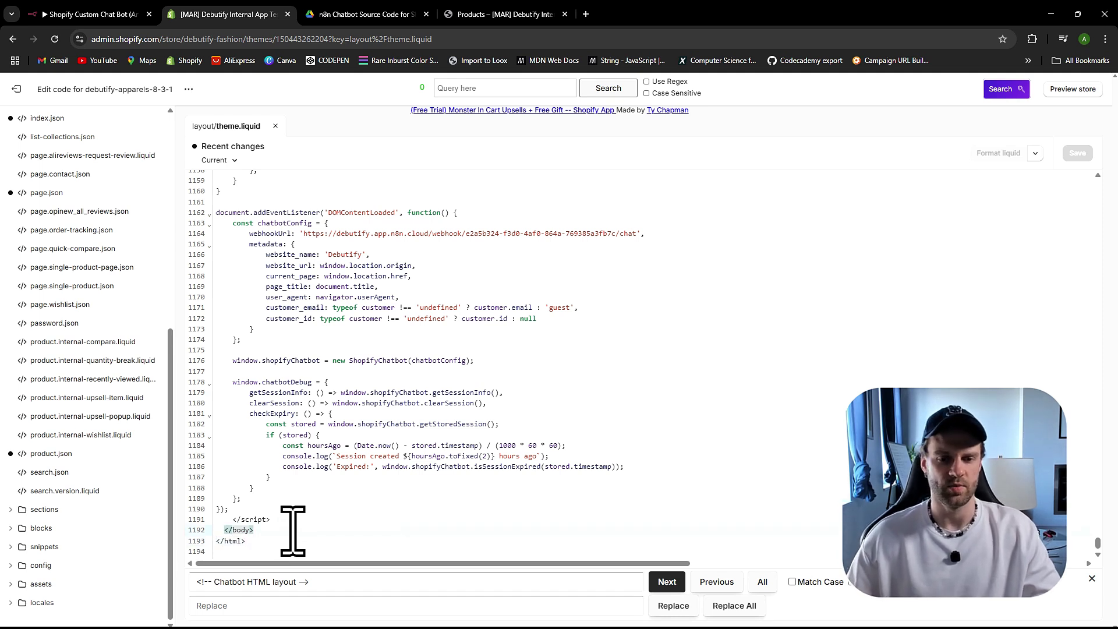
left_click(297, 520)
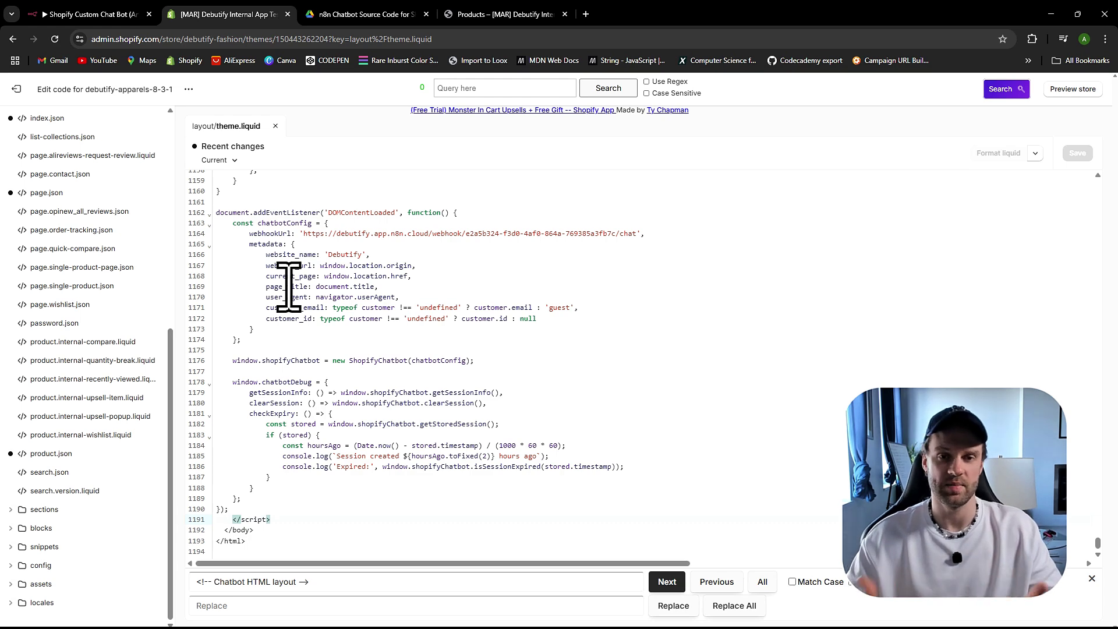
Step: Go back to the chatbot source code file and copy its "<!-- Chatbot logic -->" comment
scroll(289, 287, "up", 20)
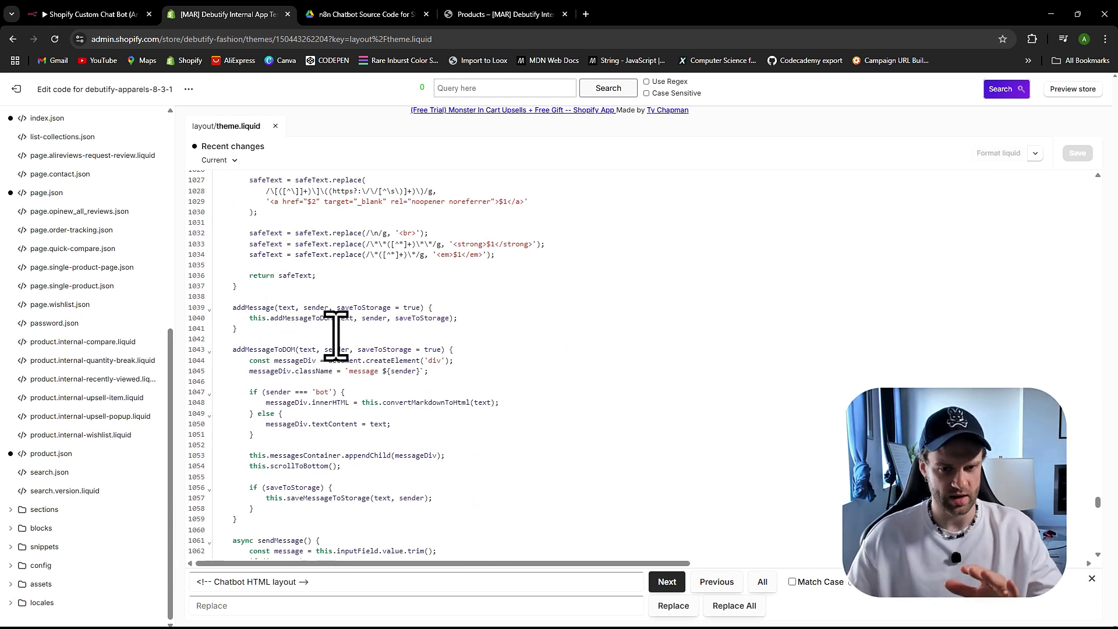
scroll(336, 344, "up", 12)
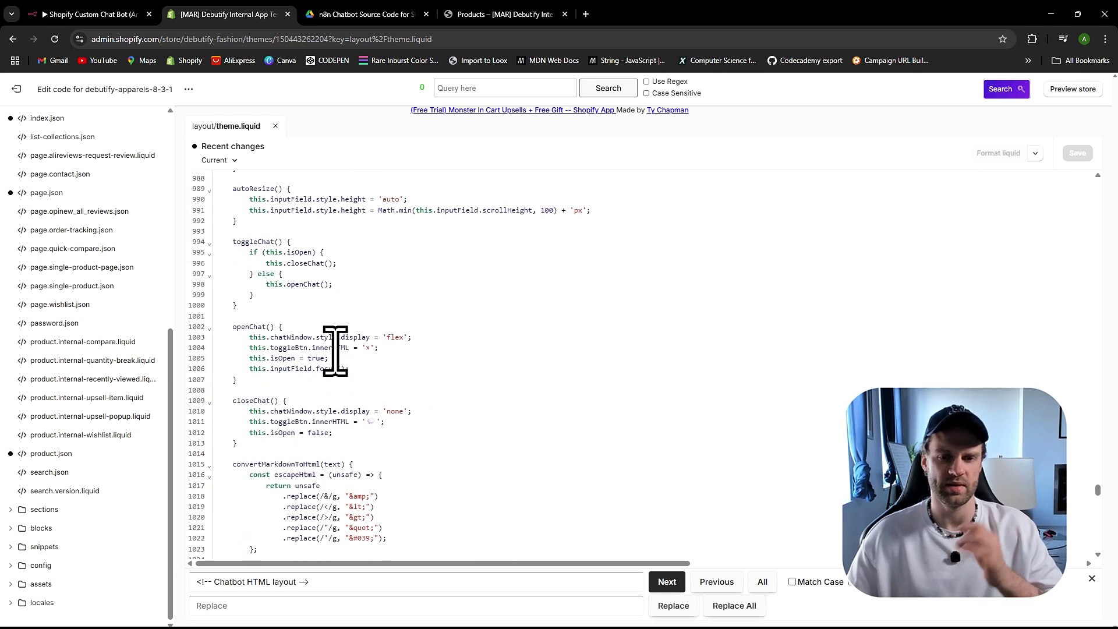
left_click(389, 14)
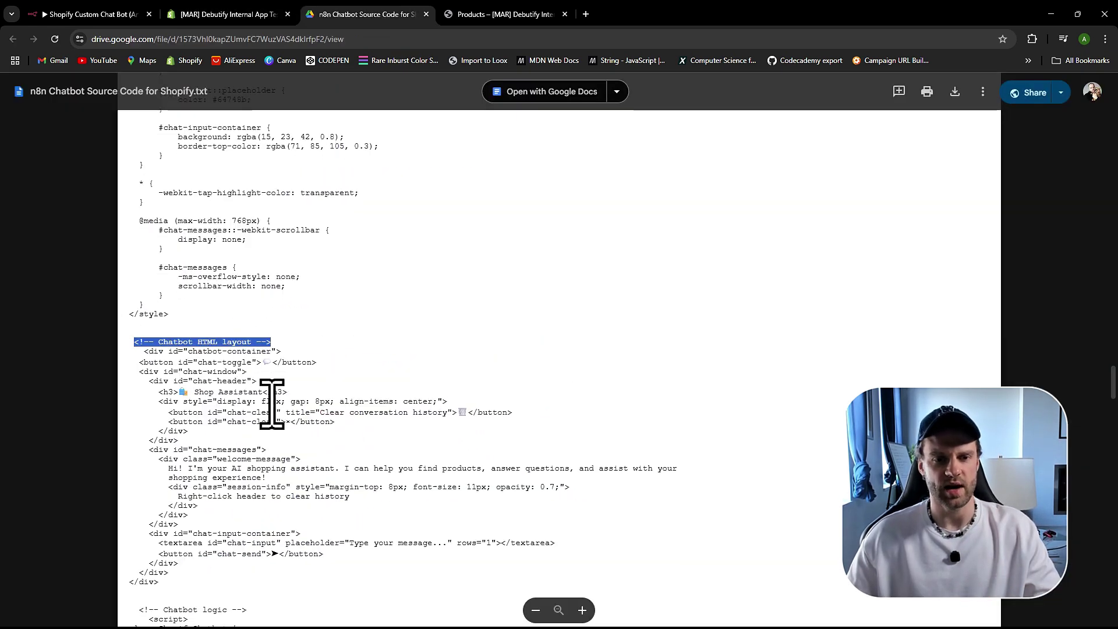
scroll(250, 425, "down", 4)
left_click_drag(131, 379, 252, 380)
left_click(286, 376)
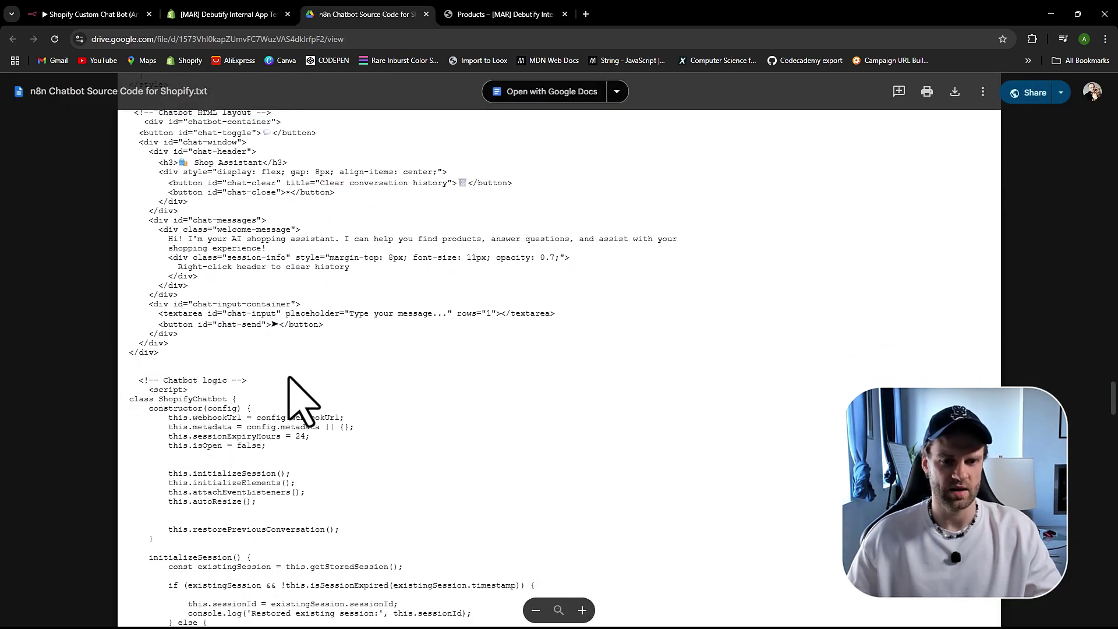
left_click_drag(139, 380, 274, 378)
key("ctrl+c")
Step: Return to the Shopify code editor, find "<!-- Chatbot logic -->" in theme.liquid, and check its position below the chatbot HTML layout
left_click(216, 10)
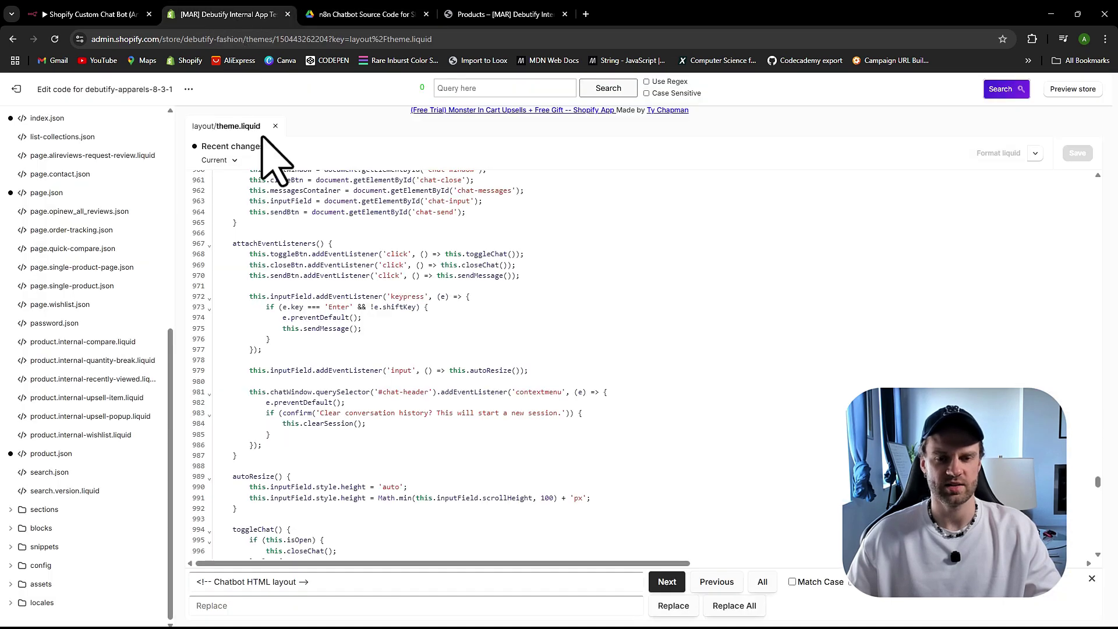
left_click(360, 320)
key("ctrl+f")
key("ctrl+v")
key("Return")
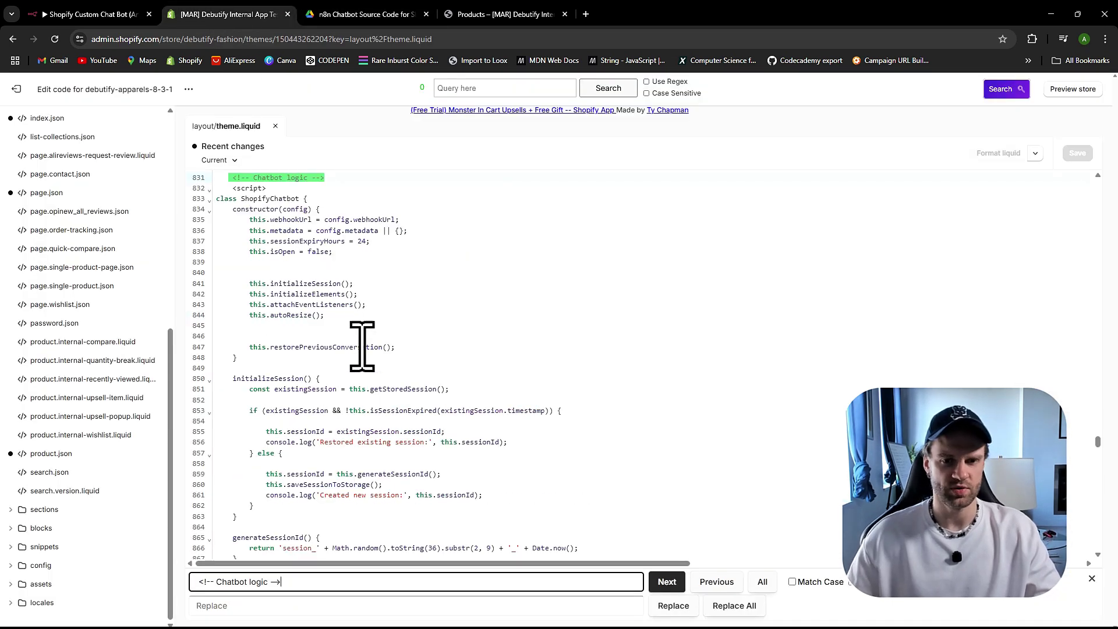
scroll(361, 347, "up", 3)
scroll(310, 357, "up", 2)
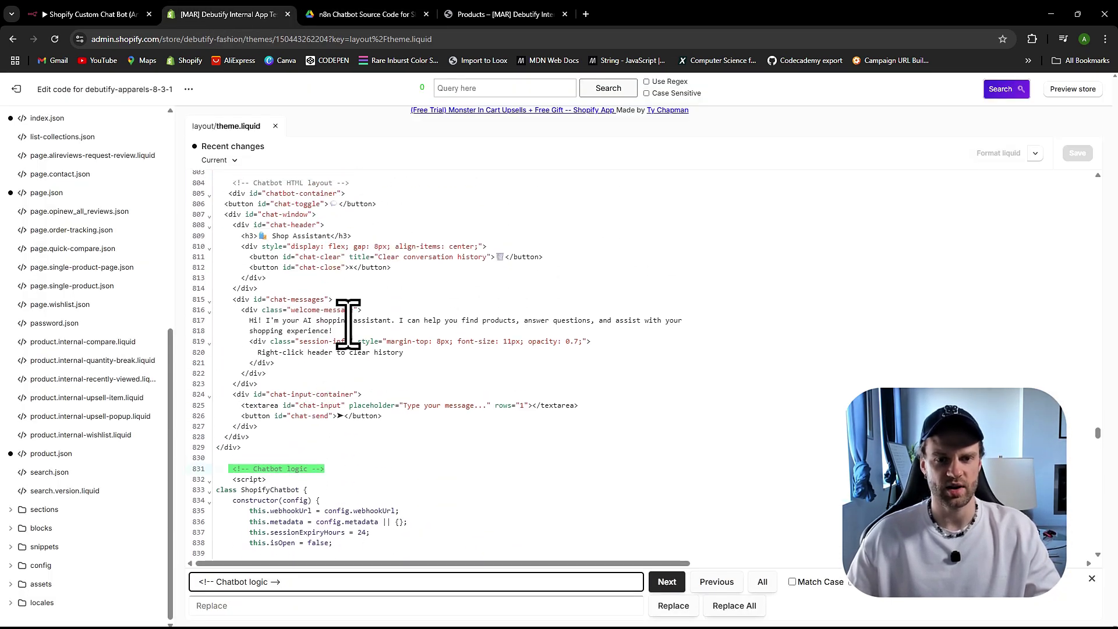
Step: Examine the "<!-- Chatbot HTML layout -->" block in theme.liquid and where the "<!-- Chatbot logic -->" script begins beneath it
scroll(350, 320, "up", 2)
scroll(293, 350, "down", 1)
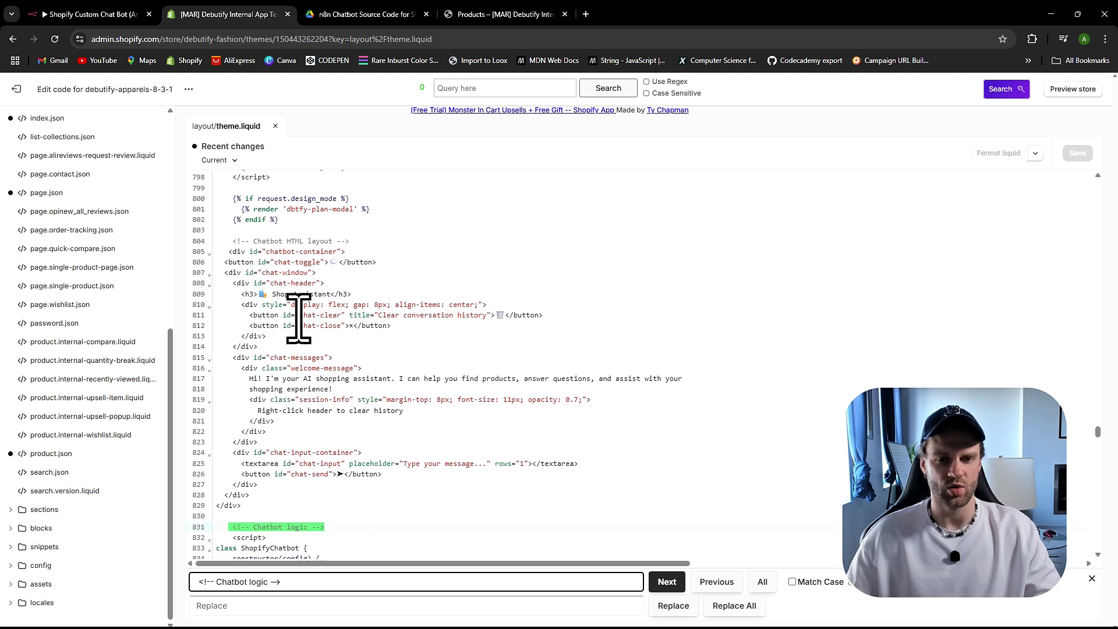
left_click_drag(233, 241, 413, 240)
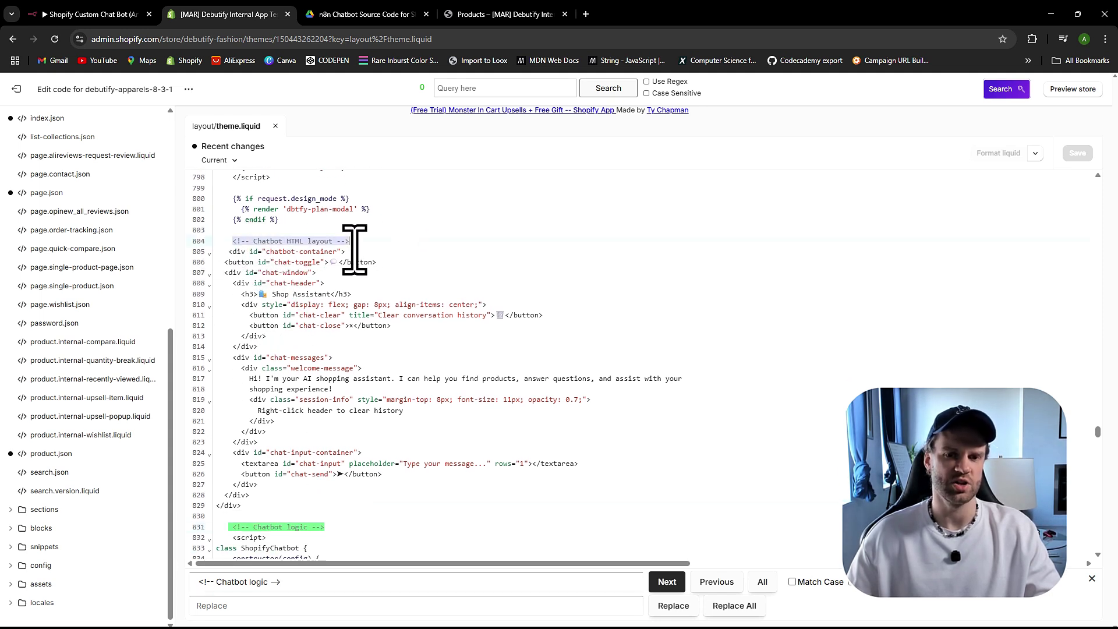
left_click(354, 253)
scroll(308, 326, "down", 1)
scroll(308, 329, "down", 1)
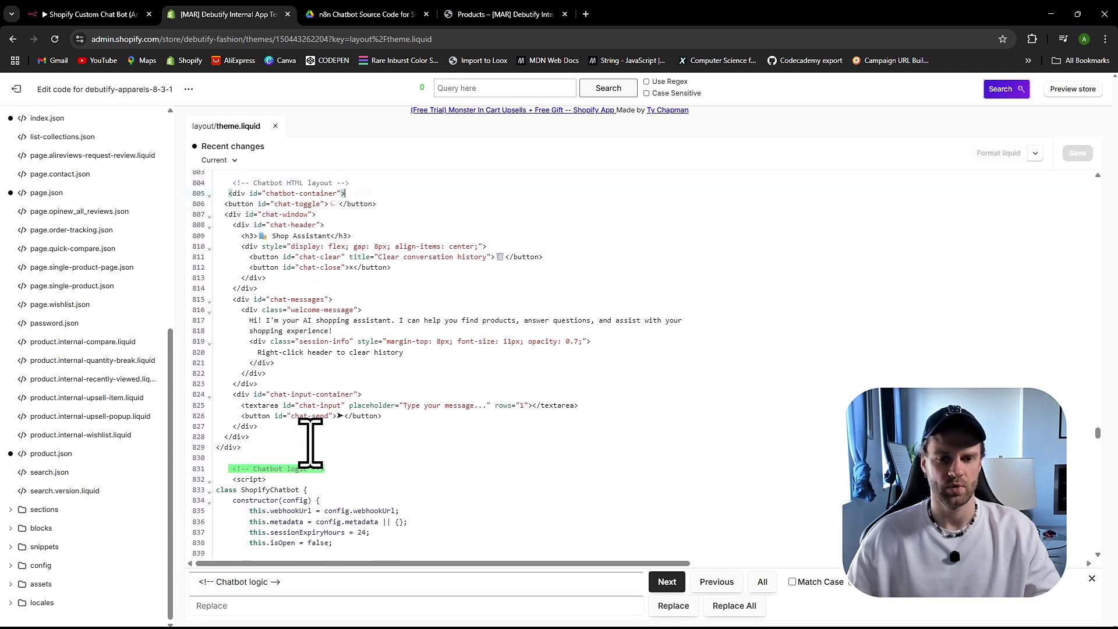
left_click(226, 459)
left_click(352, 472)
scroll(351, 472, "down", 1)
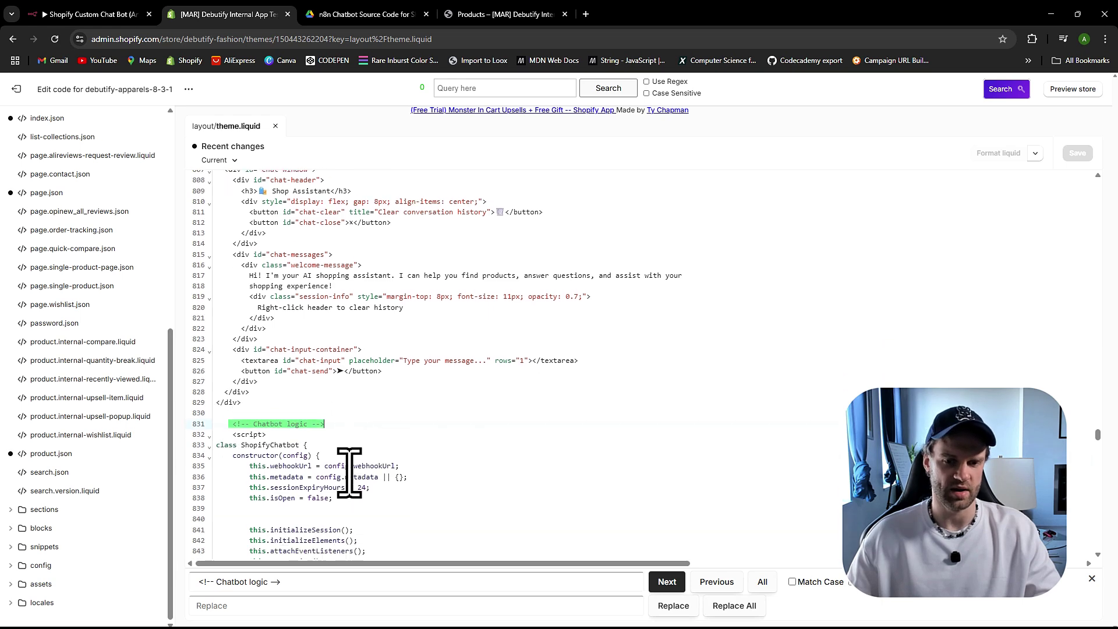
scroll(348, 469, "up", 2)
scroll(256, 364, "down", 2)
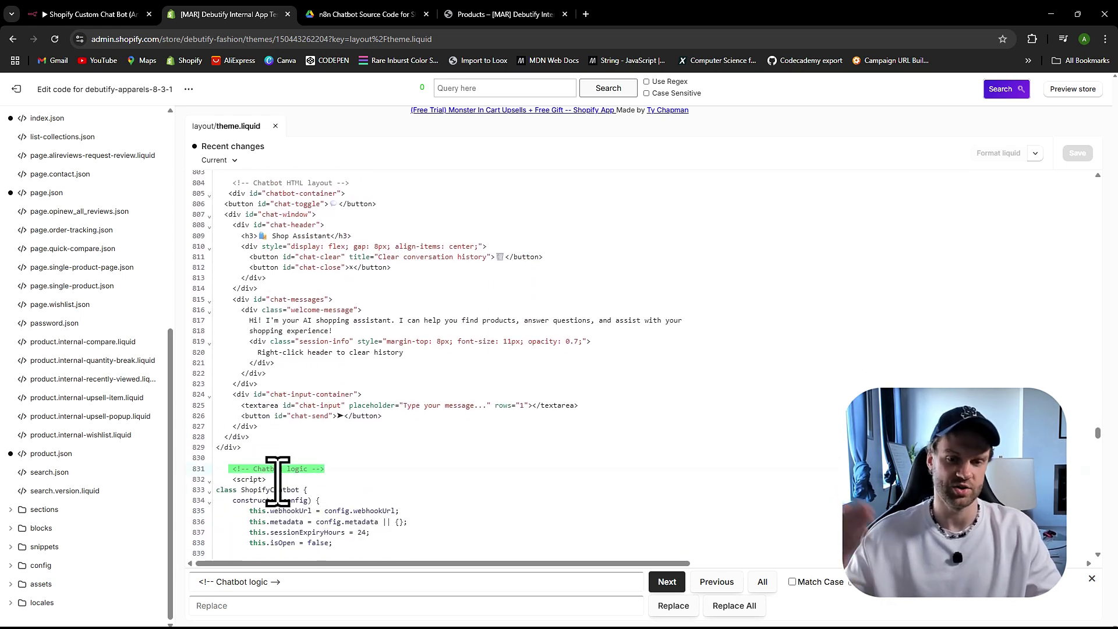
scroll(278, 481, "up", 4)
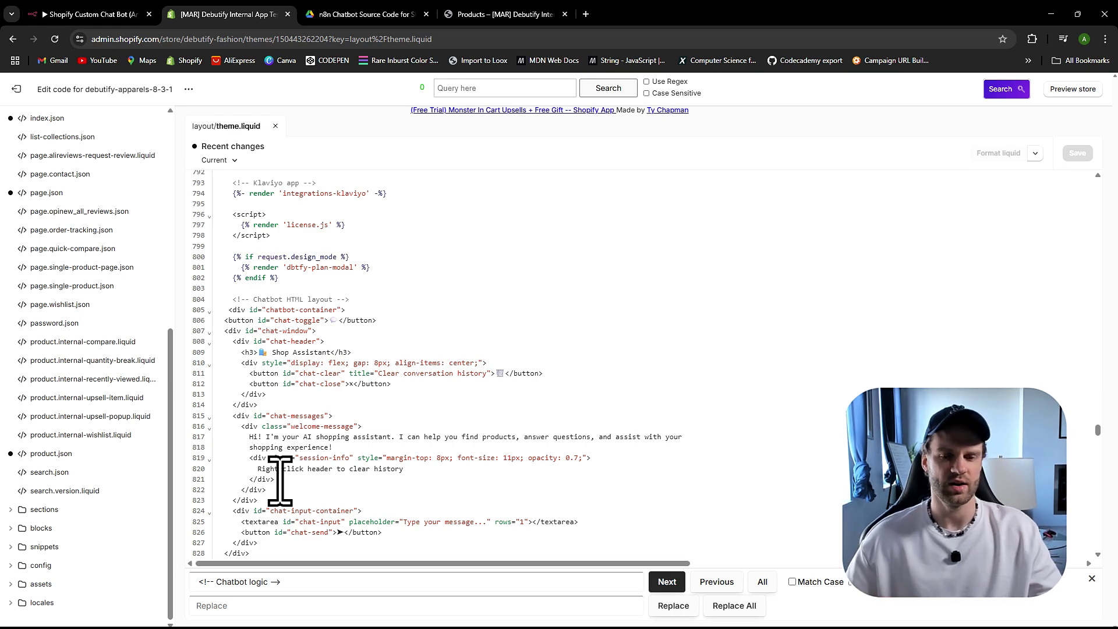
Step: Skim the chatbot script's session, storage and chat window functions in theme.liquid, and return to the "<!-- Chatbot logic -->" comment
scroll(324, 394, "down", 10)
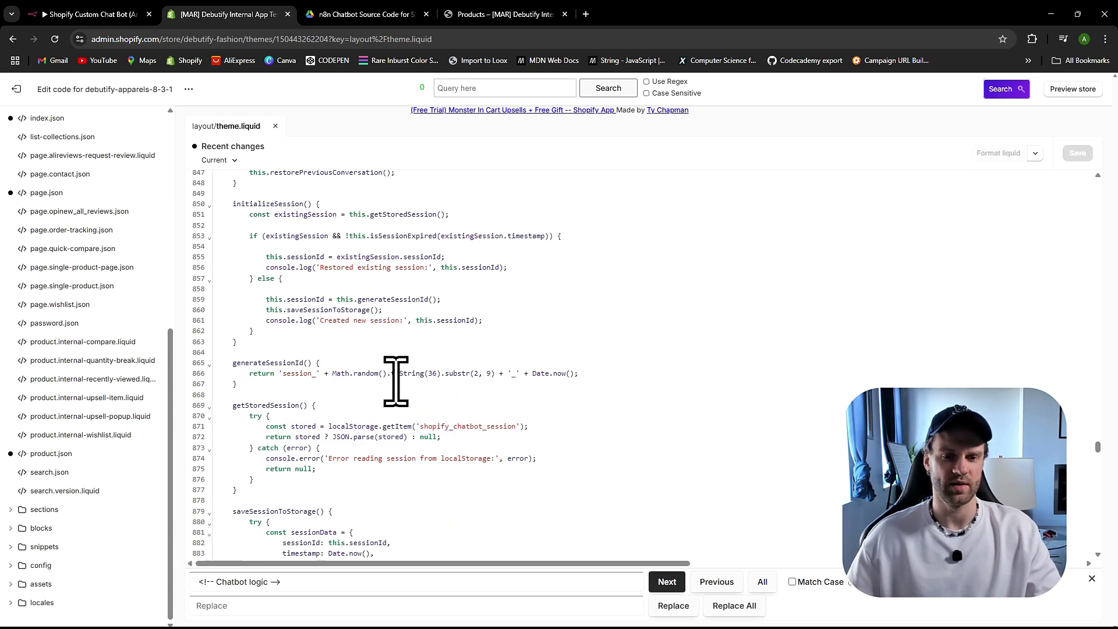
scroll(394, 375, "down", 5)
scroll(380, 390, "down", 20)
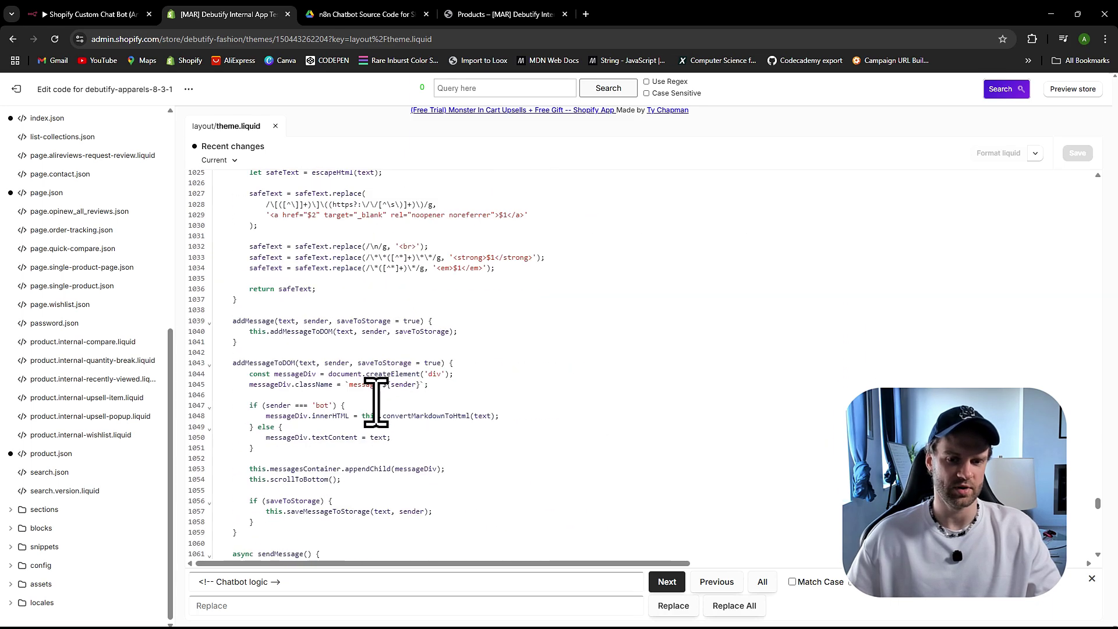
scroll(374, 404, "up", 20)
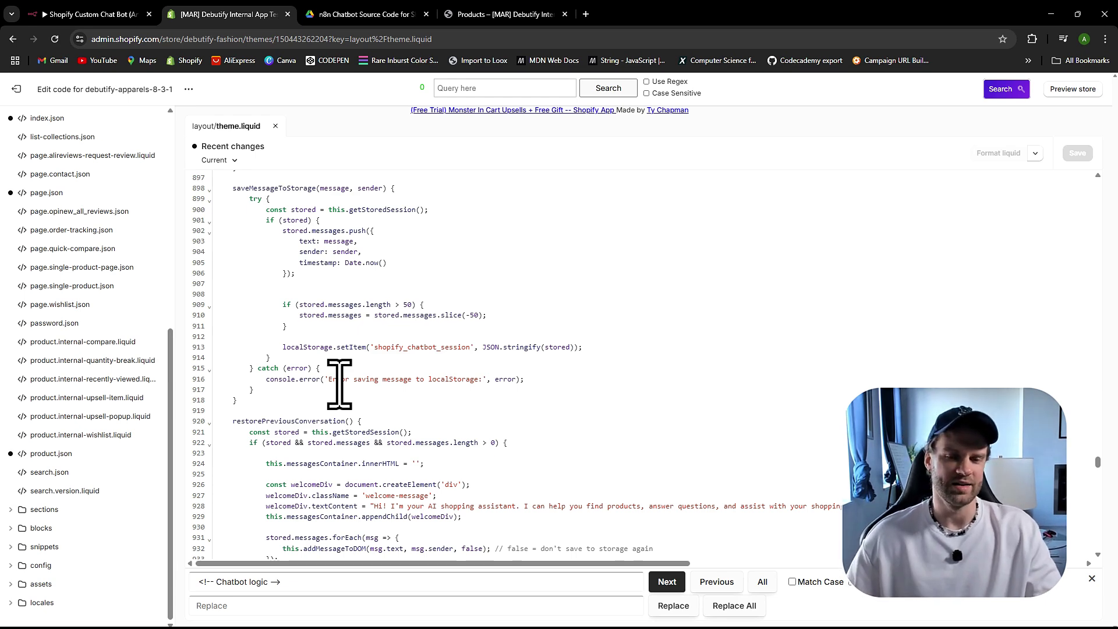
left_click(280, 400)
scroll(280, 402, "down", 2)
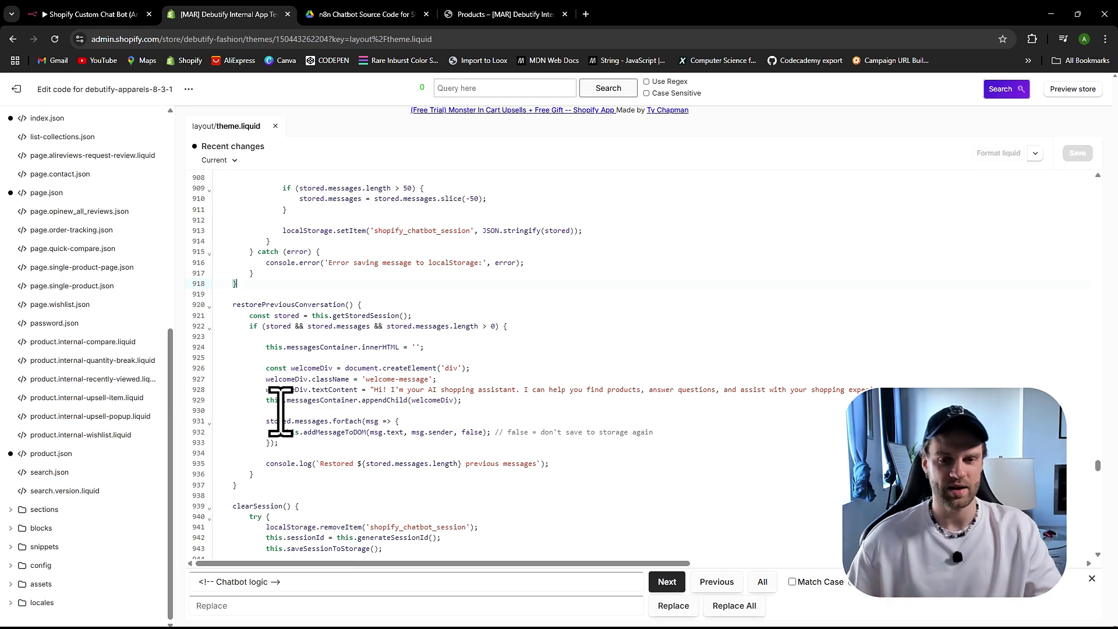
scroll(281, 411, "down", 2)
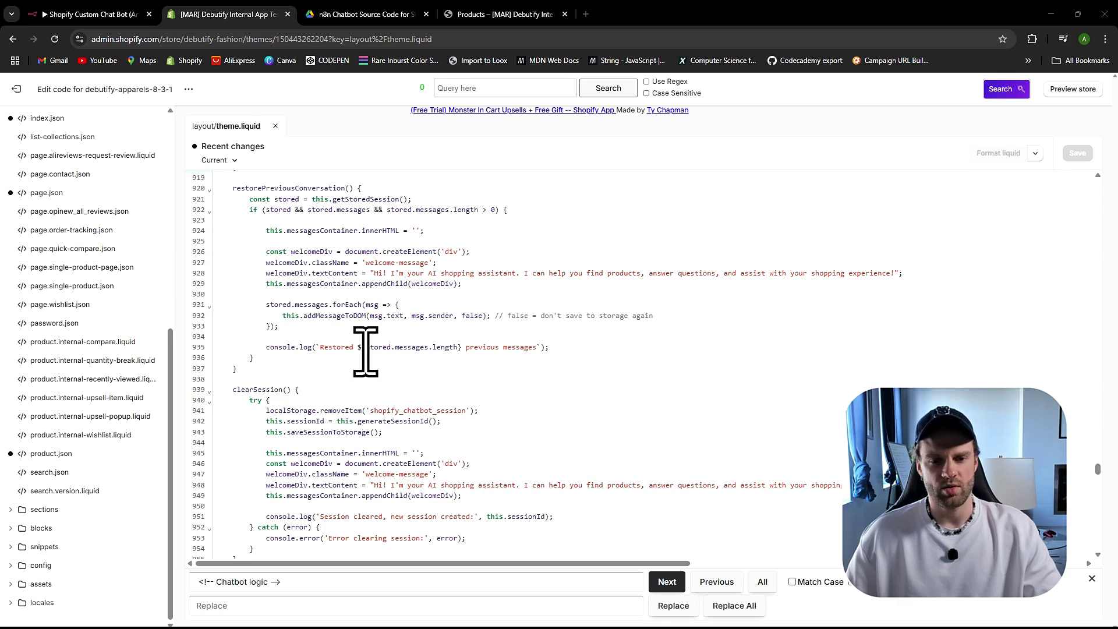
scroll(357, 367, "down", 6)
scroll(356, 368, "down", 10)
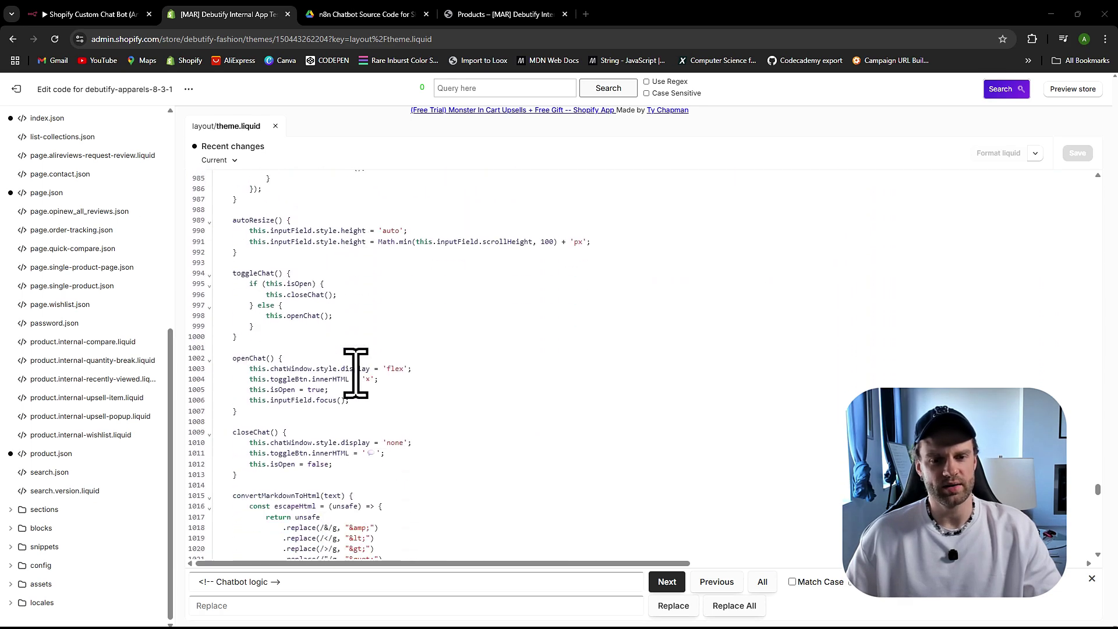
scroll(378, 373, "up", 7)
scroll(384, 373, "up", 10)
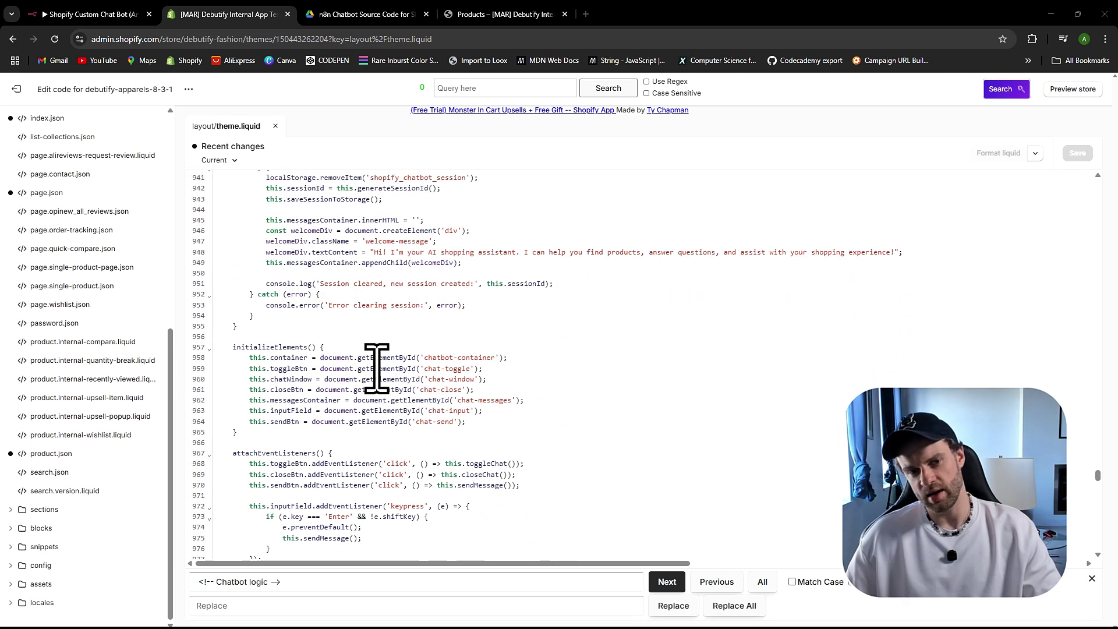
scroll(377, 368, "up", 12)
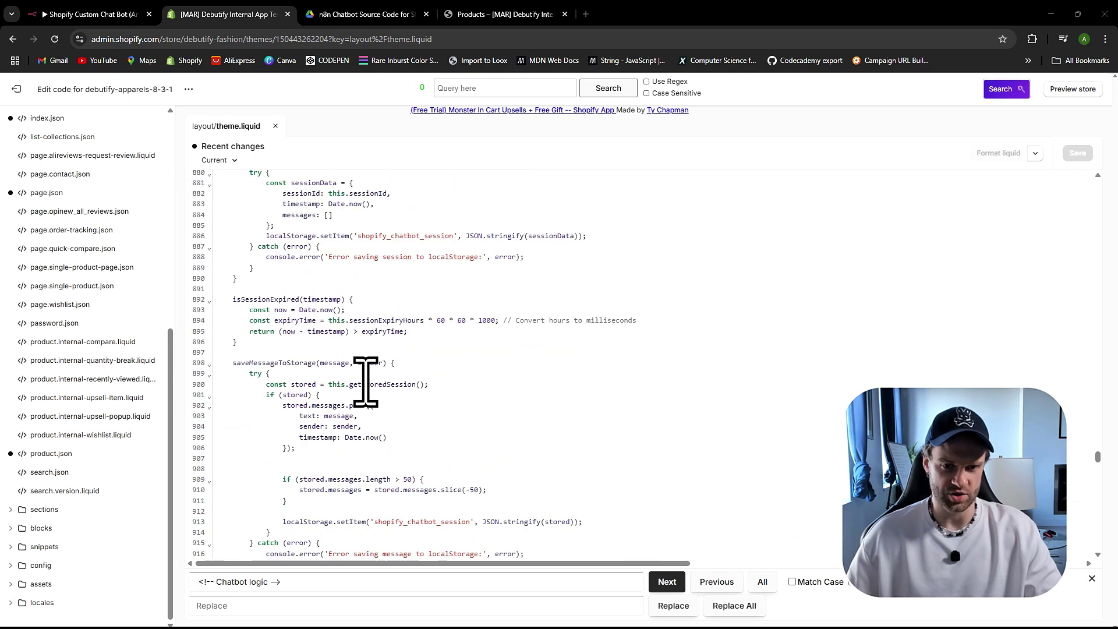
scroll(352, 383, "up", 3)
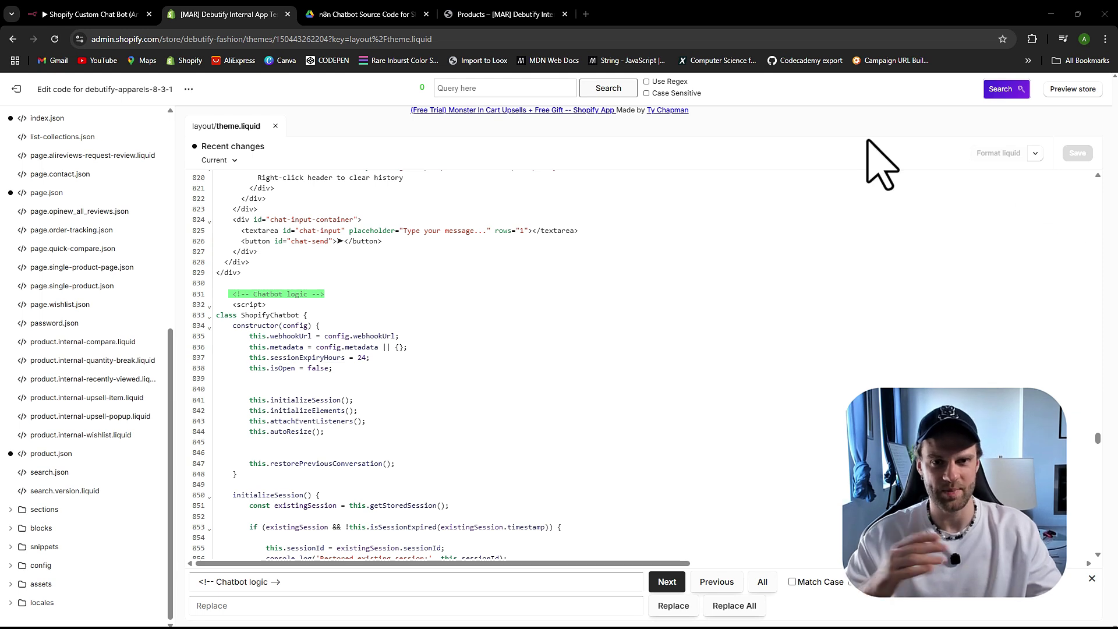
Step: Save theme.liquid with the chatbot code in place
left_click(1055, 219)
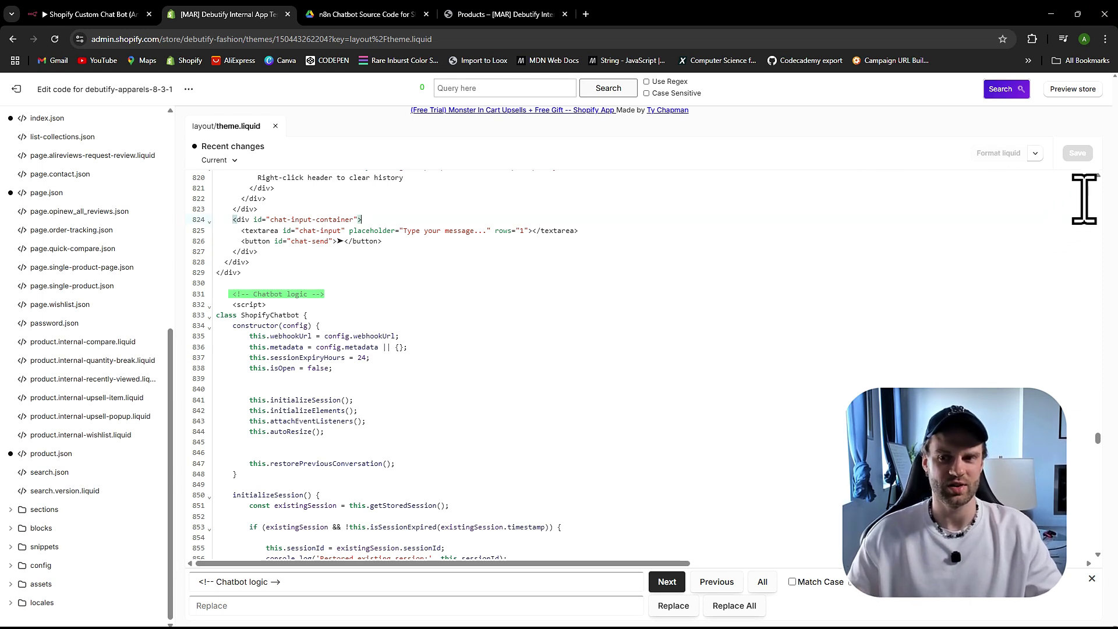
left_click(1078, 154)
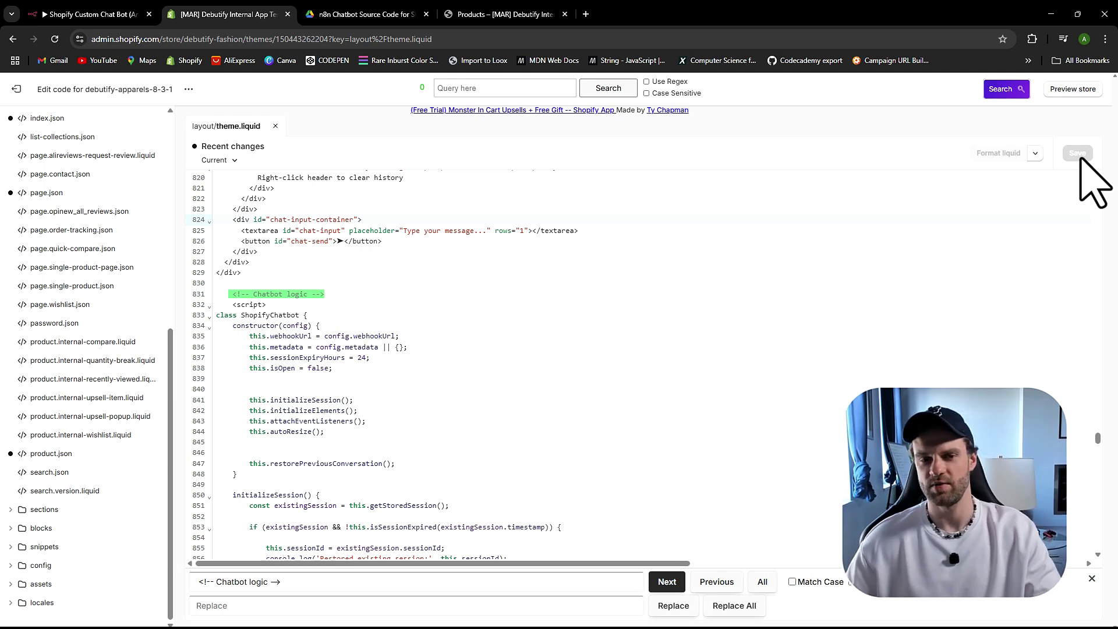
left_click(279, 272)
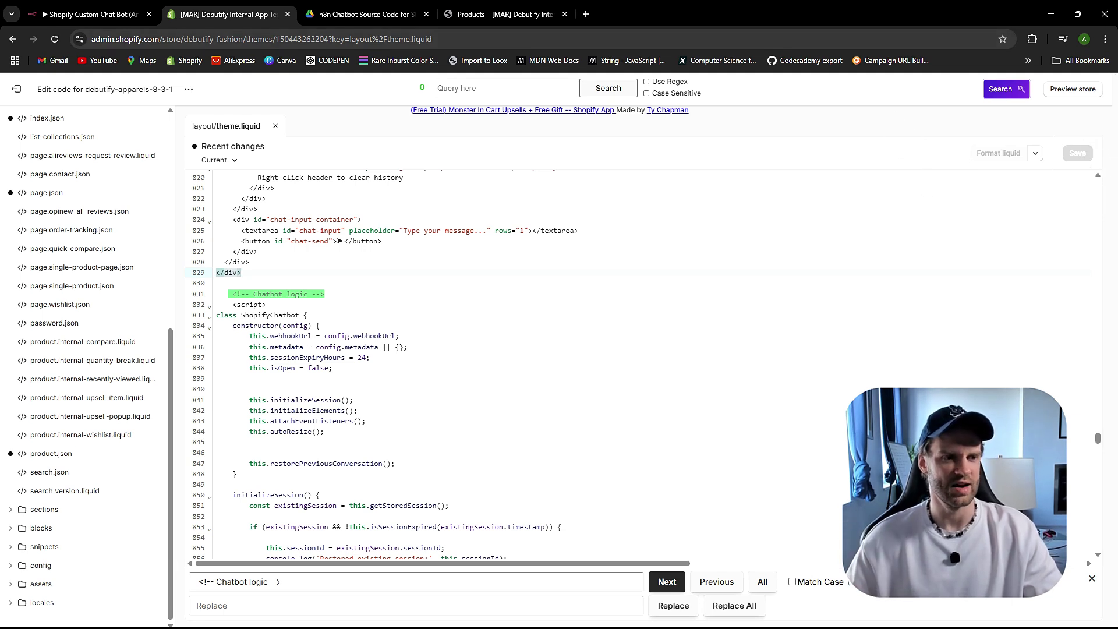
Step: Examine the start of the chatbot script: the <script> tag, the ShopifyChatbot class and the constructor's webhookUrl assignment
scroll(424, 250, "down", 1)
left_click_drag(232, 236, 321, 236)
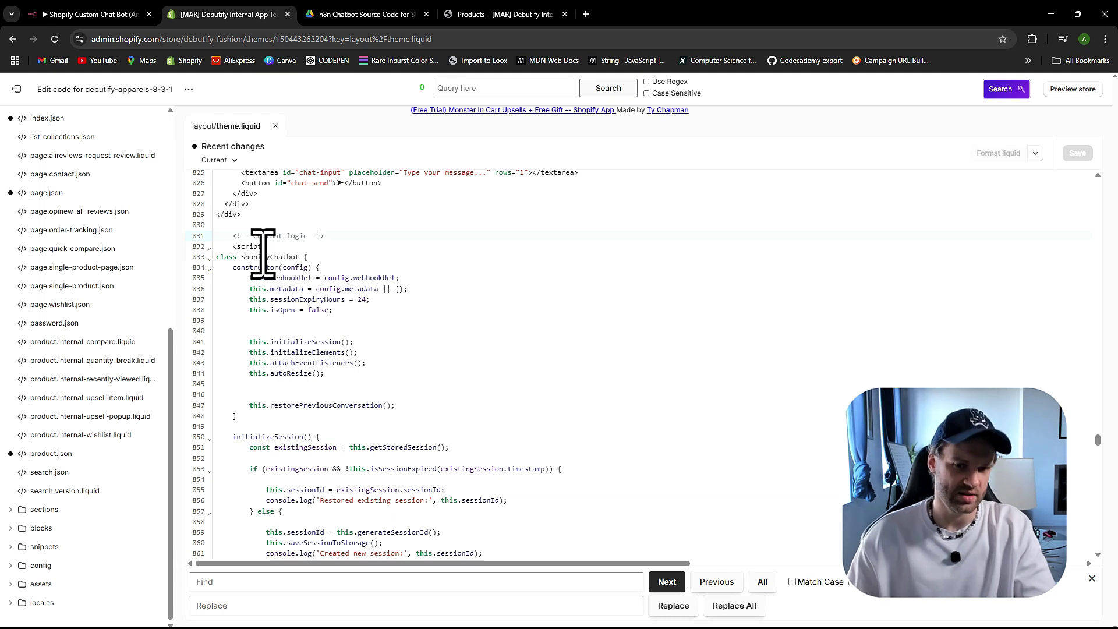
left_click(236, 247)
left_click(316, 249)
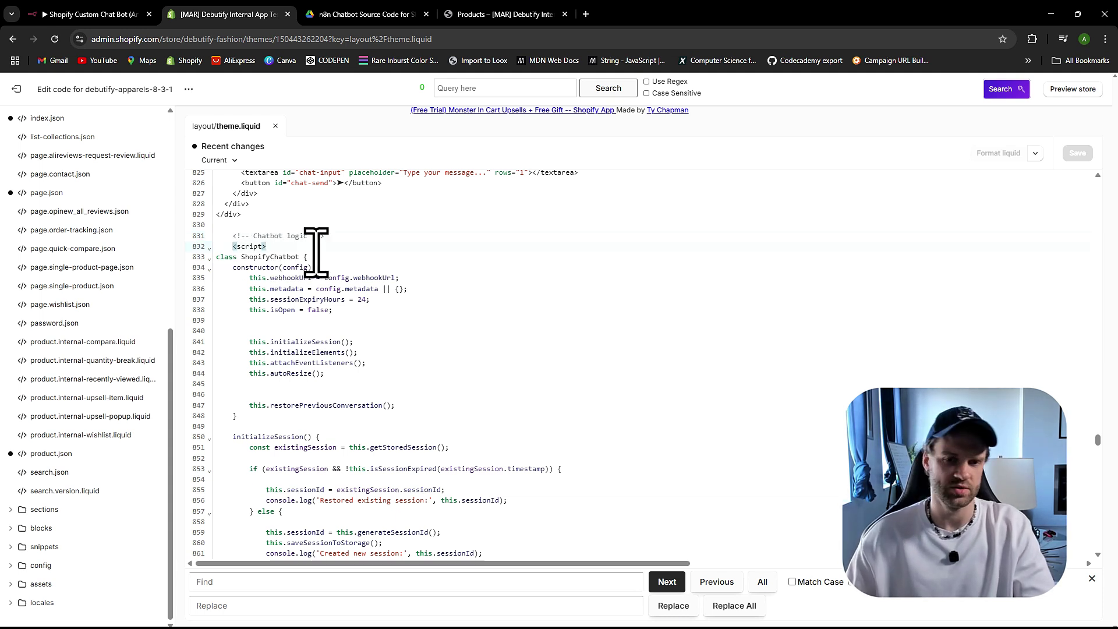
scroll(316, 250, "down", 1)
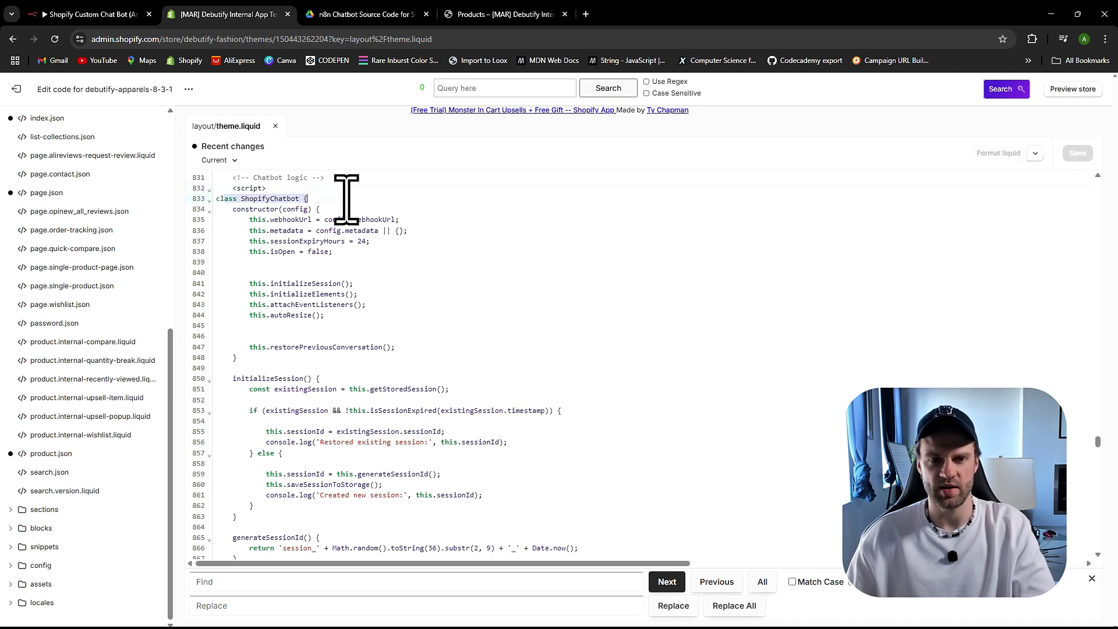
left_click(323, 220)
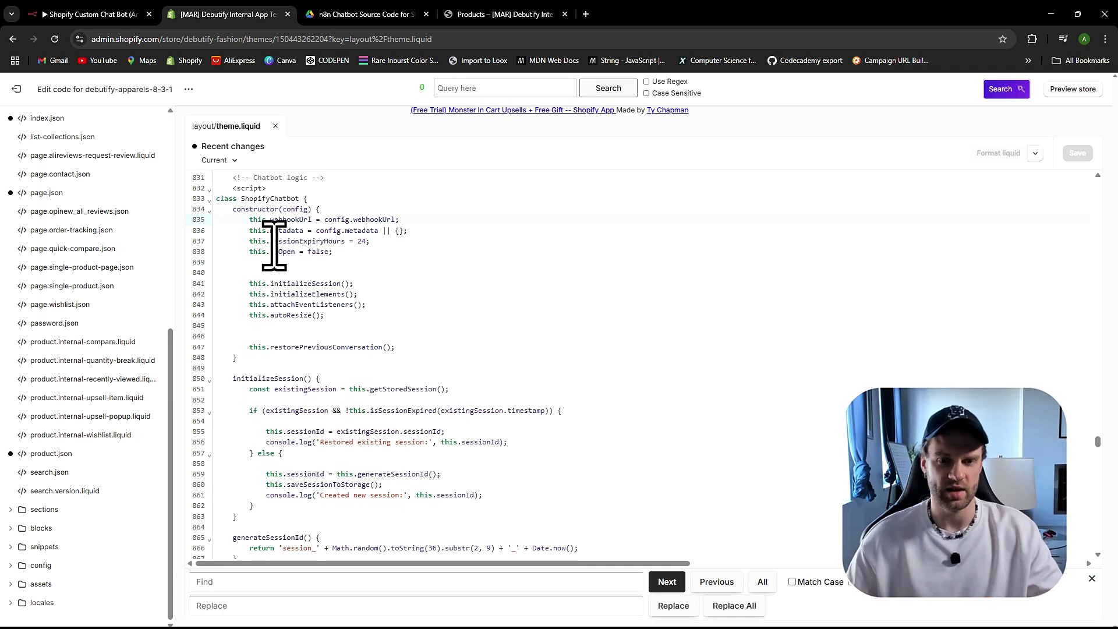
left_click_drag(247, 219, 397, 221)
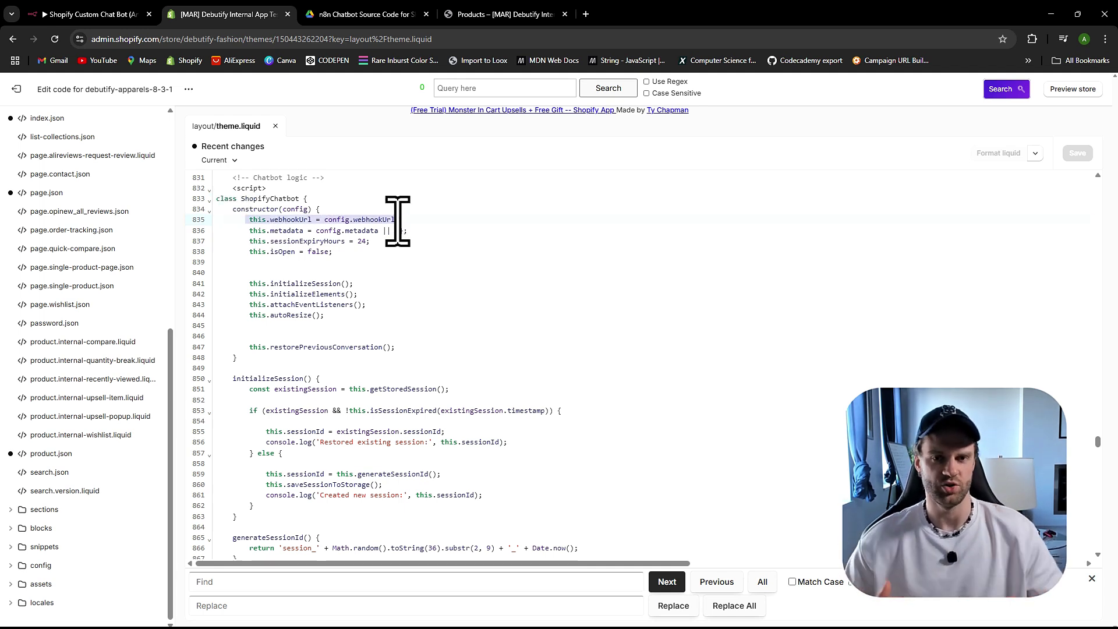
Step: Examine the constructor's initializeSession, initializeElements, attachEventListeners and autoResize calls one by one
scroll(387, 297, "down", 1)
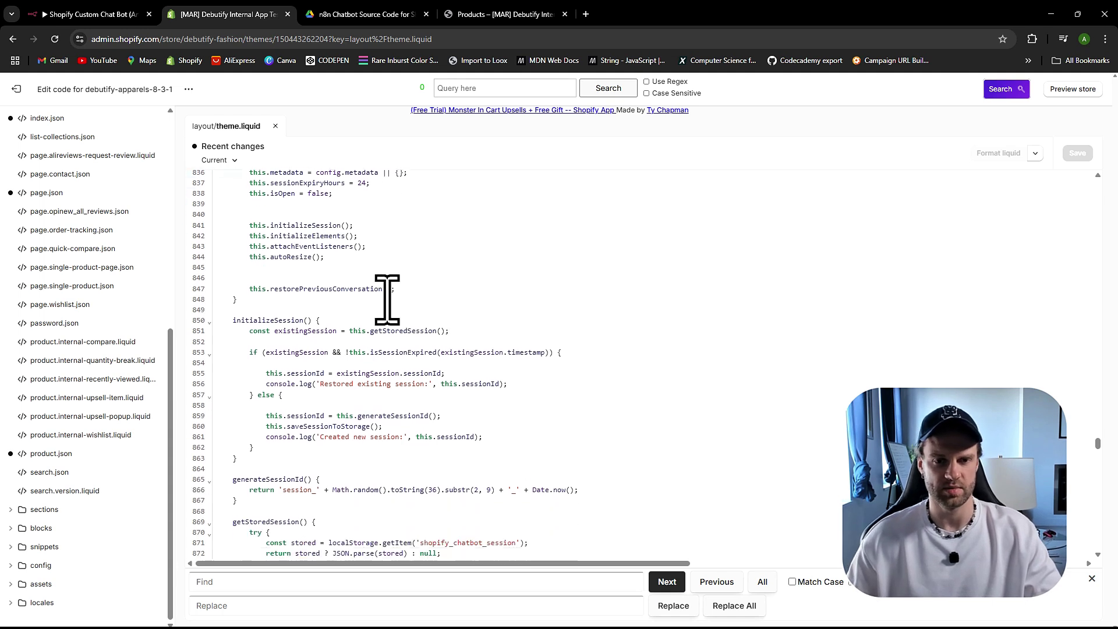
scroll(361, 306, "up", 1)
left_click(290, 299)
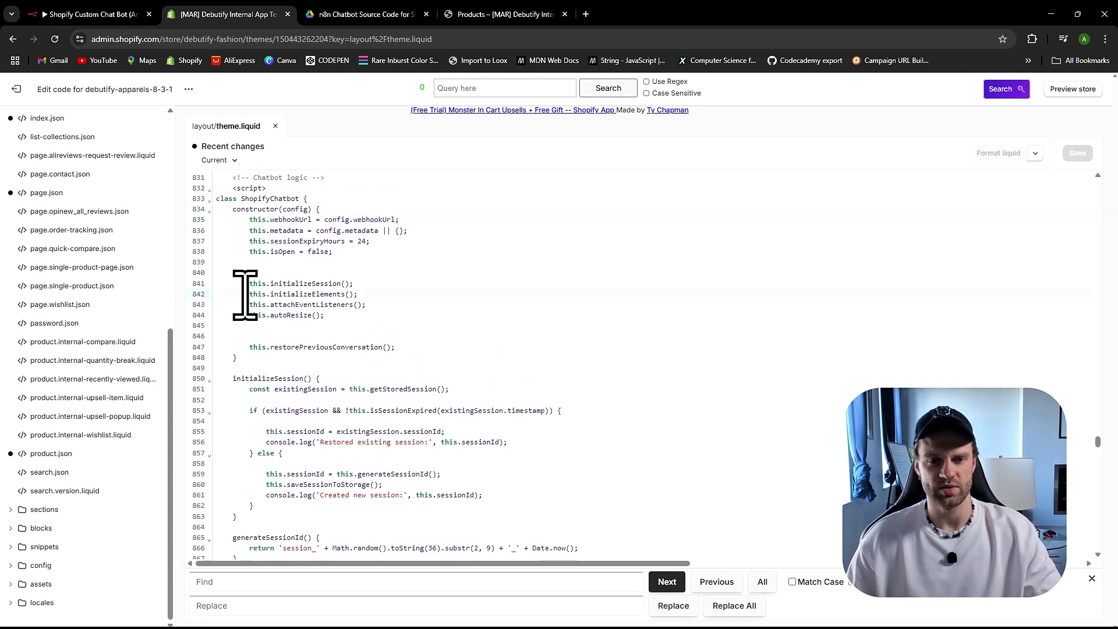
left_click_drag(247, 285, 387, 280)
left_click(373, 315)
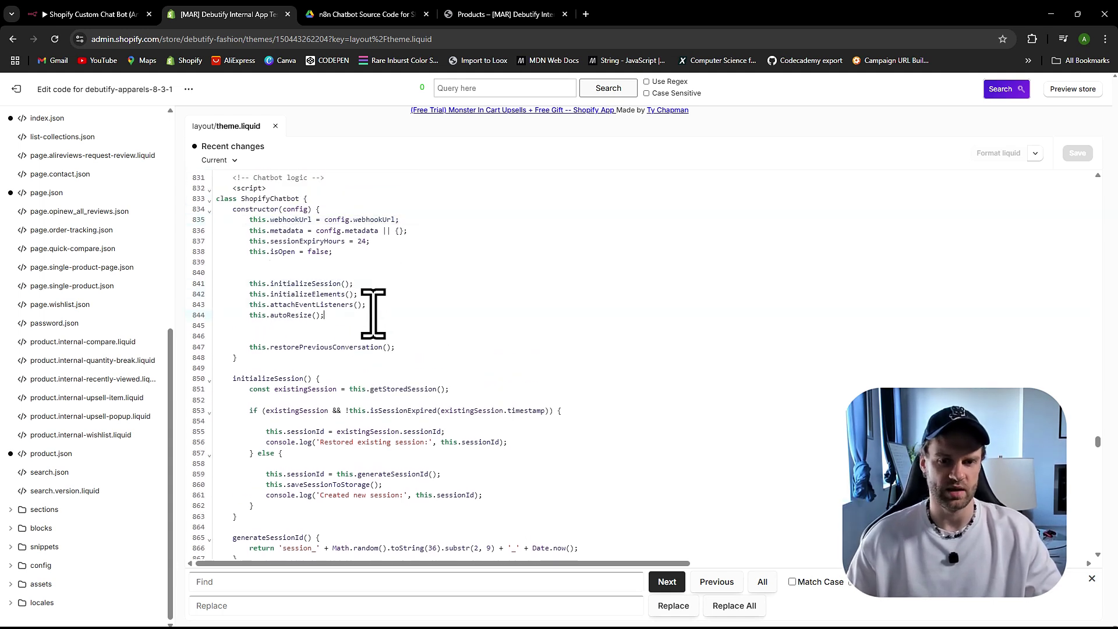
left_click_drag(249, 293, 439, 295)
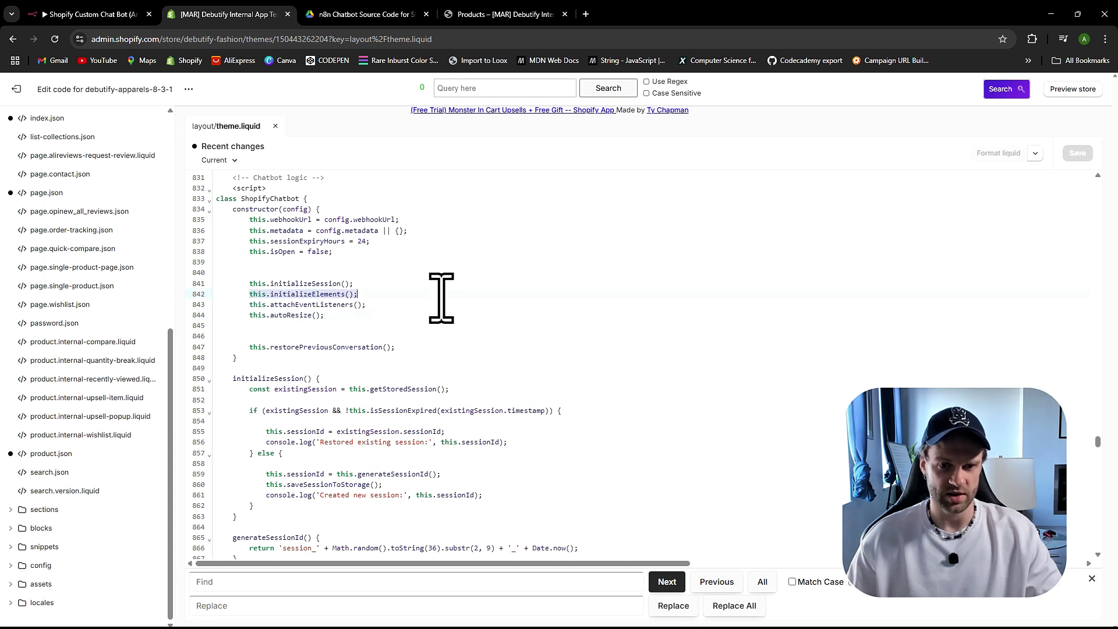
left_click(353, 318)
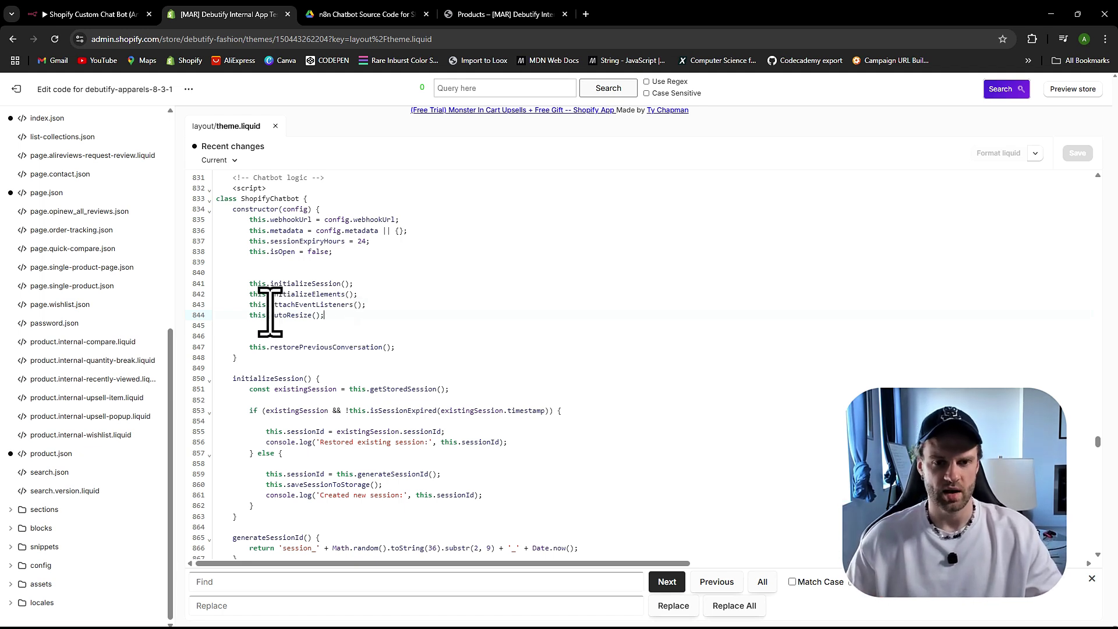
left_click_drag(245, 304, 399, 305)
left_click(360, 317)
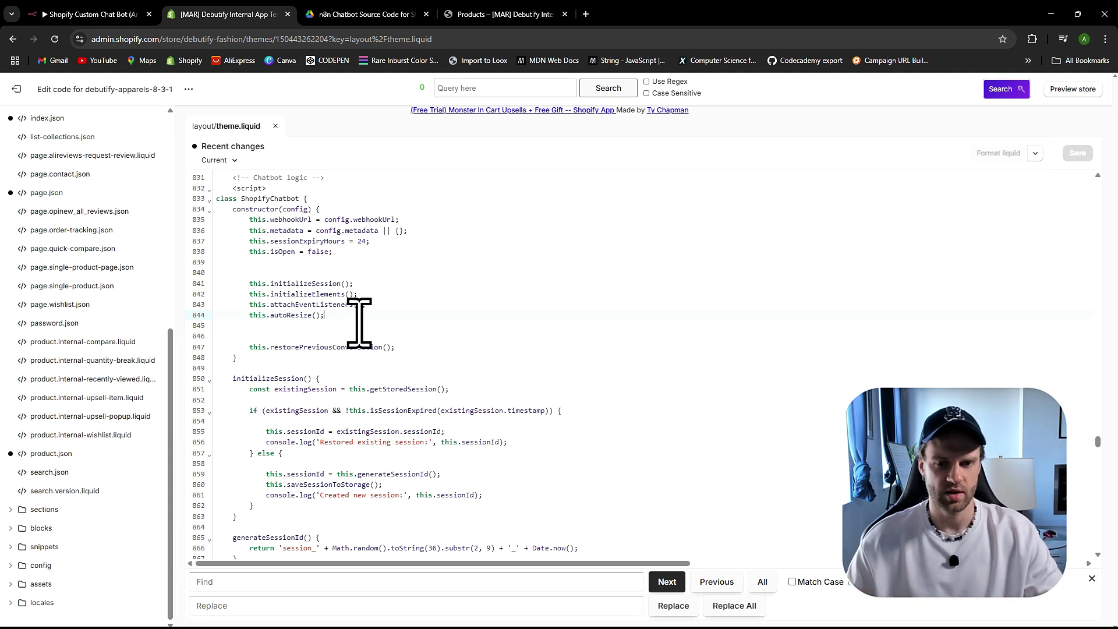
scroll(359, 323, "down", 1)
left_click(262, 257)
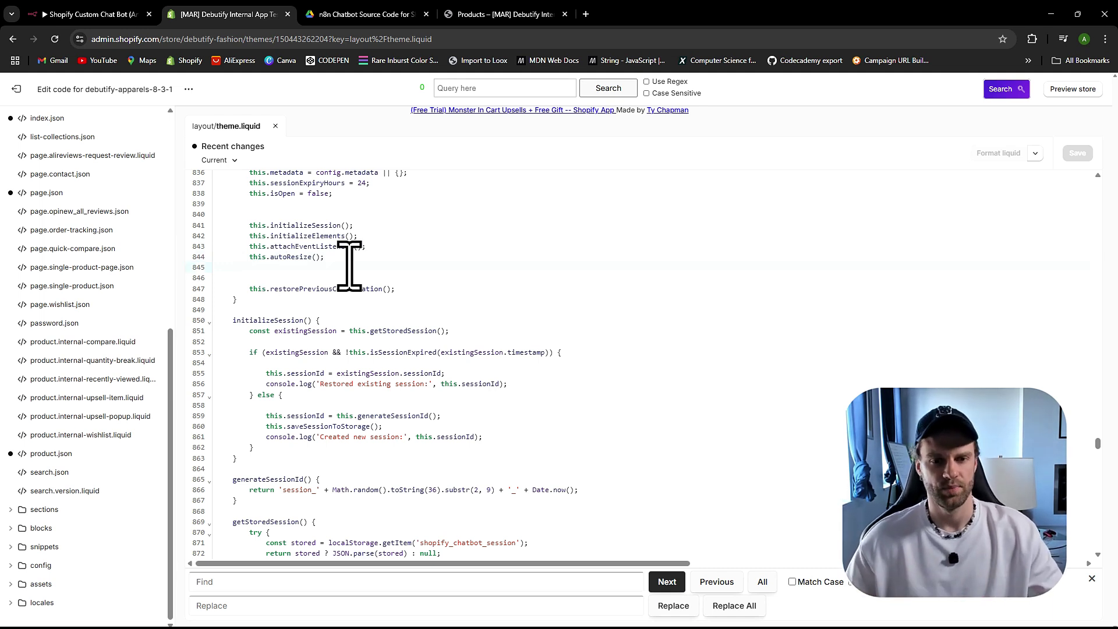
Step: Examine the session functions from initializeSession() down to clearSession(), and switch to the storefront's Products page showing the chatbot
scroll(349, 267, "down", 2)
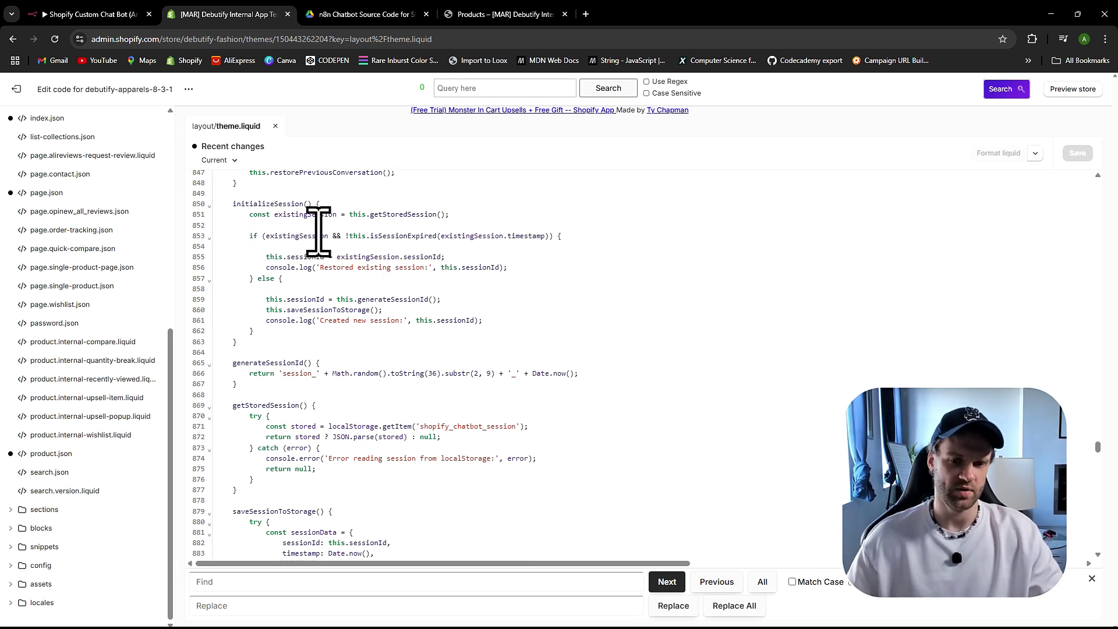
scroll(327, 303, "down", 1)
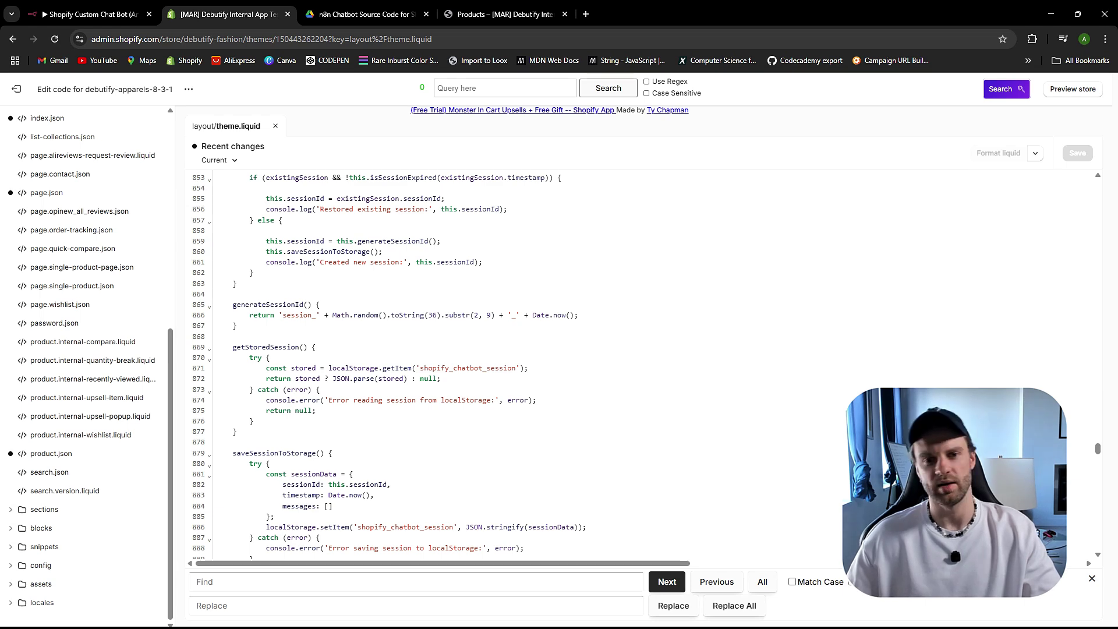
scroll(357, 249, "down", 10)
scroll(329, 291, "down", 1)
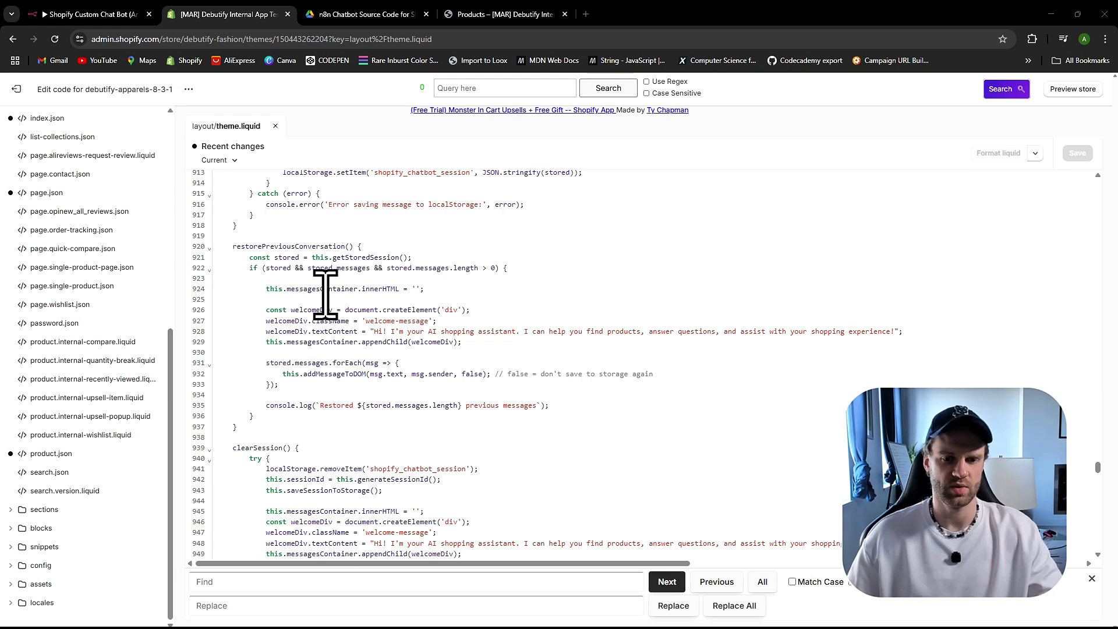
scroll(332, 281, "down", 4)
left_click_drag(233, 214, 331, 215)
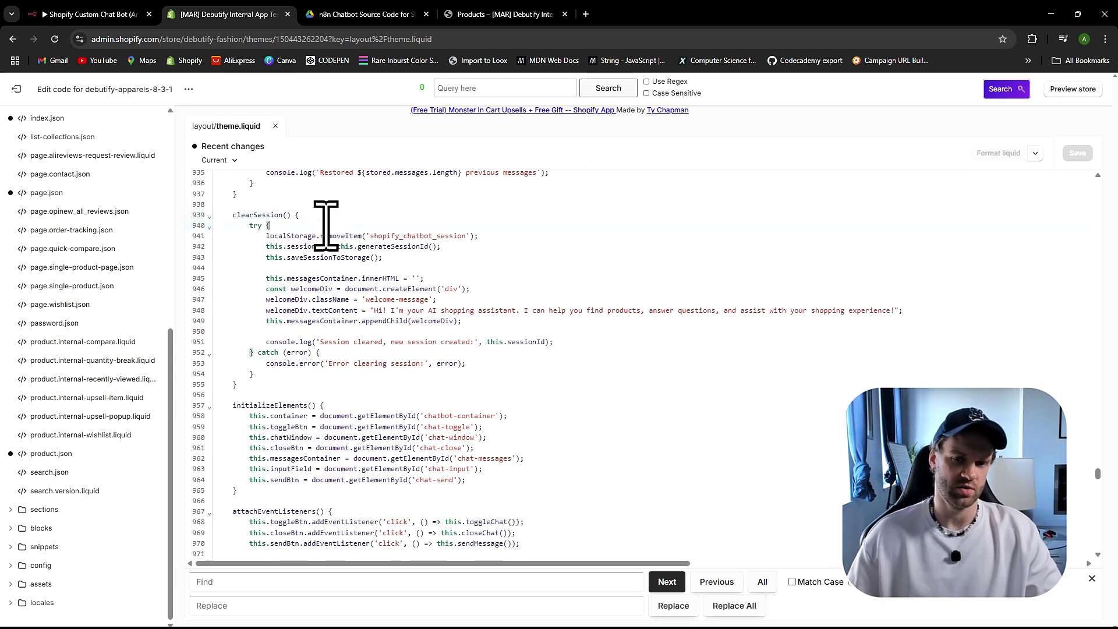
left_click(505, 14)
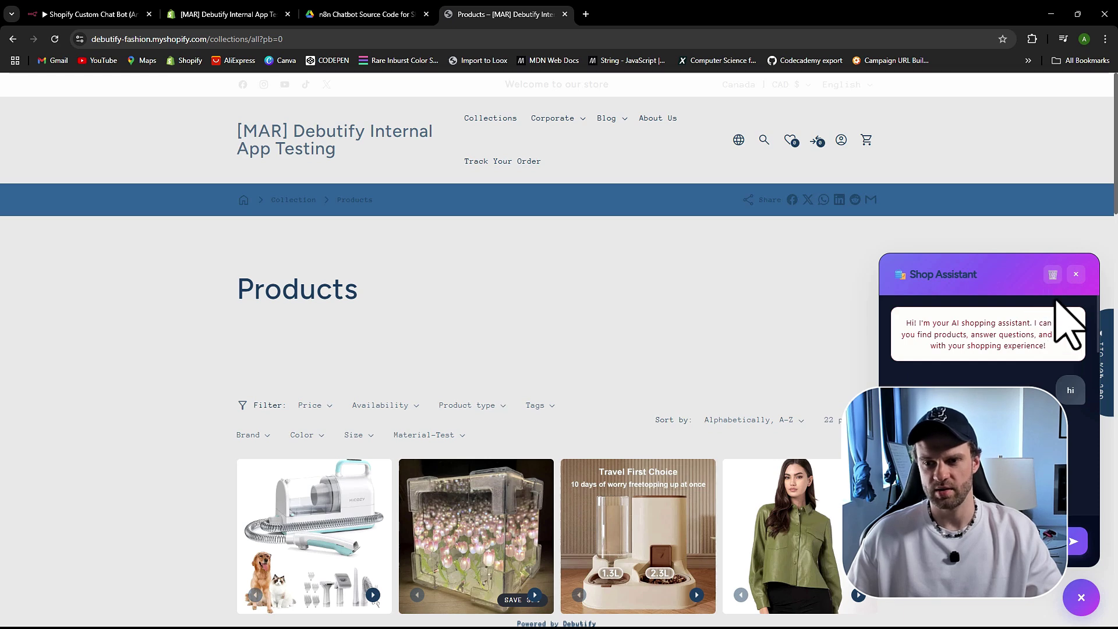
Step: Clear the Shop Assistant chatbot's conversation history and confirm starting a new session
left_click(1052, 283)
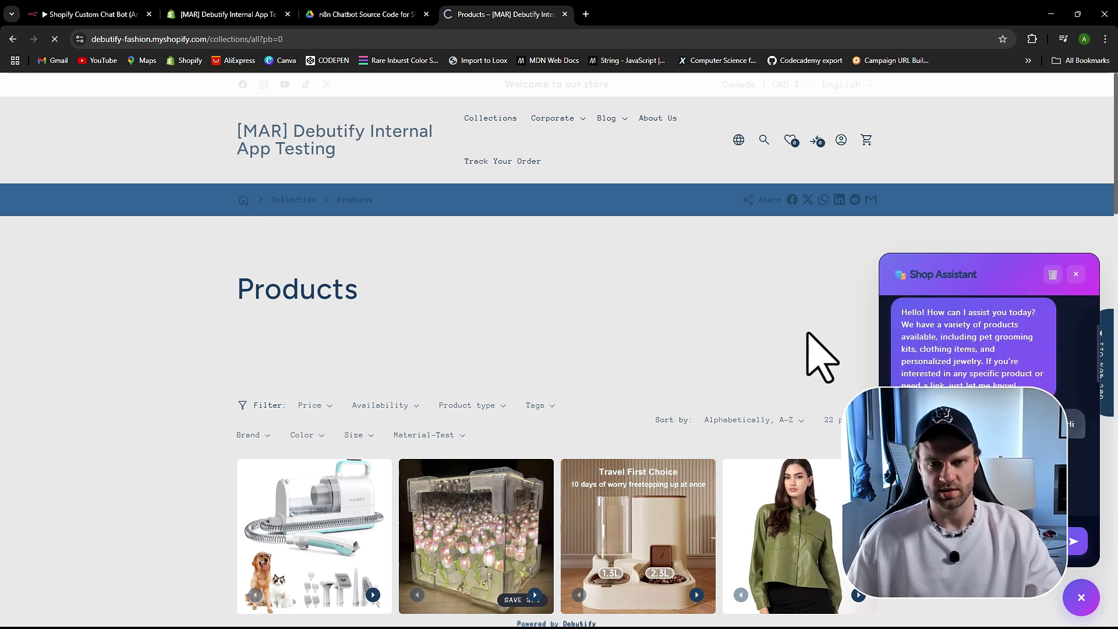
left_click(1053, 278)
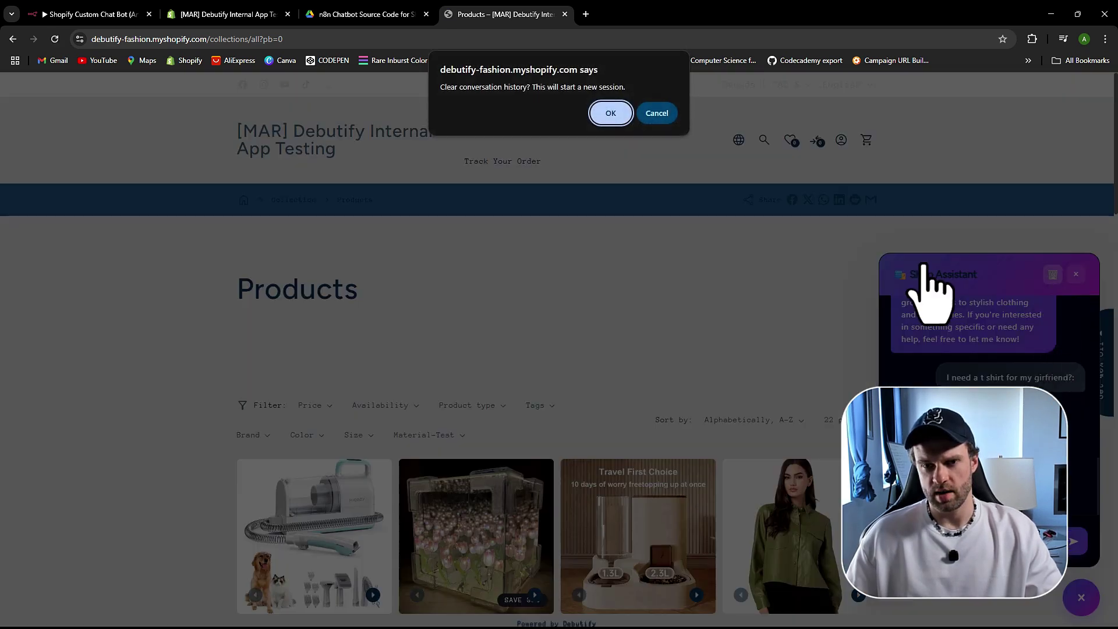
left_click(657, 114)
left_click(1052, 279)
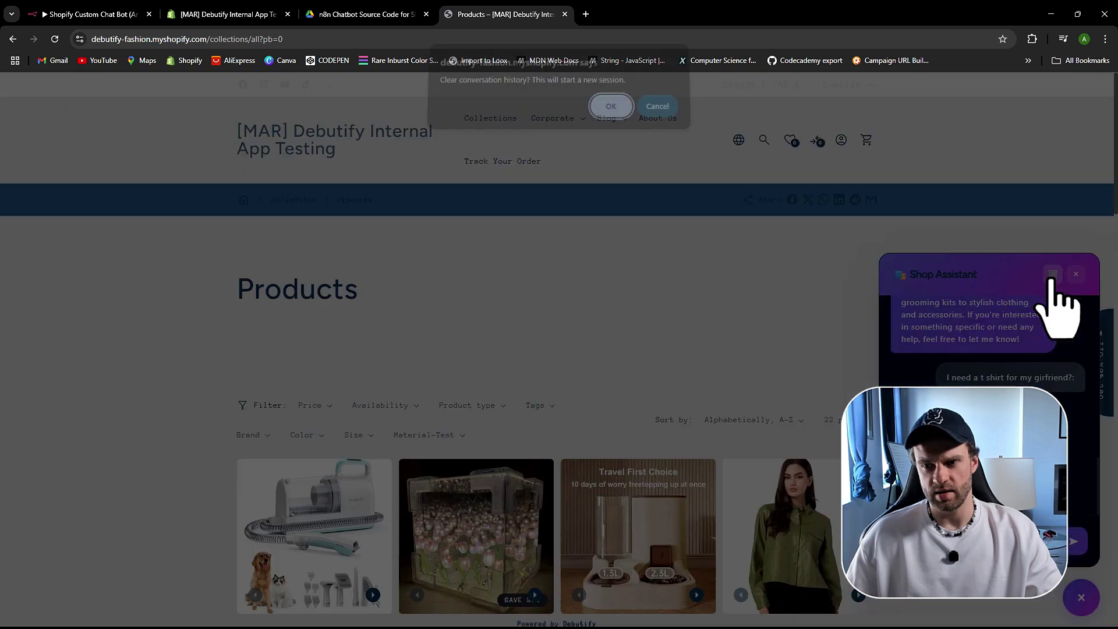
left_click(611, 113)
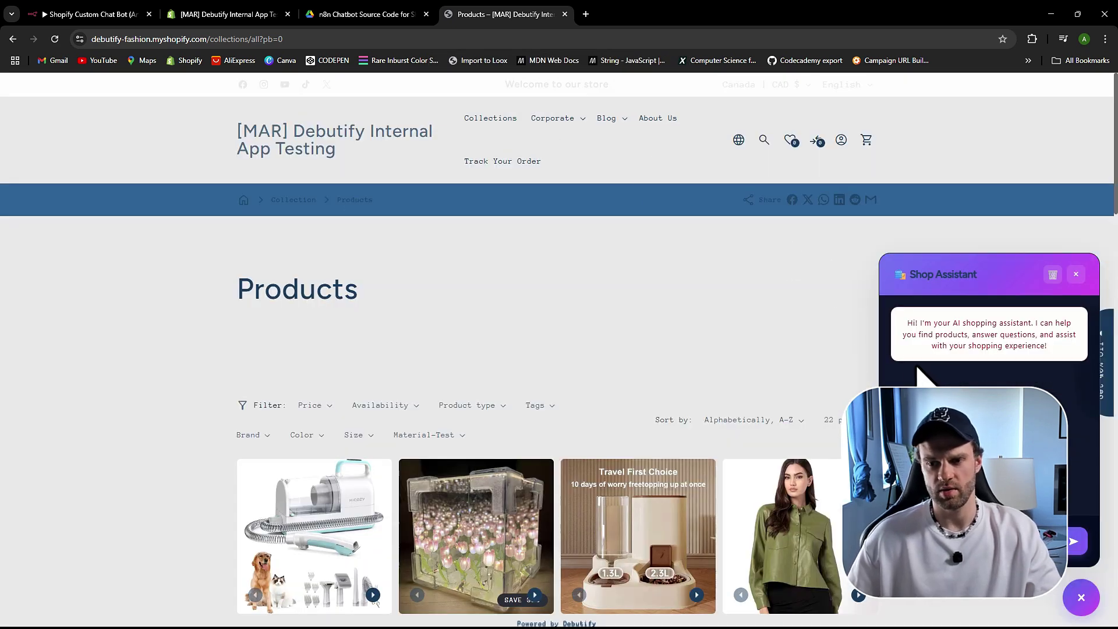
Step: Reload the Products page, reopen the Shop Assistant chat and send the message "Hi!"
scroll(932, 374, "down", 2)
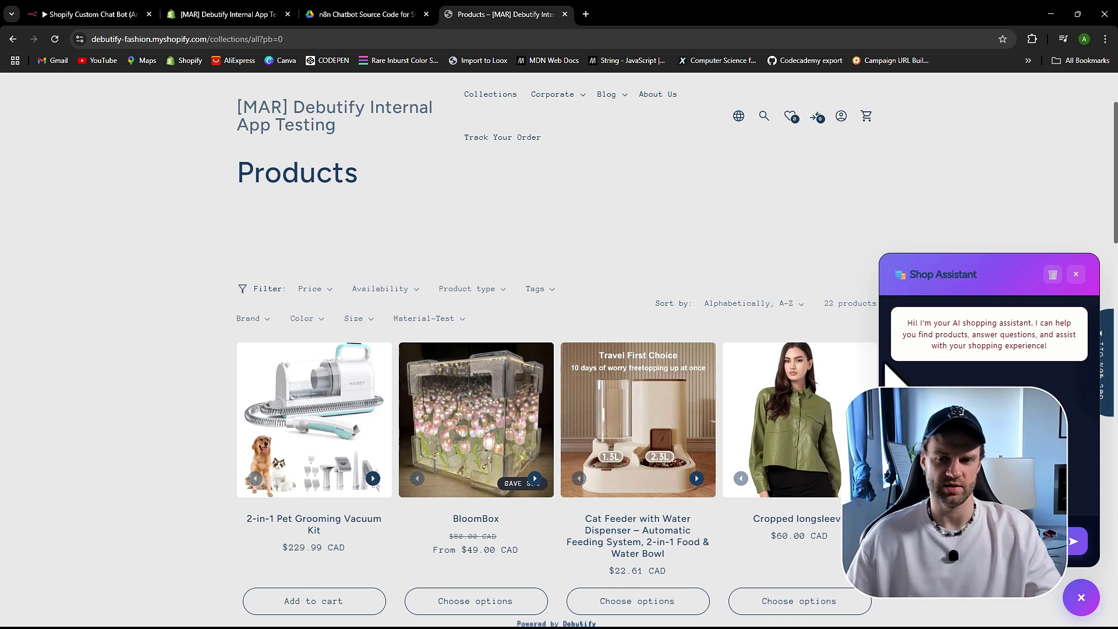
key("F5")
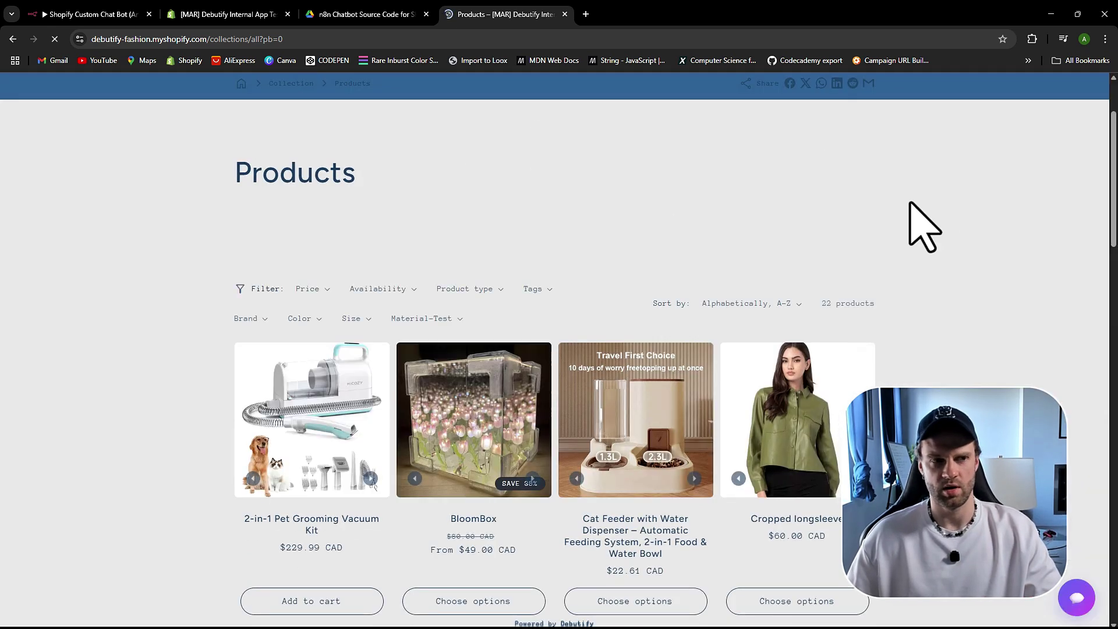
left_click(1081, 600)
scroll(1082, 609, "down", 2)
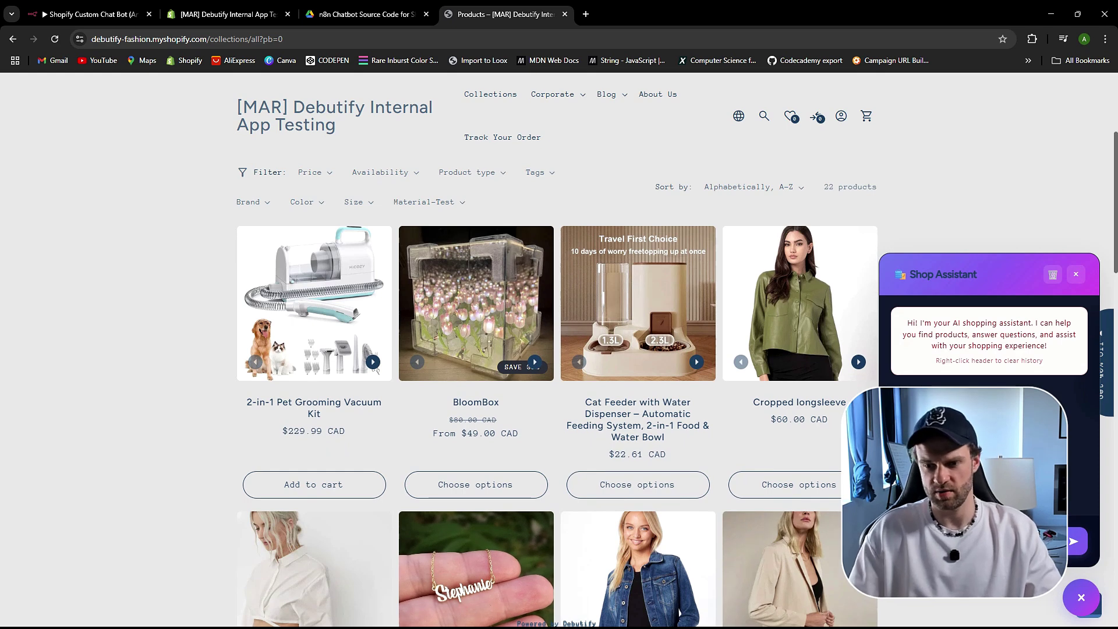
key("Return")
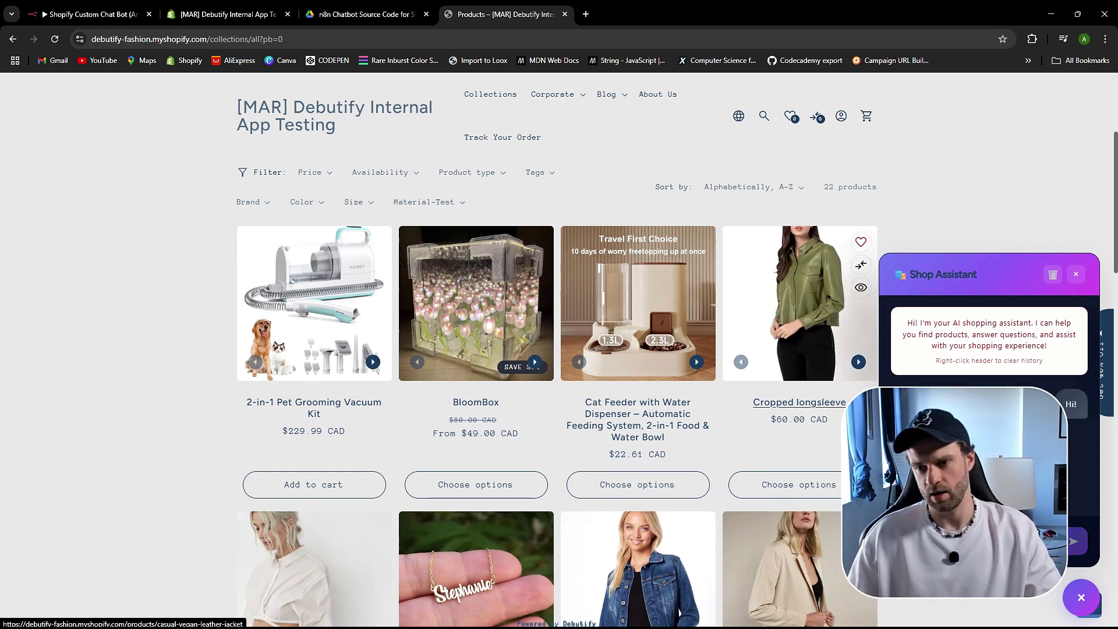
Step: Reload the page and reopen the chat to check its stored conversation, calling up the clear-history confirmation and declining it
key("F5")
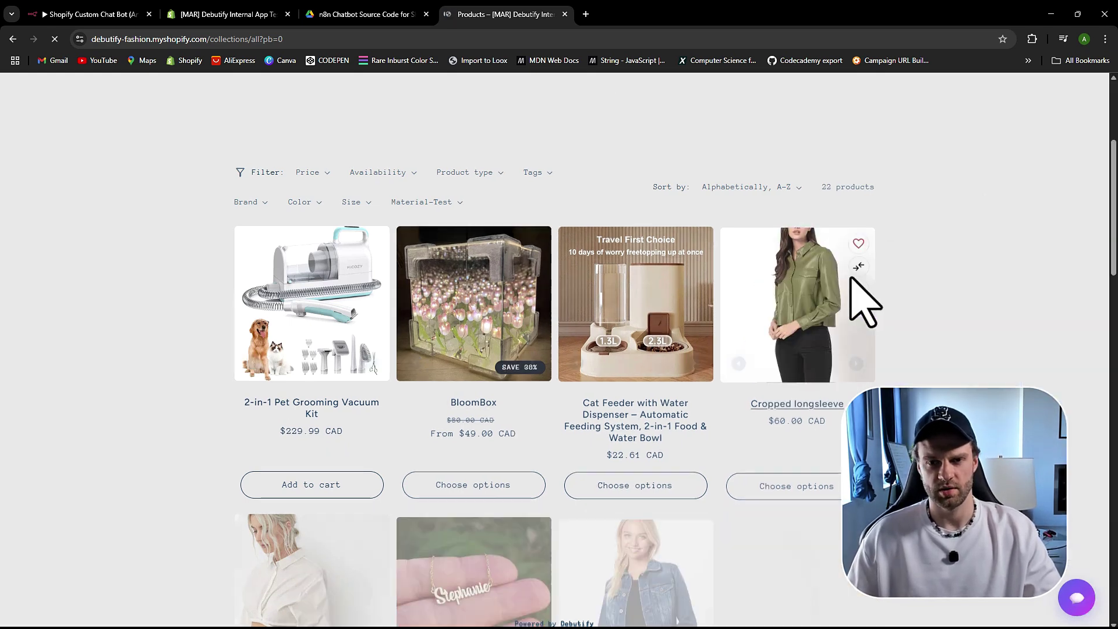
left_click(1076, 598)
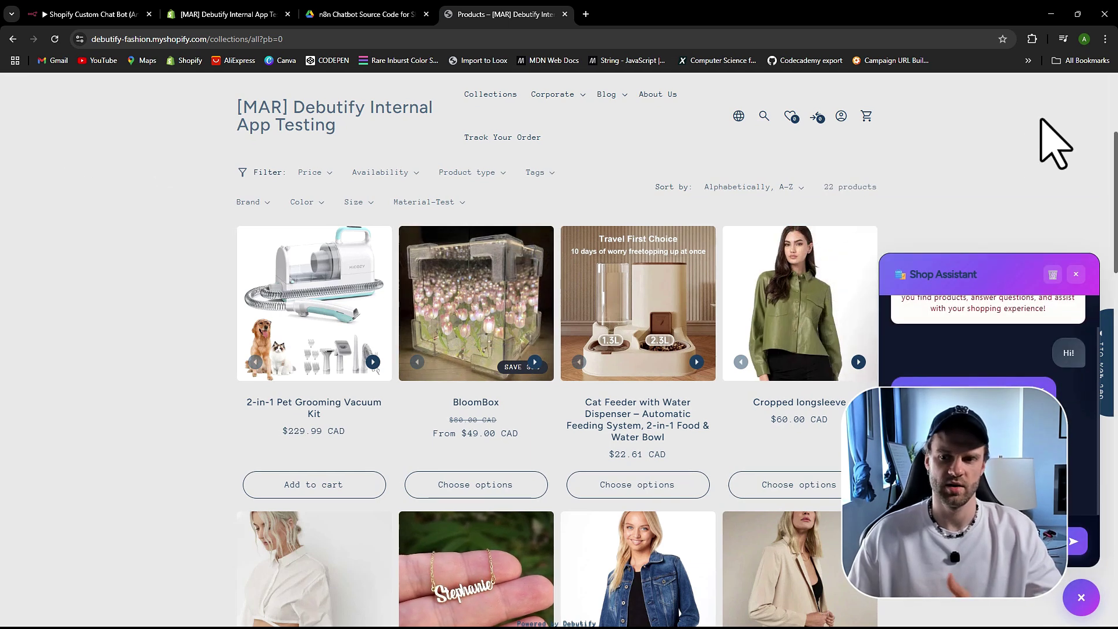
left_click(1053, 275)
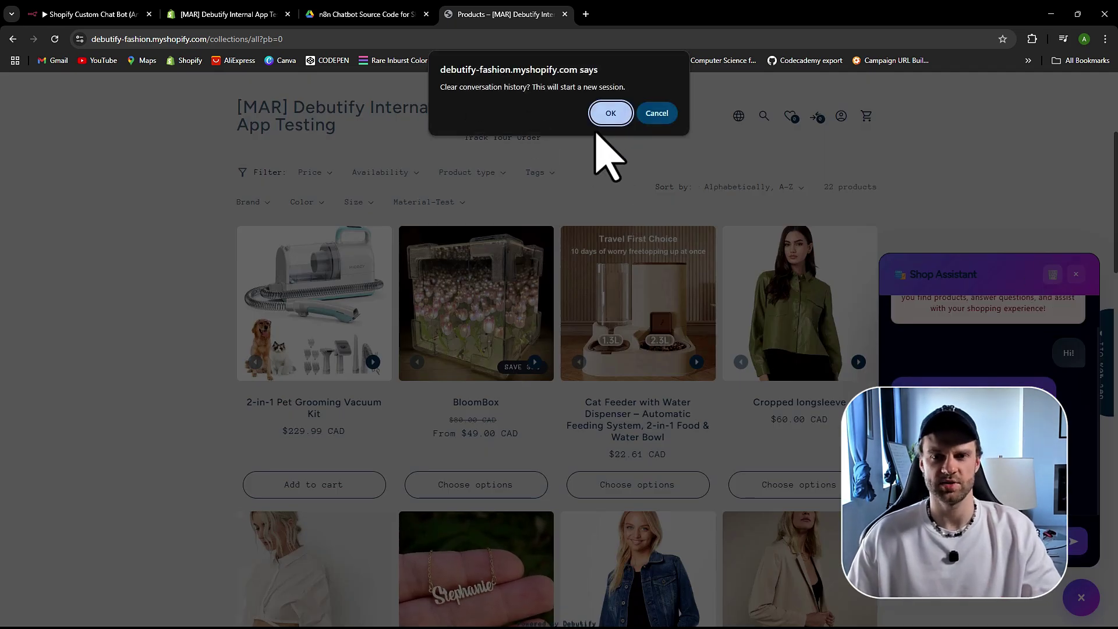
left_click(652, 116)
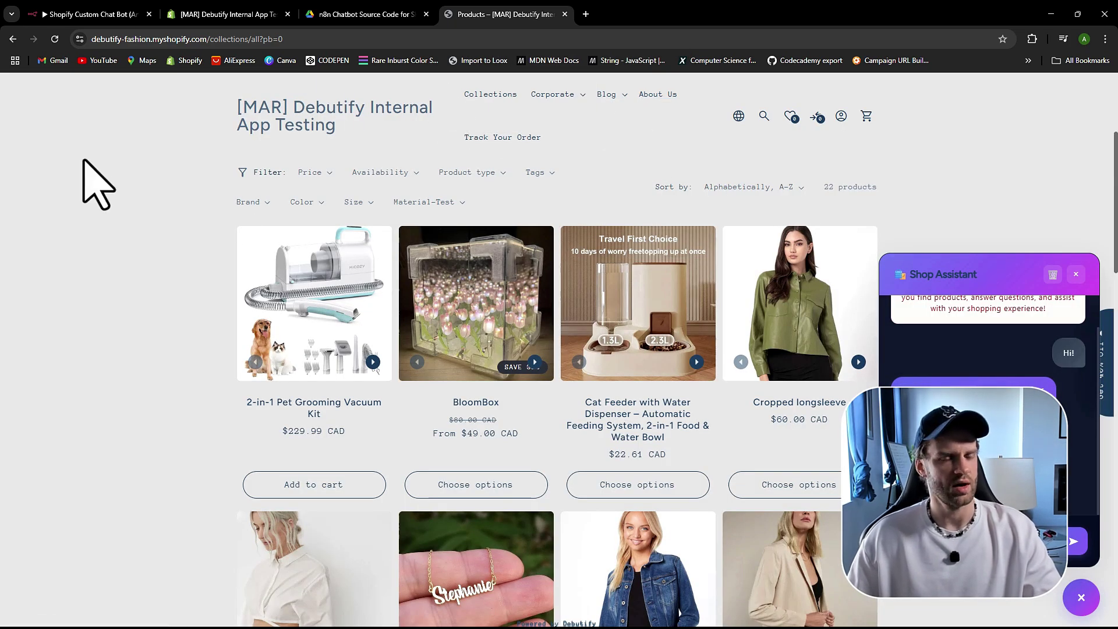
Step: Close the storefront page and examine initializeElements(), attachEventListeners() and autoResize() in theme.liquid
left_click(565, 14)
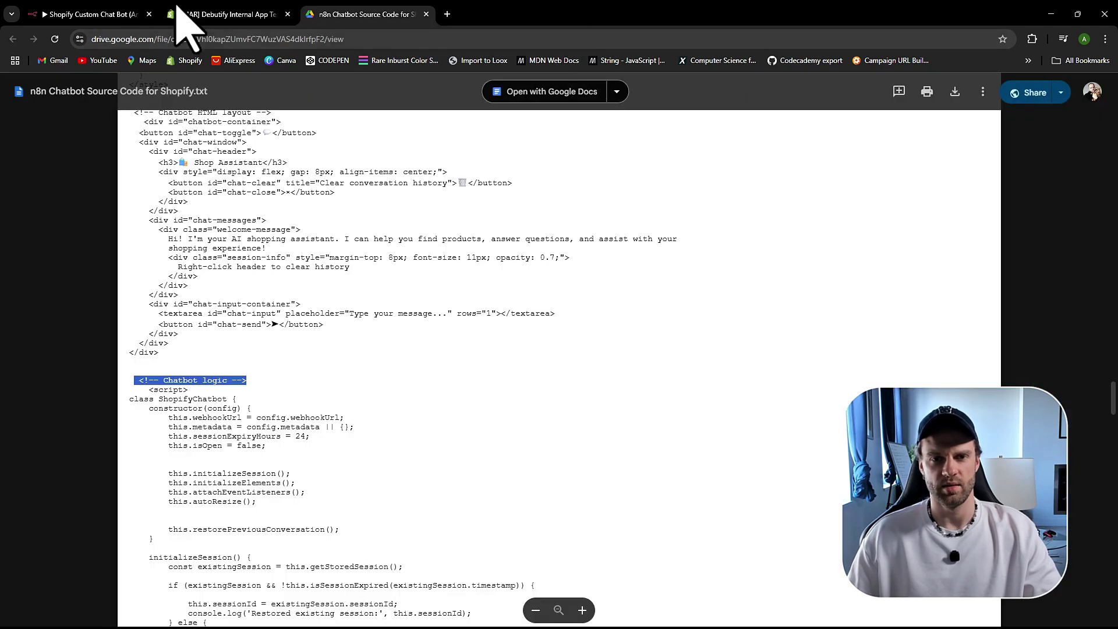
left_click(219, 15)
scroll(311, 387, "down", 4)
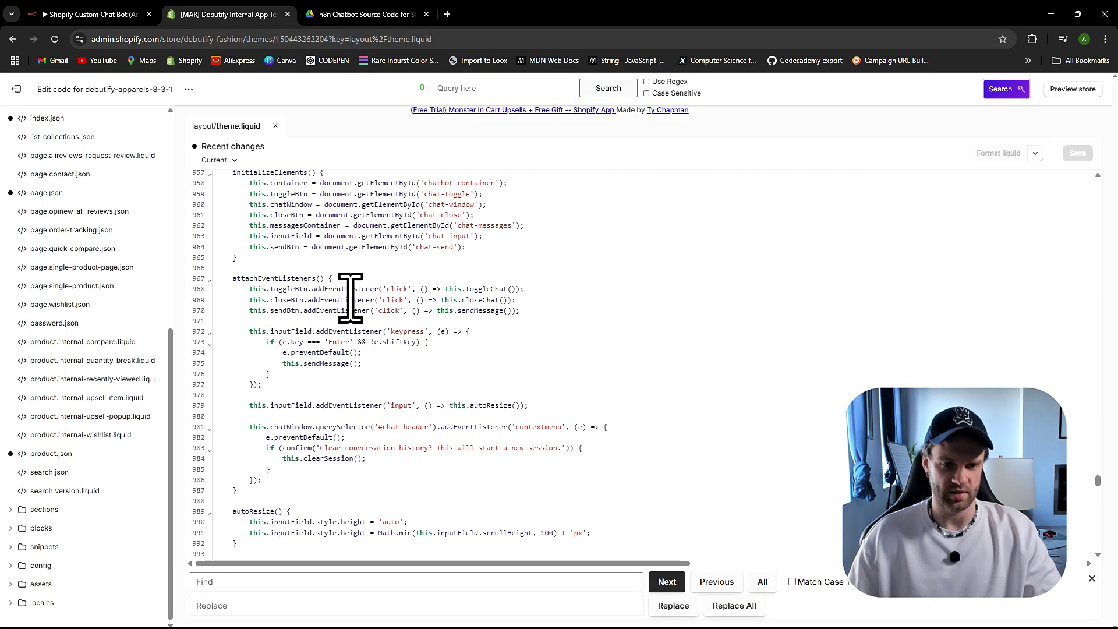
scroll(343, 303, "down", 3)
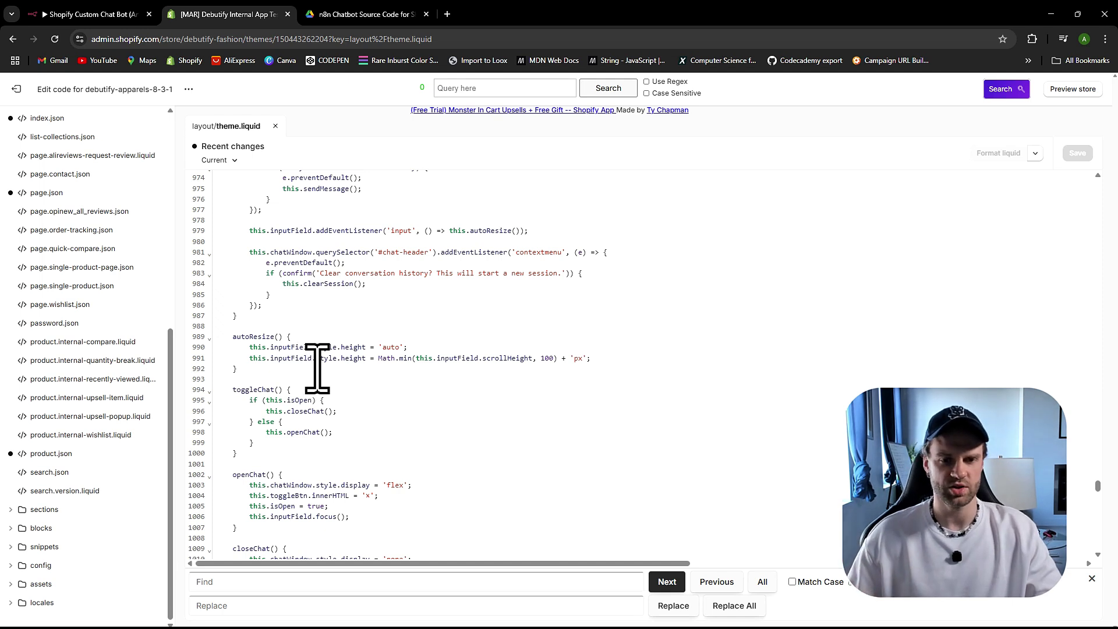
scroll(315, 384, "down", 2)
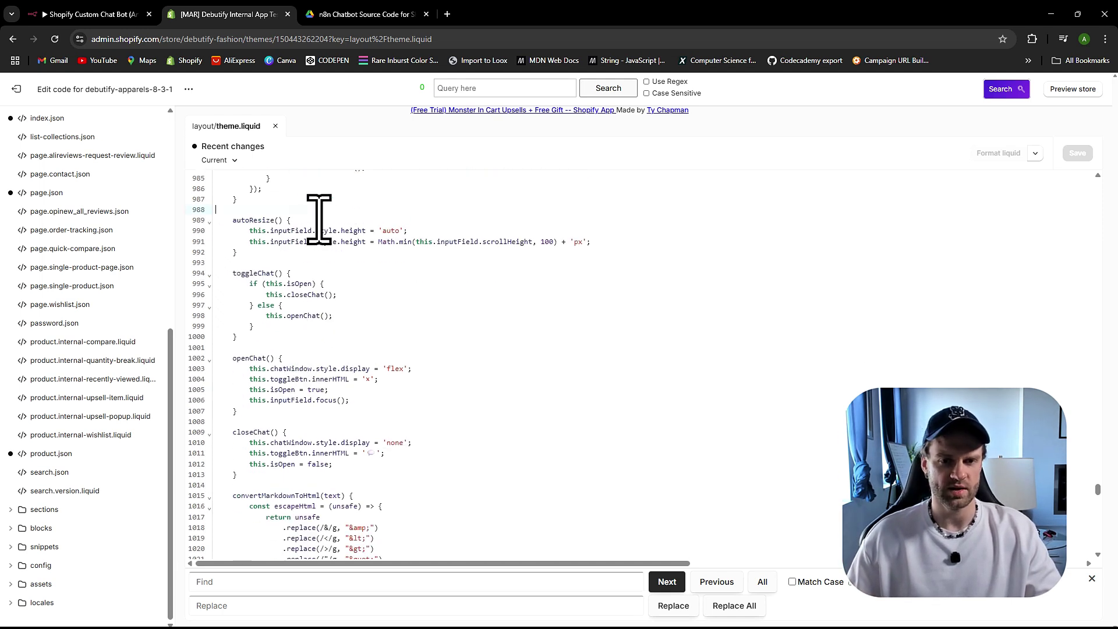
left_click(321, 220)
Step: Examine the toggleChat(), openChat() and closeChat() functions in the chatbot script
scroll(343, 244, "down", 1)
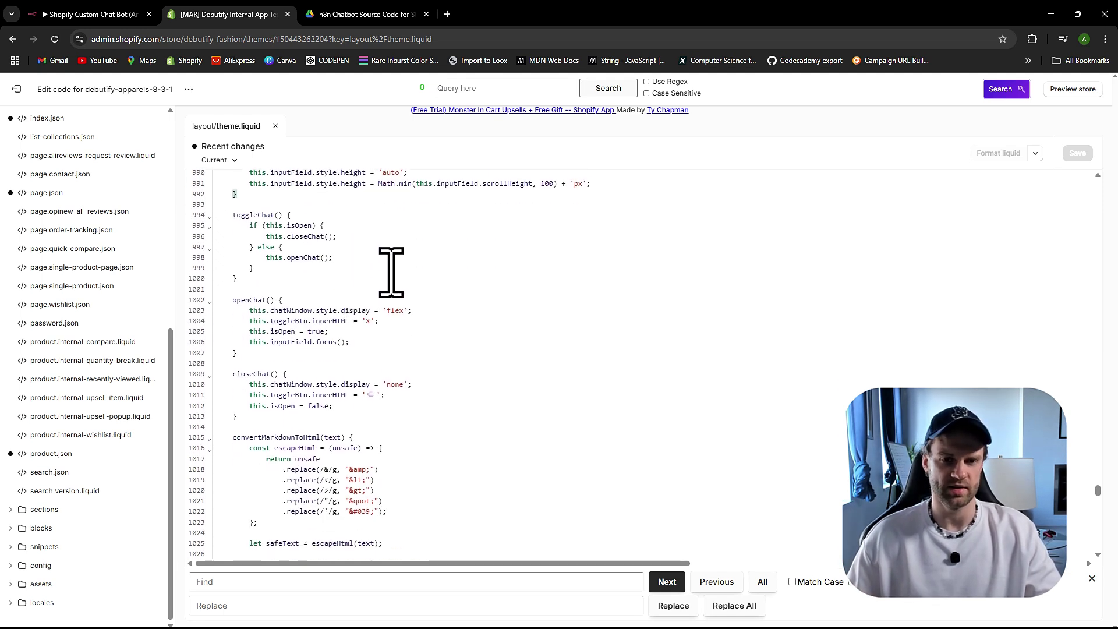
scroll(291, 256, "down", 1)
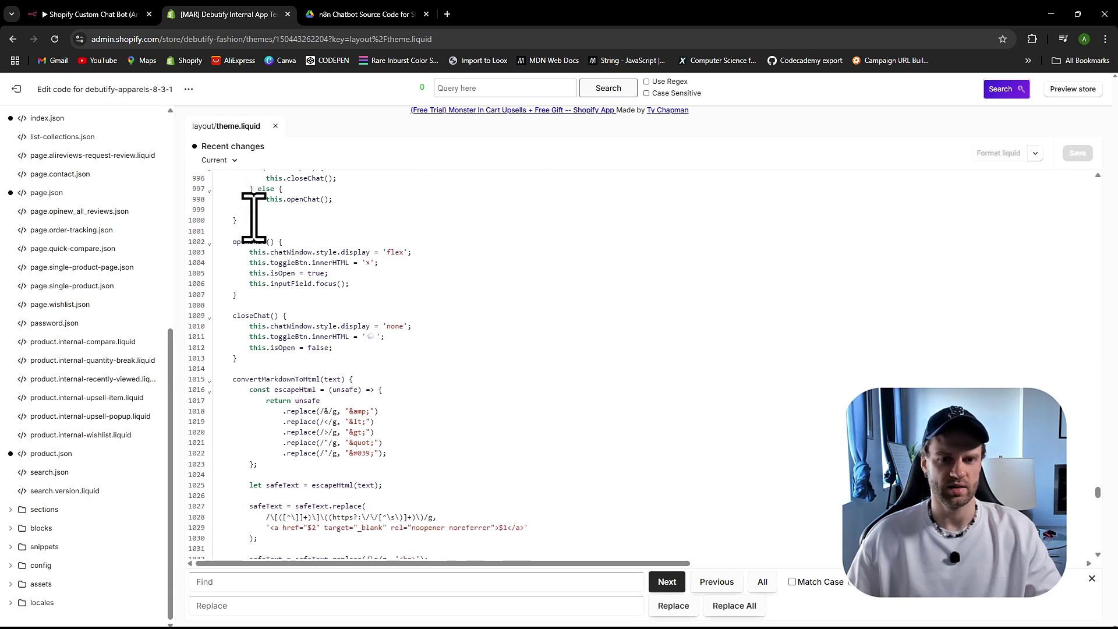
scroll(274, 240, "up", 2)
left_click(298, 284)
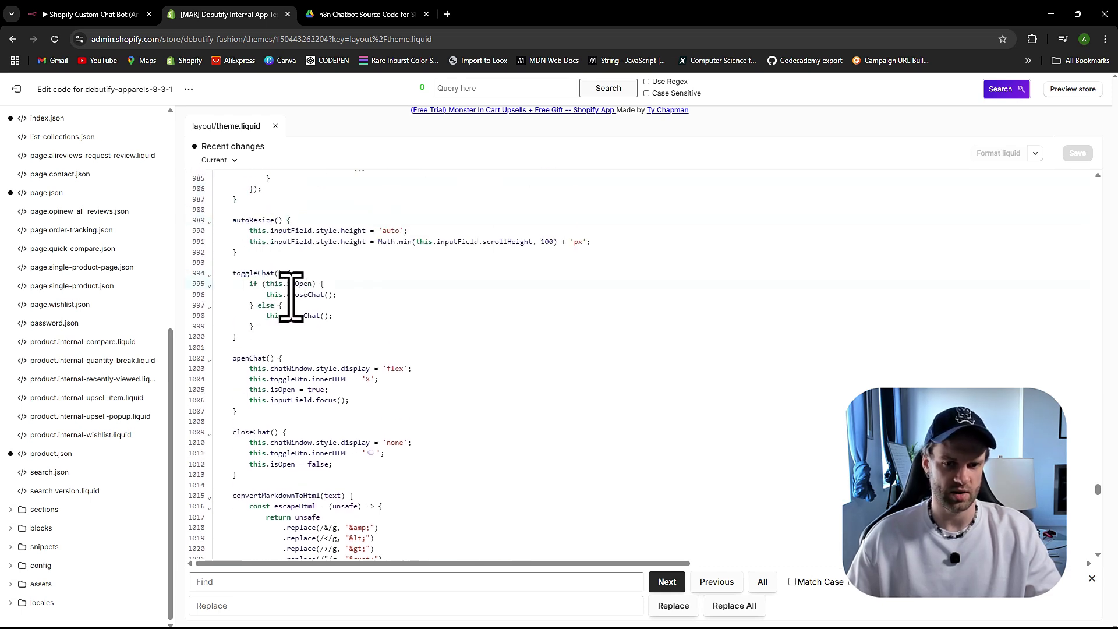
scroll(280, 288, "down", 3)
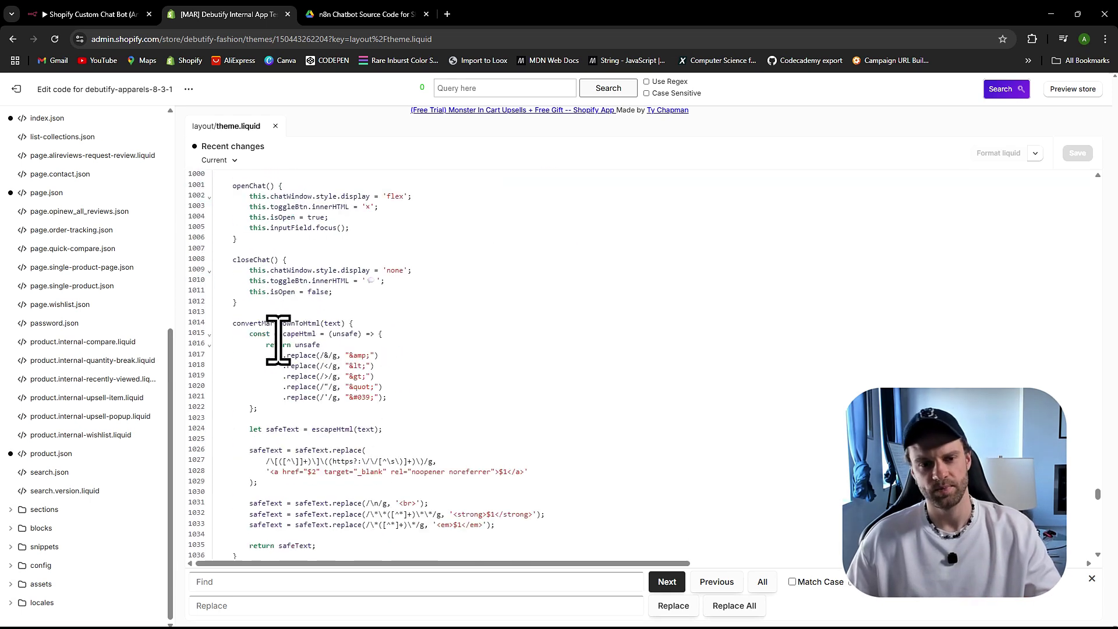
Step: Examine the message functions from convertMarkdownToHtml() through the webhook fetch request to scrollToBottom()
scroll(332, 343, "down", 5)
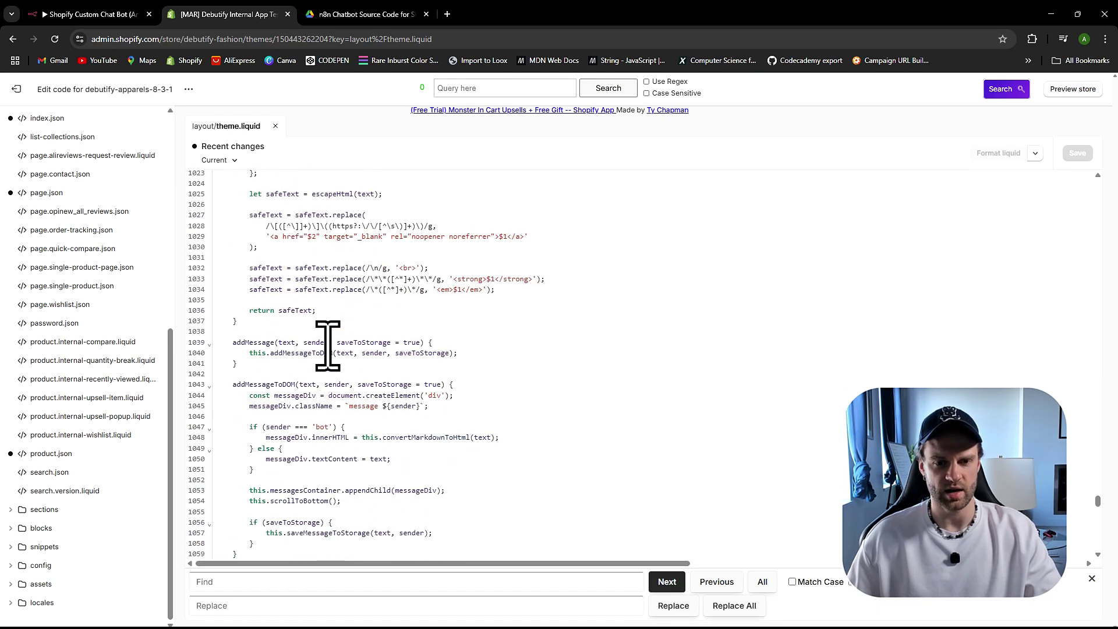
scroll(326, 347, "down", 6)
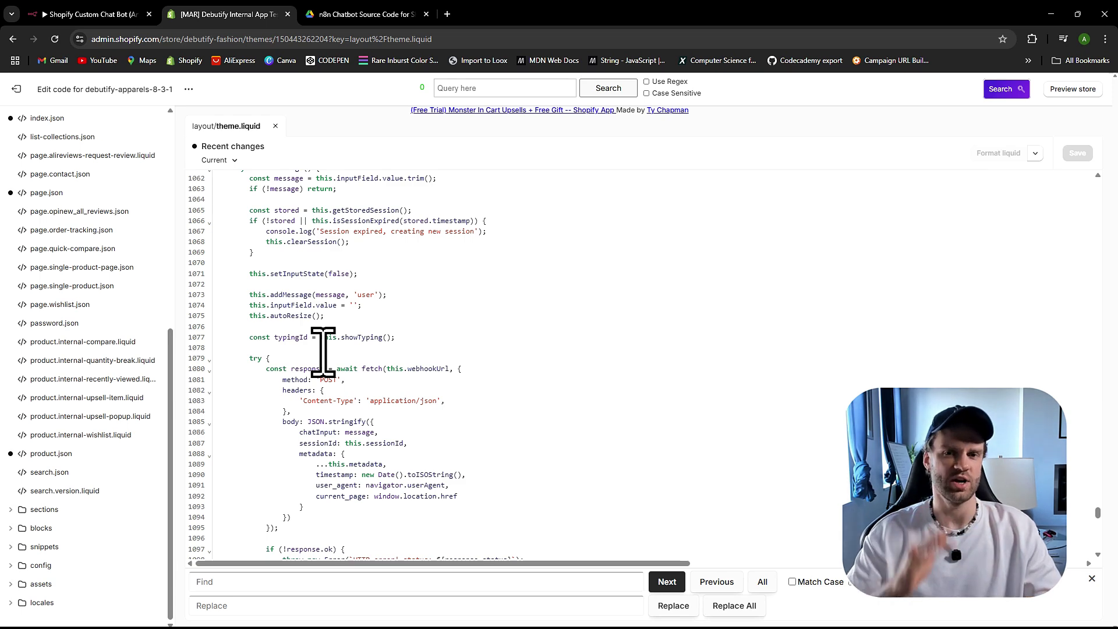
scroll(419, 431, "down", 5)
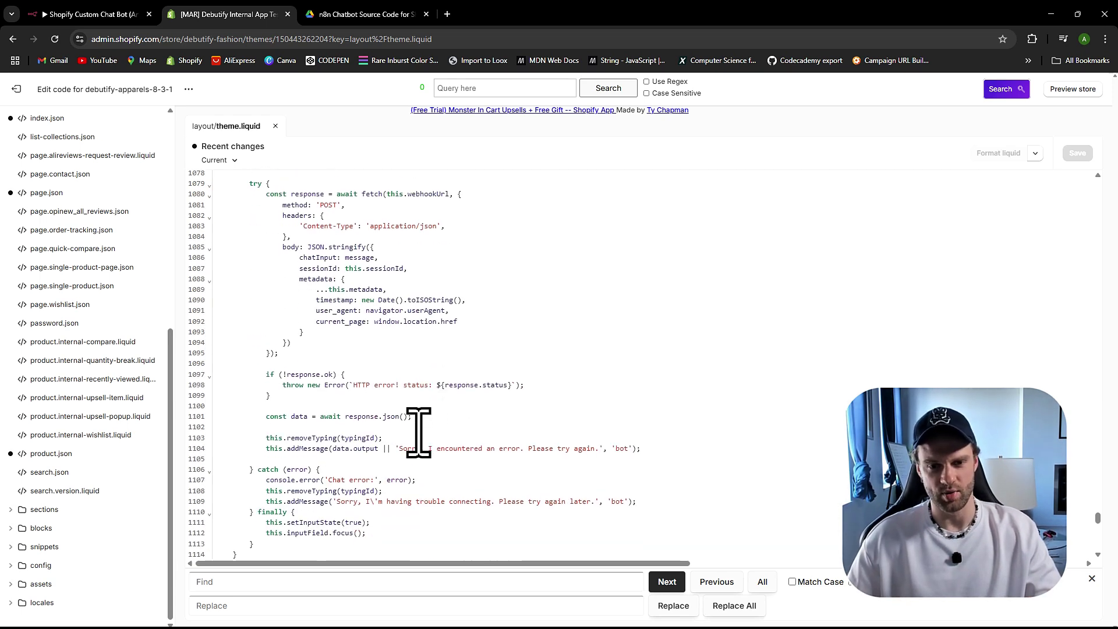
scroll(418, 434, "down", 9)
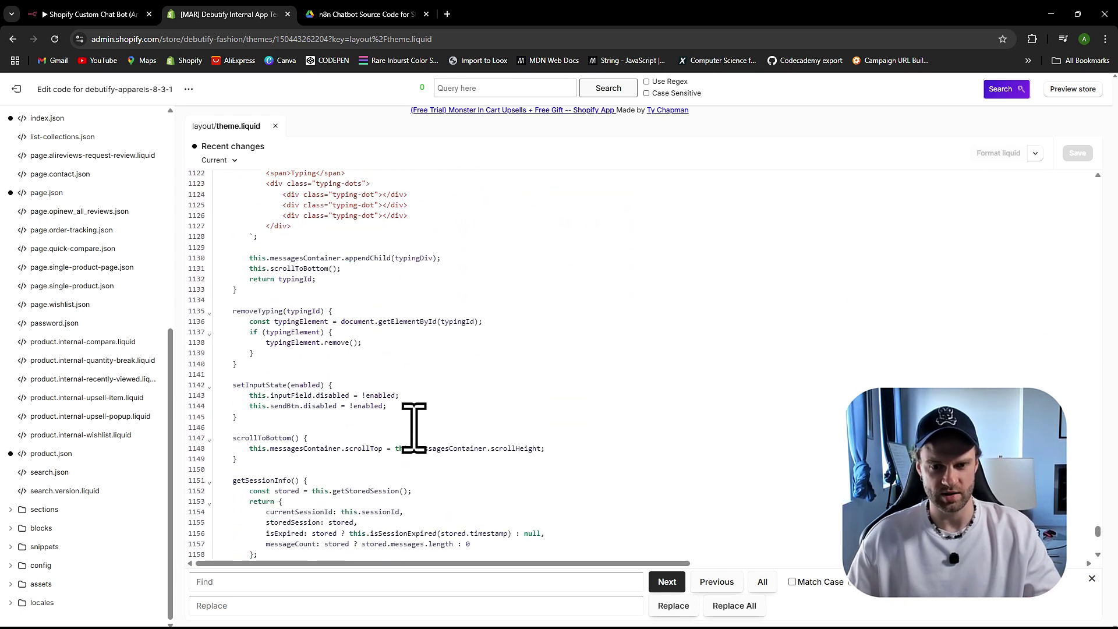
Step: Find chatbotConfig in the DOMContentLoaded listener and highlight its whole webhookUrl line
scroll(409, 420, "down", 3)
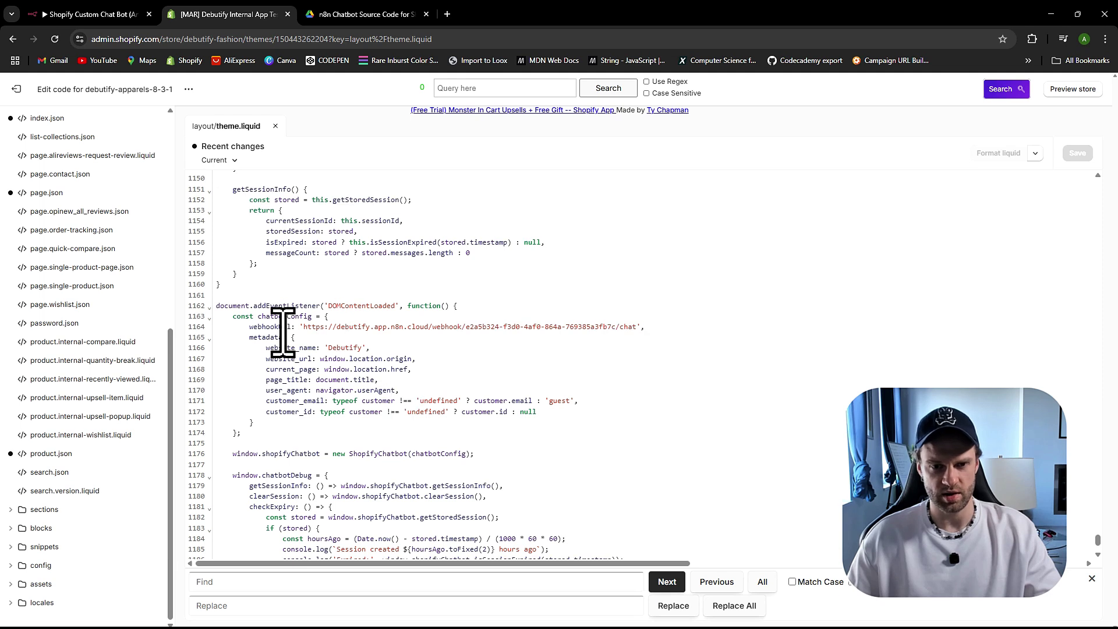
left_click_drag(248, 327, 666, 327)
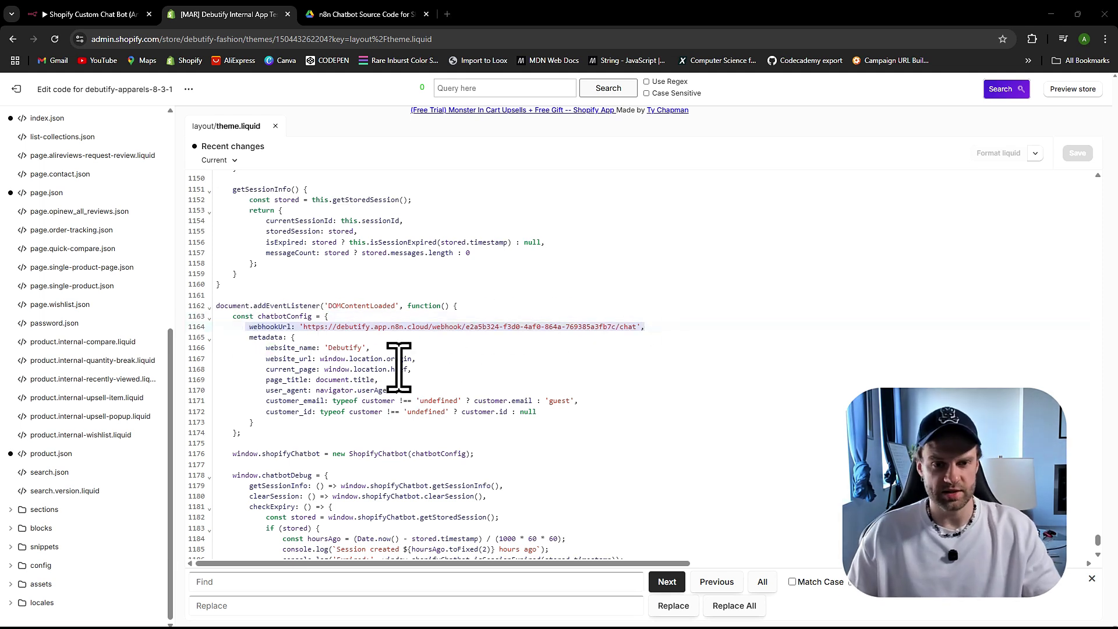
left_click(308, 359)
left_click_drag(250, 327, 644, 326)
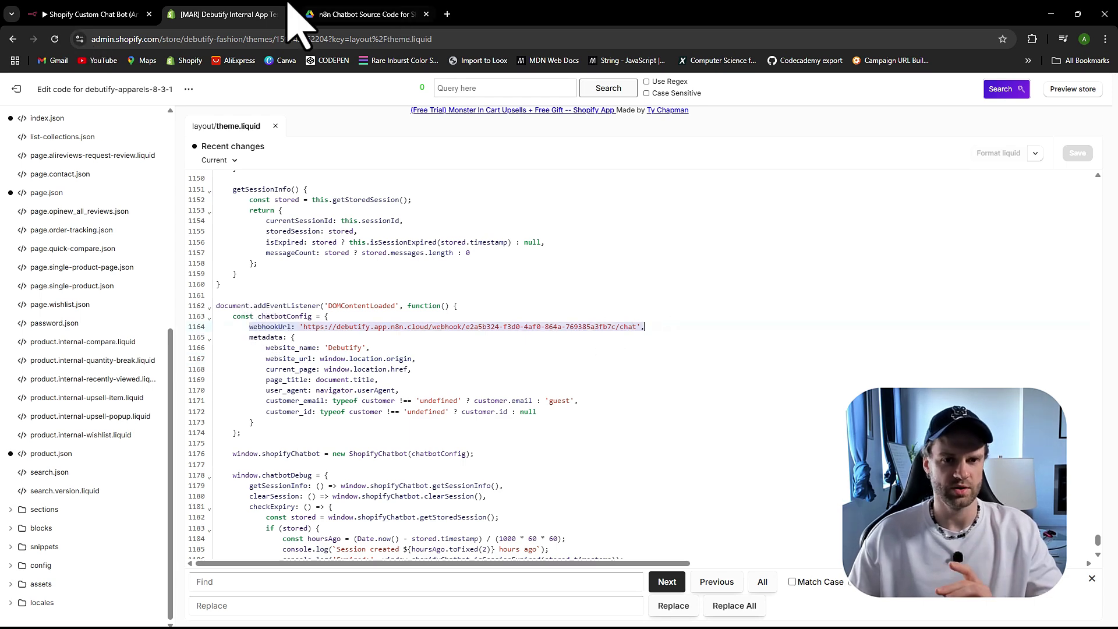
Step: Switch to the n8n workflow and open the "When chat message received" node to show its Chat URL
left_click(95, 14)
scroll(716, 442, "down", 12)
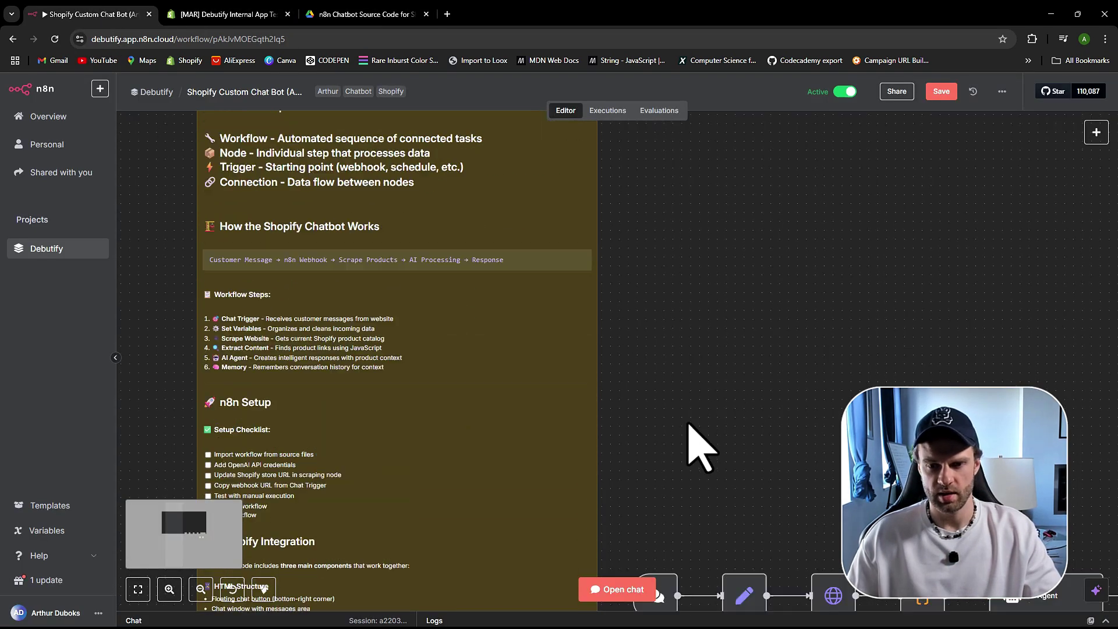
scroll(687, 384, "up", 3)
scroll(684, 379, "up", 4)
scroll(673, 375, "up", 3)
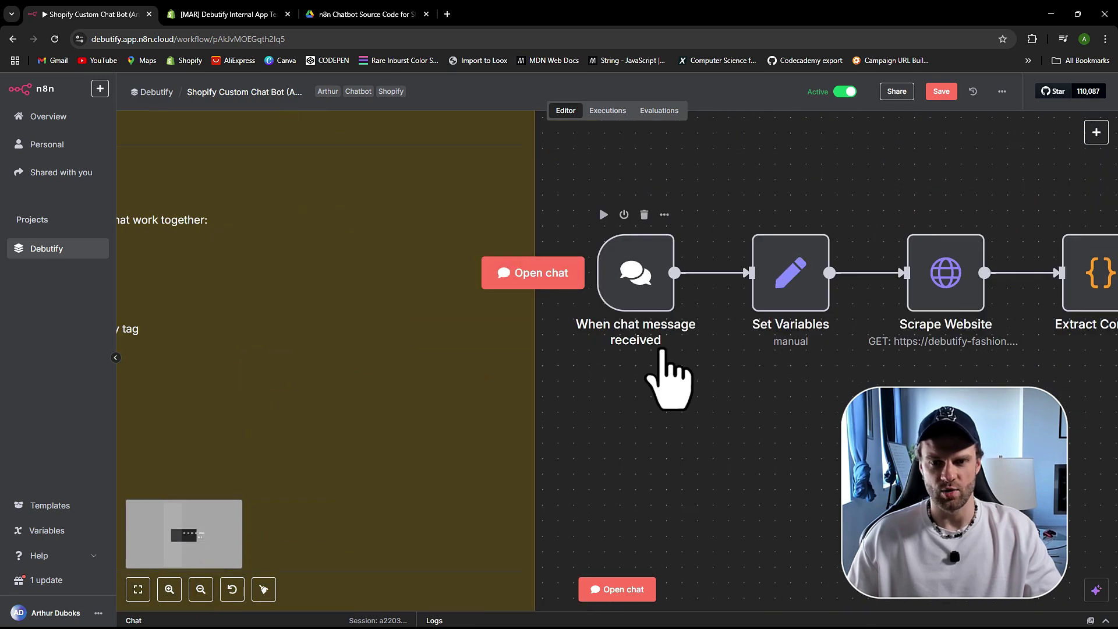
double_click(657, 317)
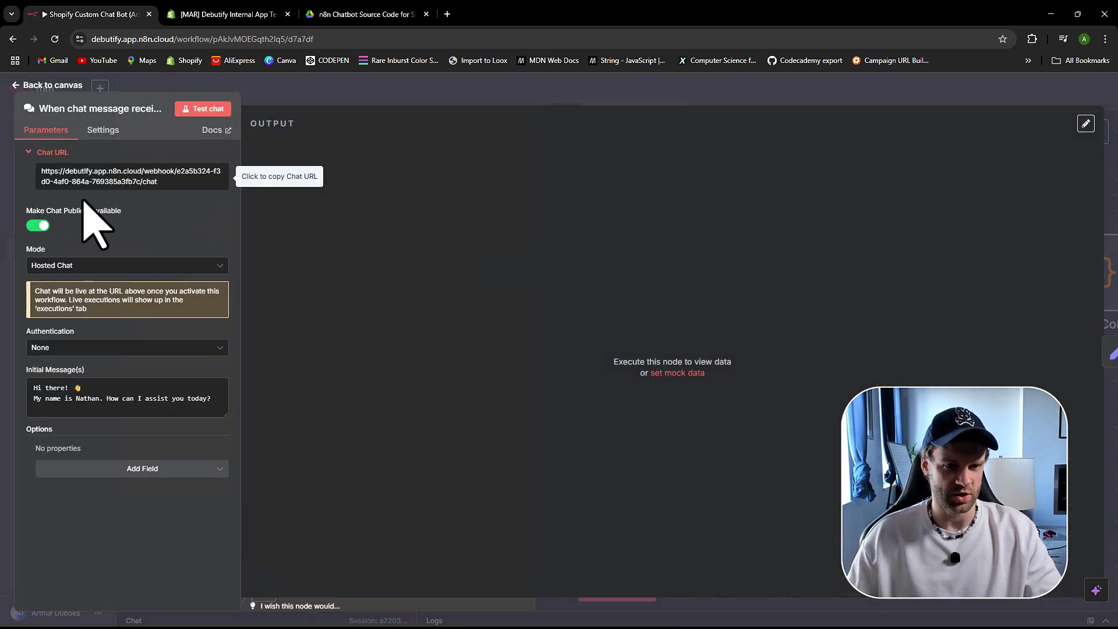
Step: Return to theme.liquid and highlight the URL value assigned to webhookUrl in chatbotConfig
left_click(248, 15)
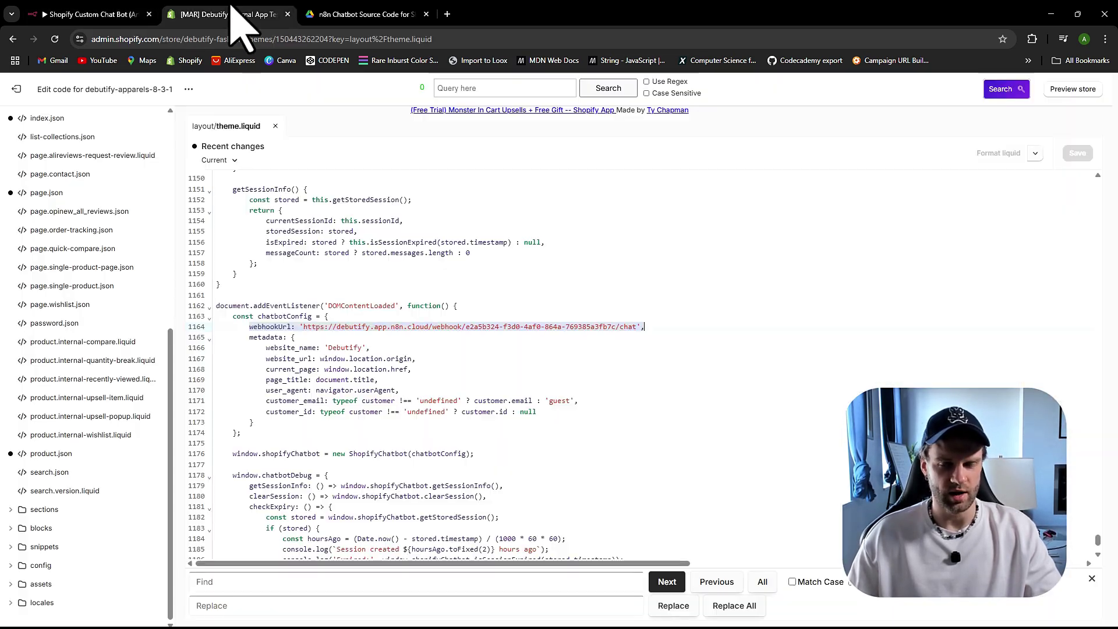
left_click(370, 348)
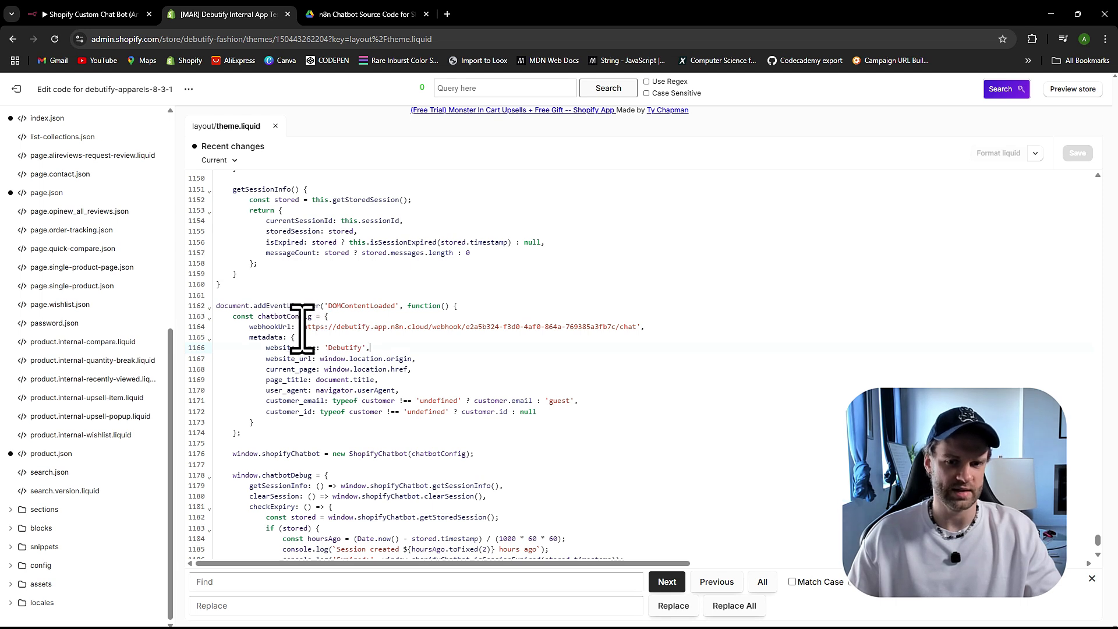
left_click_drag(301, 326, 636, 329)
left_click(495, 355)
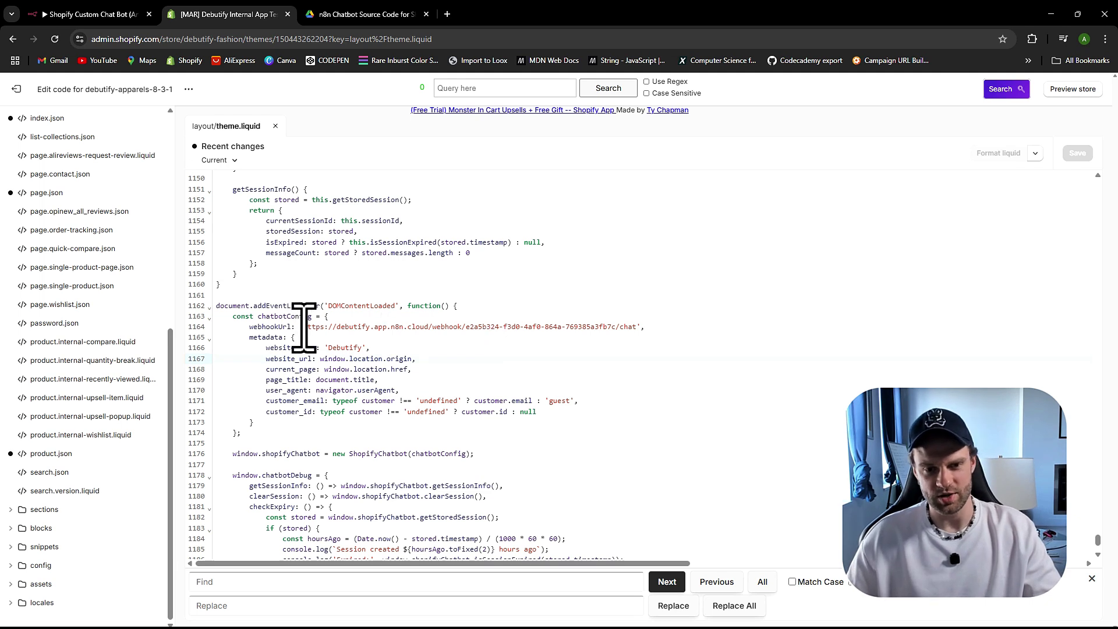
left_click_drag(304, 326, 634, 327)
Step: Switch back to n8n, close the chat trigger node and view the n8n Setup and Shopify Integration notes on the canvas
left_click(108, 12)
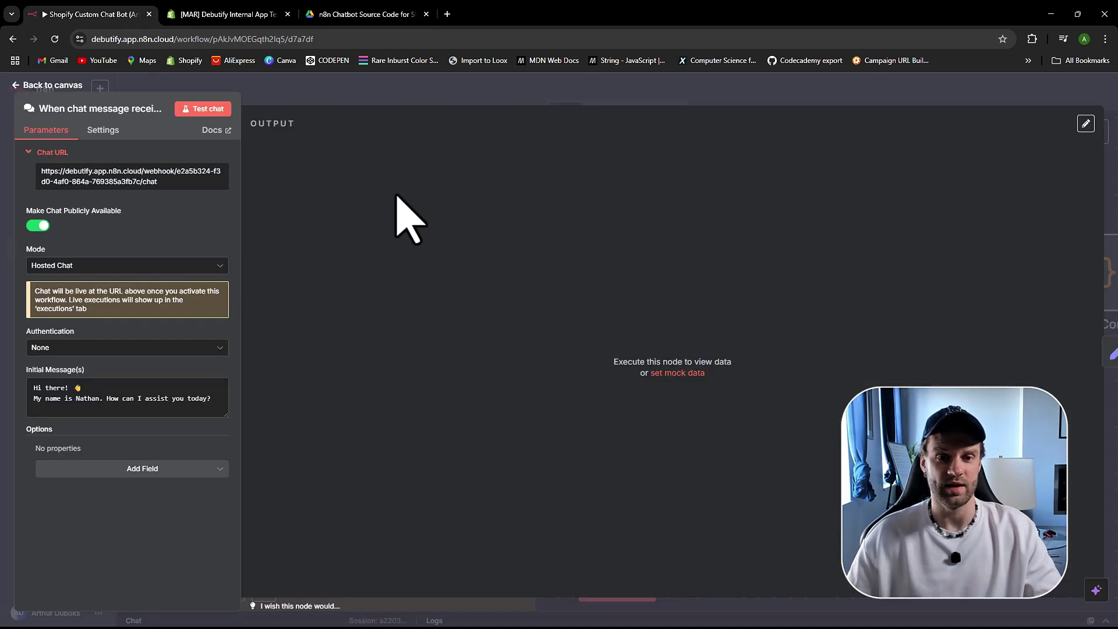
left_click(41, 85)
scroll(718, 369, "down", 5)
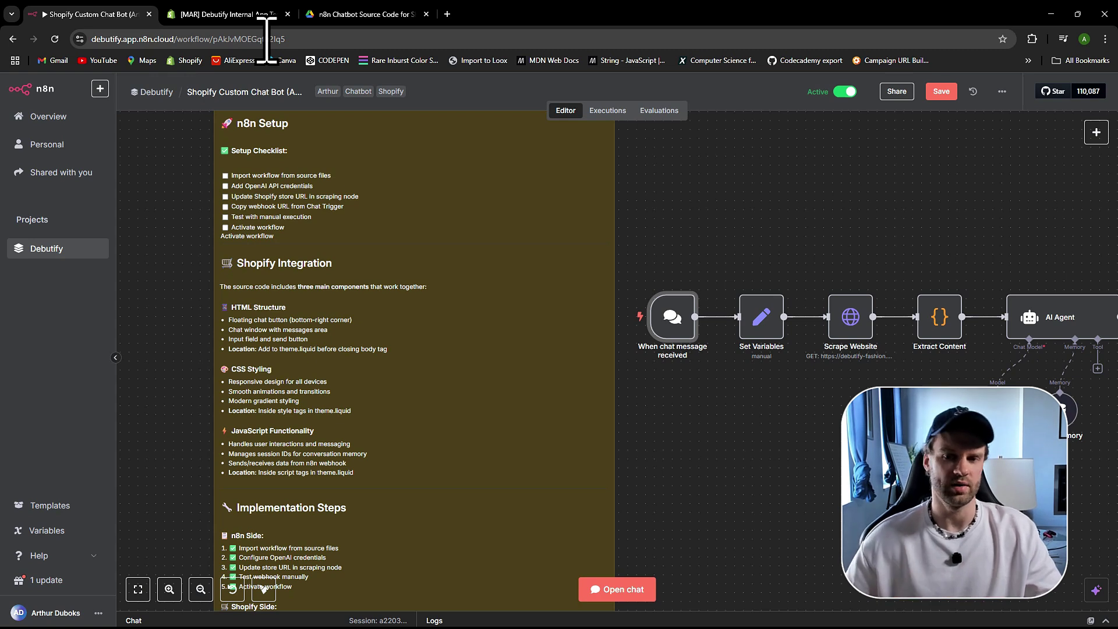
Step: Return to theme.liquid and view the metadata and chatbotDebug code below webhookUrl in the DOMContentLoaded listener
mouse_move(589, 341)
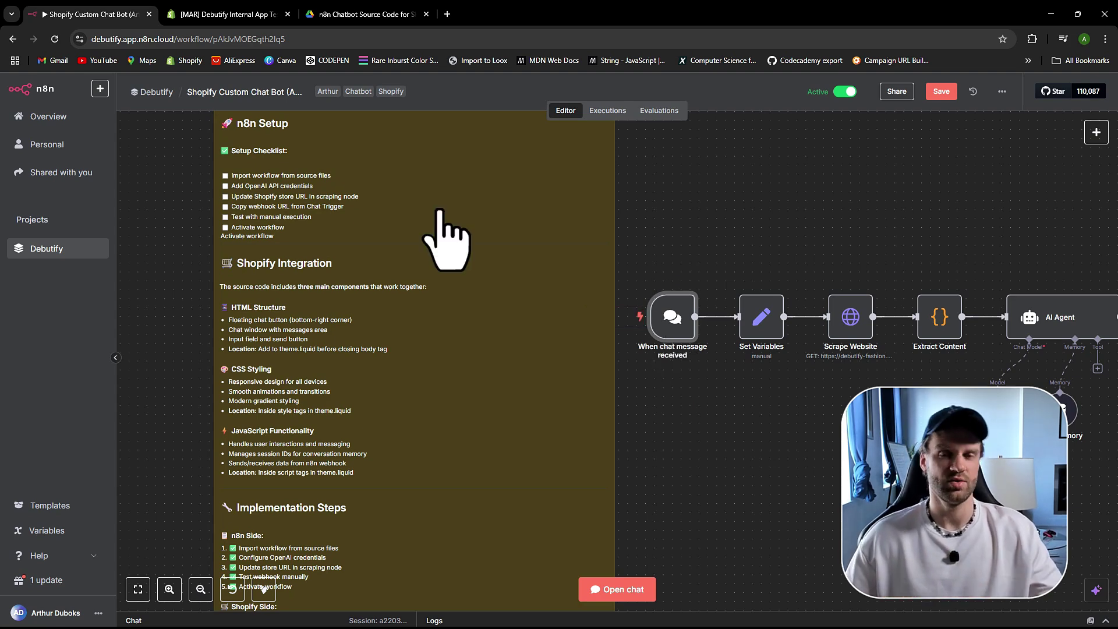
left_click(335, 11)
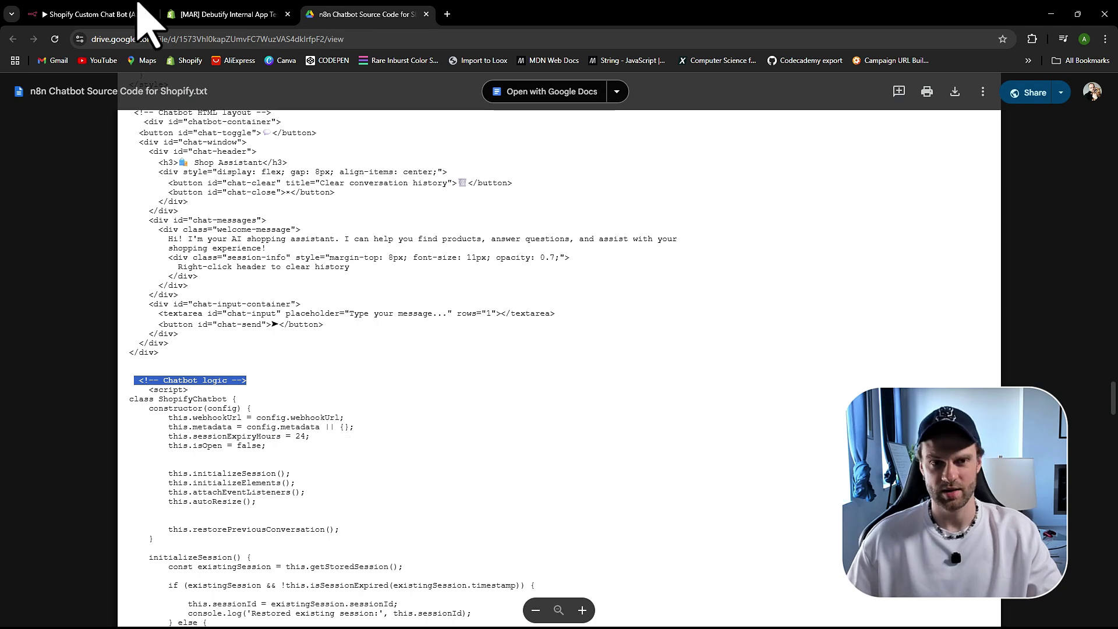
left_click(230, 14)
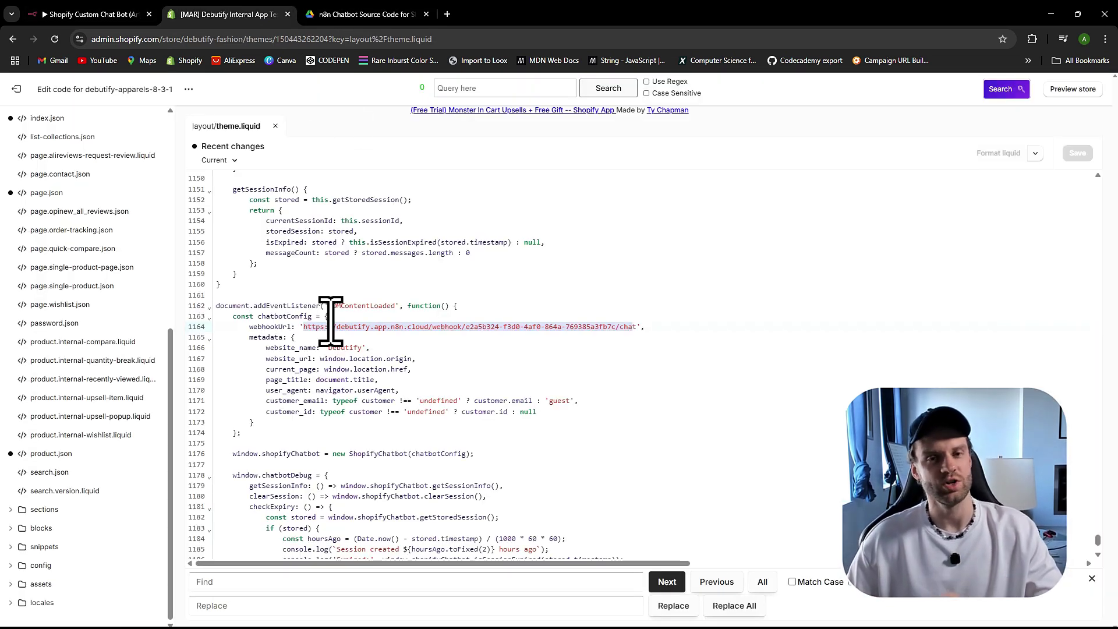
scroll(224, 250, "down", 1)
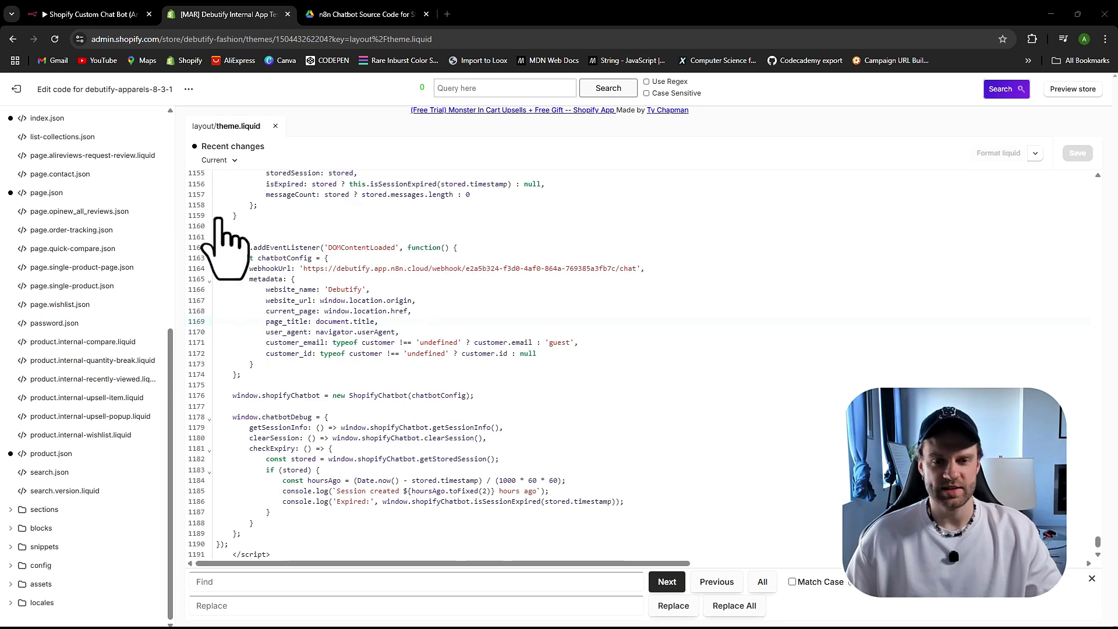
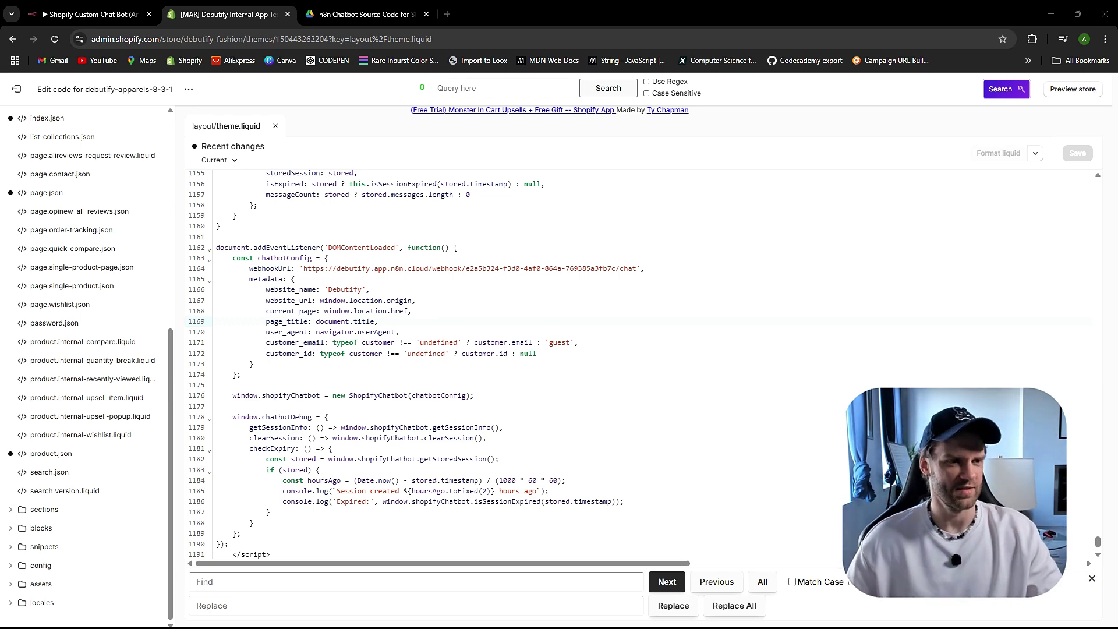
Step: Find the Chatbot HTML layout section in theme.liquid and highlight its block from the comment to the closing div
scroll(320, 343, "up", 20)
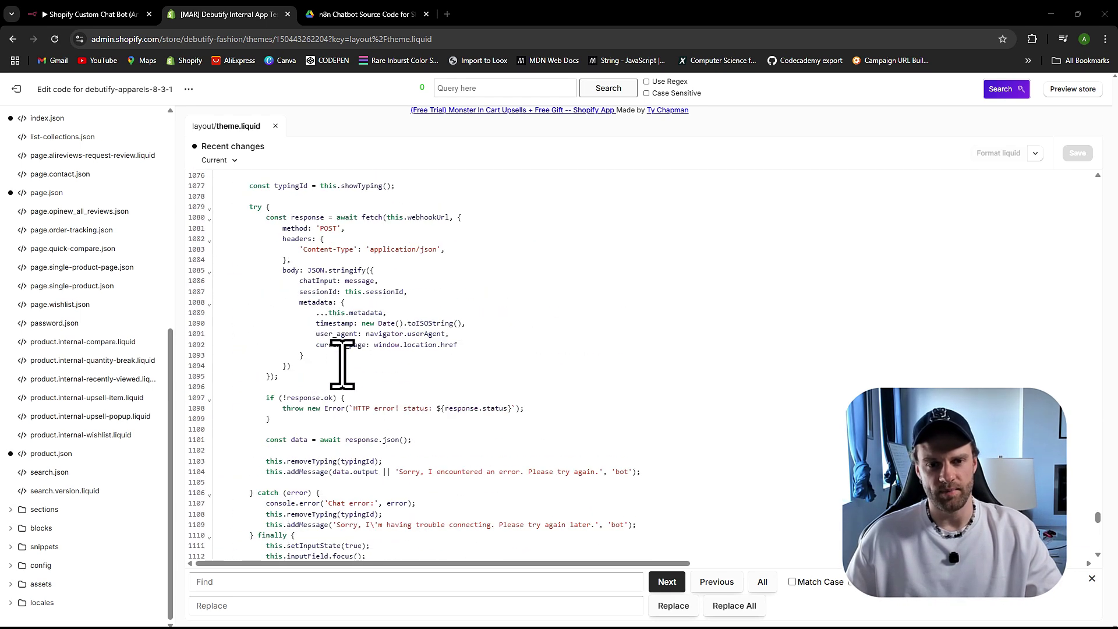
scroll(340, 361, "up", 20)
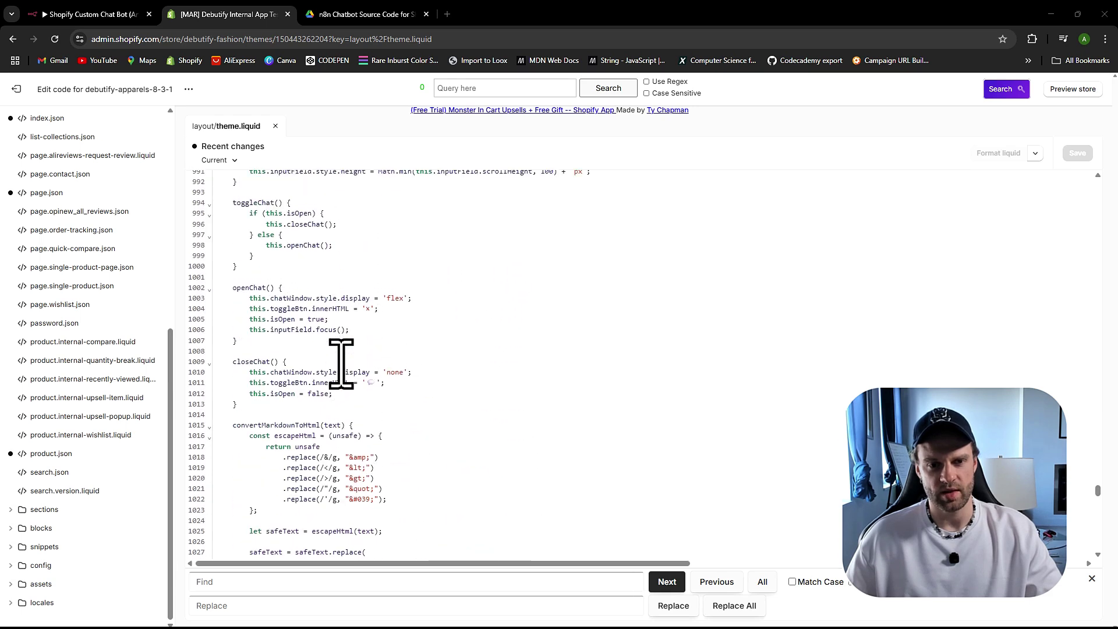
scroll(340, 364, "up", 20)
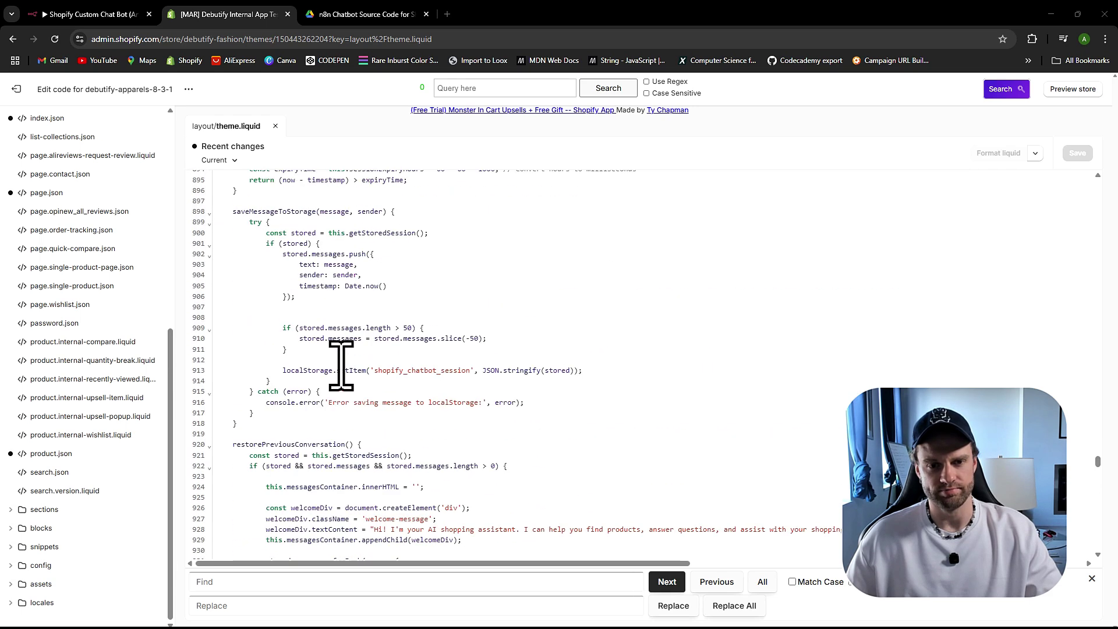
scroll(342, 371, "up", 2)
left_click_drag(225, 264, 366, 535)
left_click(297, 537)
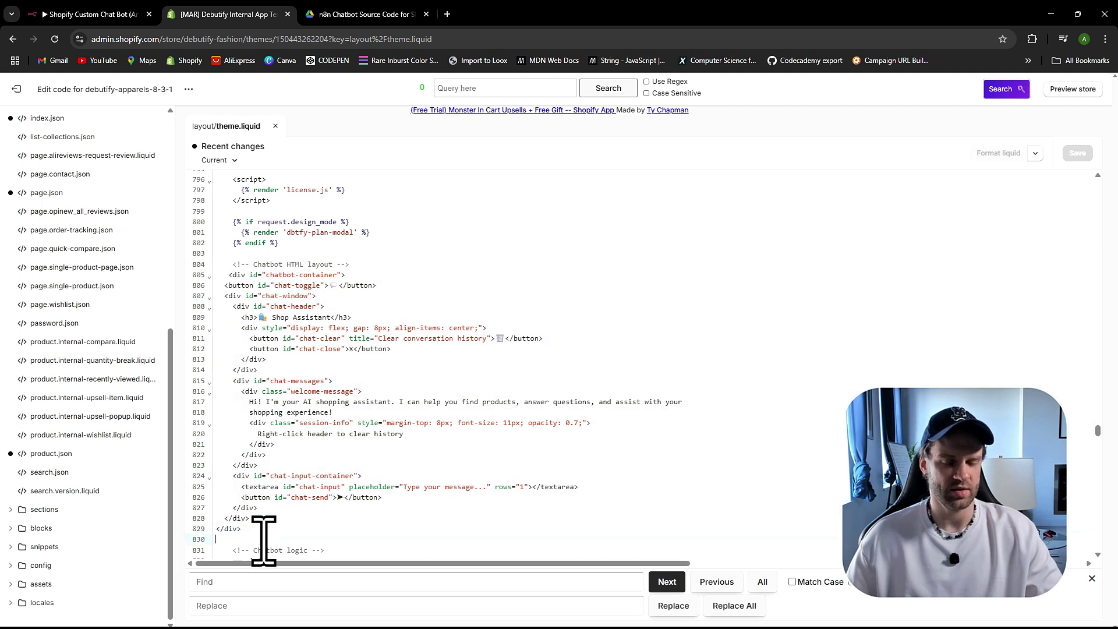
left_click(380, 263)
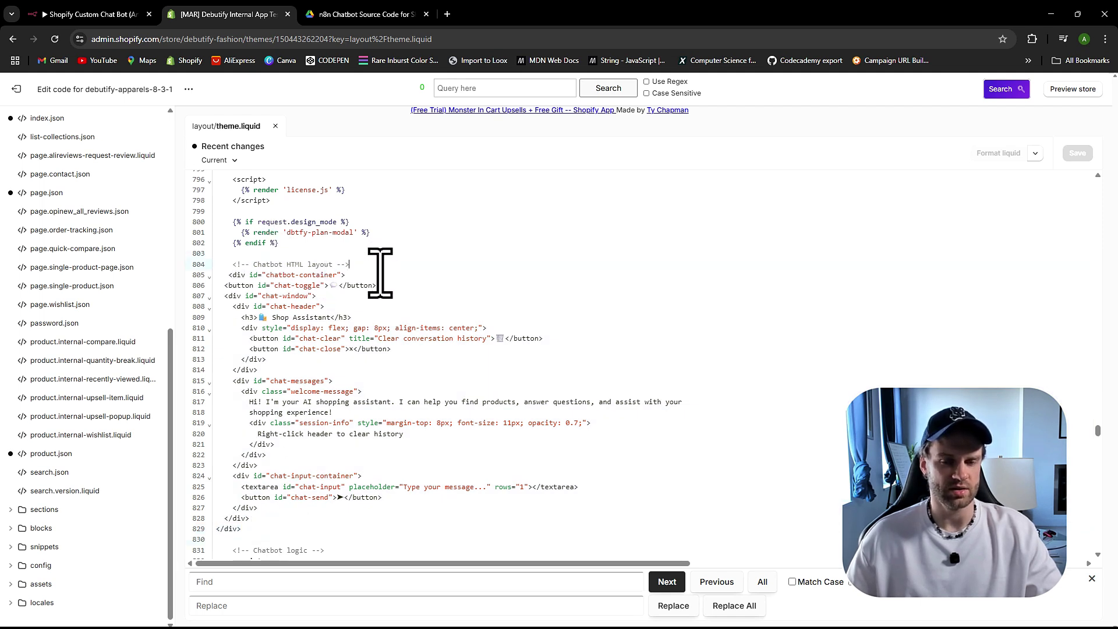
left_click(261, 254)
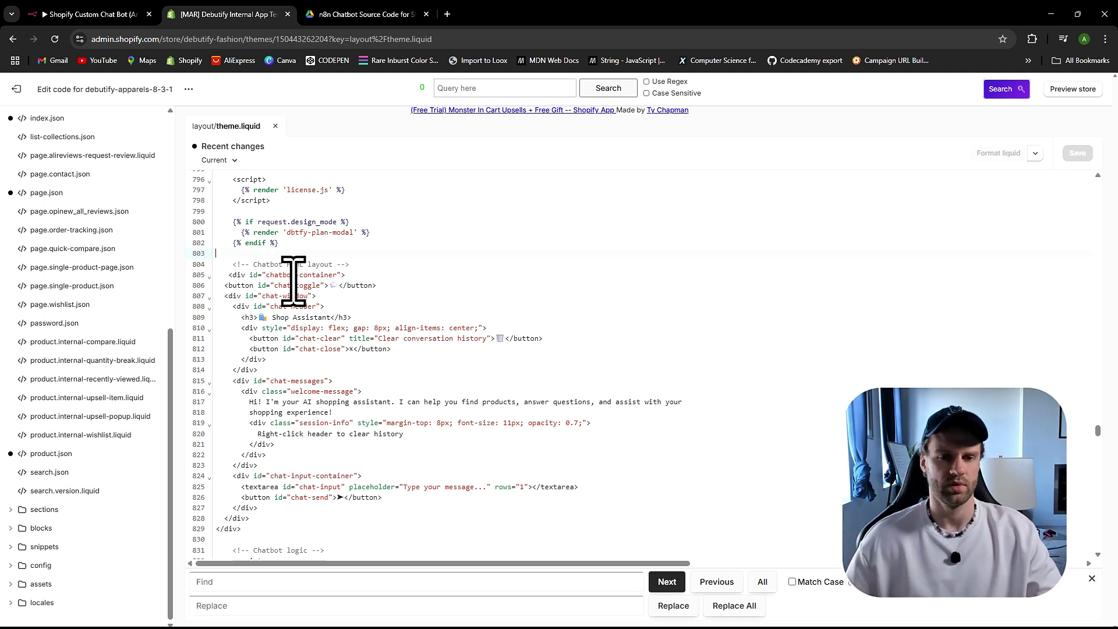
Step: Point out the chat-toggle and chat-close buttons, the Shop Assistant heading and the message area's closing tags in the chatbot HTML
left_click_drag(225, 282, 350, 298)
left_click(387, 349)
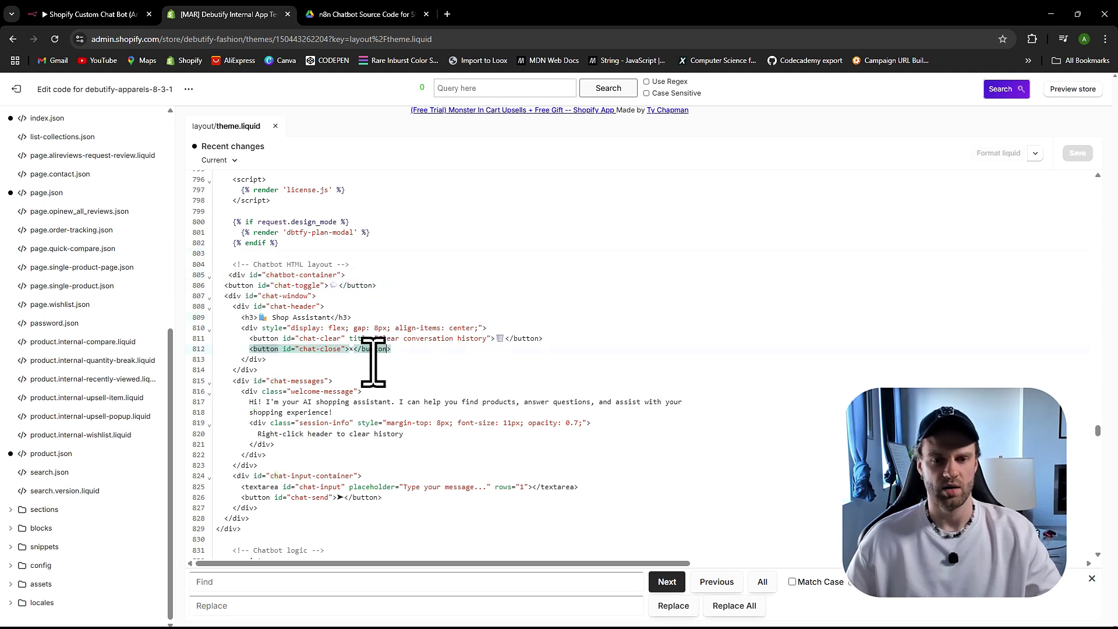
left_click(374, 317)
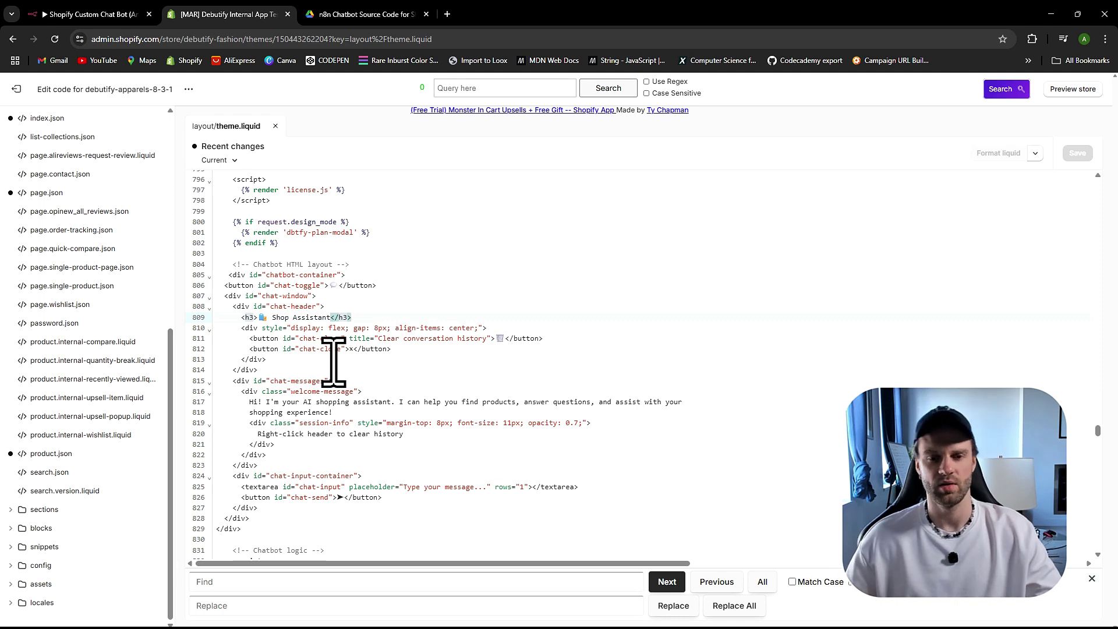
left_click(292, 465)
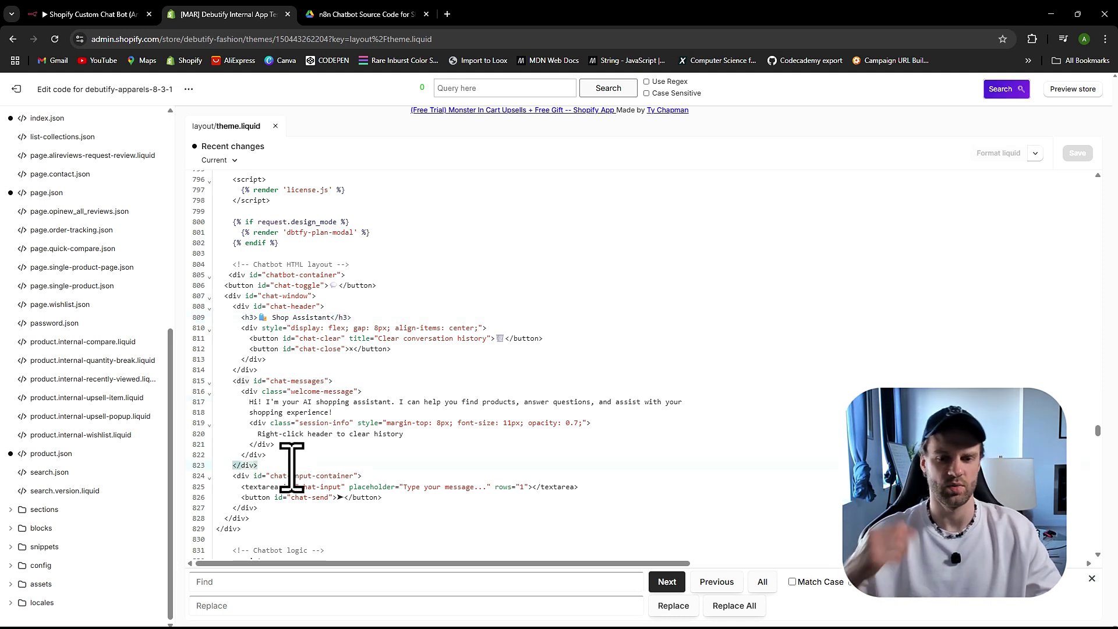
left_click(250, 529)
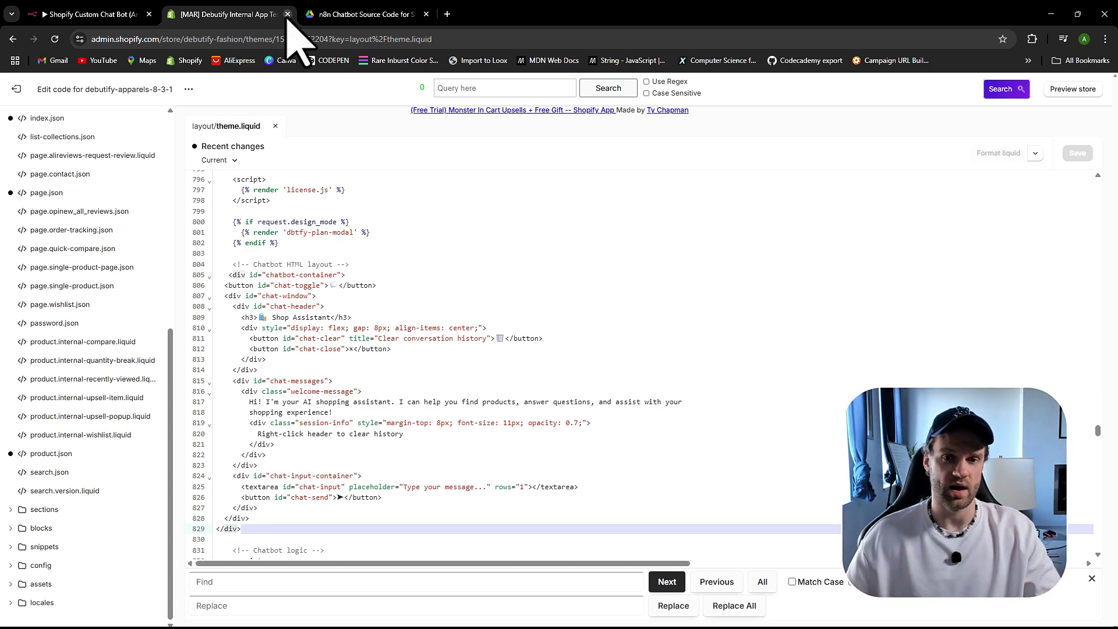
Step: Open the debutify-fashion store's Themes page in a new browser tab
left_click(446, 14)
type("inter")
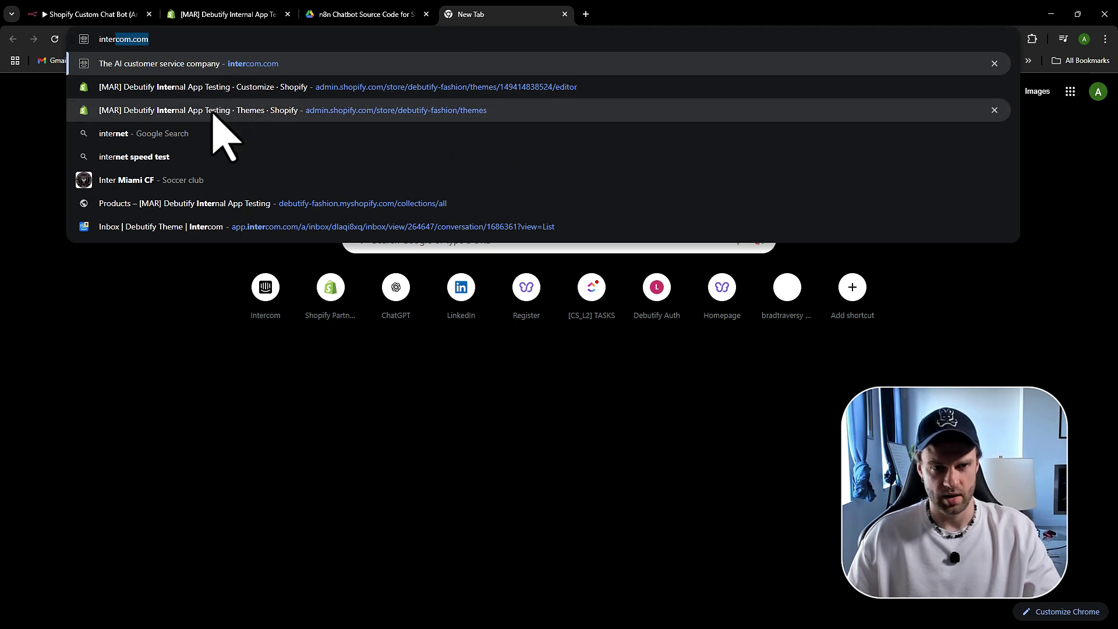
left_click(213, 88)
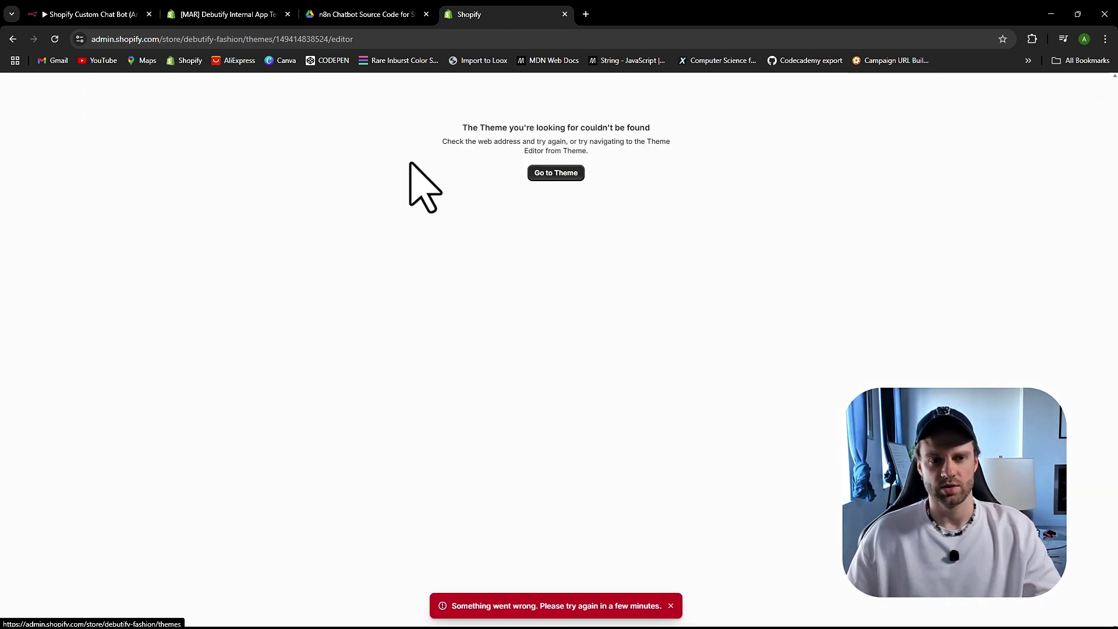
left_click(556, 173)
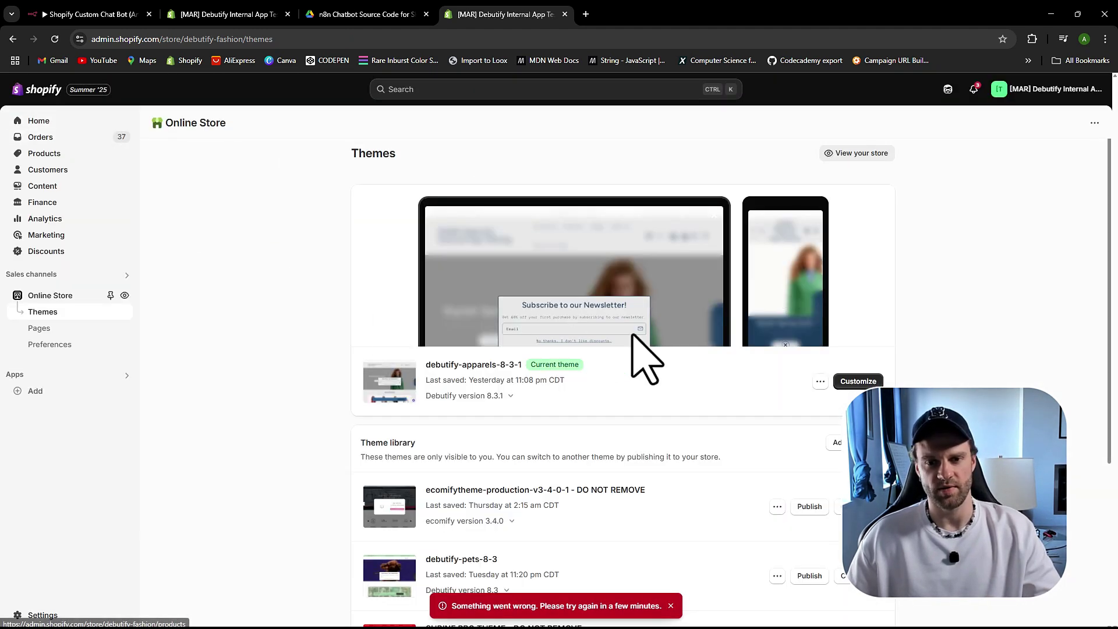
Step: View the debutify-apparels-8-3-1 storefront with the preview bar hidden and open its chat window
left_click(820, 422)
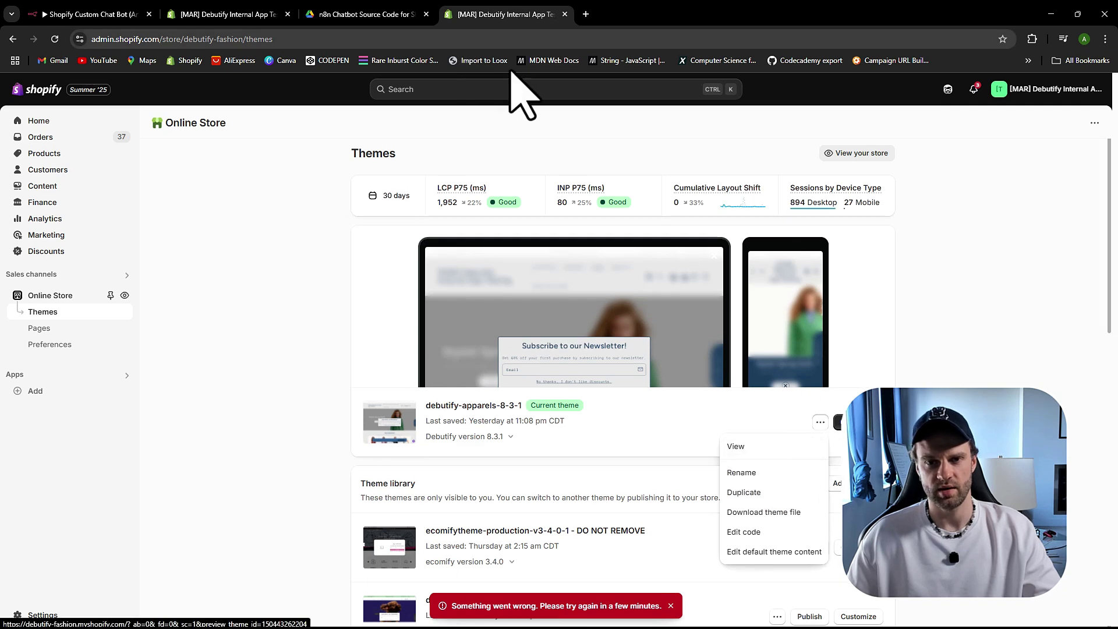
left_click(735, 446)
left_click(565, 14)
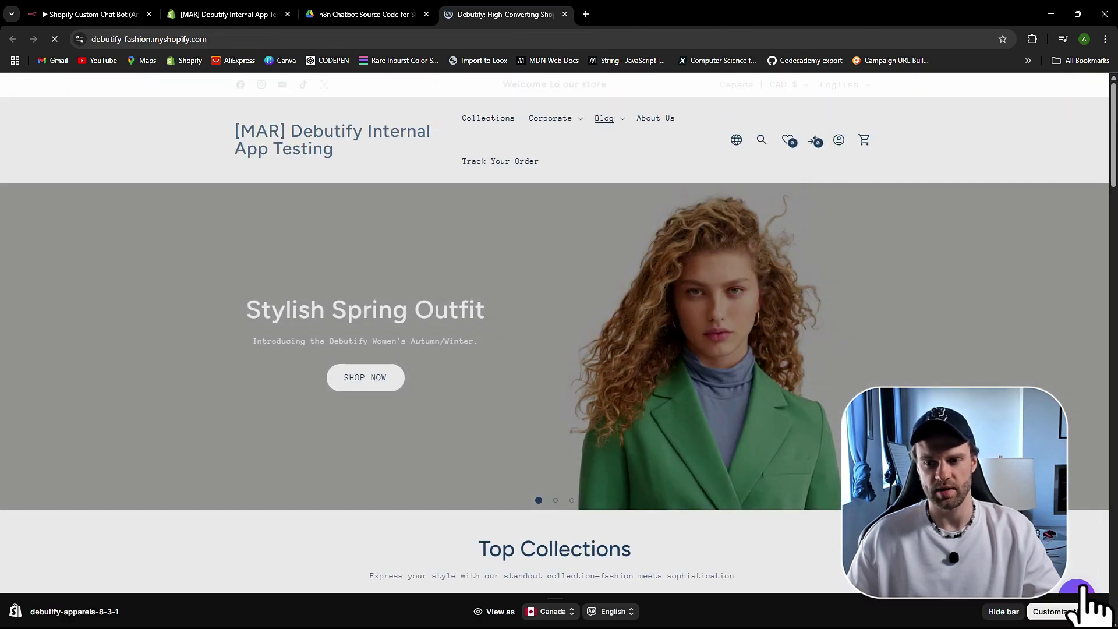
left_click(1003, 610)
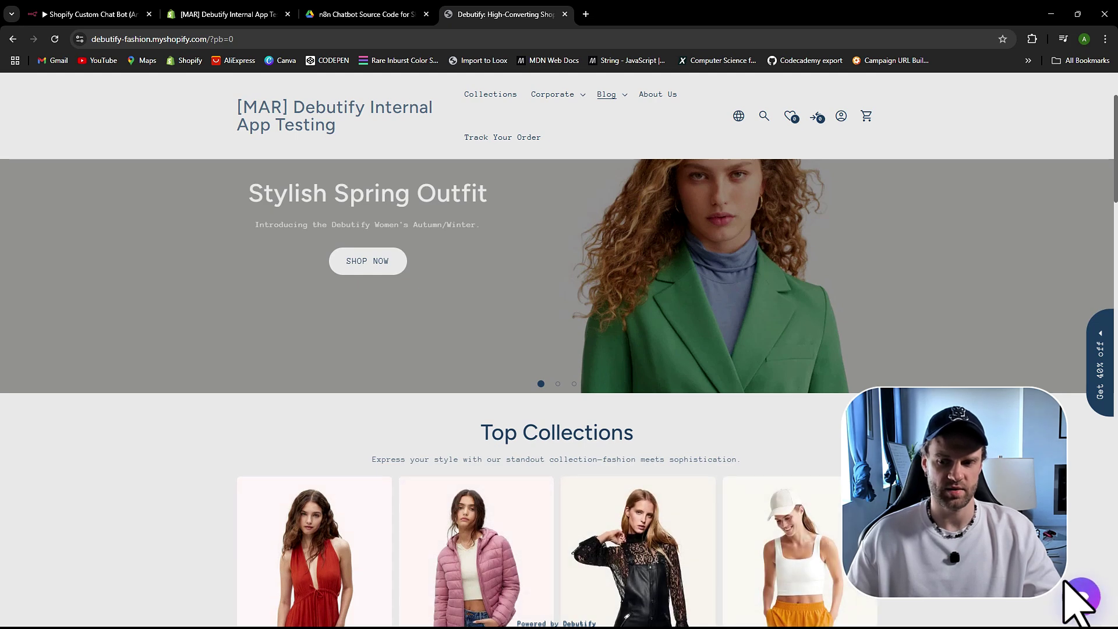
left_click(1082, 596)
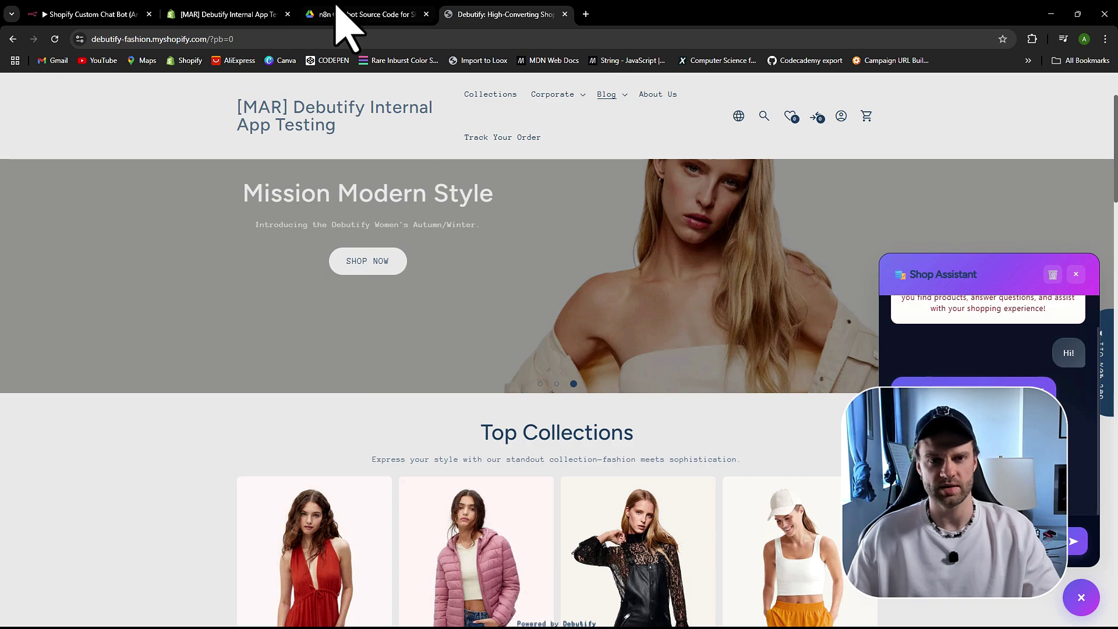
Step: Highlight the chatbot-container div in theme.liquid and compare it with the chat window on the storefront
left_click(273, 15)
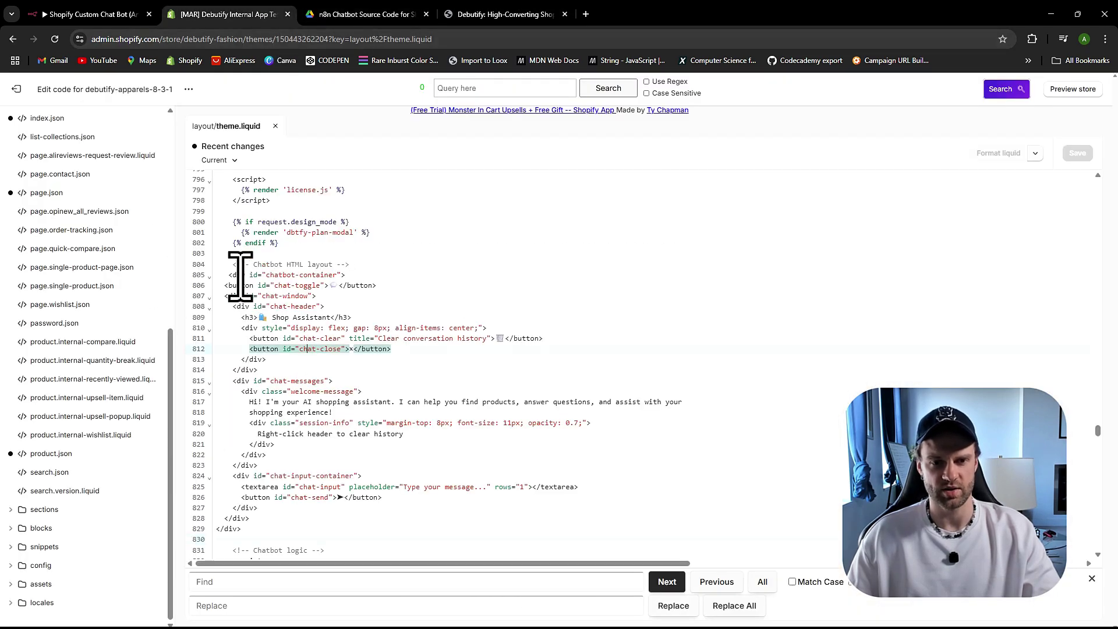
left_click_drag(222, 275, 349, 275)
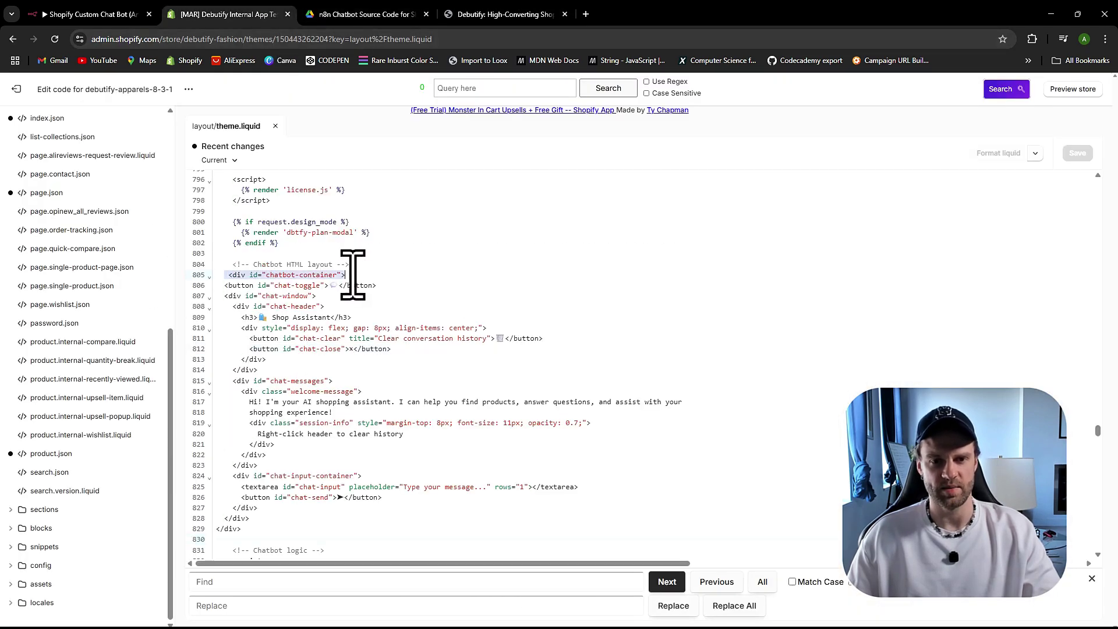
left_click(401, 14)
left_click(489, 7)
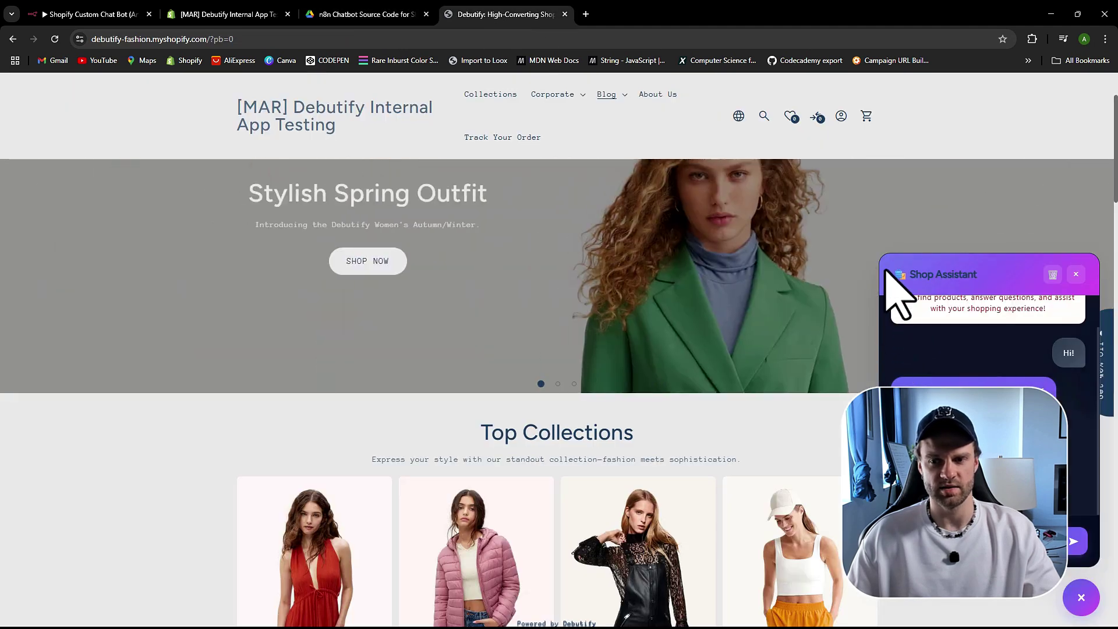
Step: Move the theme code tab next to the storefront tab and collapse the storefront's chat window
left_click(379, 14)
left_click_drag(244, 14, 372, 14)
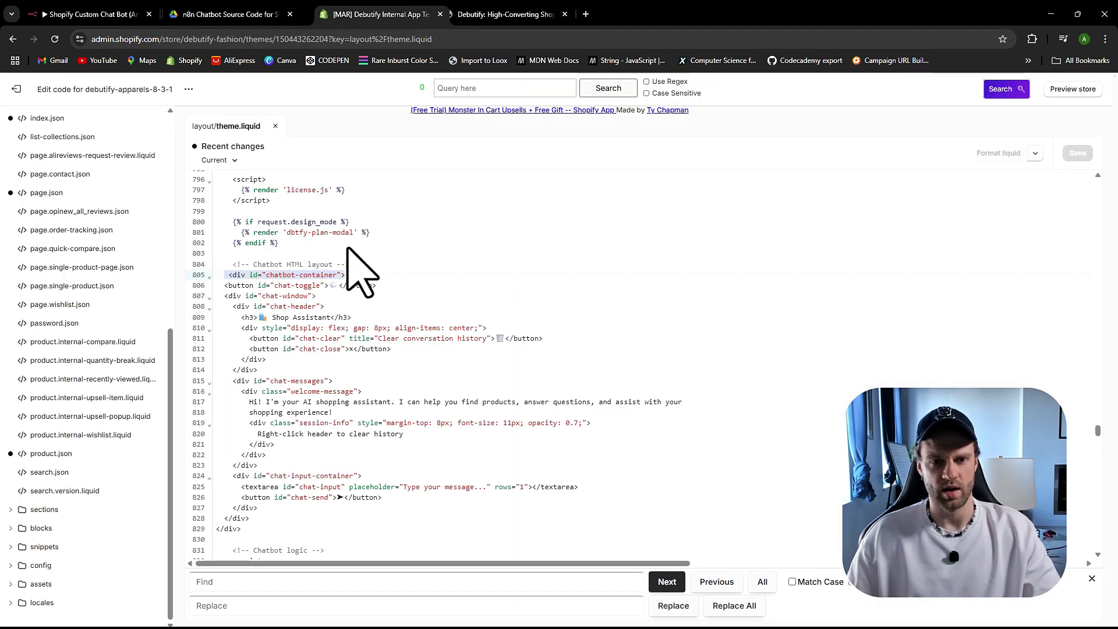
left_click(501, 16)
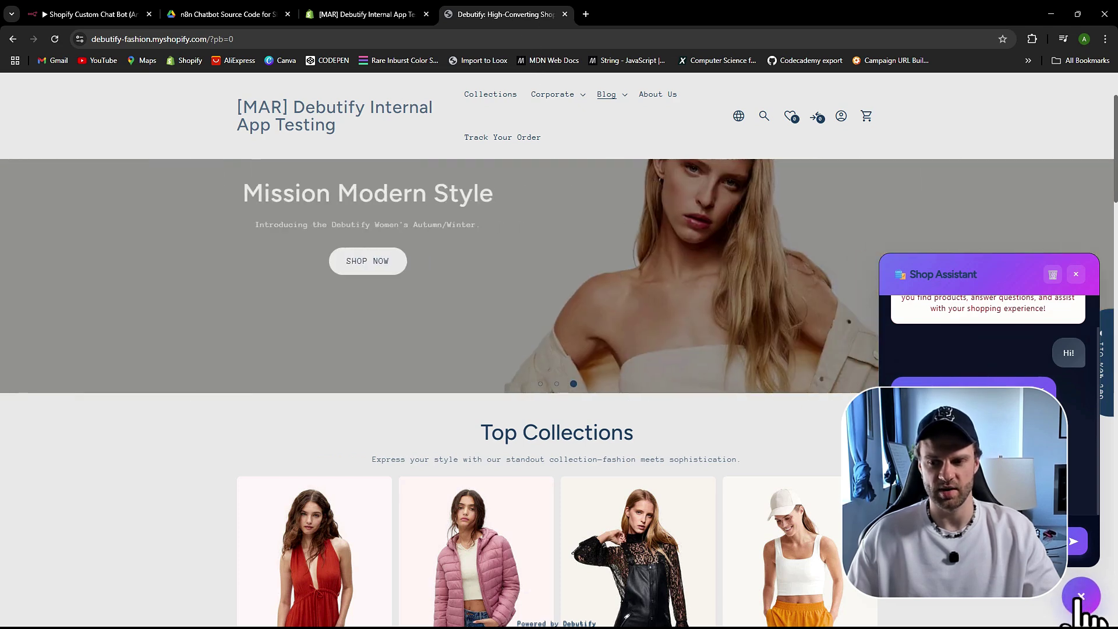
left_click(1081, 598)
Step: Highlight the Shop Assistant h3 heading in theme.liquid and reopen the storefront chat window to compare its header
left_click(355, 15)
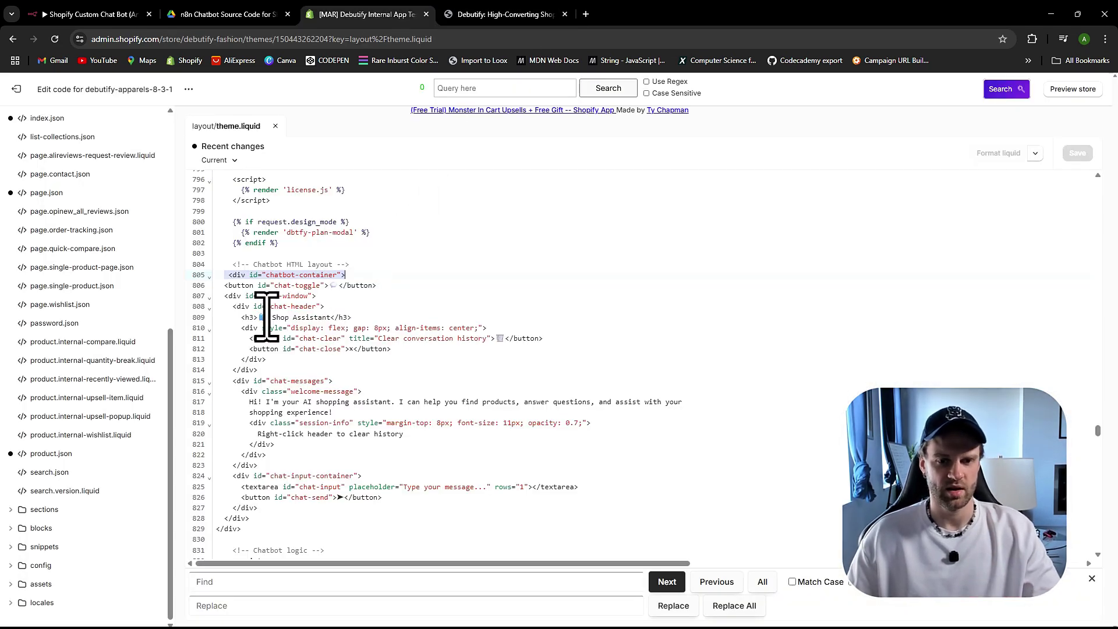
left_click_drag(242, 317, 361, 317)
left_click(510, 14)
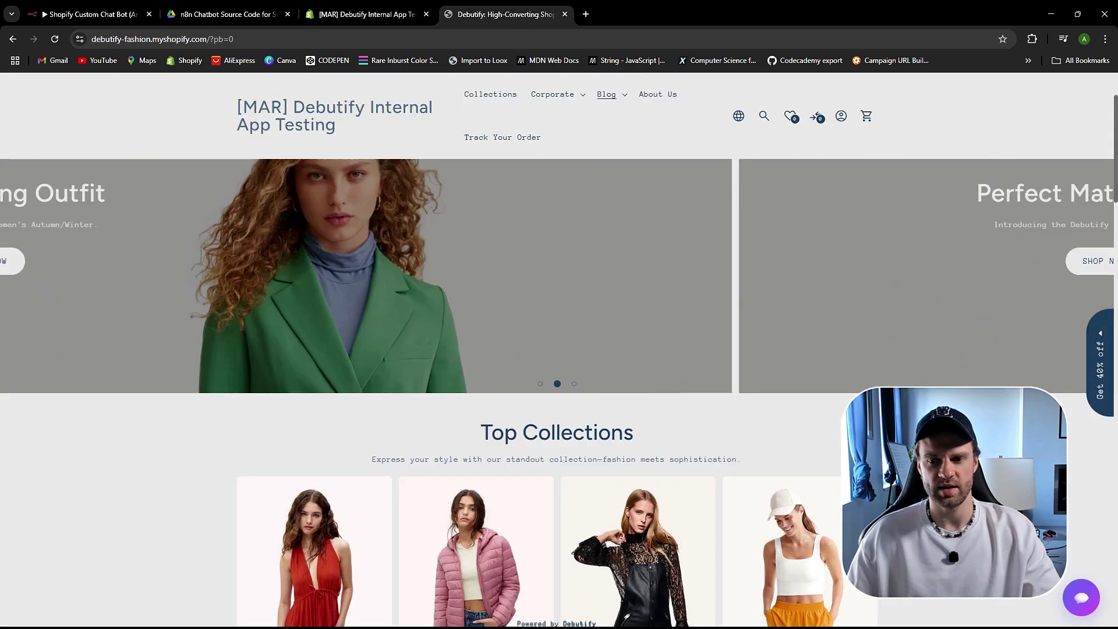
left_click(1083, 603)
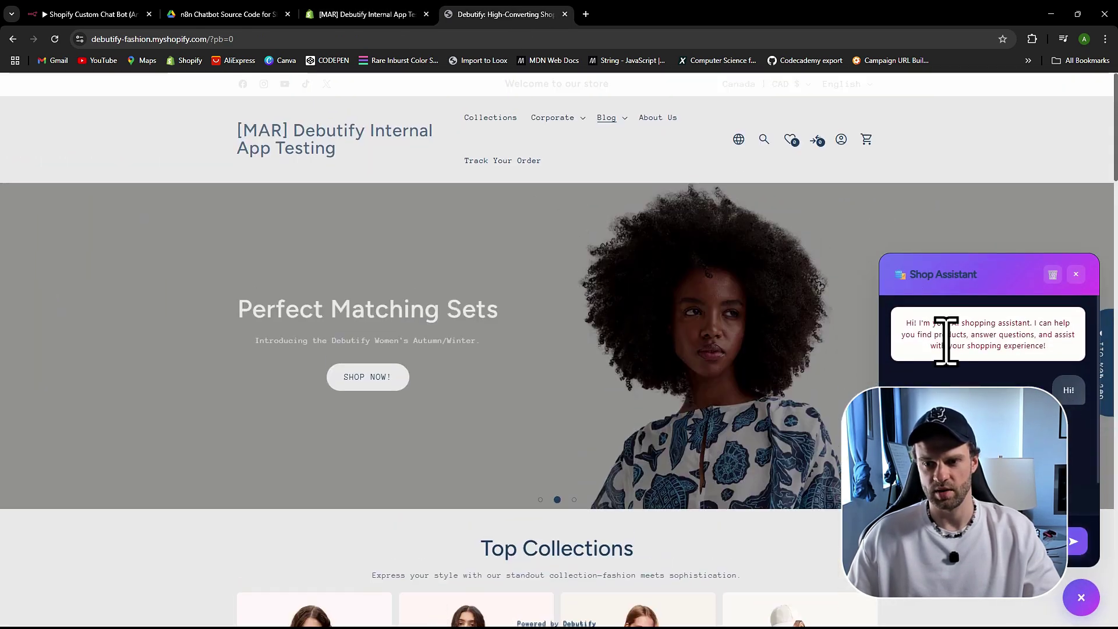
Step: Highlight the chat-send button code inside chat-input-container, compare it with the storefront chat's send button, and return to theme.liquid
left_click(374, 8)
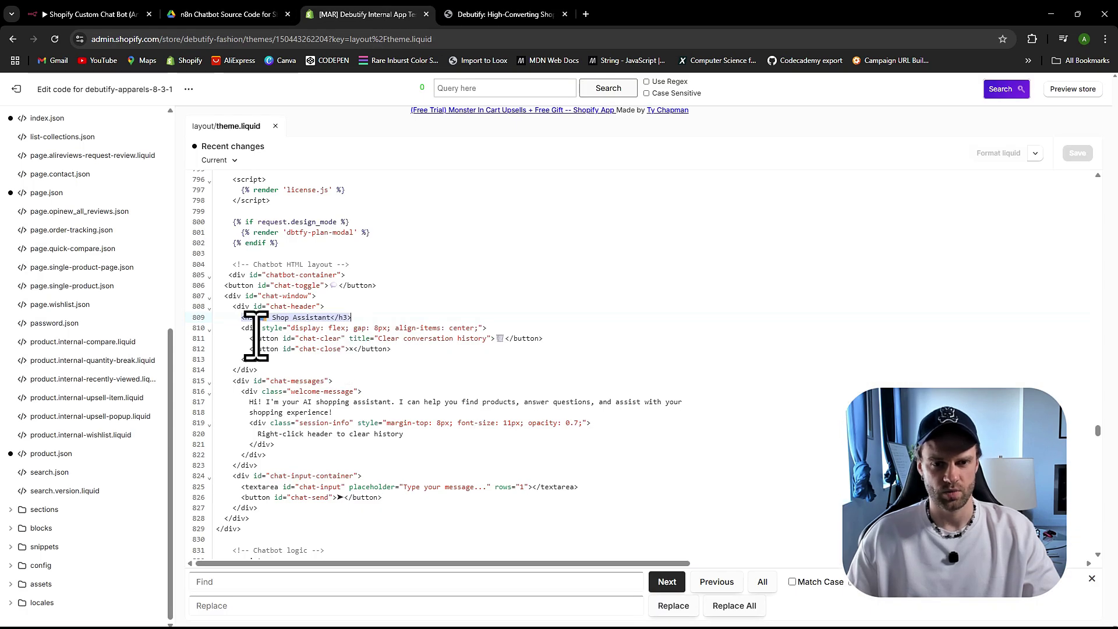
left_click(266, 434)
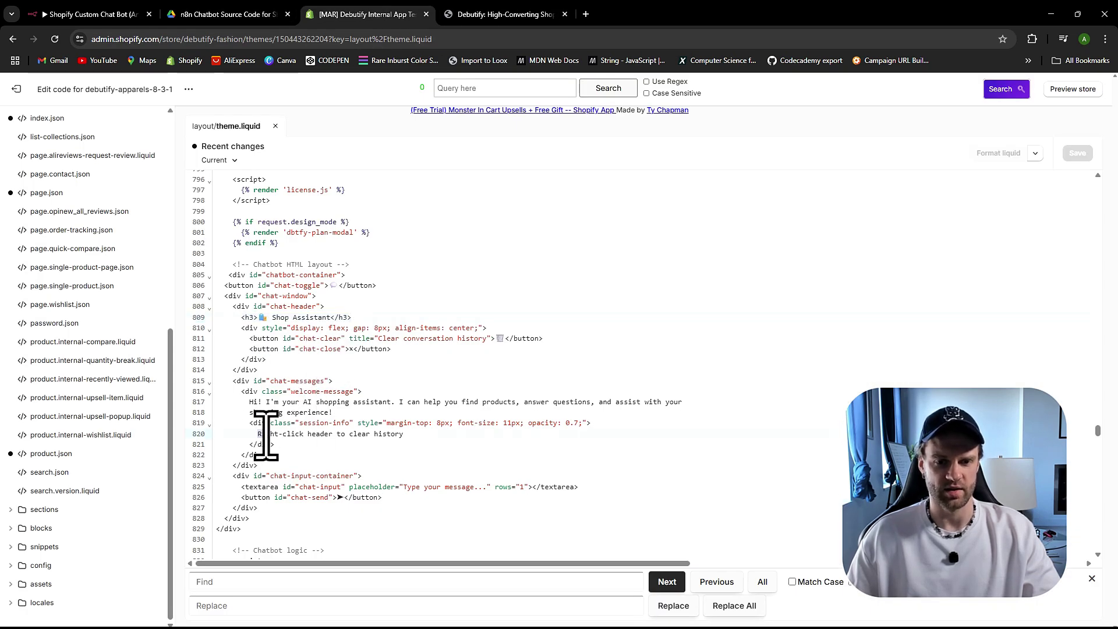
scroll(370, 450, "down", 1)
scroll(370, 450, "down", 1)
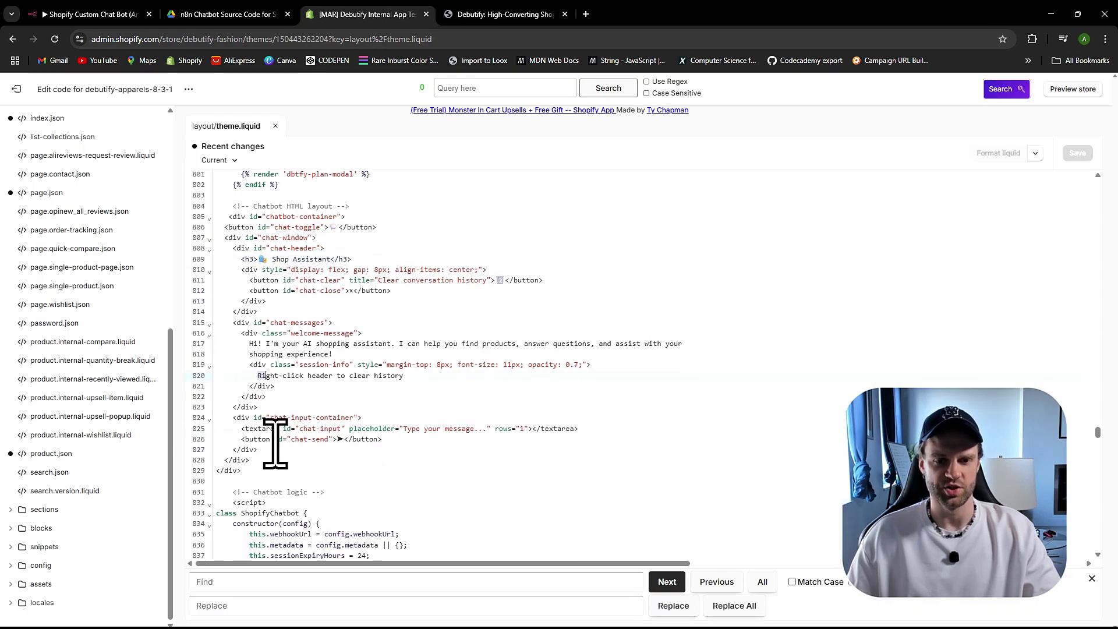
left_click(242, 440)
left_click(361, 446, "shift")
left_click(500, 14)
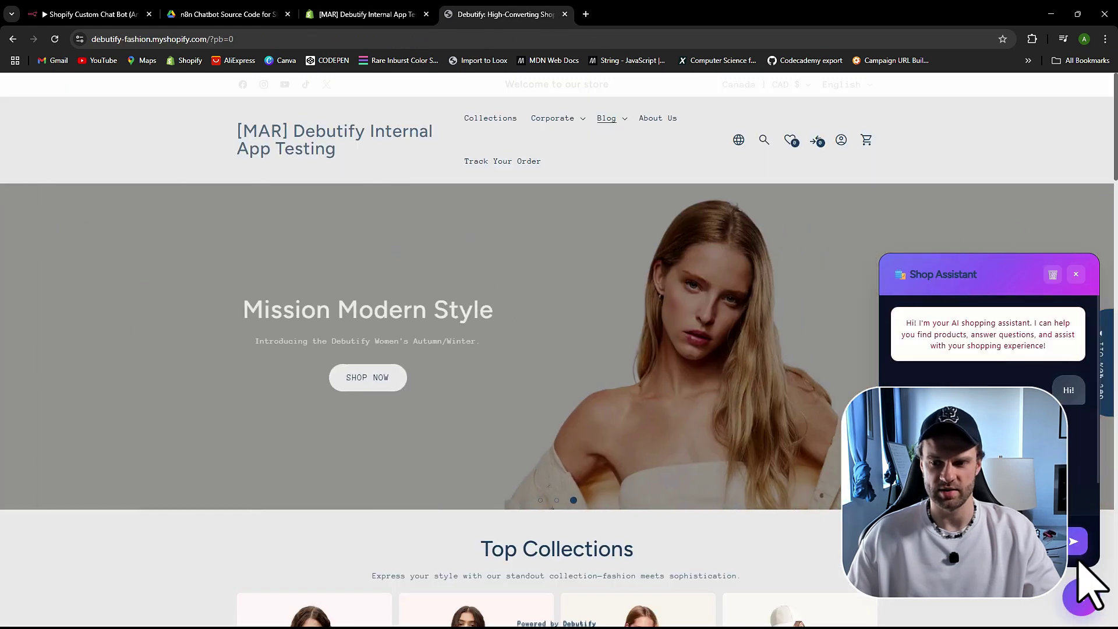
left_click(361, 9)
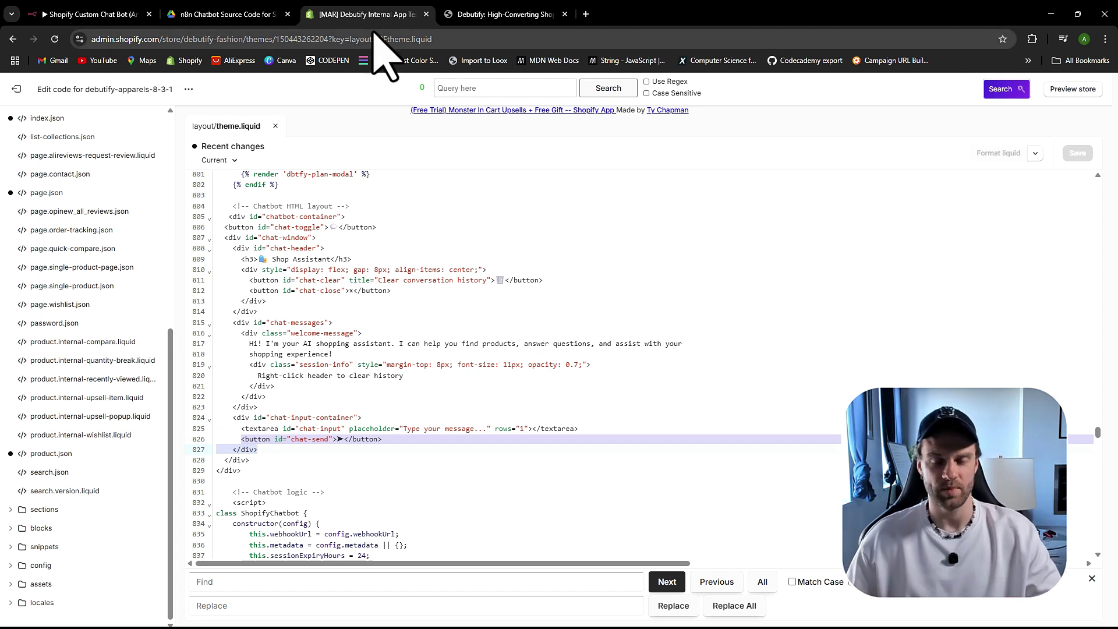
Step: Check the storefront chat window again, and return to the n8n workflow to examine its nodes from the chat trigger to the AI Agent
left_click(487, 10)
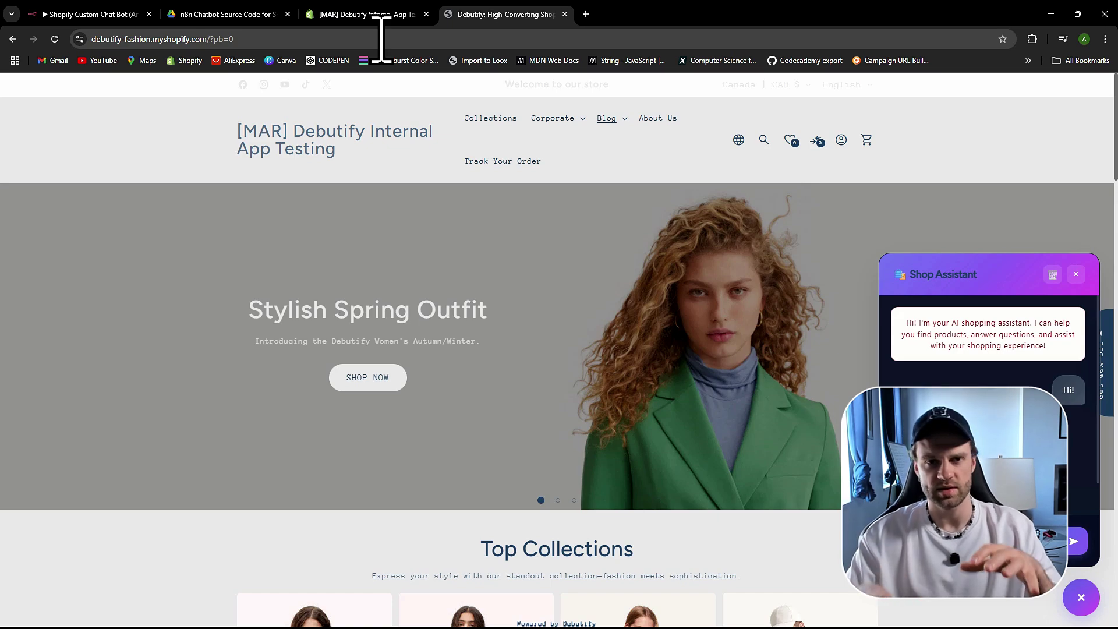
left_click(318, 14)
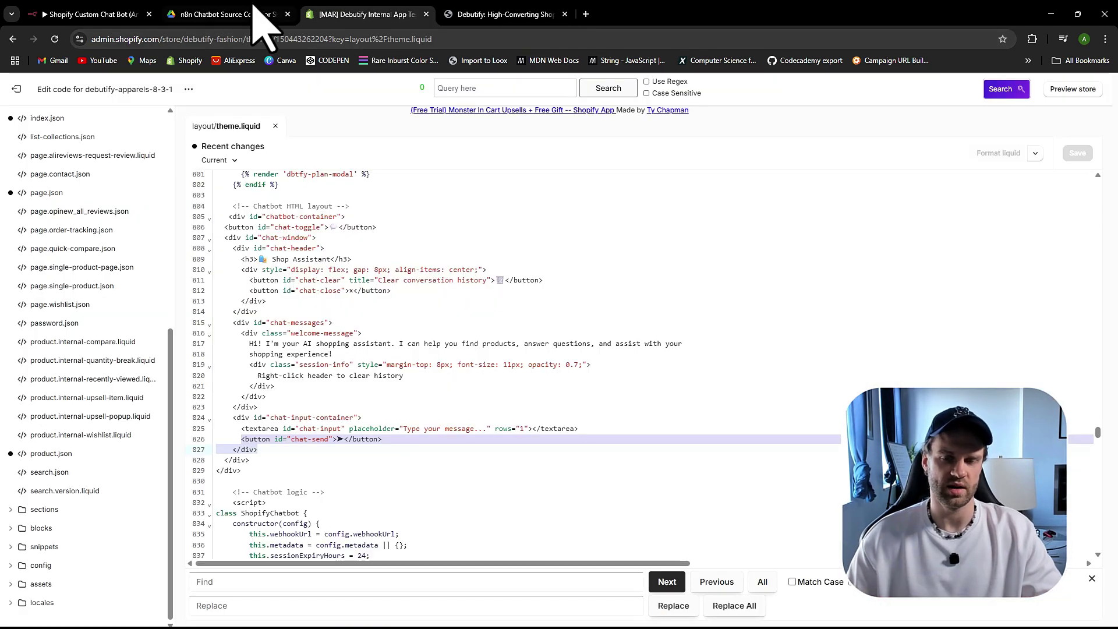
left_click(262, 14)
left_click(76, 14)
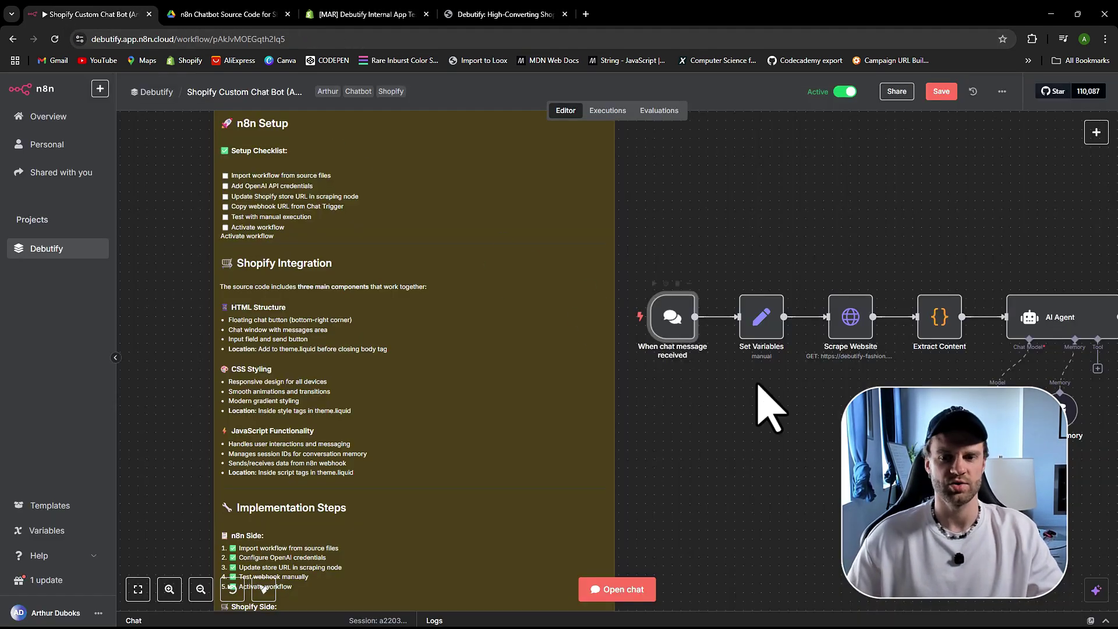
scroll(807, 406, "right", 5)
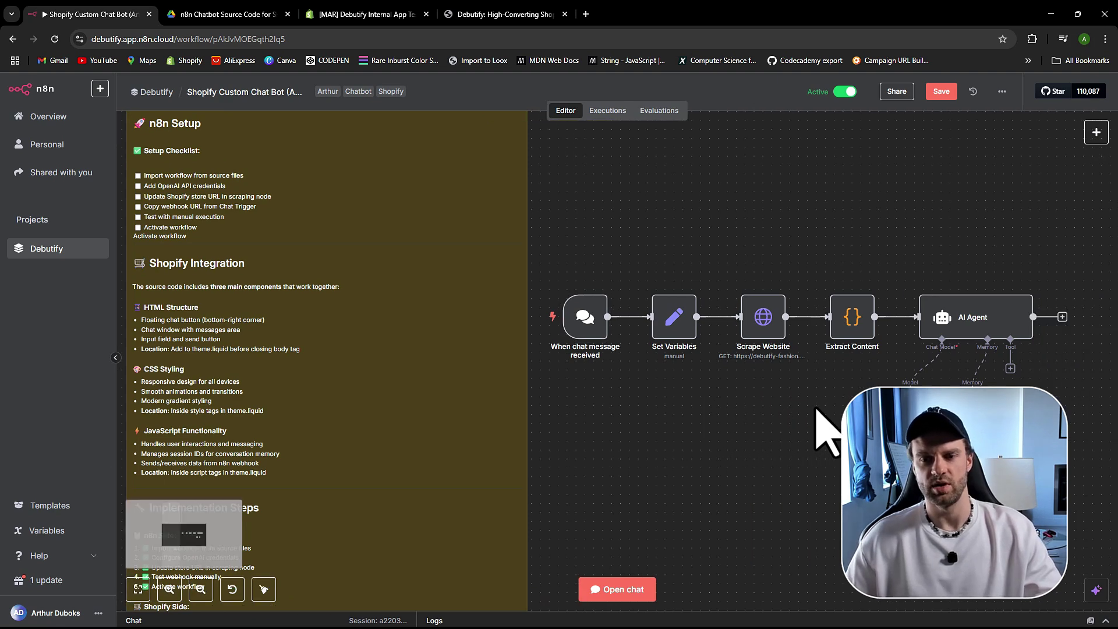
scroll(764, 411, "right", 1)
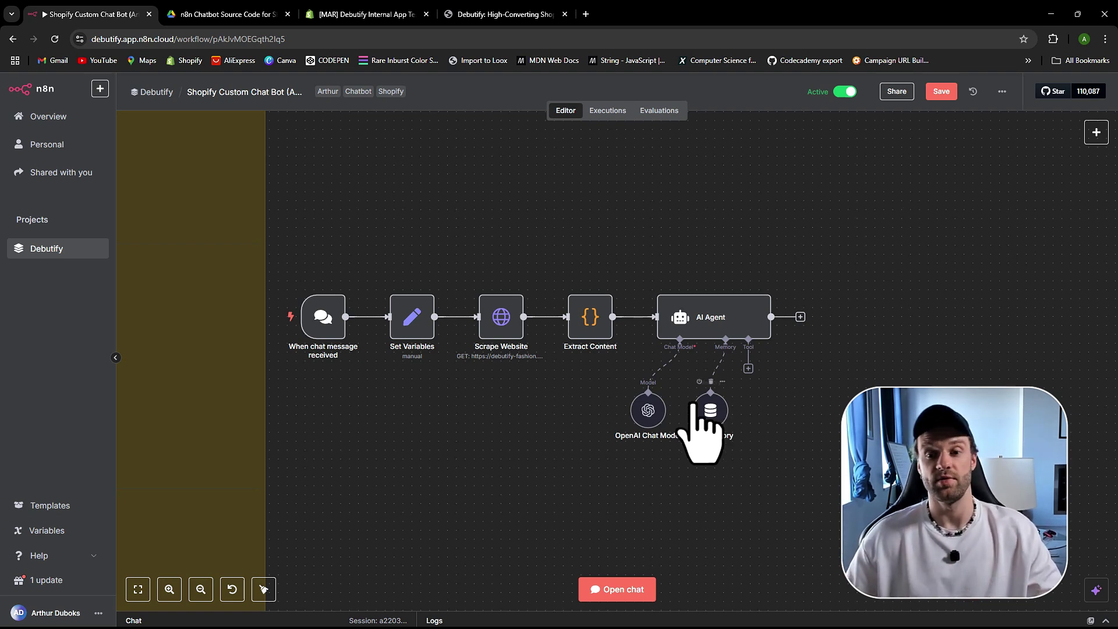
Step: Look over the whole n8n Shopify Chatbot Guide note alongside the complete chatbot workflow
scroll(593, 419, "down", 5)
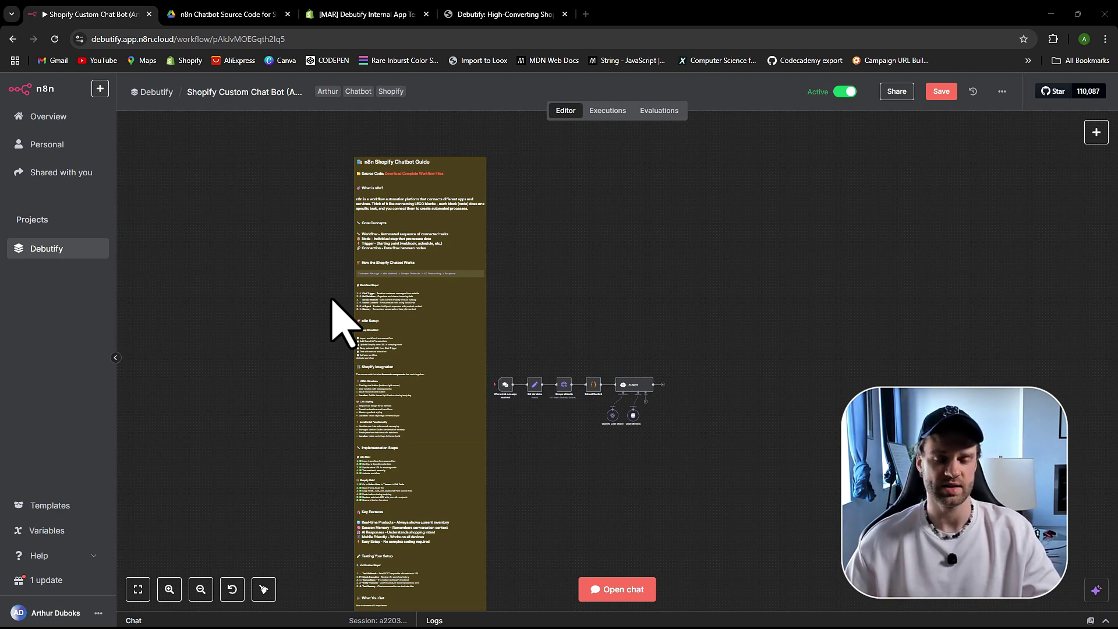
scroll(383, 309, "down", 2)
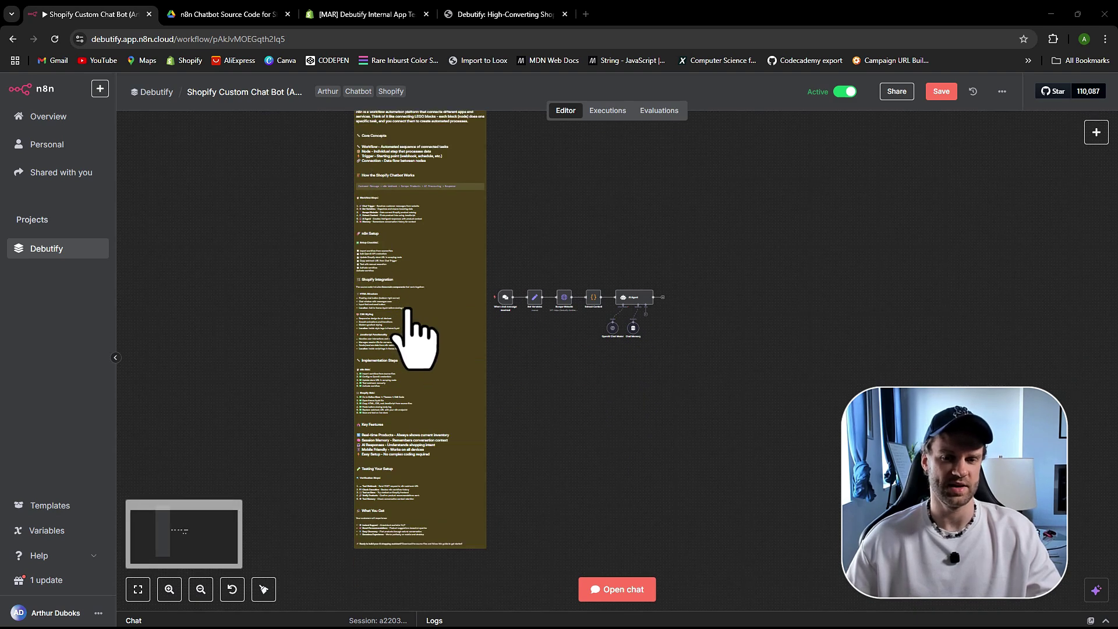
scroll(380, 308, "down", 2)
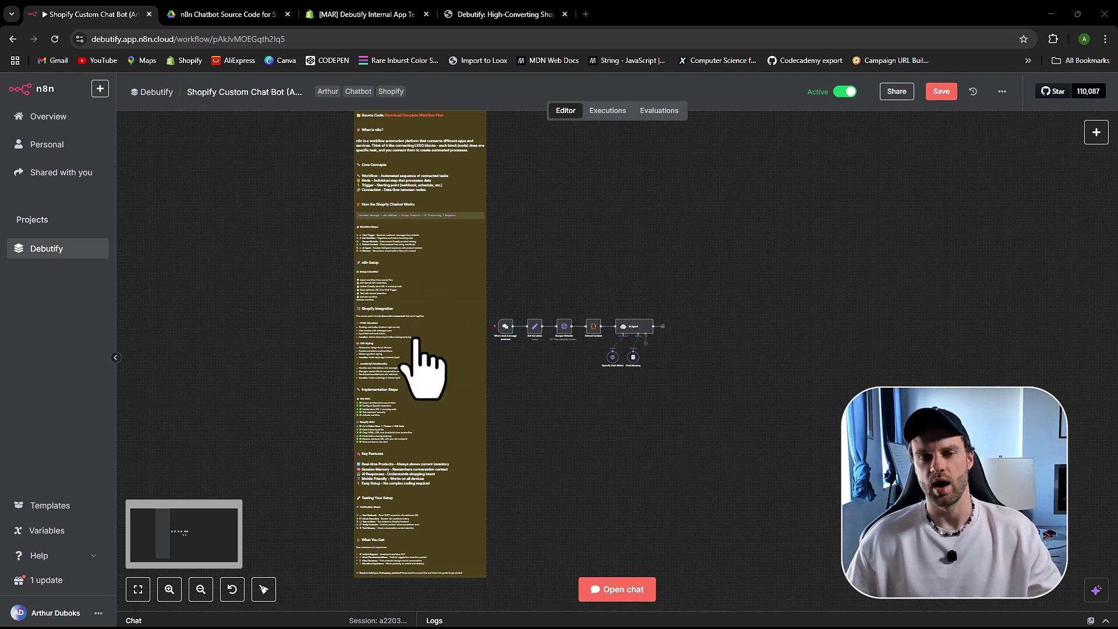
mouse_move(488, 346)
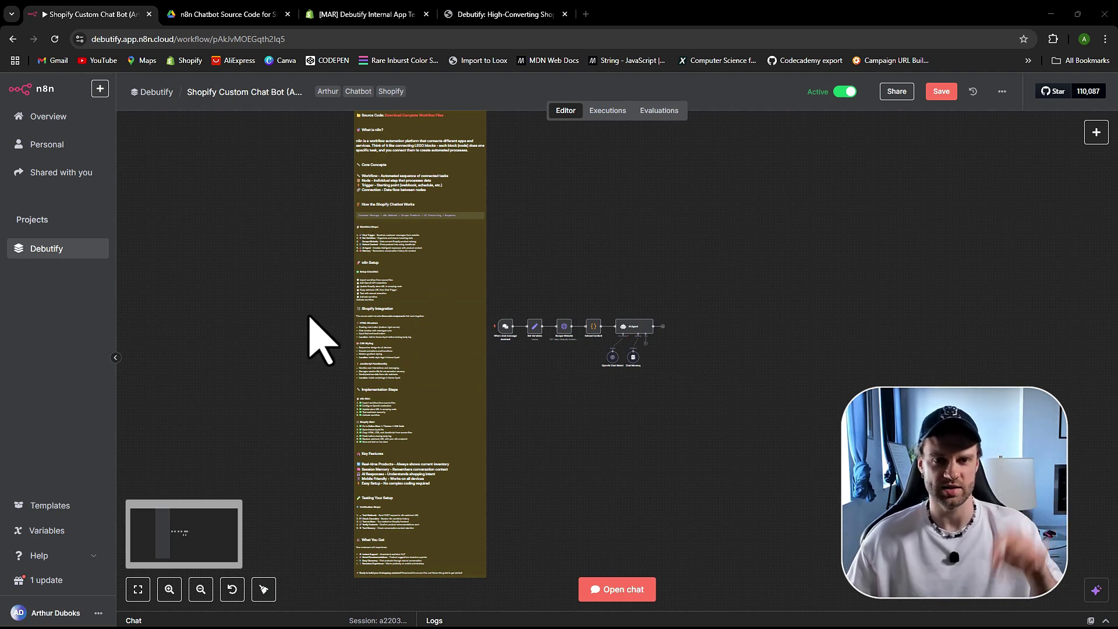
scroll(408, 326, "up", 5)
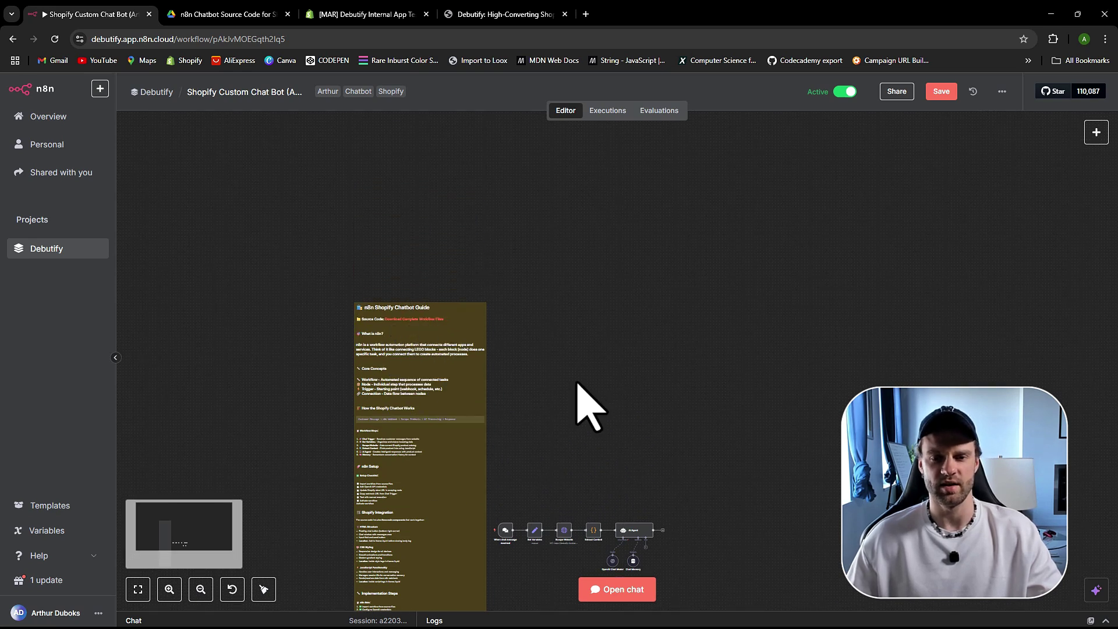
scroll(516, 399, "up", 2, "ctrl")
scroll(511, 407, "down", 2)
scroll(518, 408, "down", 1)
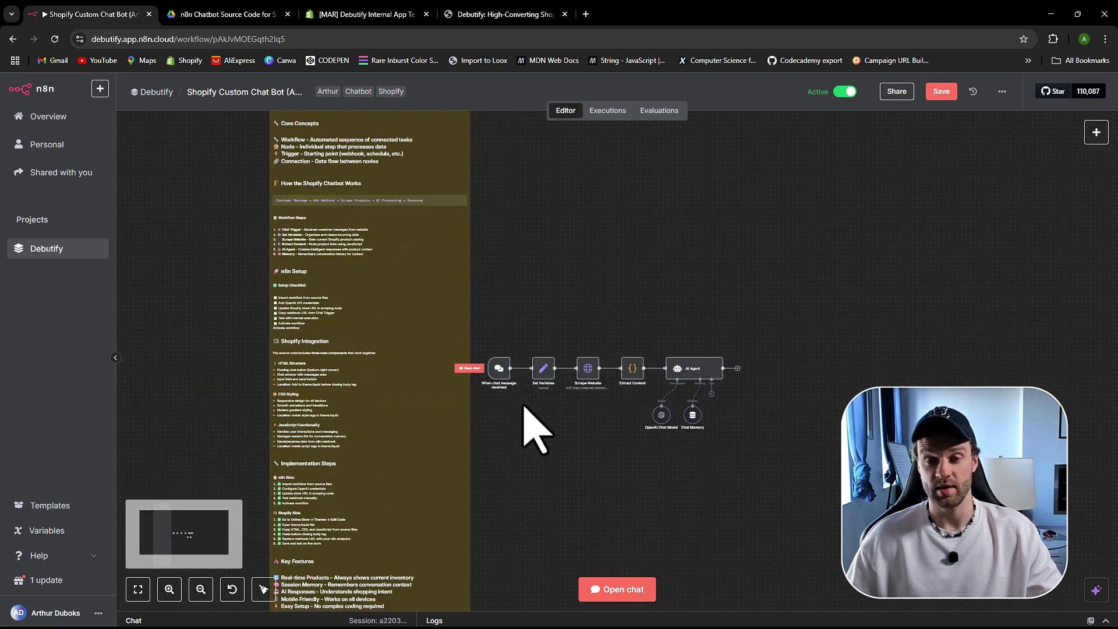